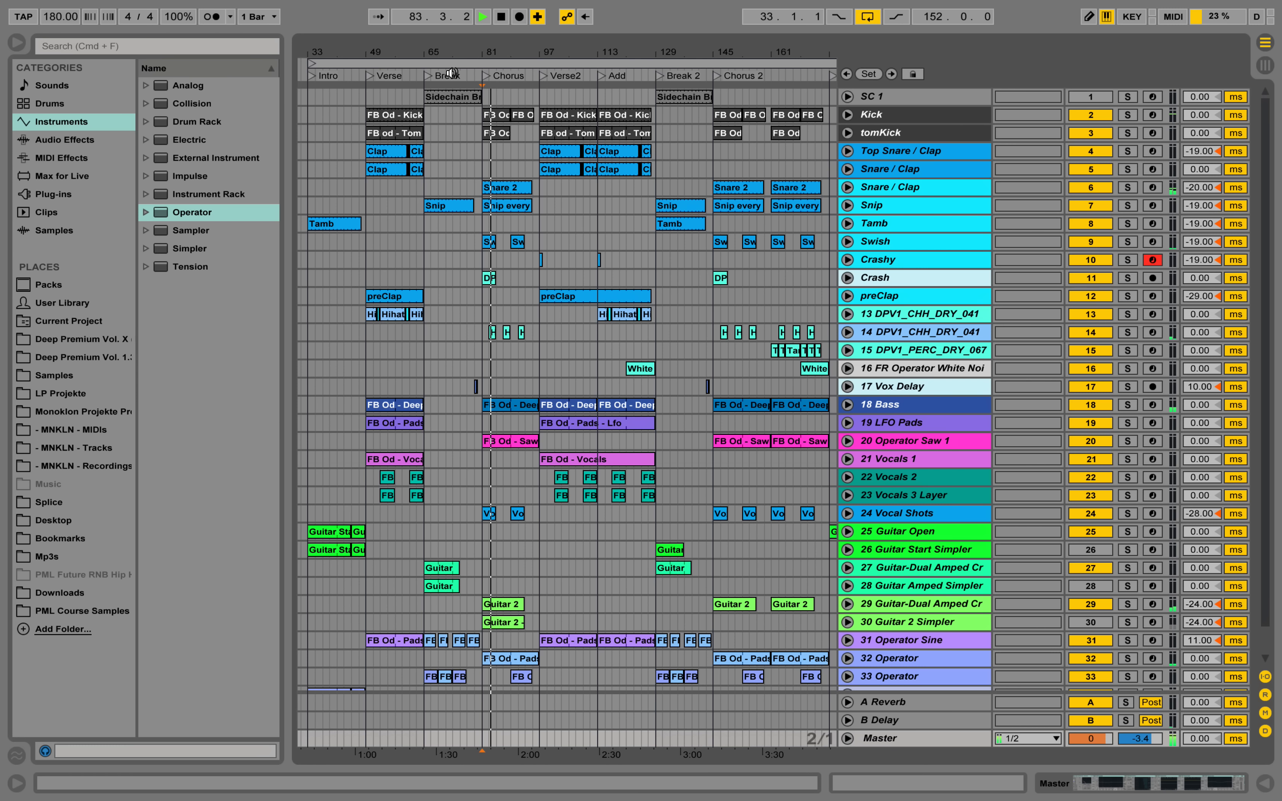
Step: Unfold the Operator Saw 1 and LFO Pads tracks to inspect their chorus and verse clips during playback, and stop playback
{"action": "left_click", "coordinate": [848, 441]}
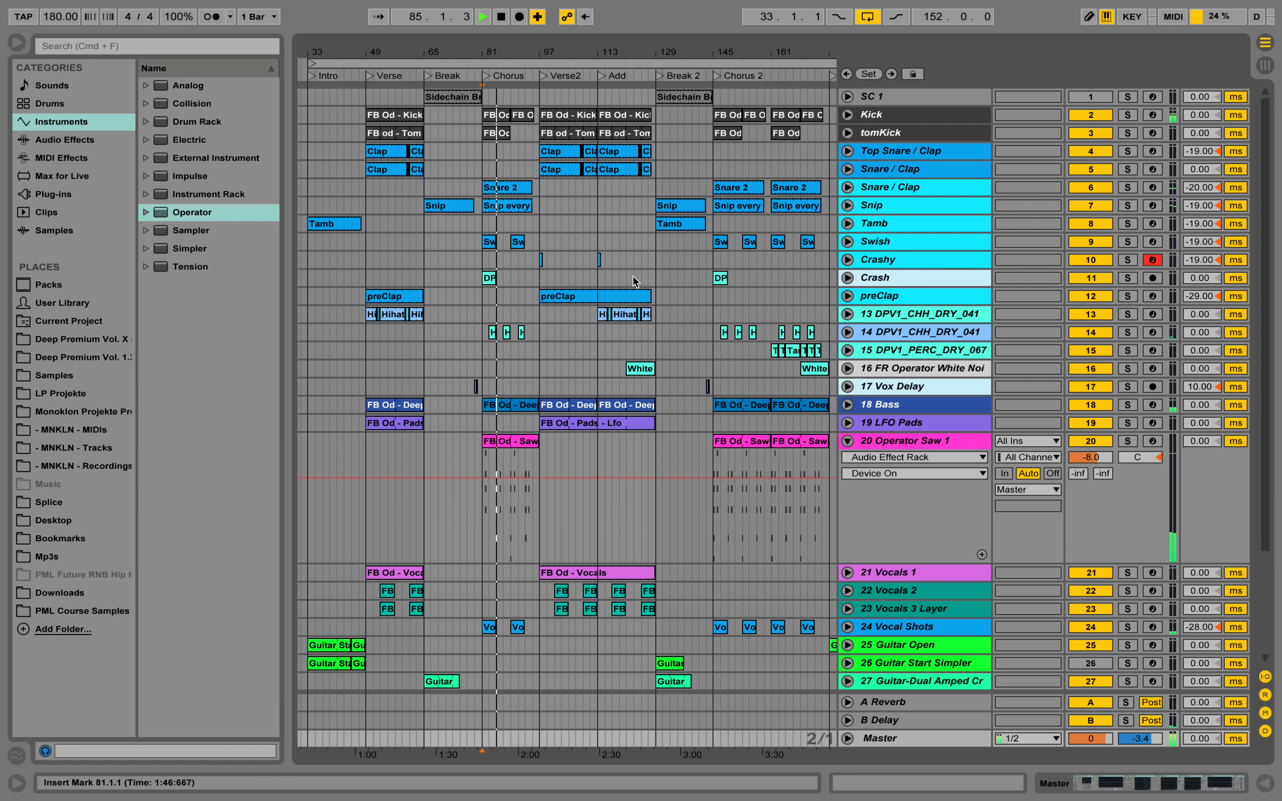
{"action": "left_click_drag", "start_coordinate": [503, 52], "coordinate": [517, 106]}
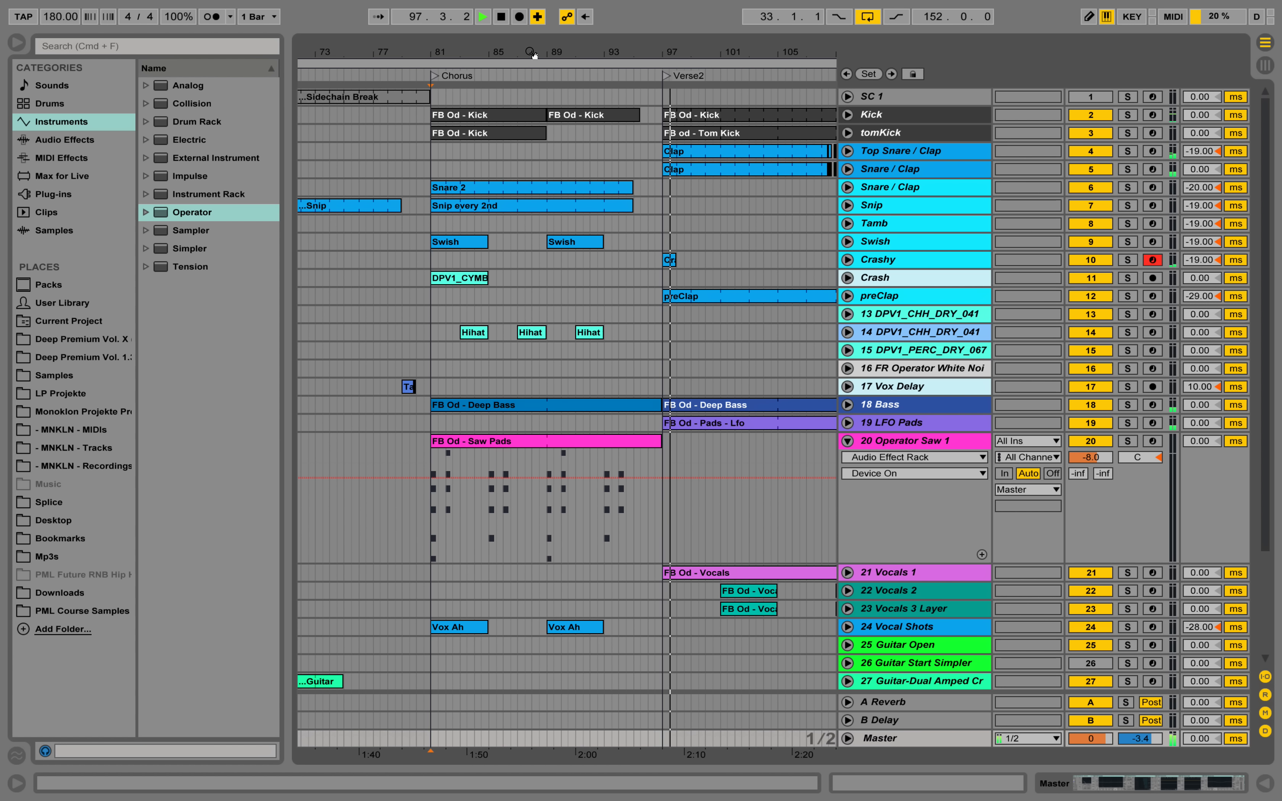
{"action": "left_click_drag", "start_coordinate": [532, 52], "coordinate": [513, 36]}
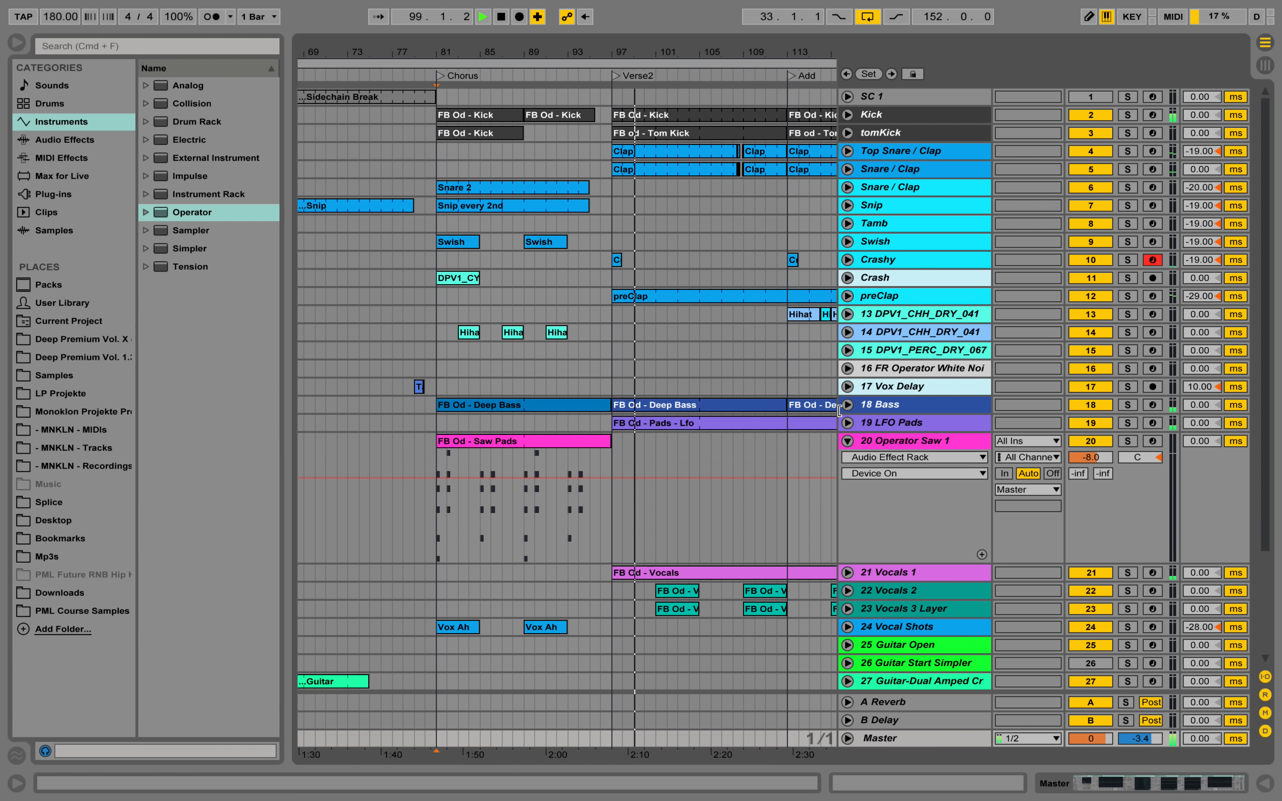
{"action": "left_click", "coordinate": [847, 423]}
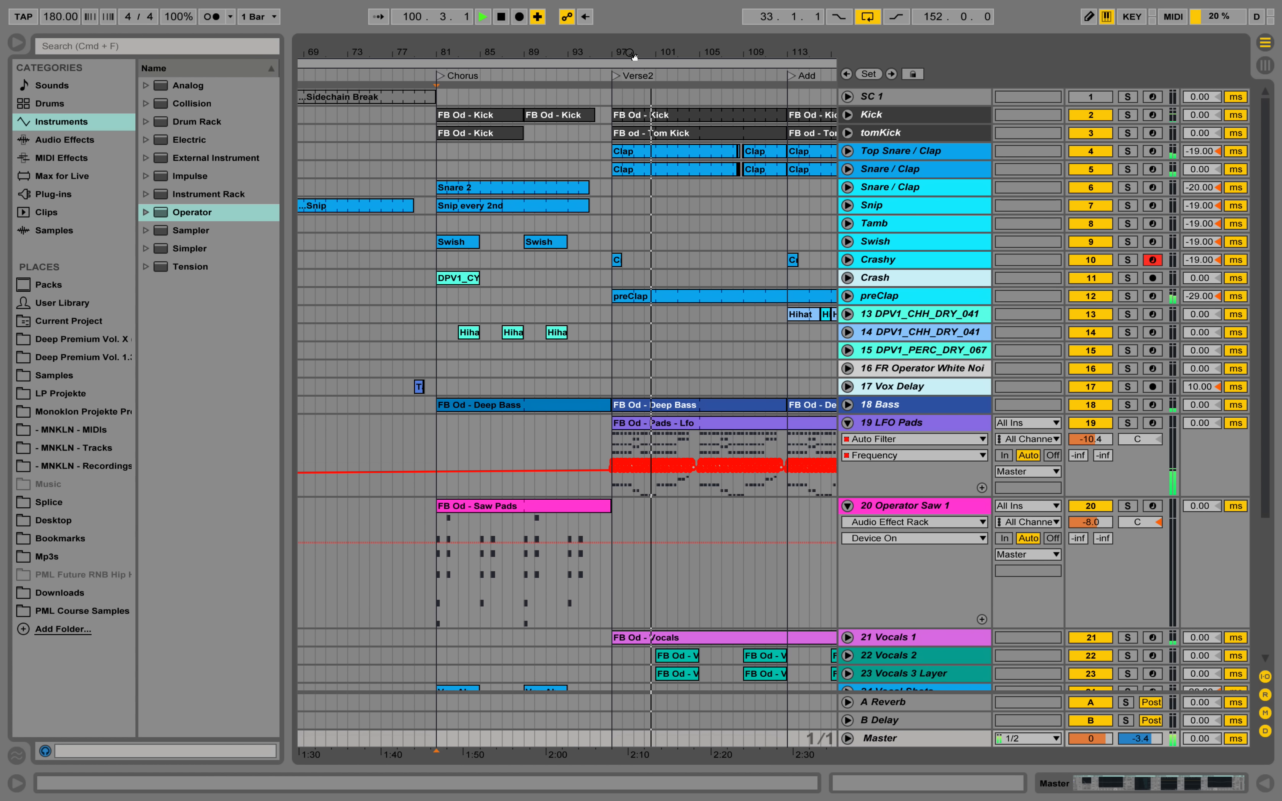
{"action": "left_click_drag", "start_coordinate": [628, 57], "coordinate": [568, 55]}
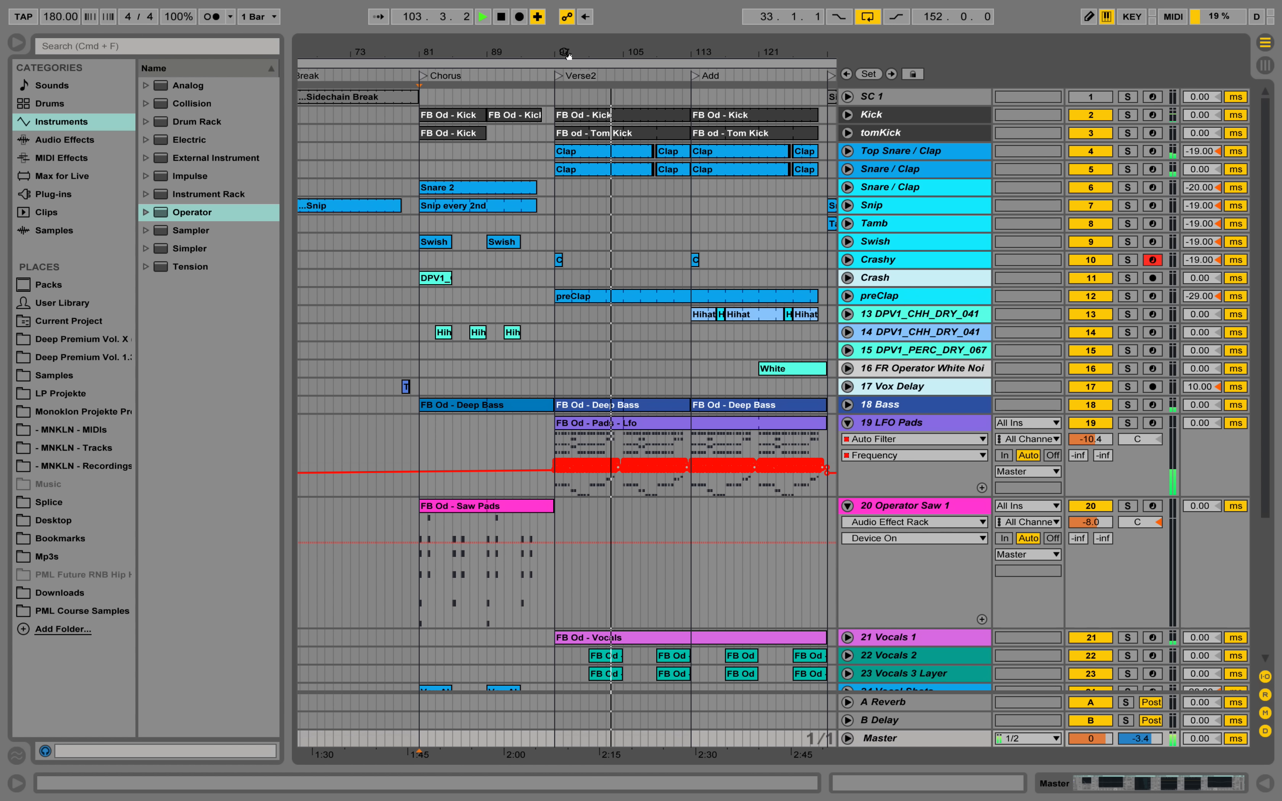
{"action": "key", "text": "space"}
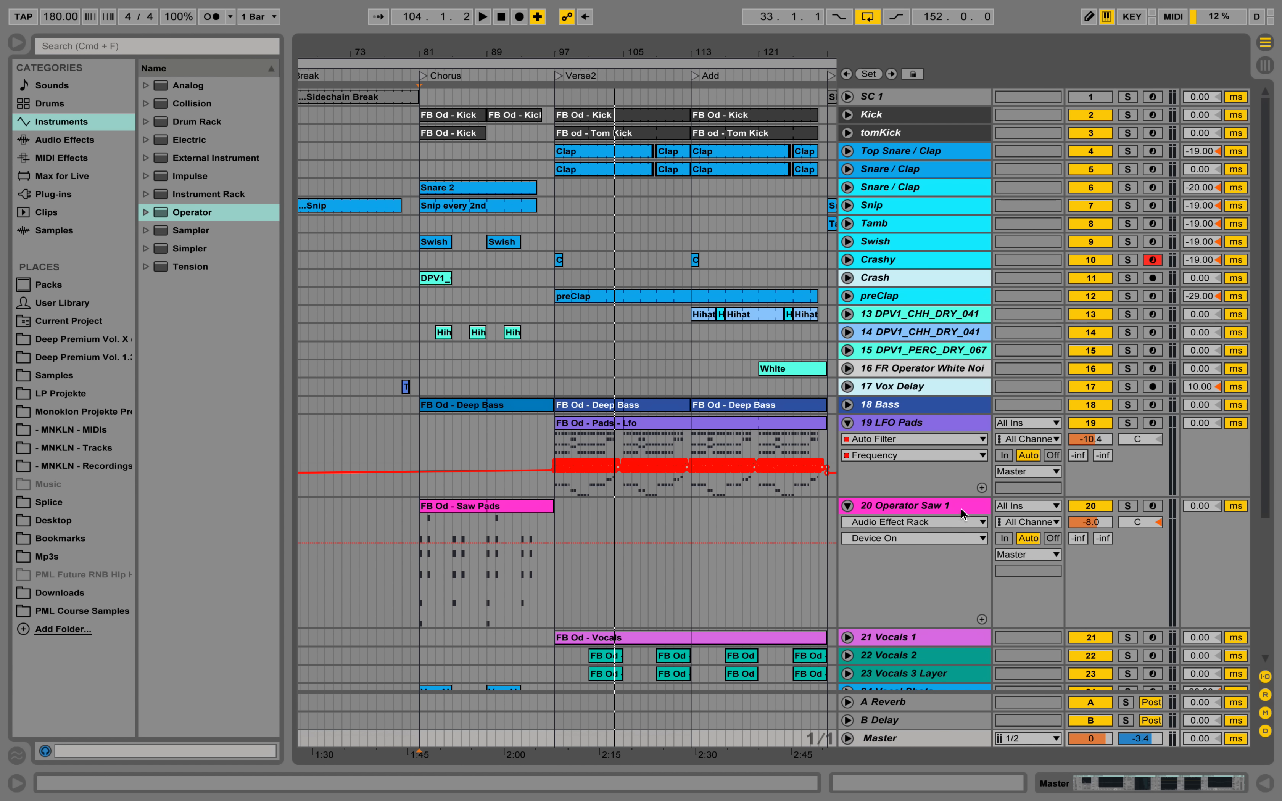
Step: Show the whole arrangement and fold the LFO Pads and Operator Saw 1 tracks
{"action": "left_click_drag", "start_coordinate": [596, 48], "coordinate": [592, 26]}
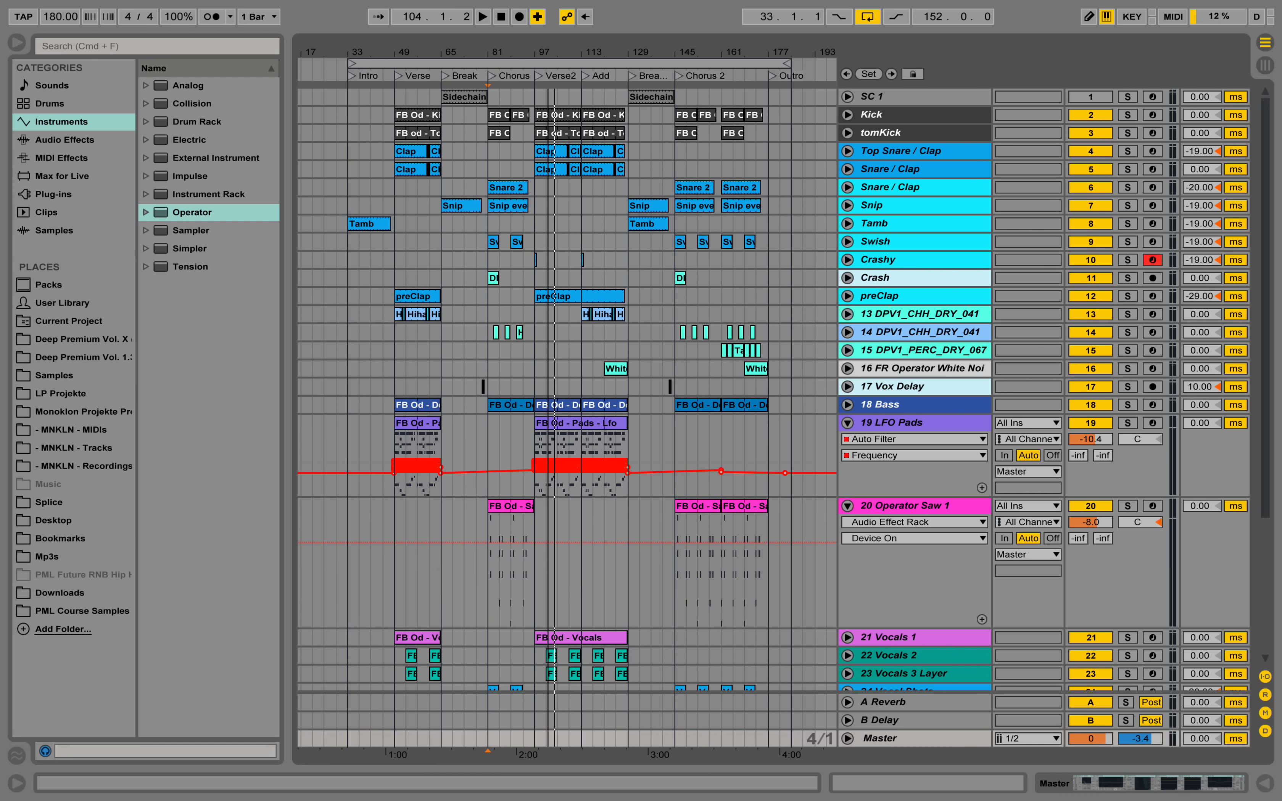
{"action": "left_click", "coordinate": [848, 422]}
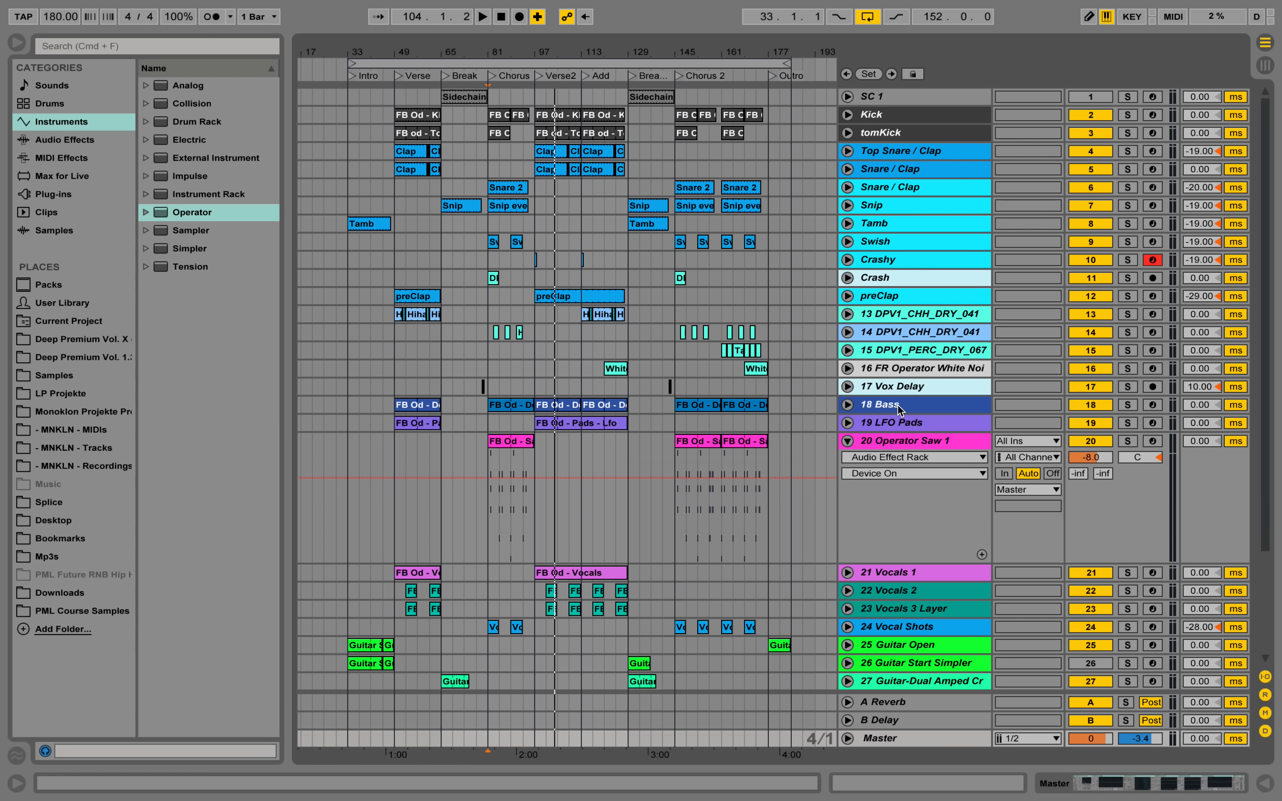
{"action": "left_click", "coordinate": [848, 441]}
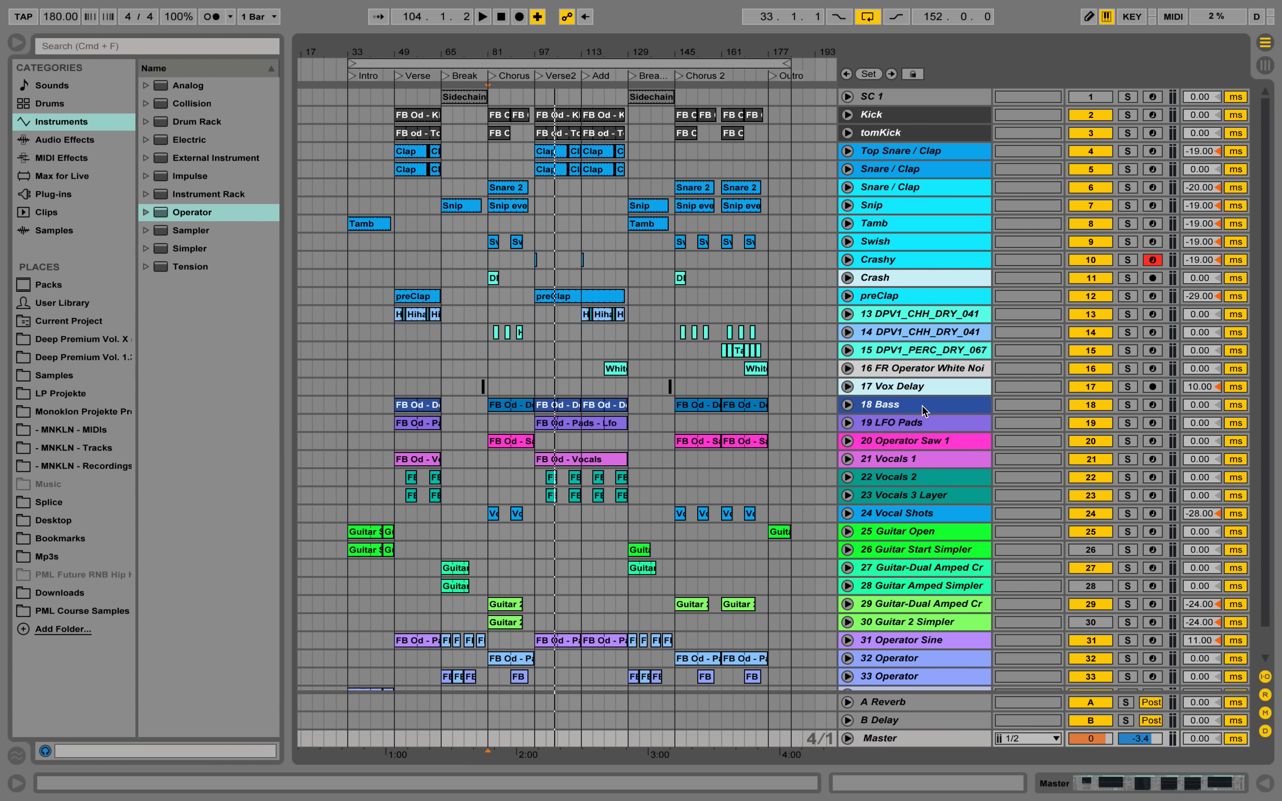
Step: Show the device chain of the Operator Saw 1 track and unfold the track at its first chorus clip
{"action": "double_click", "coordinate": [918, 441]}
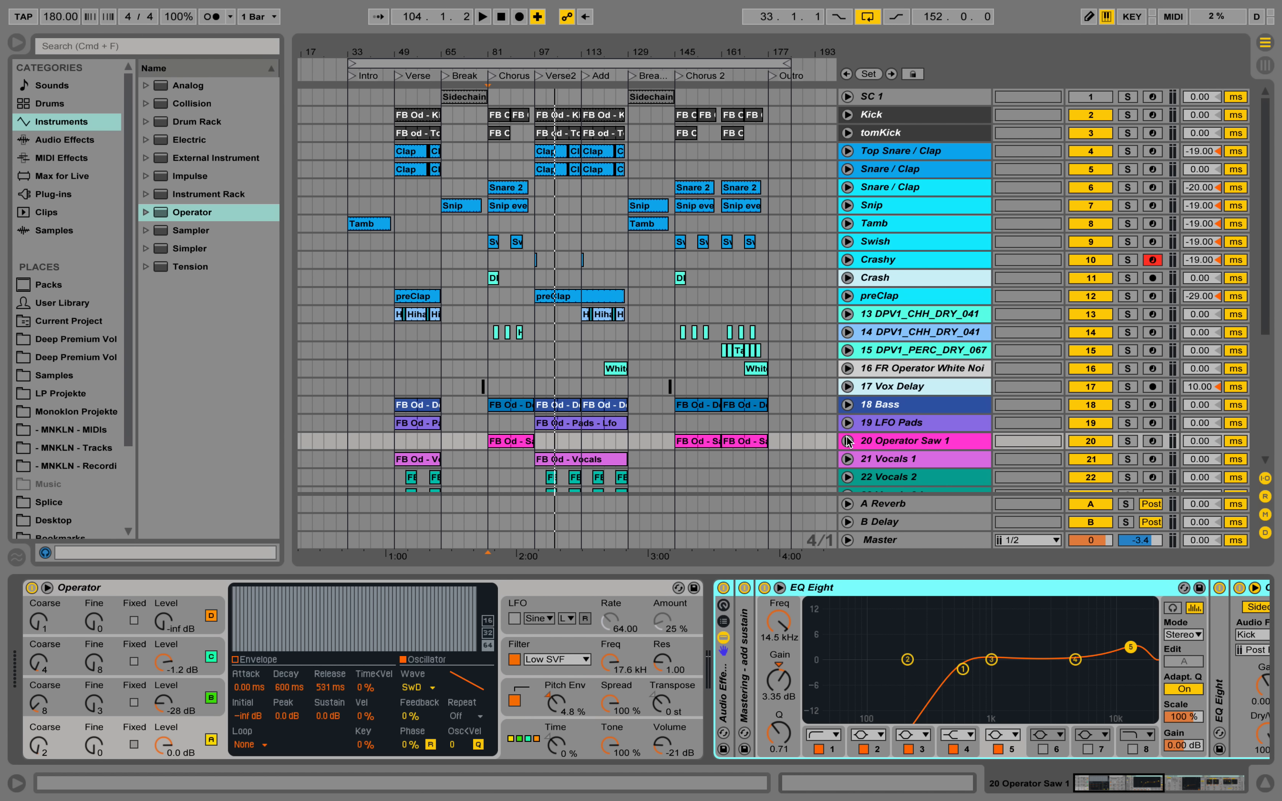
{"action": "left_click", "coordinate": [848, 441]}
{"action": "scroll", "coordinate": [678, 244], "scroll_direction": "down", "scroll_amount": 3}
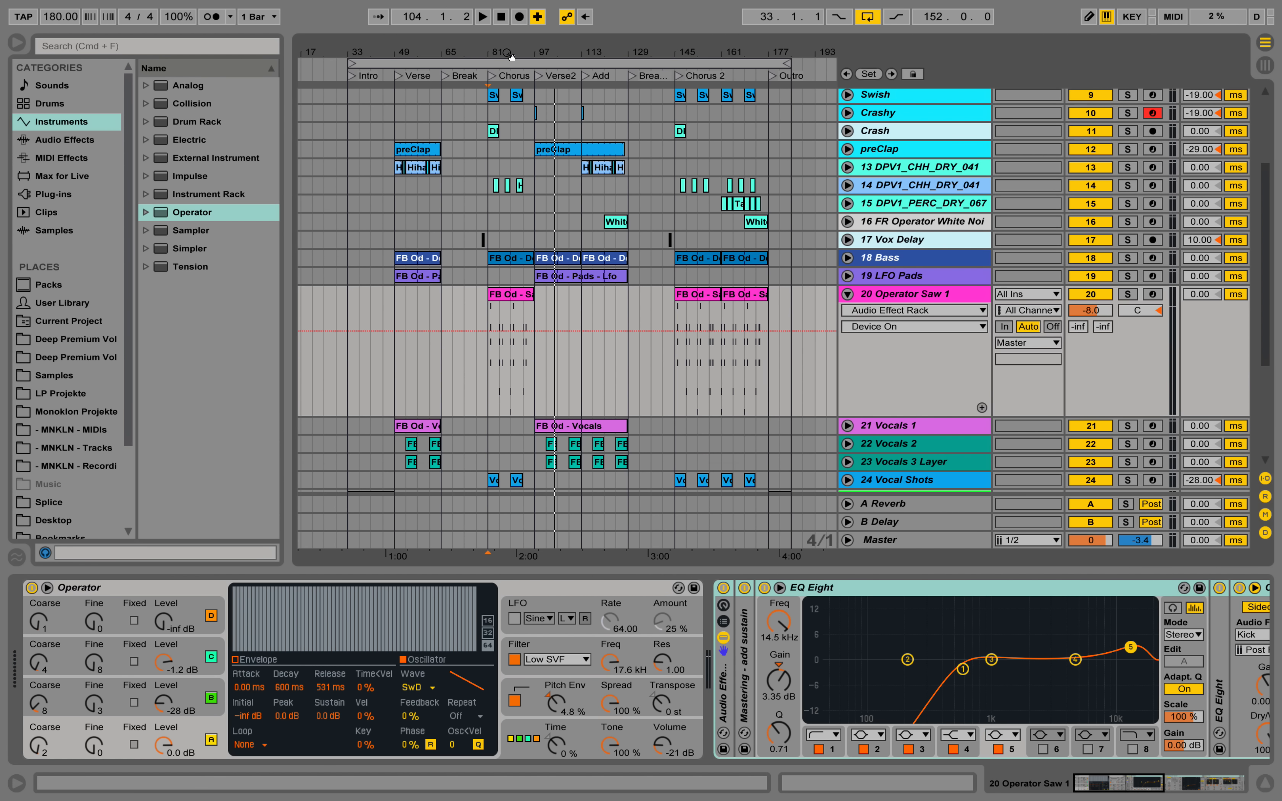
{"action": "left_click_drag", "start_coordinate": [508, 54], "coordinate": [503, 153]}
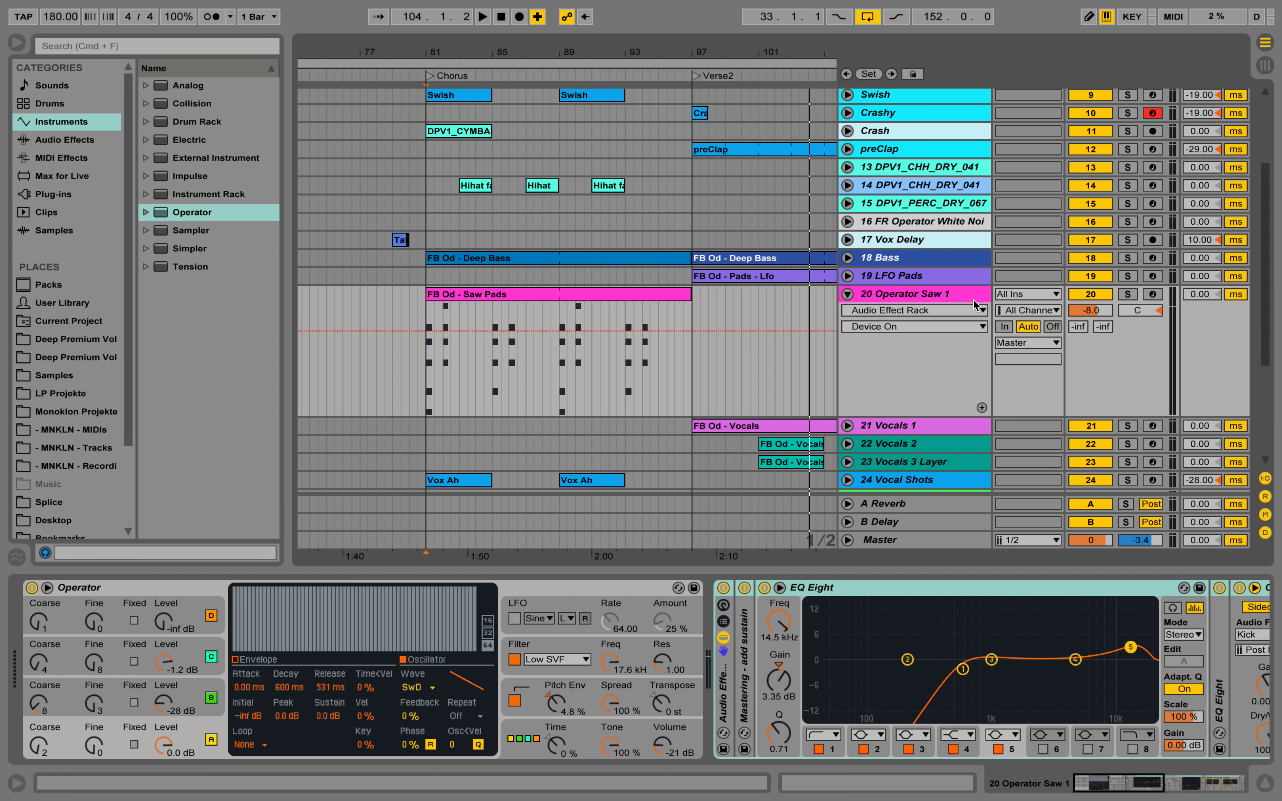
Step: Listen to the Operator Saw 1 track soloed from bar 81, unsolo it to hear the full mix, and stop playback
{"action": "left_click", "coordinate": [1129, 294]}
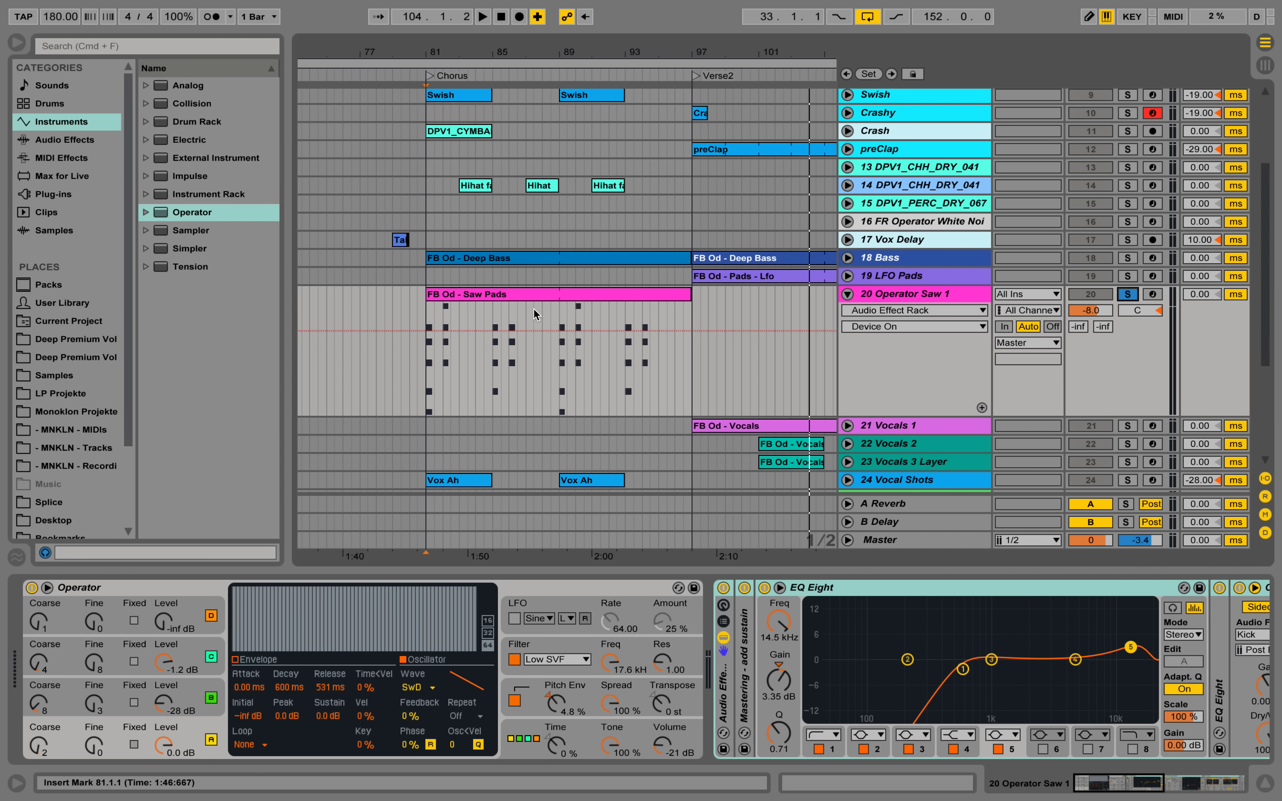
{"action": "key", "text": "space"}
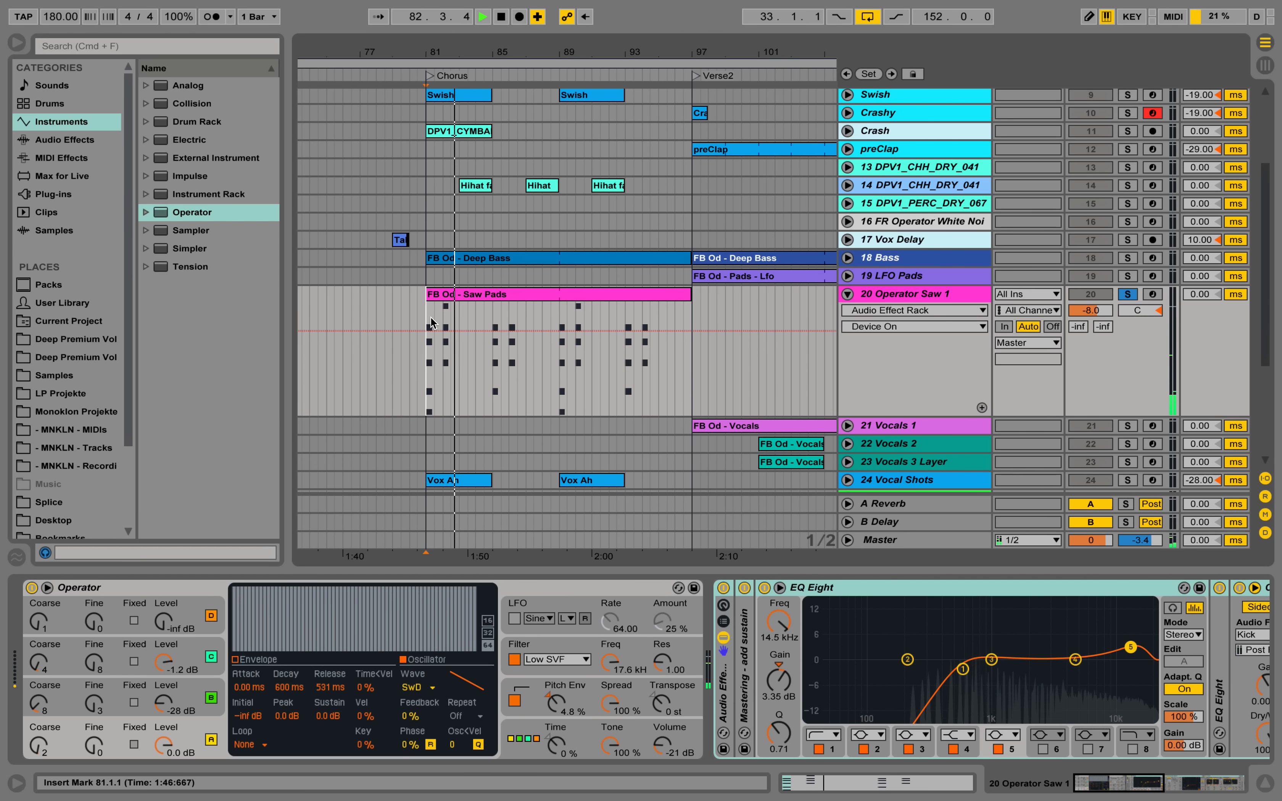
{"action": "left_click", "coordinate": [1127, 295]}
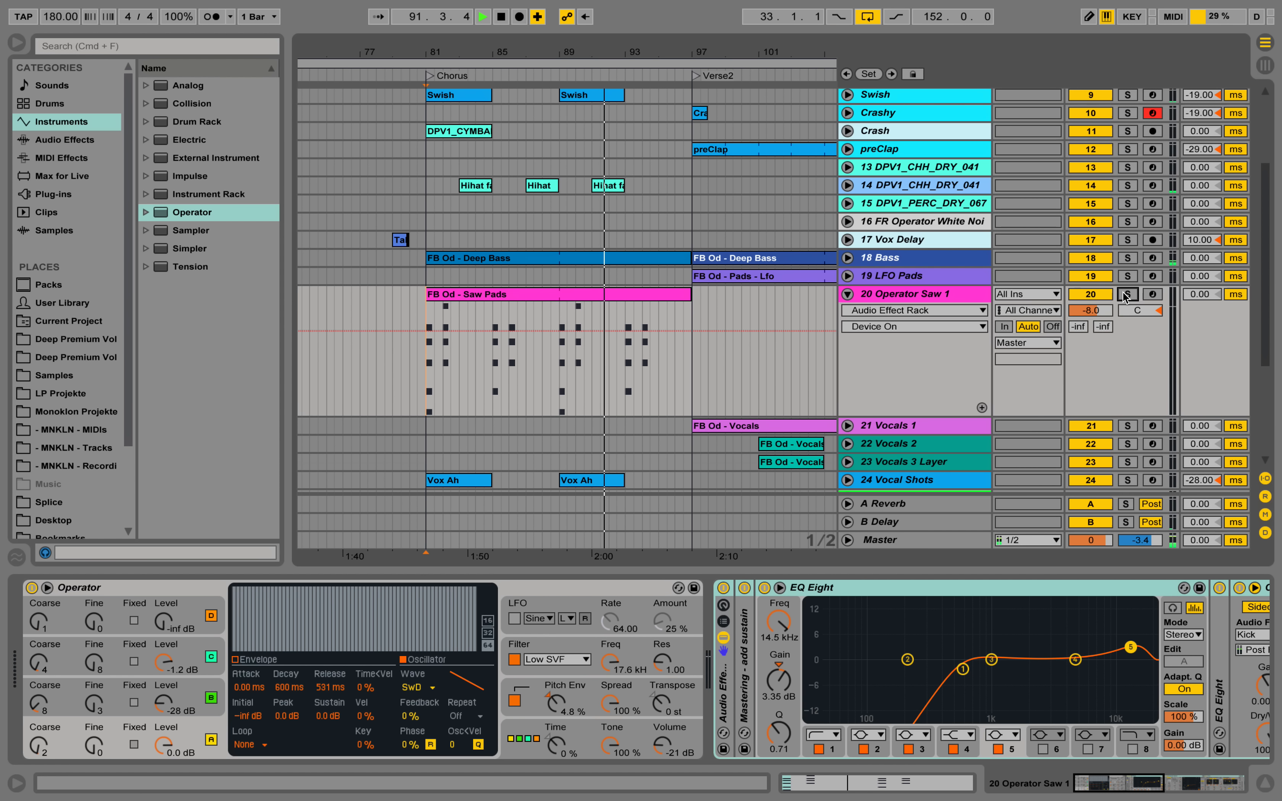
{"action": "key", "text": "space"}
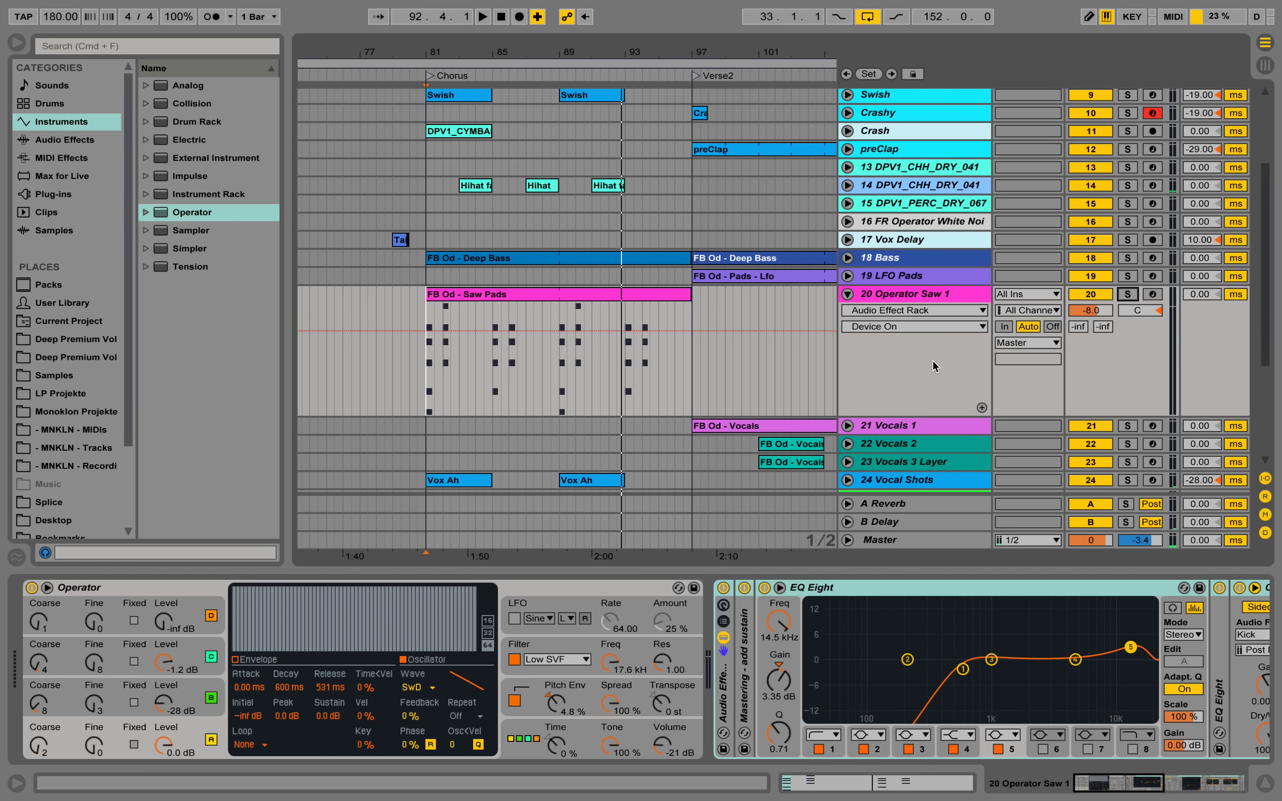
Step: Insert a new MIDI track below Operator Saw 1 and load the Operator instrument onto it
{"action": "scroll", "coordinate": [907, 318], "scroll_direction": "down", "scroll_amount": 1}
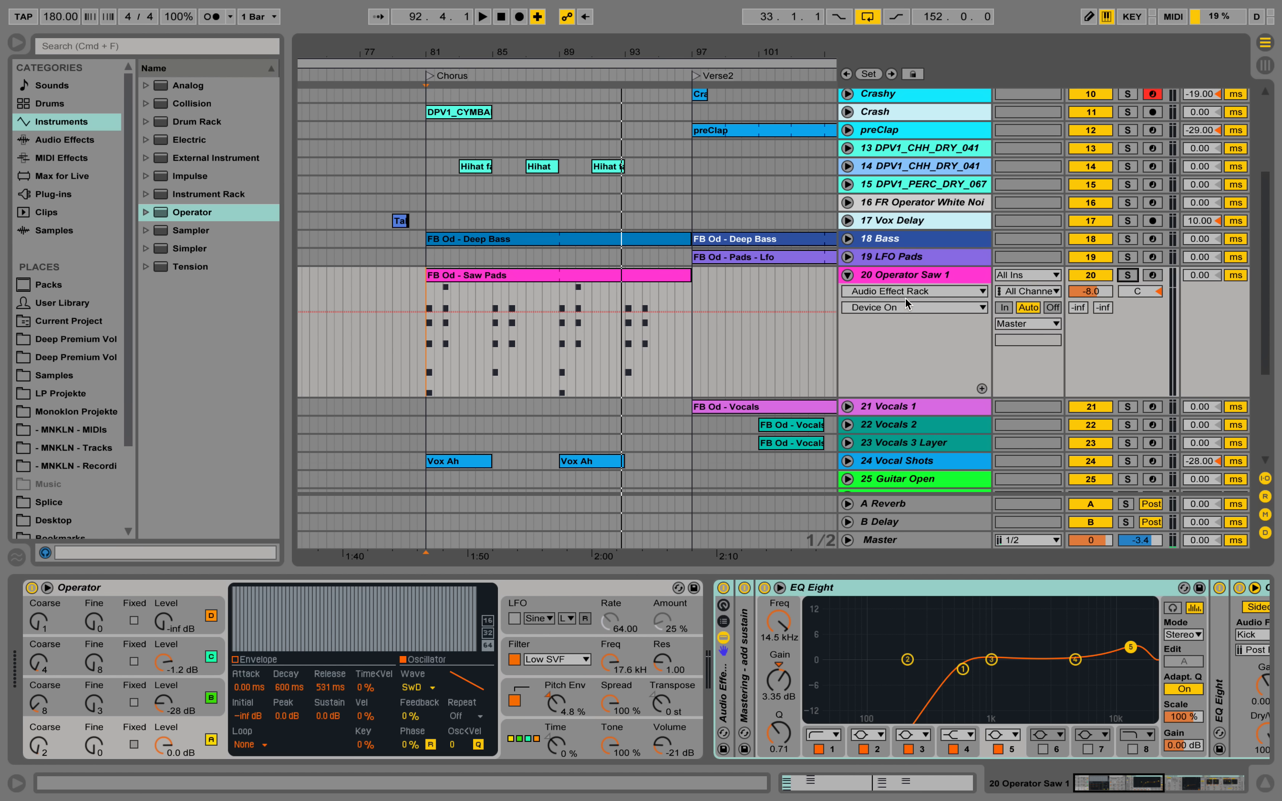
{"action": "right_click", "coordinate": [923, 275]}
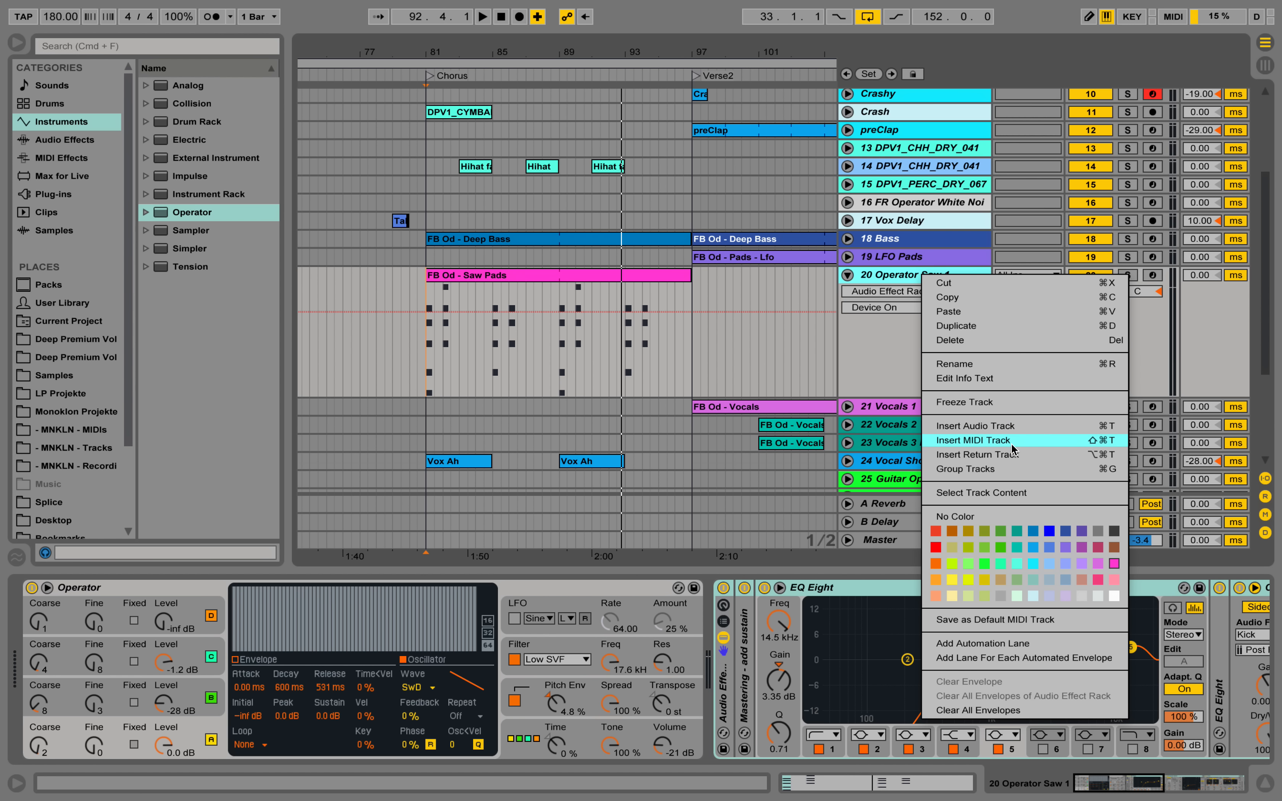
{"action": "key", "text": "Escape"}
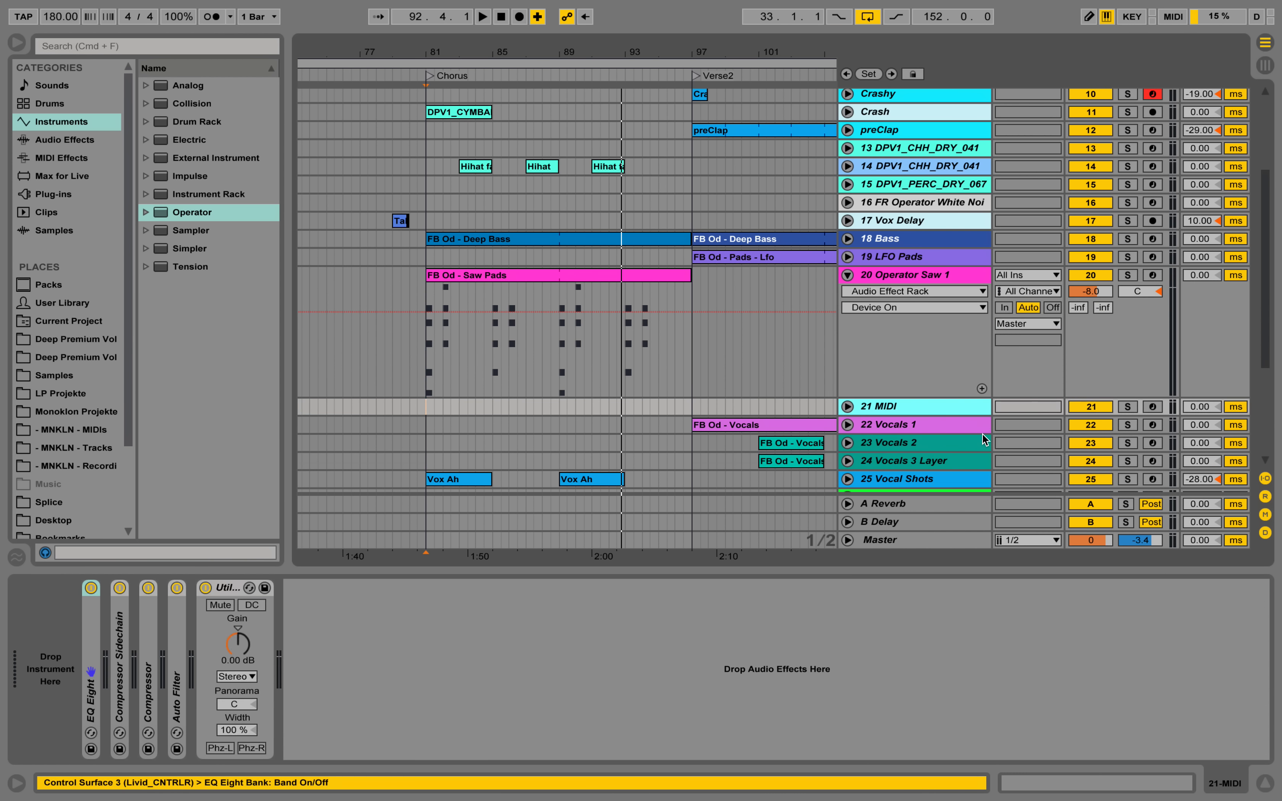
{"action": "left_click", "coordinate": [847, 407]}
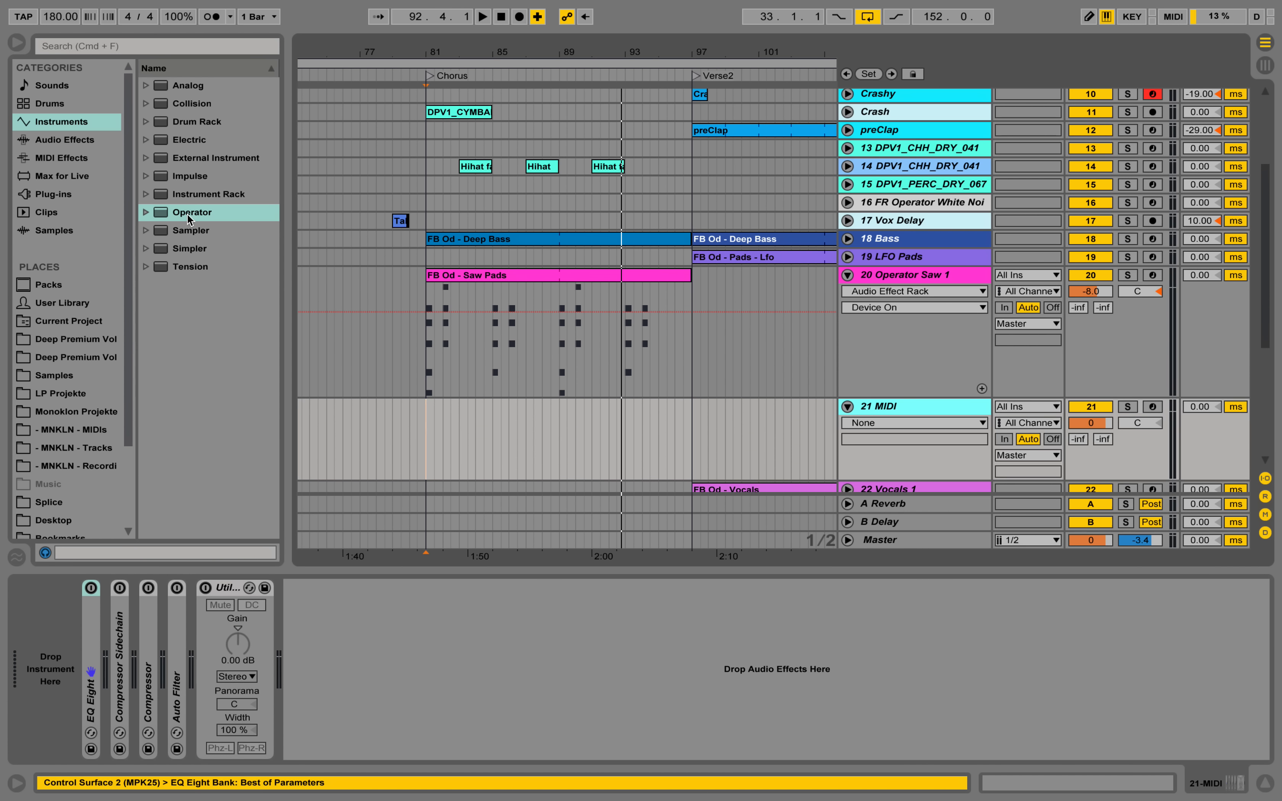
{"action": "left_click_drag", "start_coordinate": [189, 216], "coordinate": [72, 579]}
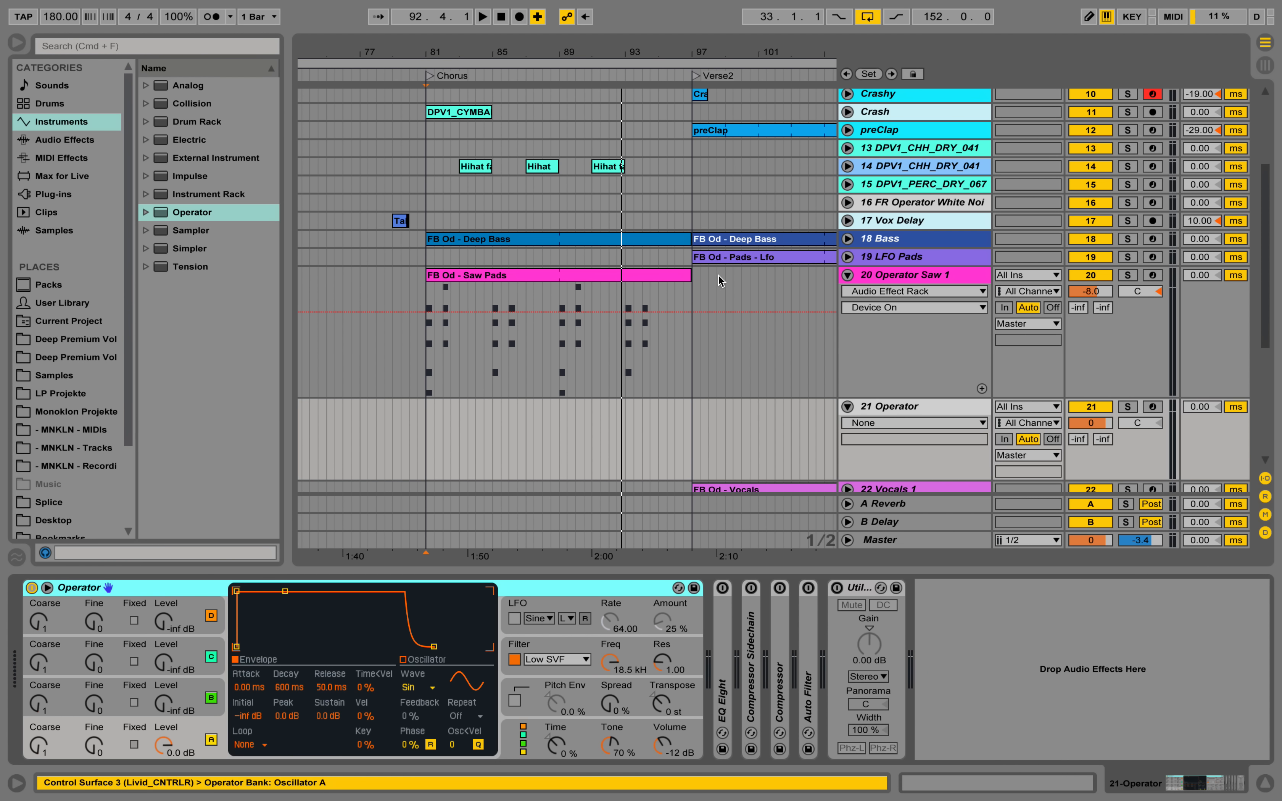
Step: Deactivate the Audio Effect Rack that follows Operator on the Operator Saw 1 track
{"action": "left_click", "coordinate": [899, 275]}
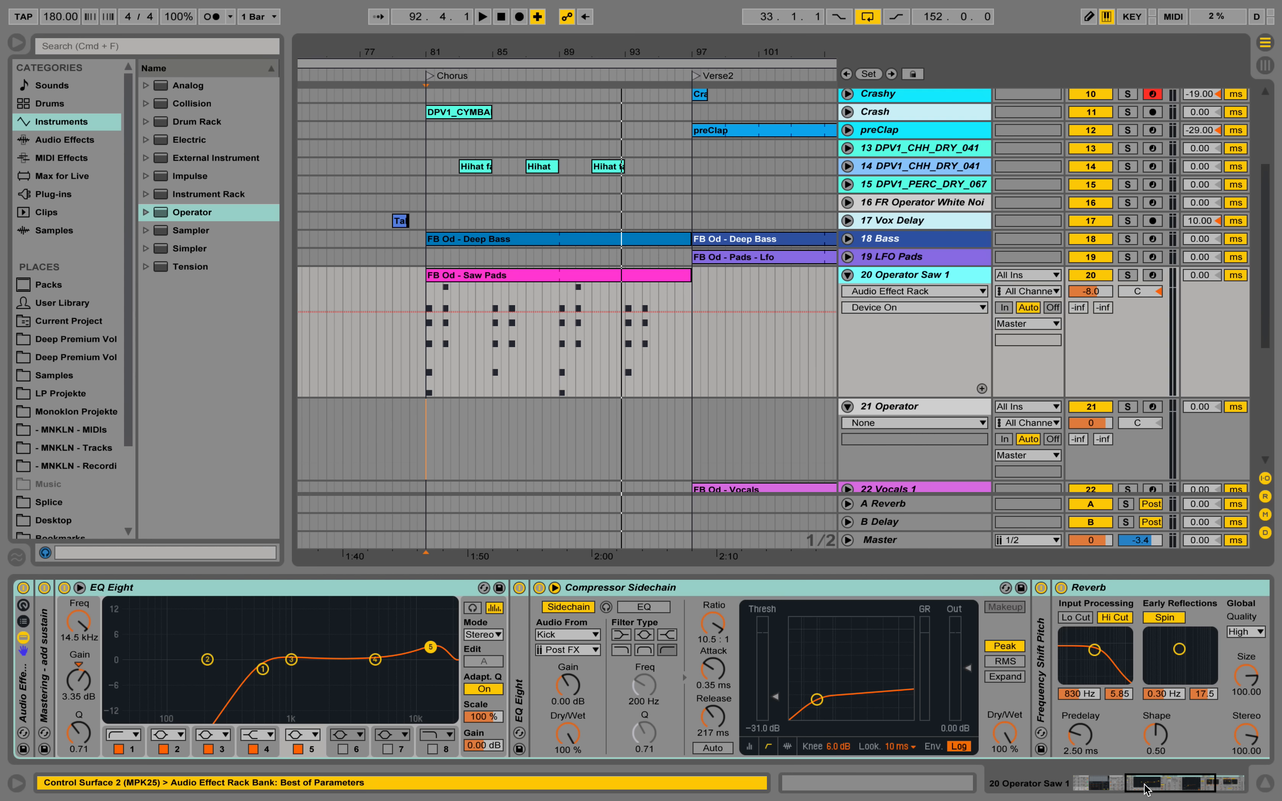
{"action": "left_click", "coordinate": [1099, 784]}
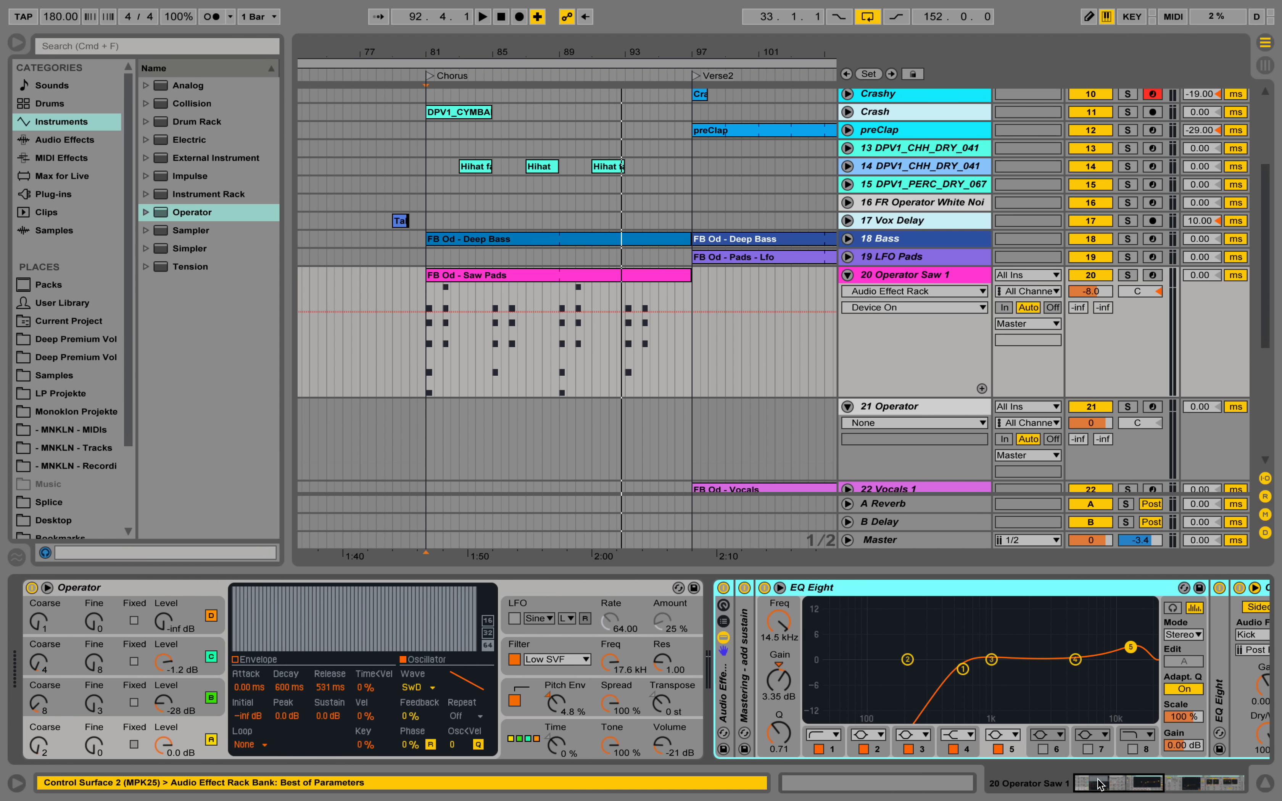
{"action": "left_click", "coordinate": [723, 589]}
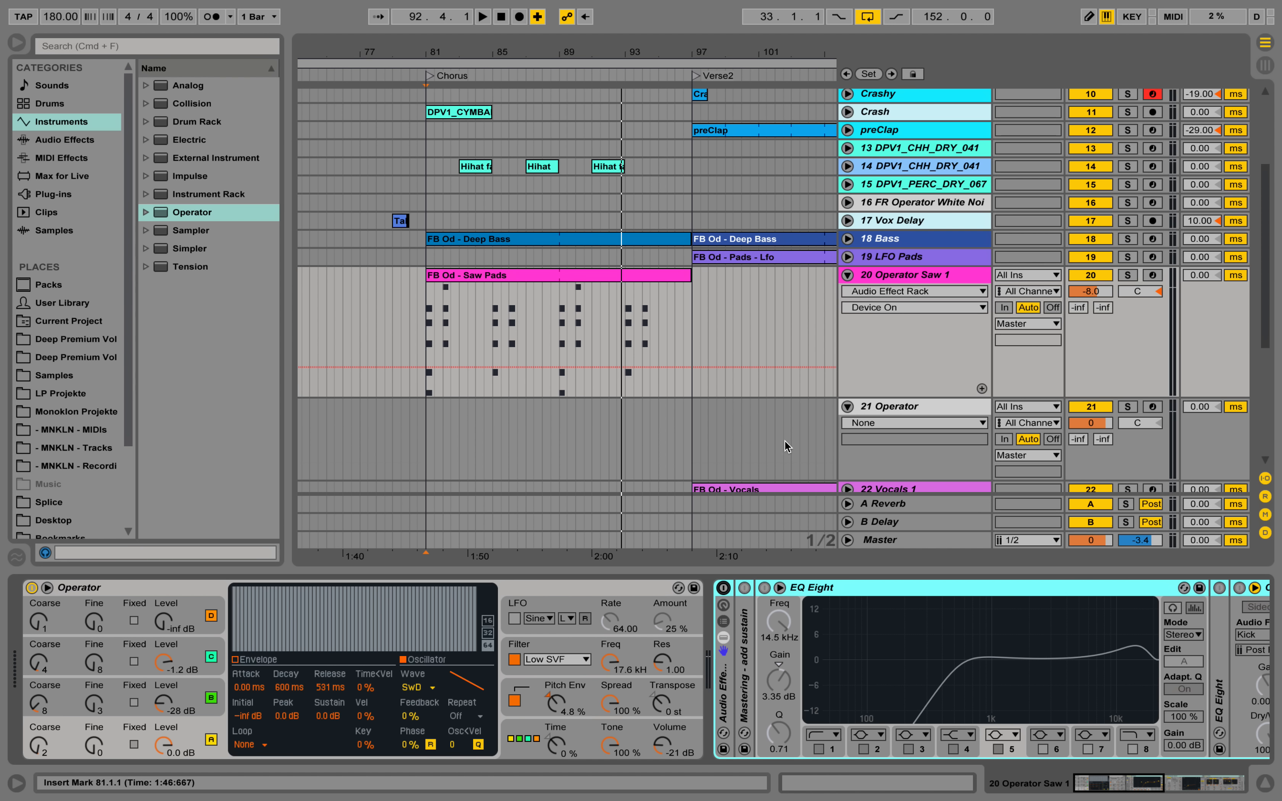
Step: On the Master track, collapse the devices from Mastering - catch peaks through EQ Eight Final Touch and switch off the PML Mastering rack
{"action": "left_click", "coordinate": [911, 546]}
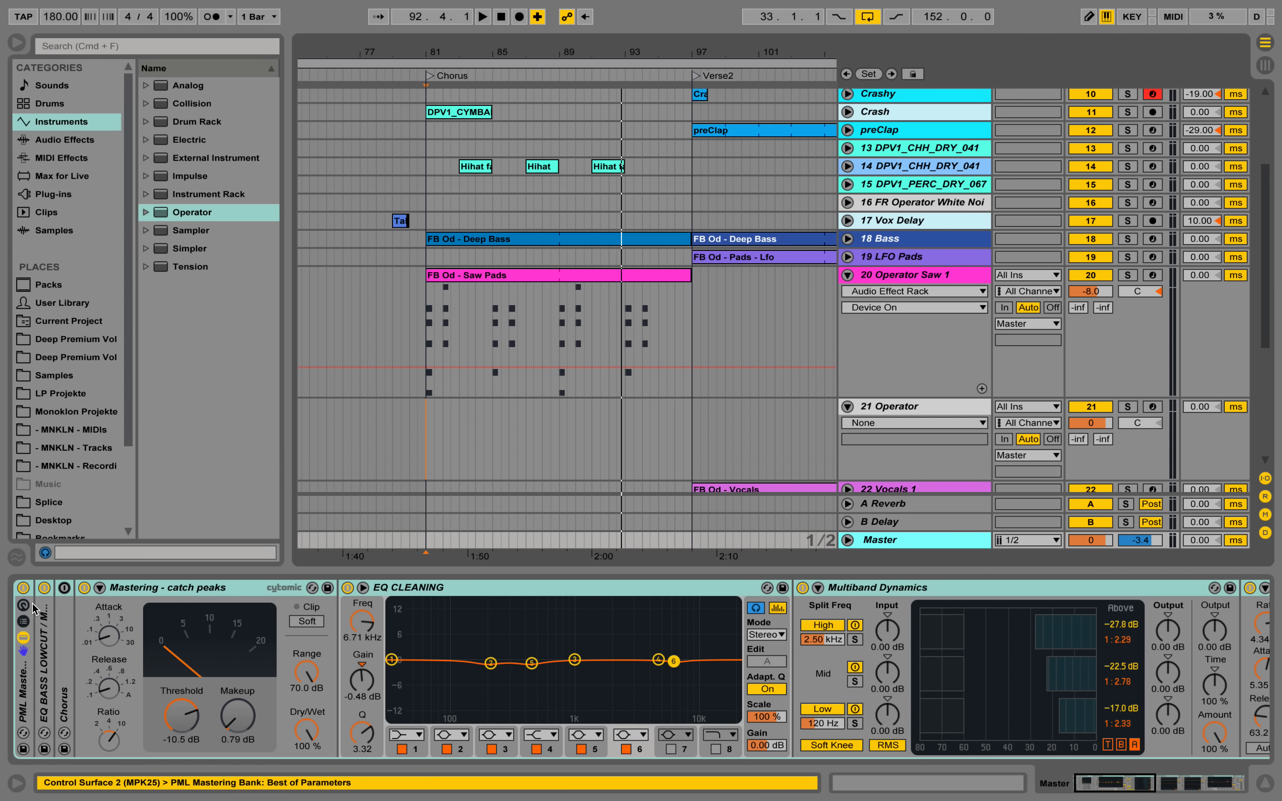
{"action": "double_click", "coordinate": [173, 589]}
{"action": "double_click", "coordinate": [199, 589]}
{"action": "double_click", "coordinate": [244, 590]}
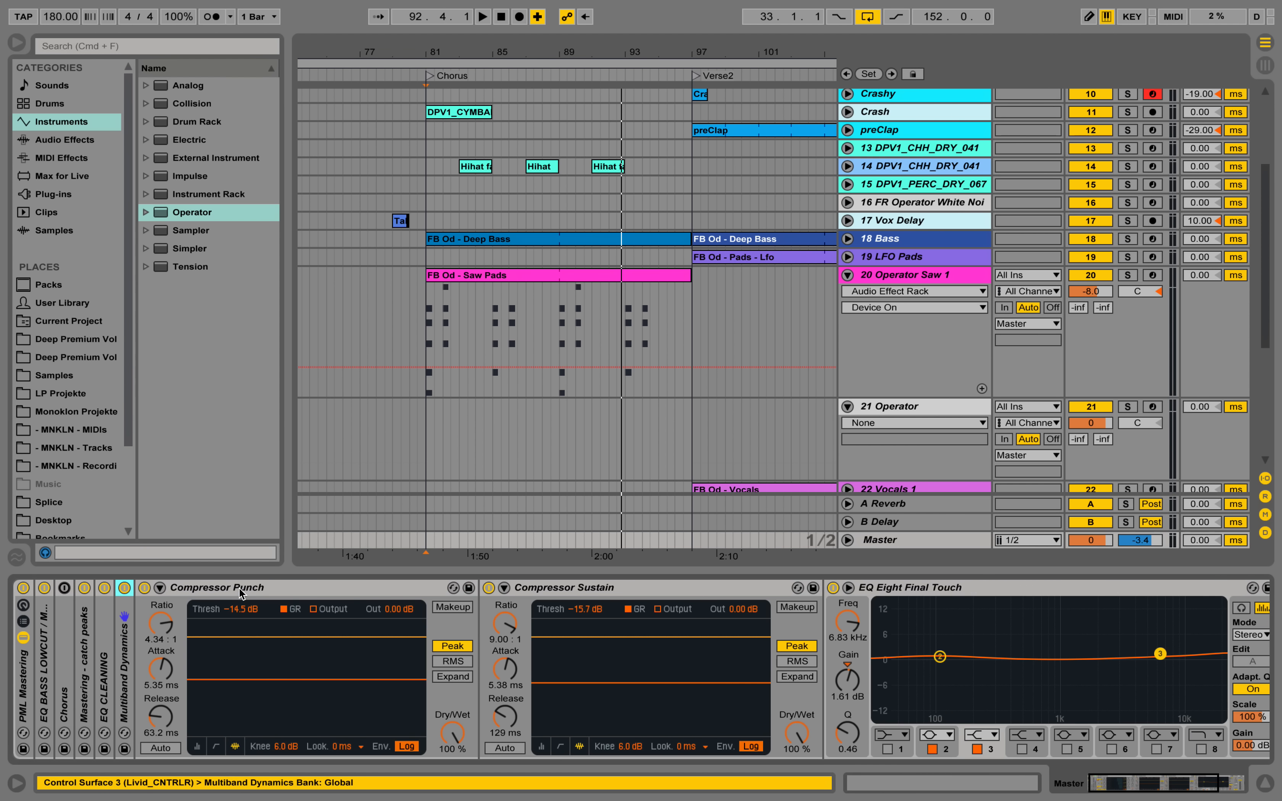
{"action": "double_click", "coordinate": [263, 592]}
{"action": "double_click", "coordinate": [281, 591]}
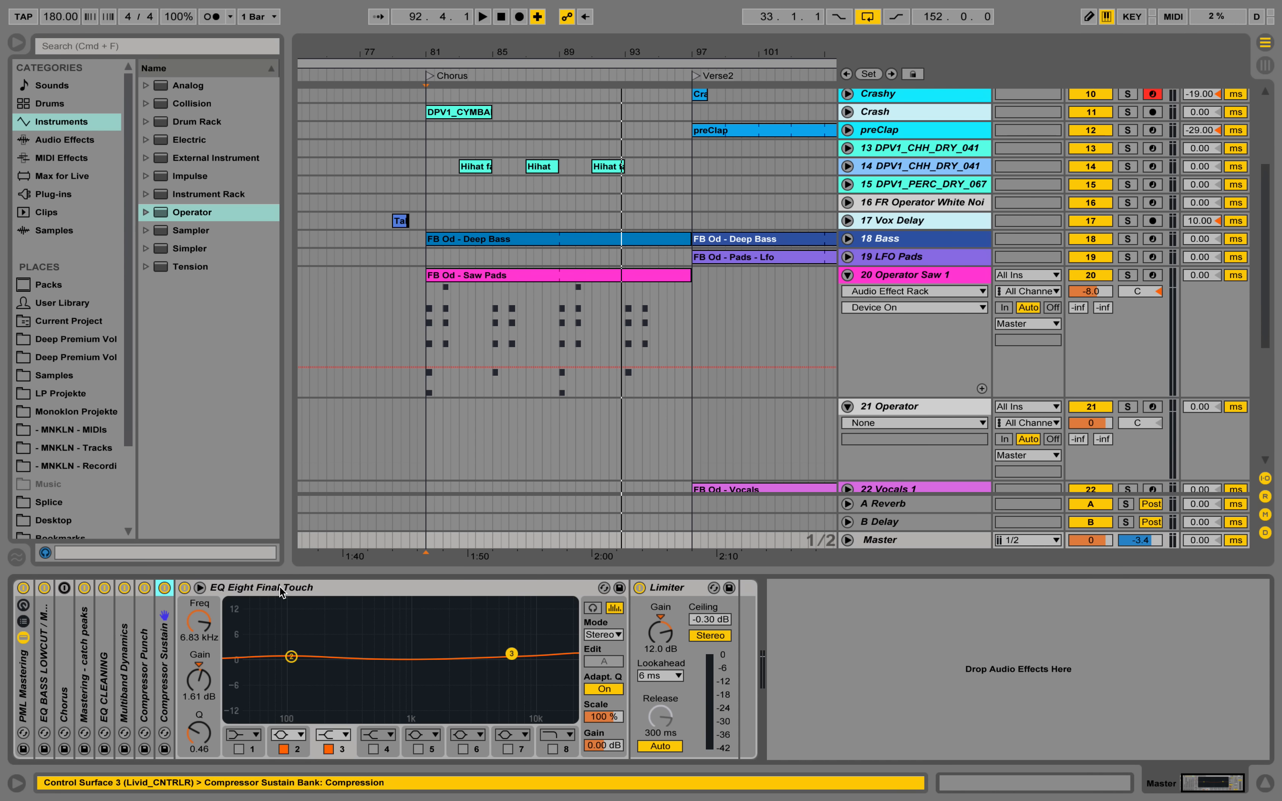
{"action": "double_click", "coordinate": [281, 592]}
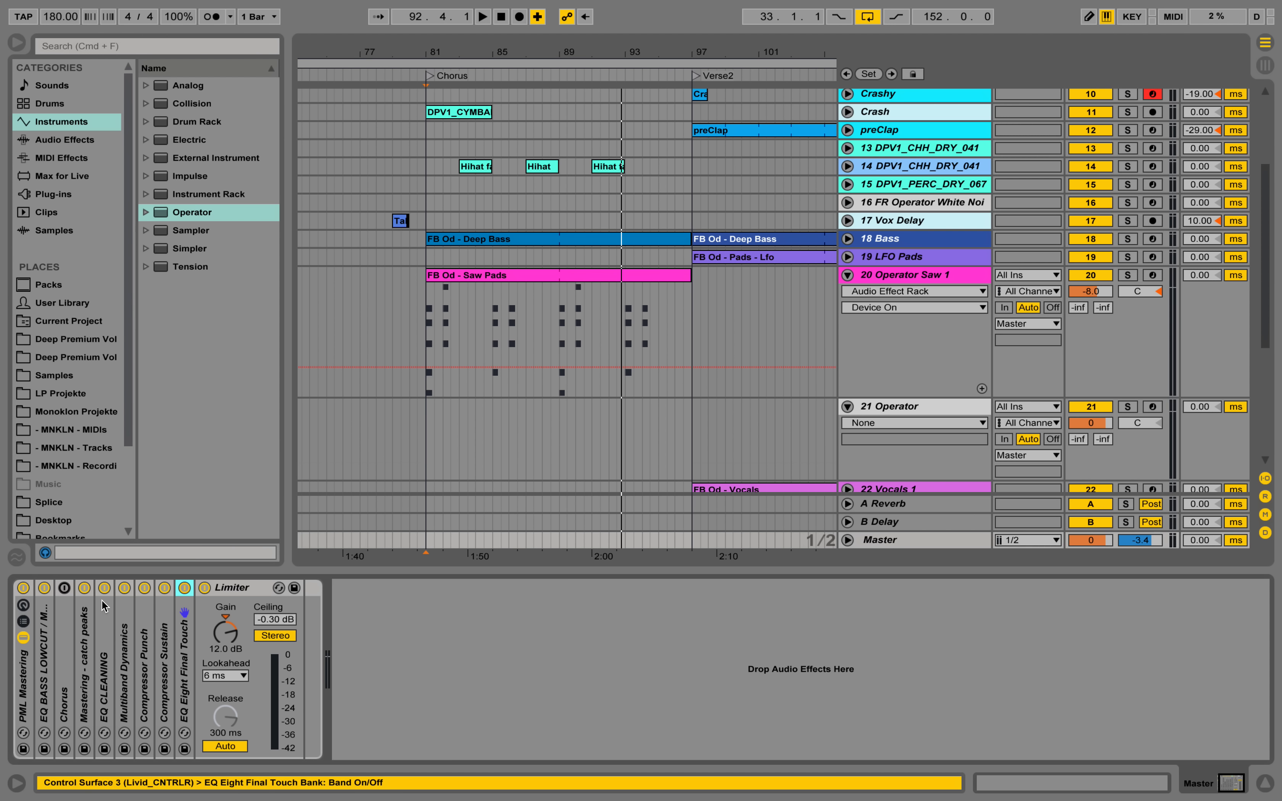
{"action": "left_click", "coordinate": [24, 589]}
Step: Solo the Operator Saw 1 track and play it from bar 81 to hear the Operator sound without effects
{"action": "left_click", "coordinate": [429, 299]}
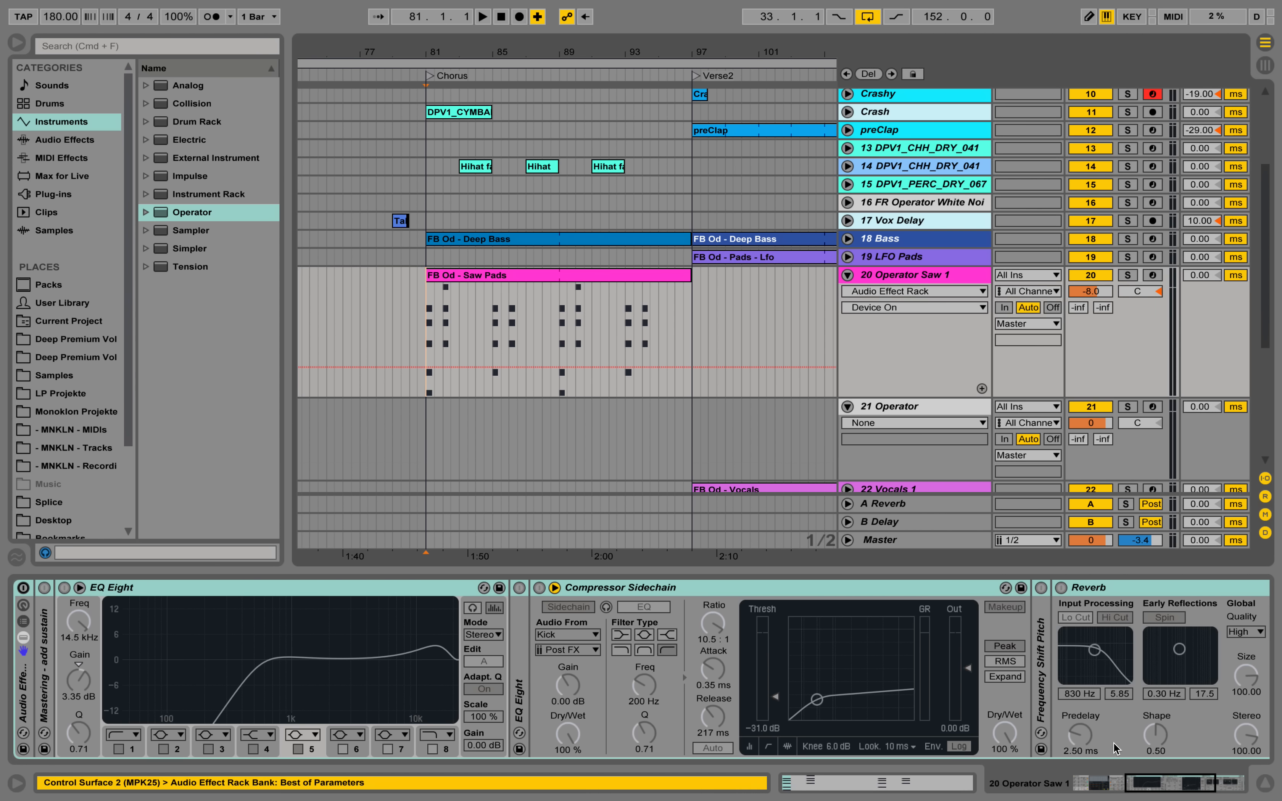
{"action": "left_click_drag", "start_coordinate": [1143, 784], "coordinate": [1060, 779]}
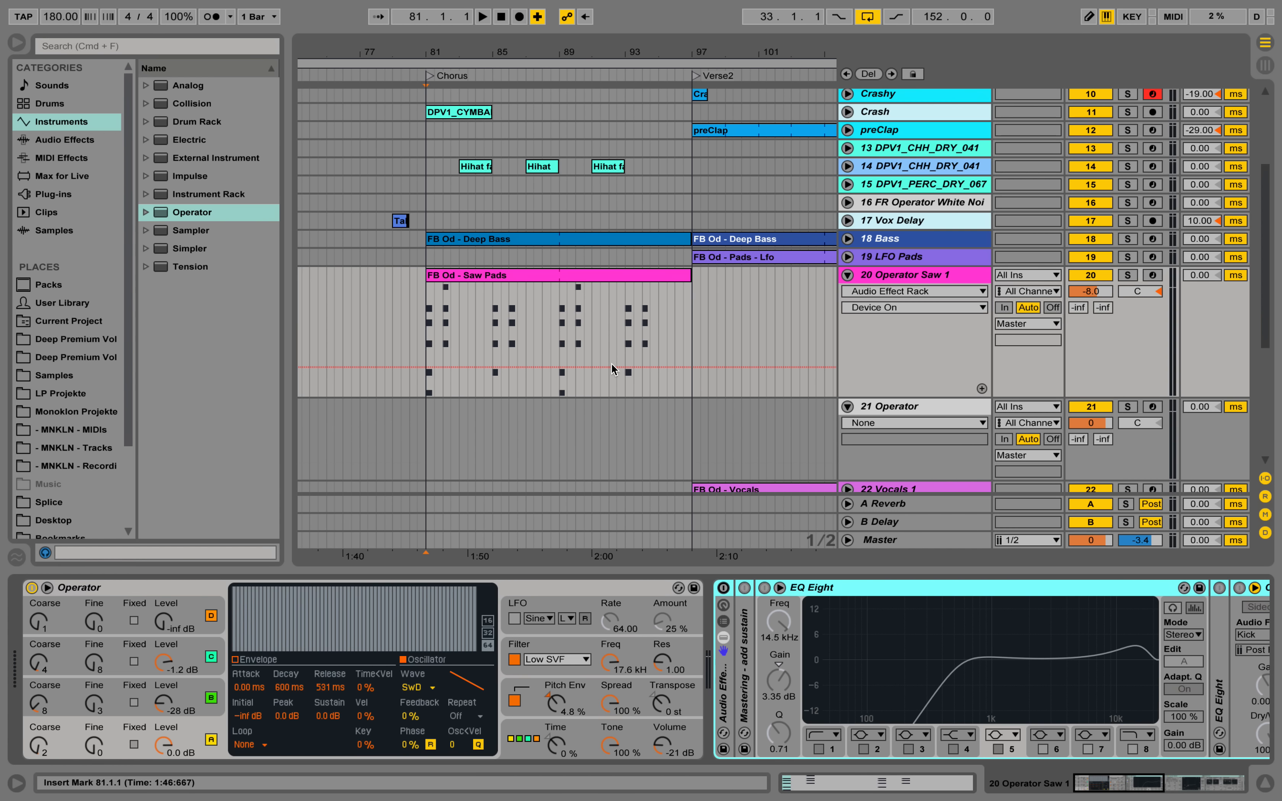
{"action": "left_click", "coordinate": [1128, 275]}
{"action": "key", "text": "space"}
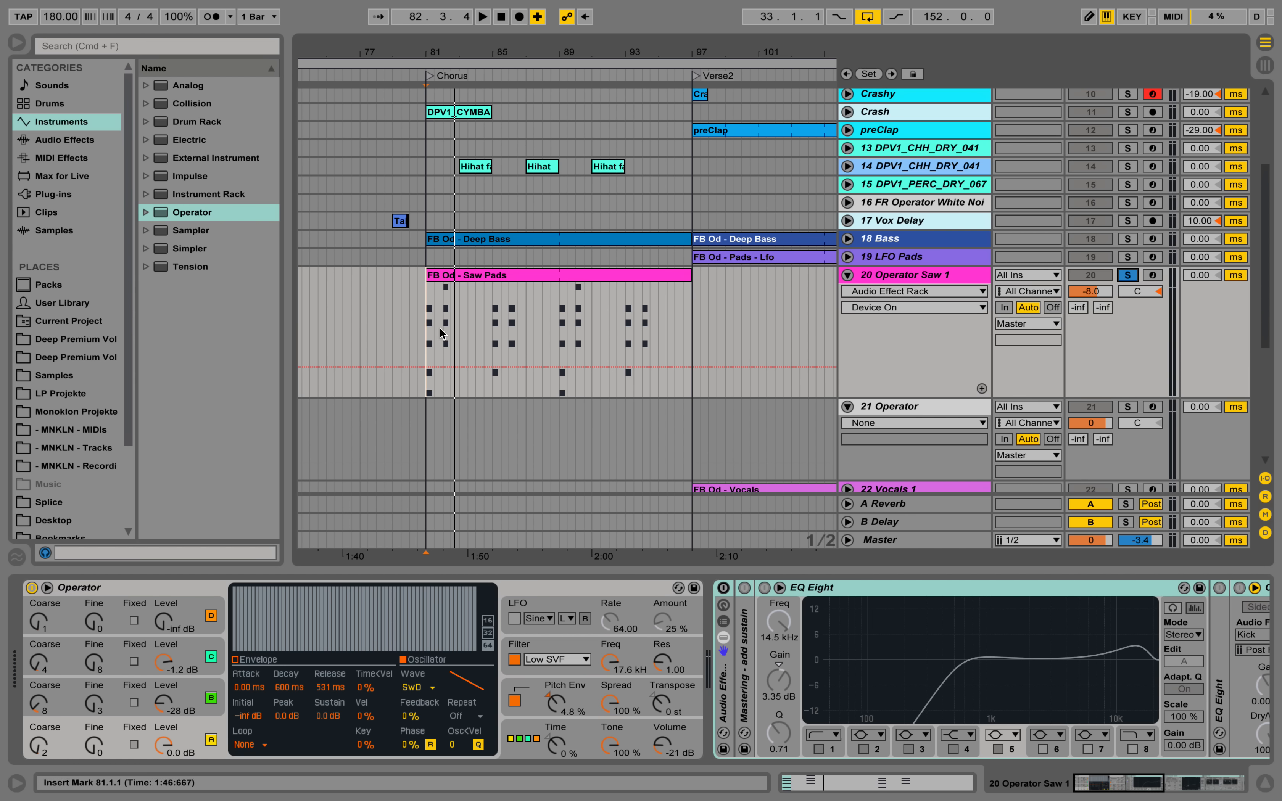
Step: Reactivate the Audio Effect Rack on Operator Saw 1, play the chorus chords with effects, and stop playback
{"action": "left_click", "coordinate": [724, 588]}
{"action": "key", "text": "space"}
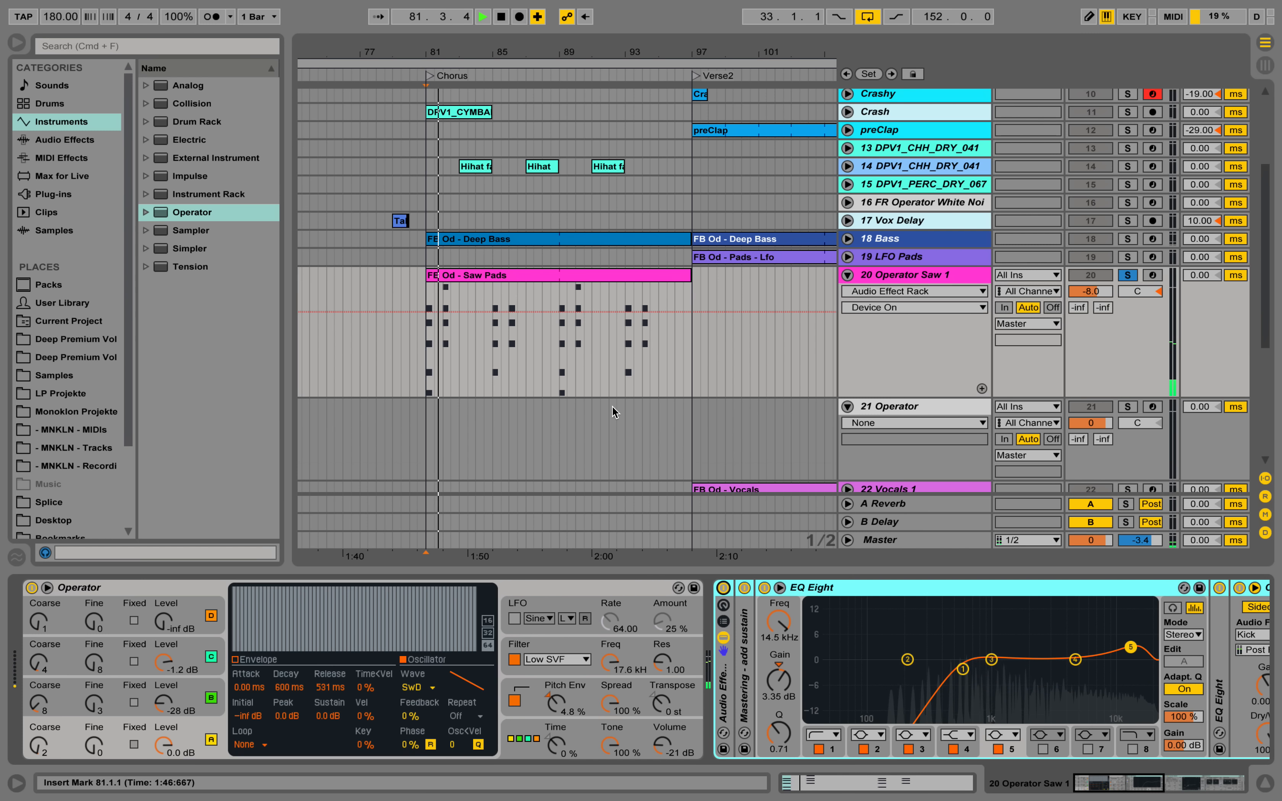
{"action": "key", "text": "space"}
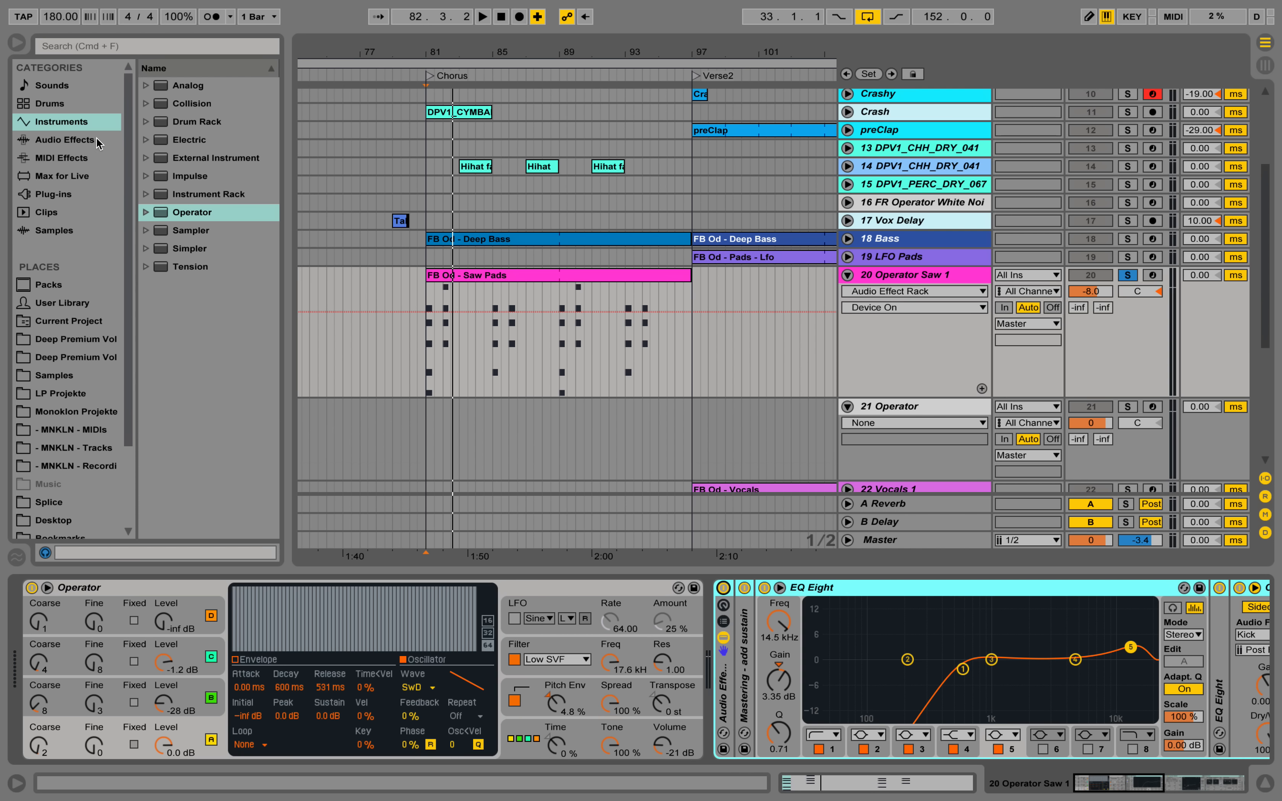
Step: Expand the Frequency Shift Pitch device in the Operator Saw 1 effect rack to show its parameters
{"action": "left_click_drag", "start_coordinate": [1126, 786], "coordinate": [1189, 794]}
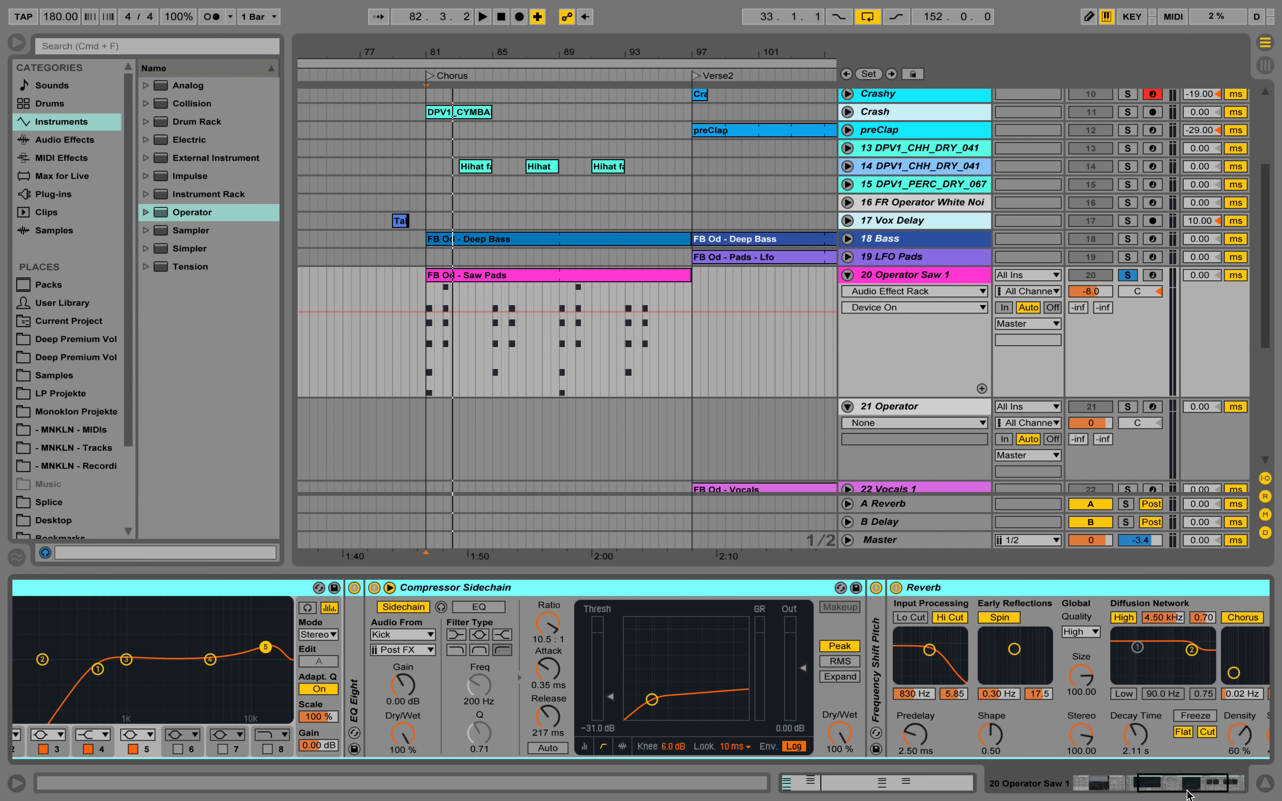
{"action": "double_click", "coordinate": [881, 646]}
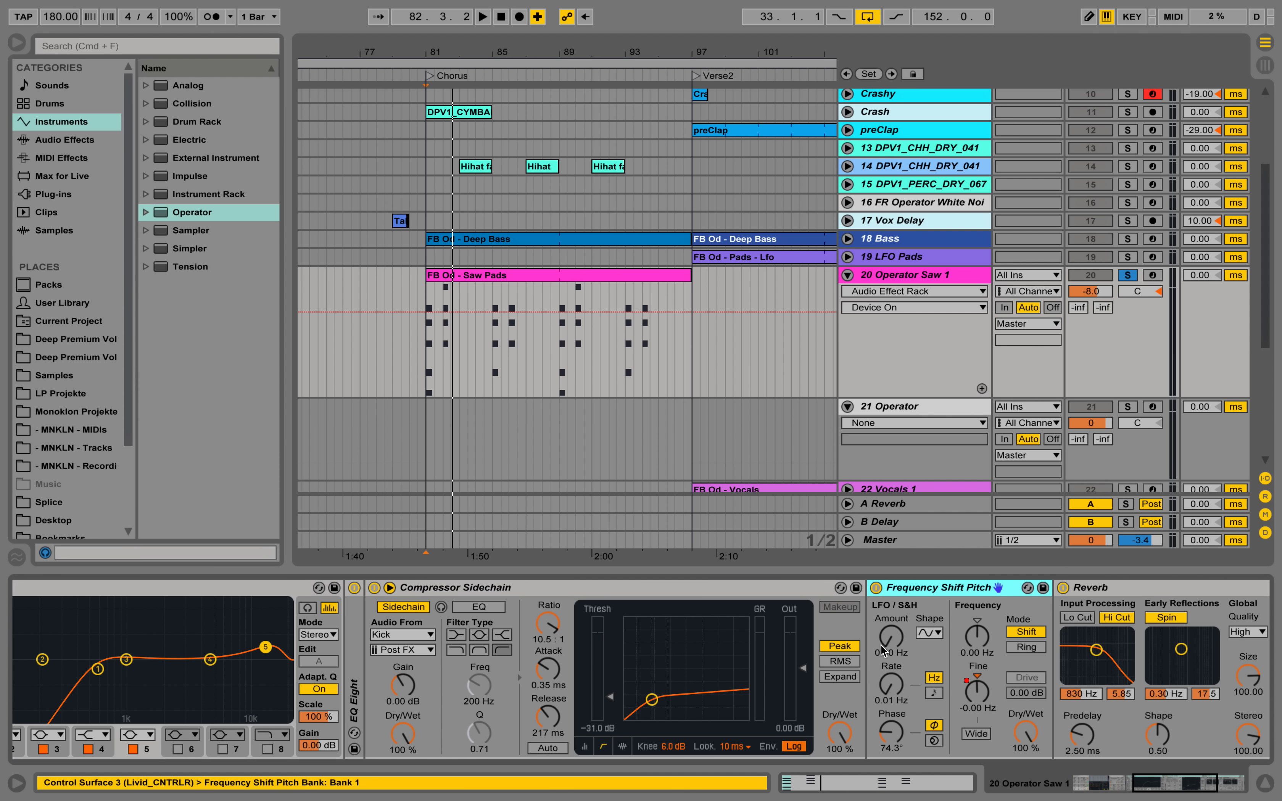
Step: Expand the second EQ Eight and Mastering - add sustain in the Operator Saw 1 rack, and return to the start of the device chain
{"action": "left_click_drag", "start_coordinate": [1195, 787], "coordinate": [1164, 789]}
{"action": "double_click", "coordinate": [704, 659]}
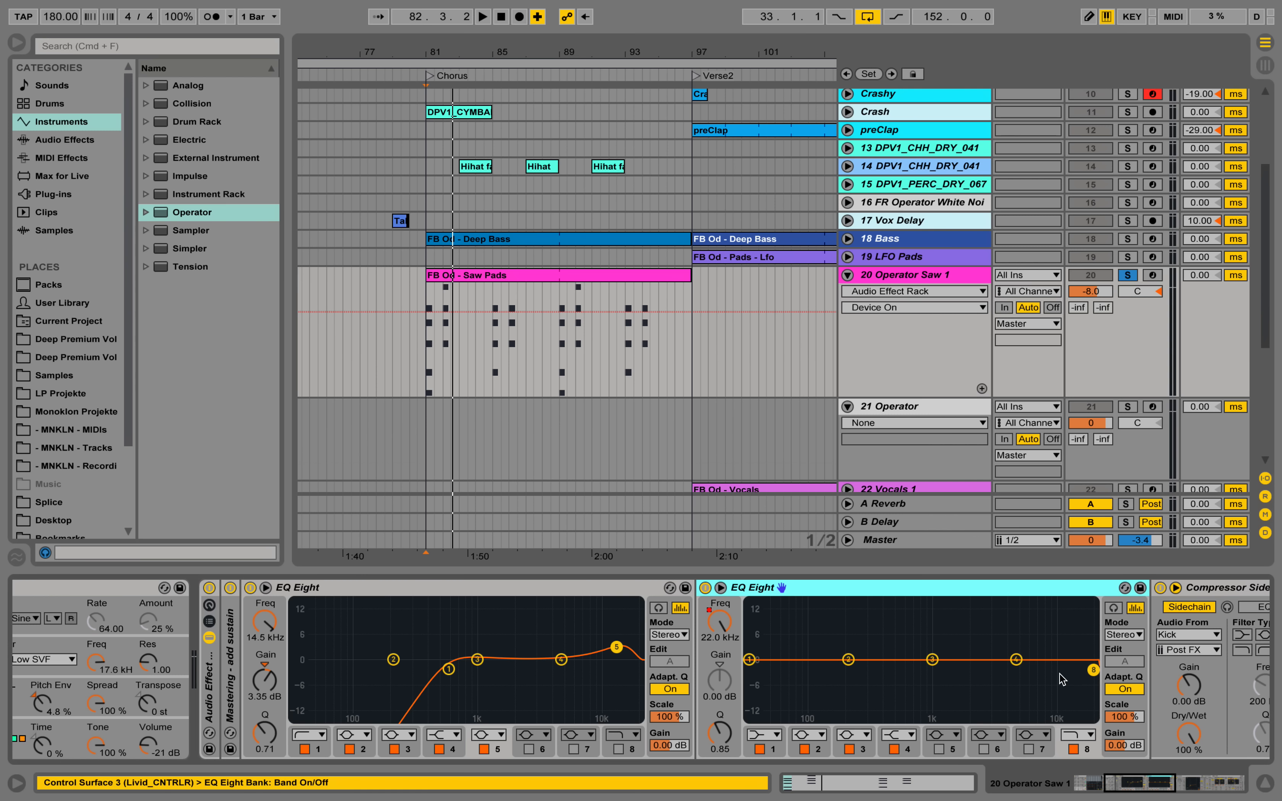
{"action": "left_click", "coordinate": [231, 654]}
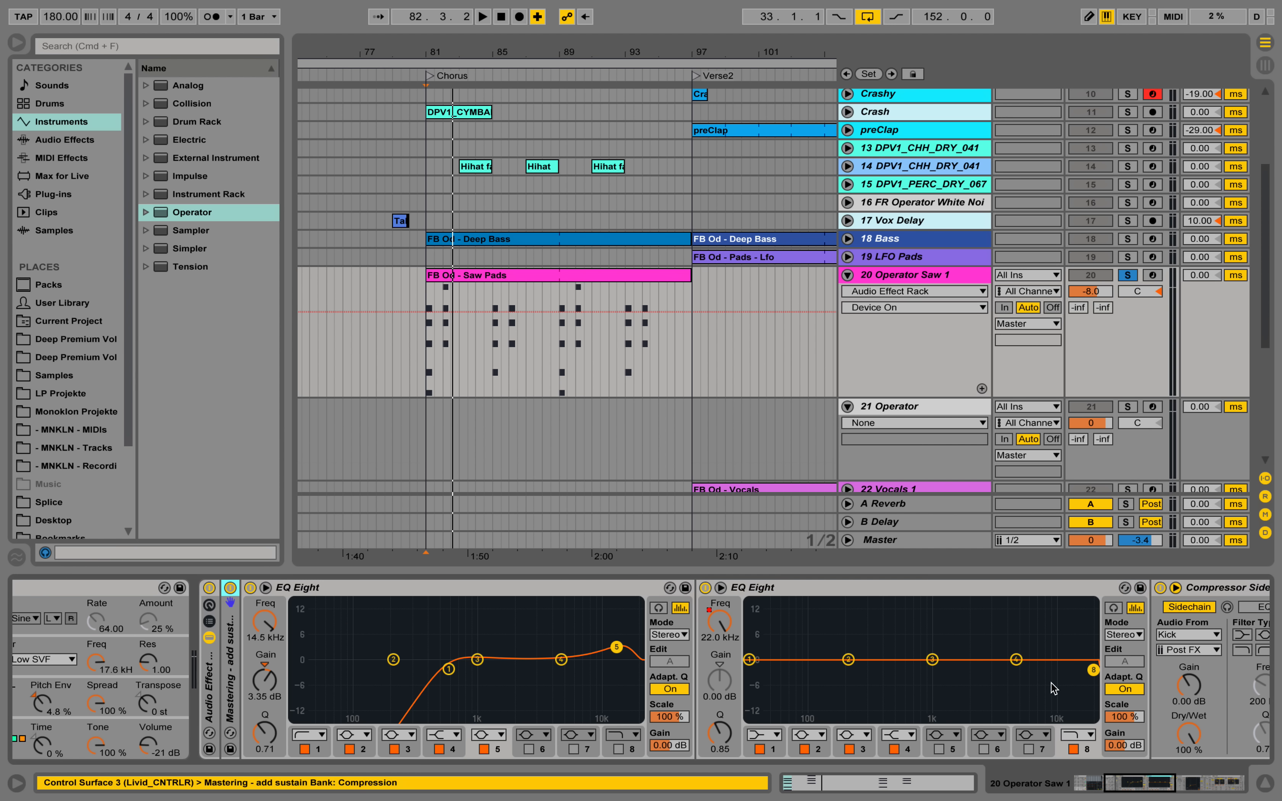
{"action": "double_click", "coordinate": [231, 656]}
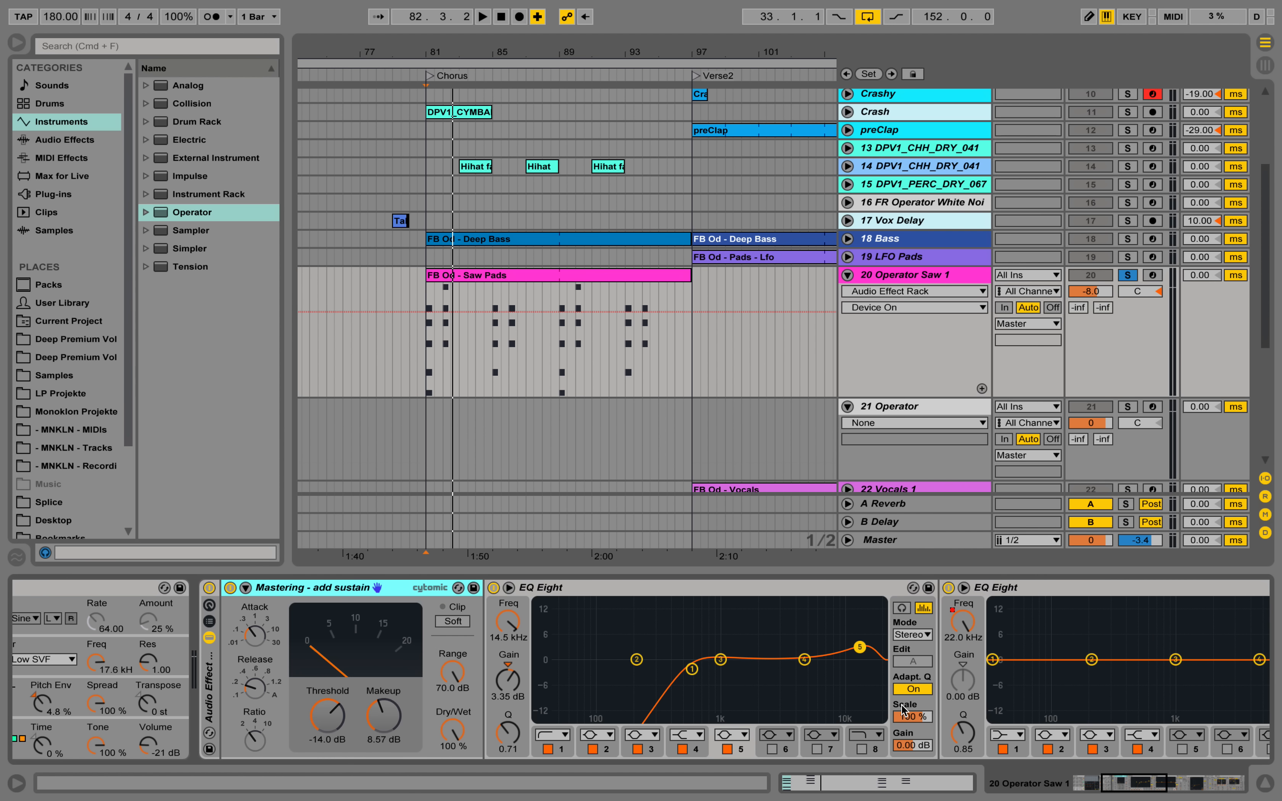
{"action": "left_click_drag", "start_coordinate": [1091, 779], "coordinate": [1063, 786]}
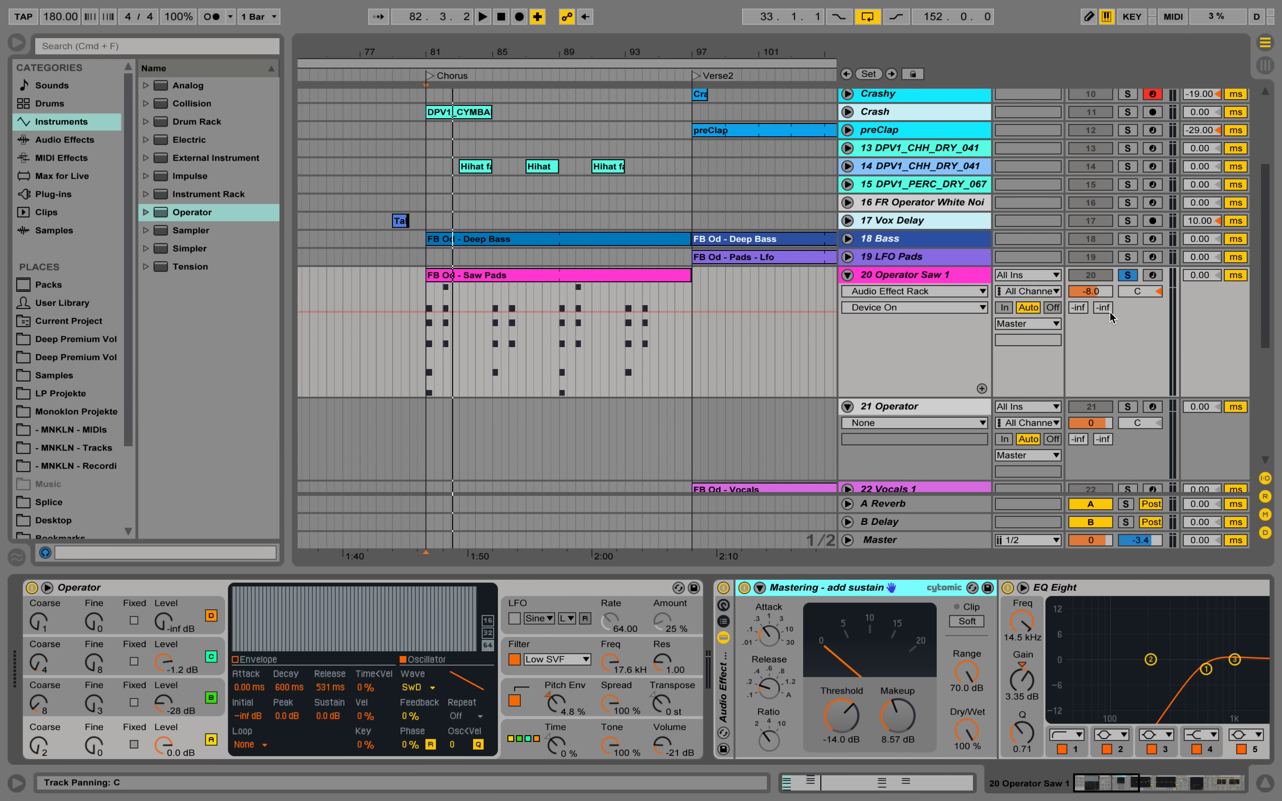
Step: Solo track 21 Operator and copy the chorus Saw Pads clip from Operator Saw 1 onto it at bar 81
{"action": "left_click", "coordinate": [905, 407]}
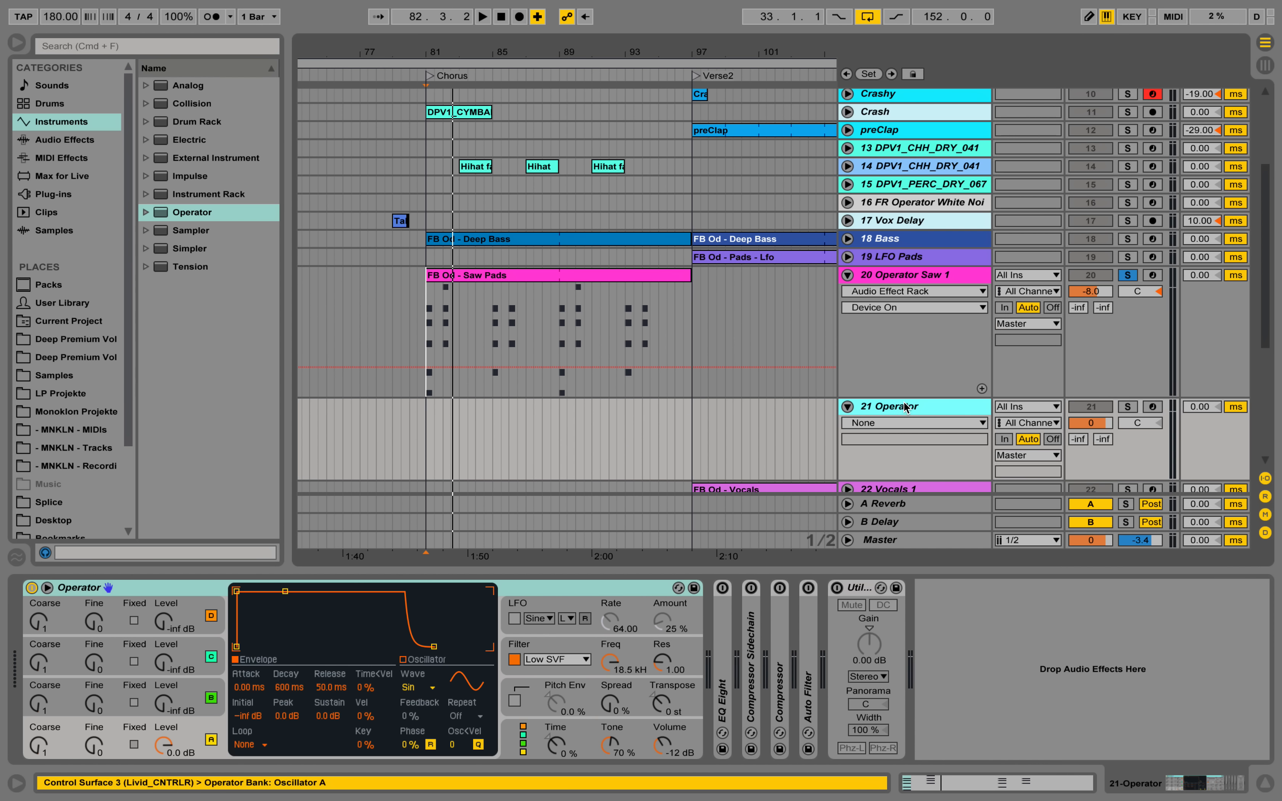
{"action": "left_click", "coordinate": [1129, 407]}
{"action": "left_click", "coordinate": [558, 275]}
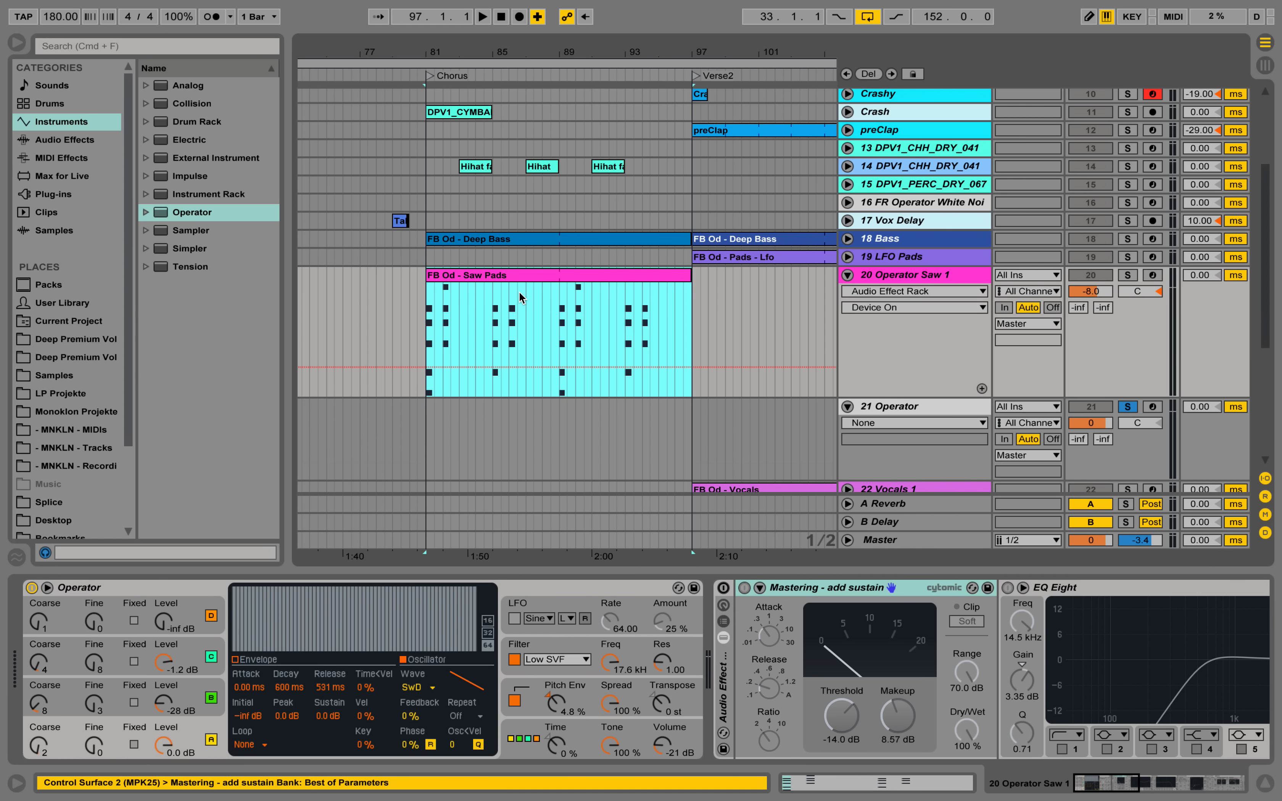
{"action": "left_click_drag", "start_coordinate": [493, 274], "coordinate": [494, 434]}
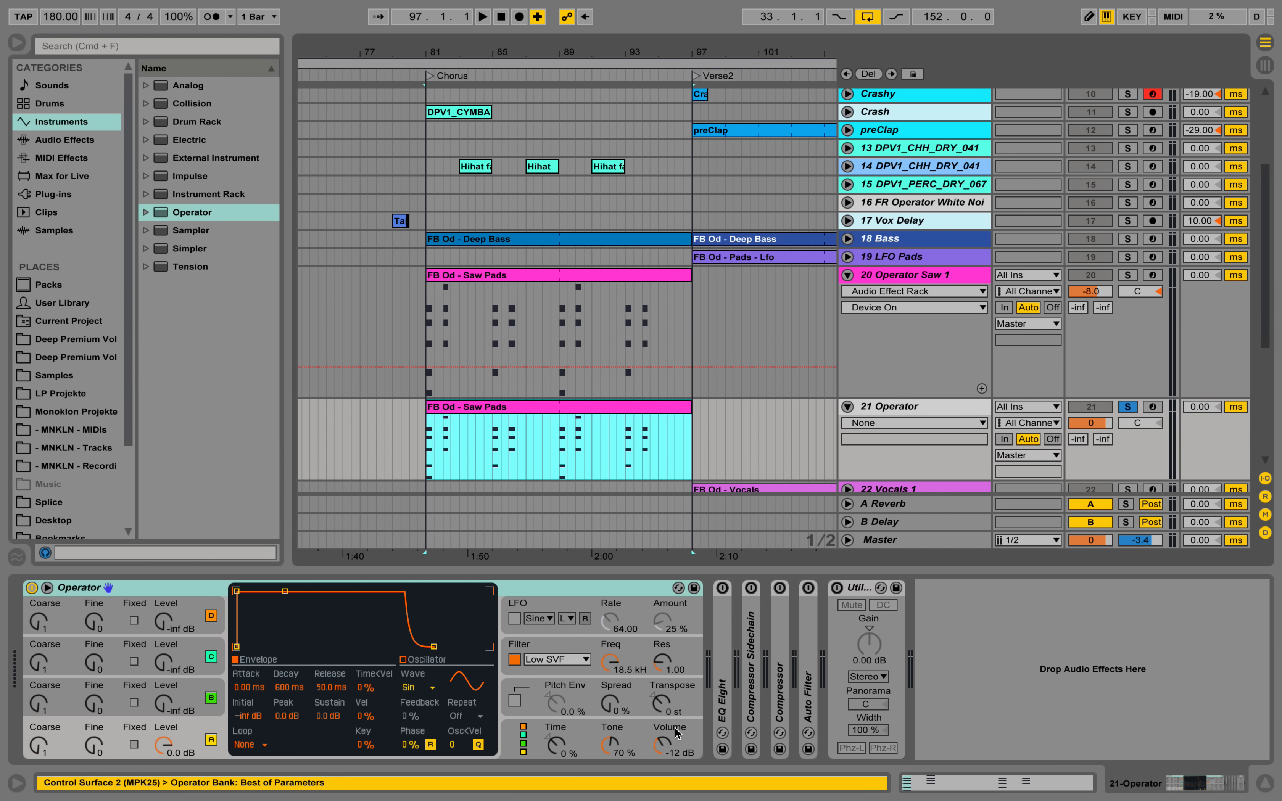
Step: Set the new Operator's volume to -21 dB and audition the copied chords
{"action": "left_click_drag", "start_coordinate": [677, 734], "coordinate": [670, 742]}
{"action": "key", "text": "space"}
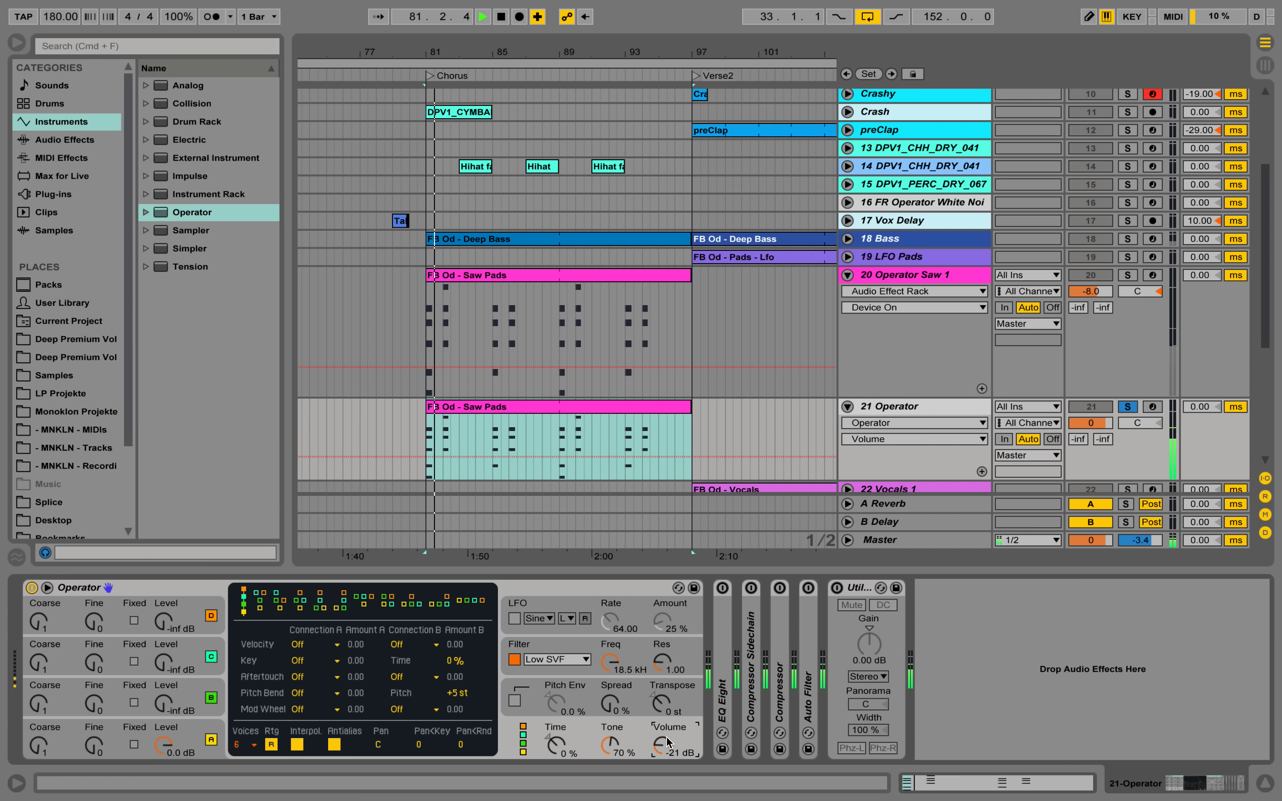
{"action": "key", "text": "space"}
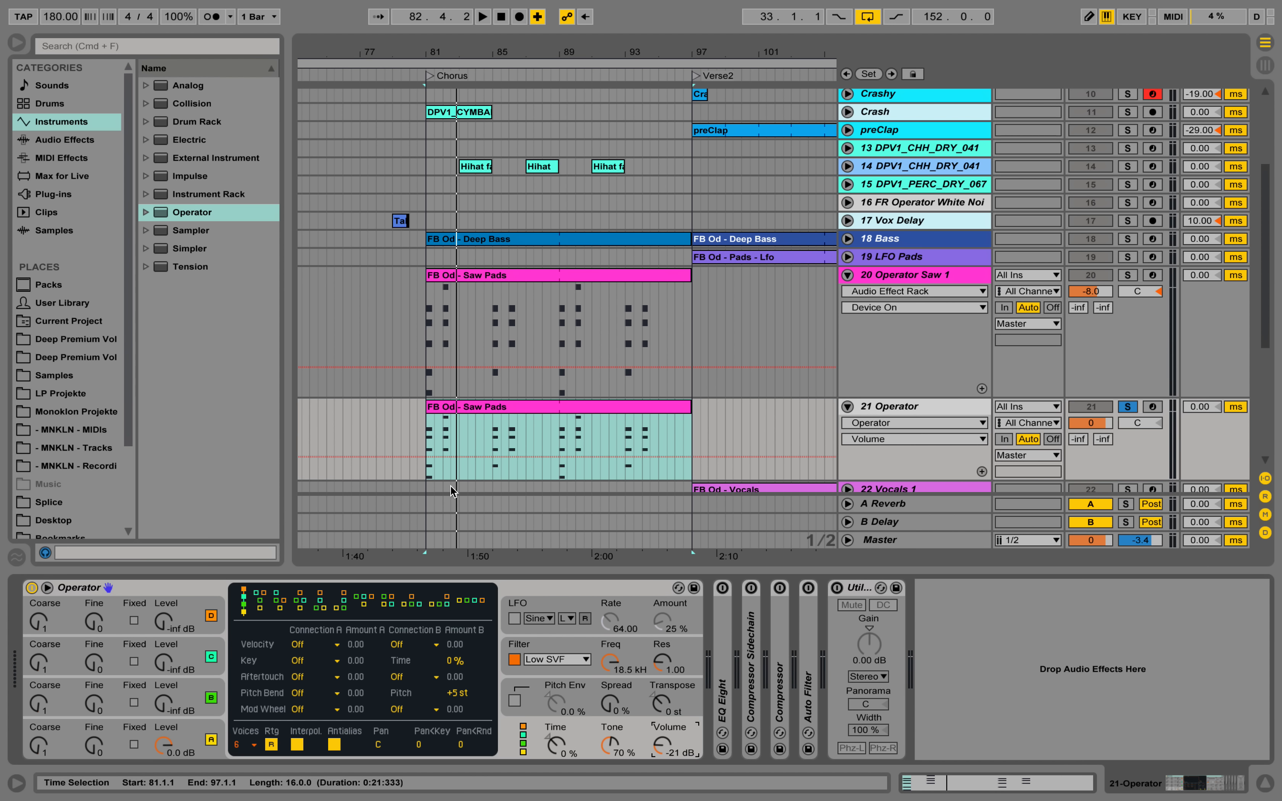
Step: Set oscillator A's waveform to Saw D in the new Operator and audition the chords
{"action": "left_click", "coordinate": [195, 744]}
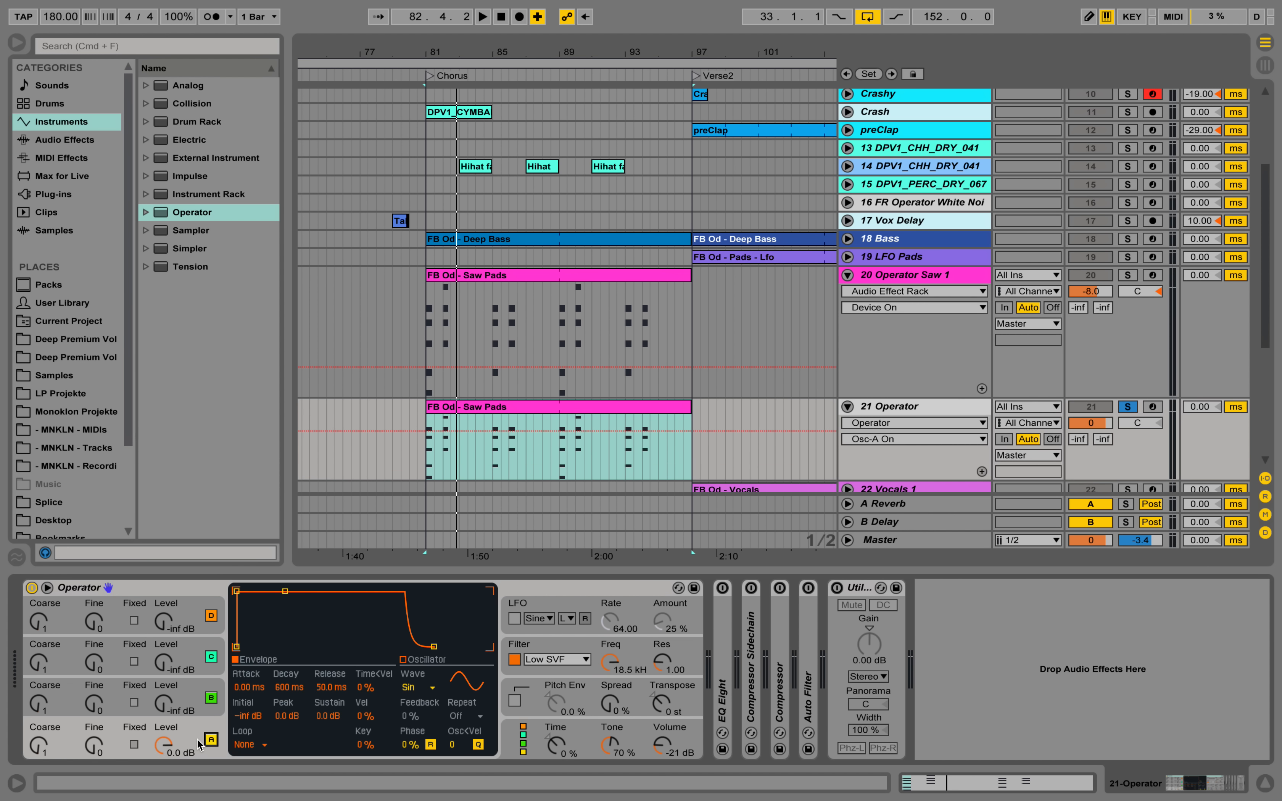
{"action": "left_click", "coordinate": [430, 689]}
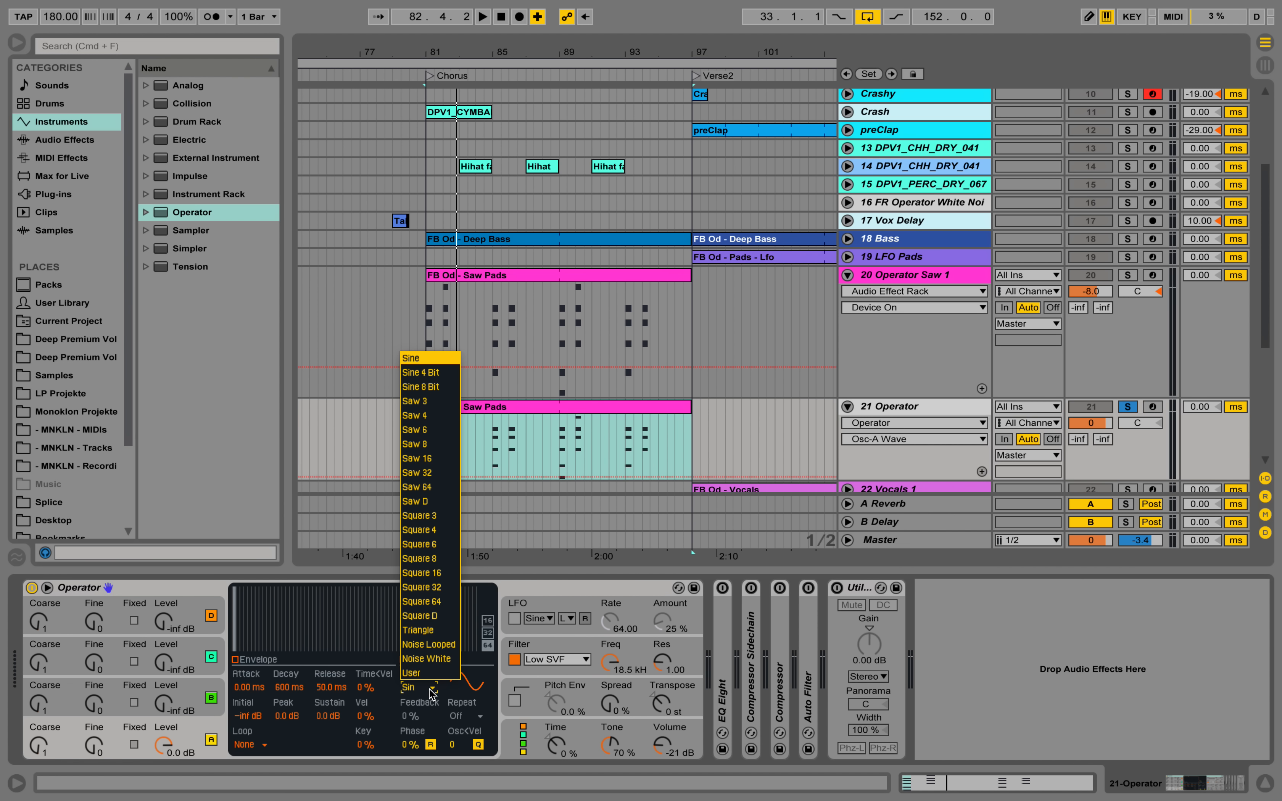
{"action": "left_click", "coordinate": [444, 500]}
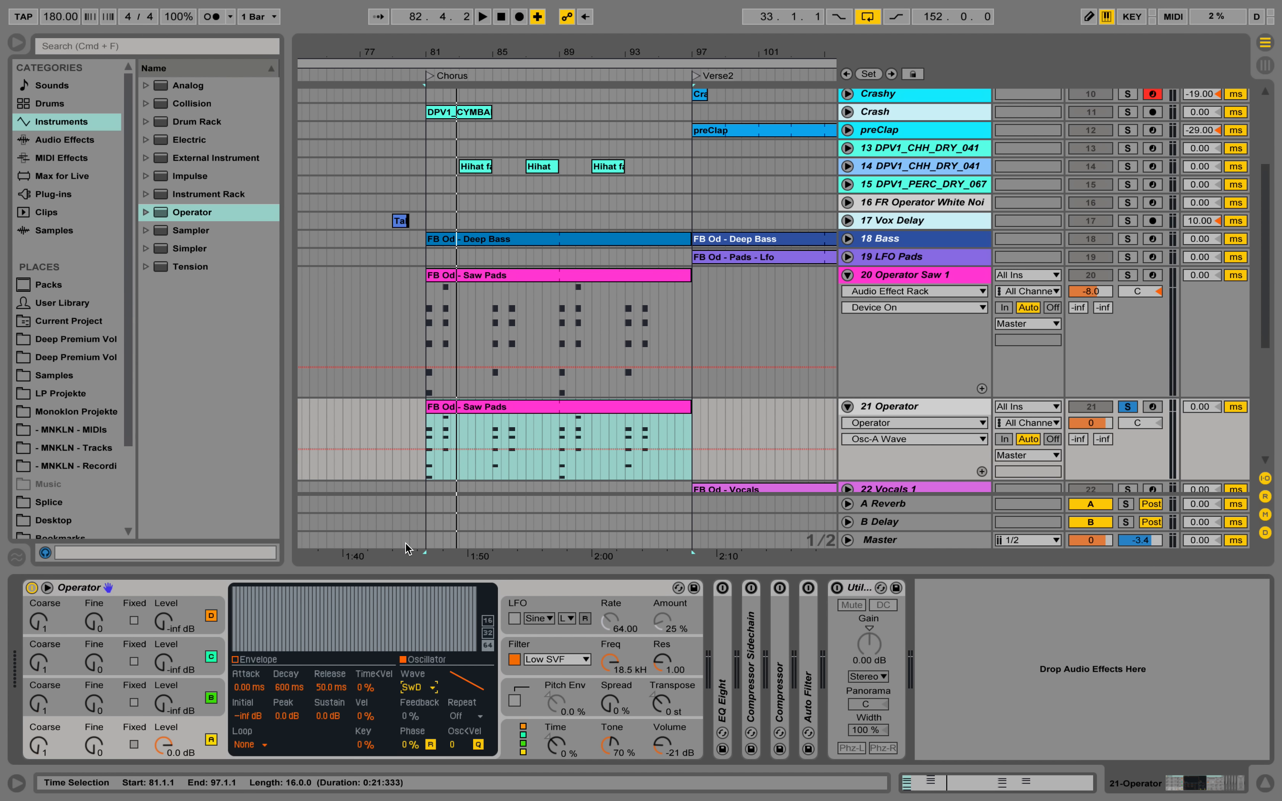
{"action": "key", "text": "space"}
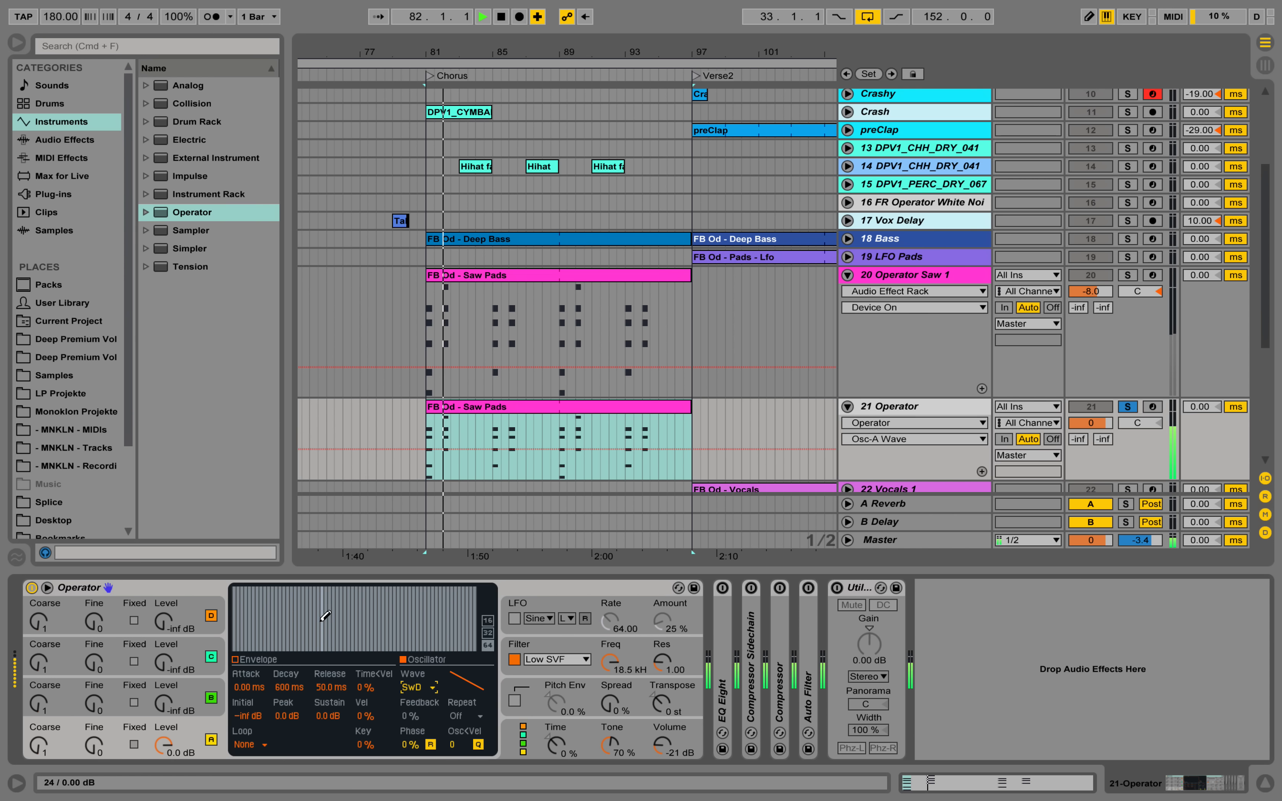
{"action": "key", "text": "space"}
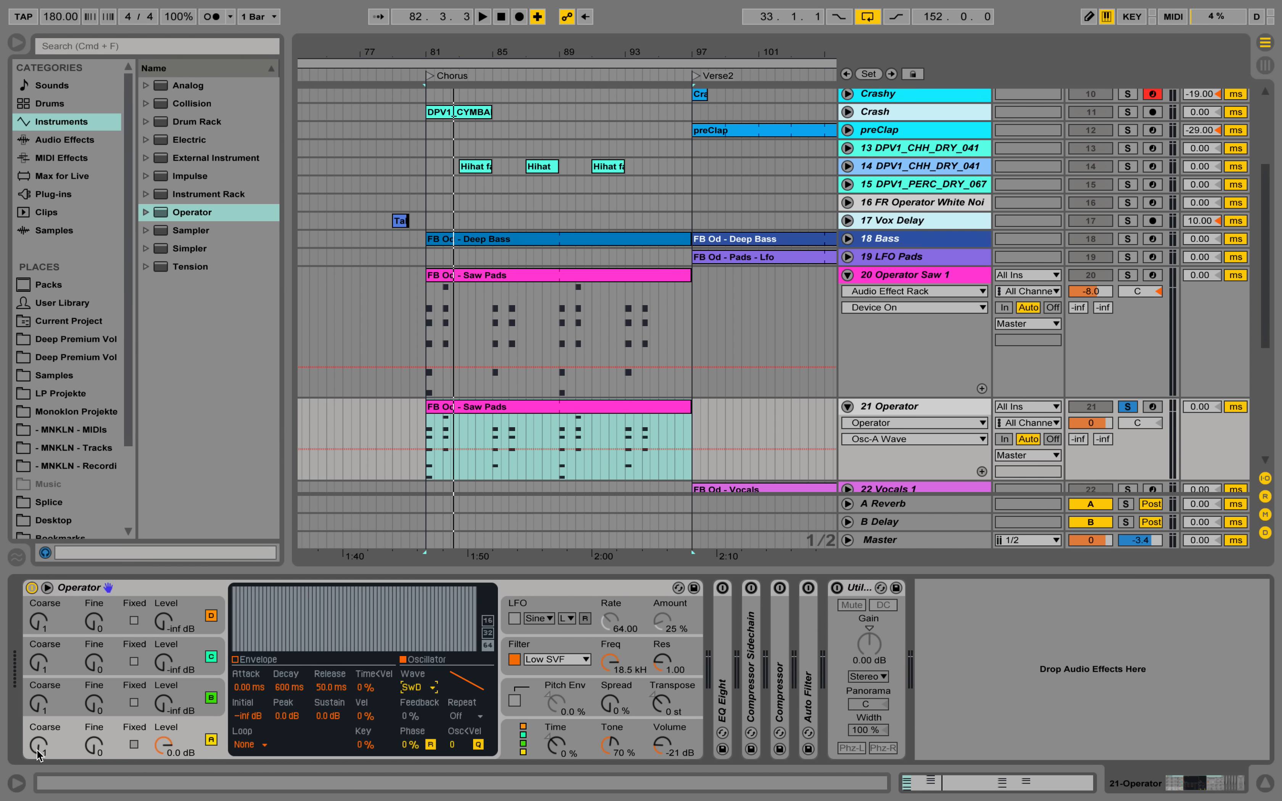
Step: Compare oscillator A's original pitch with one octave higher by setting its Coarse value to 2 and playing the chords
{"action": "left_click", "coordinate": [41, 747]}
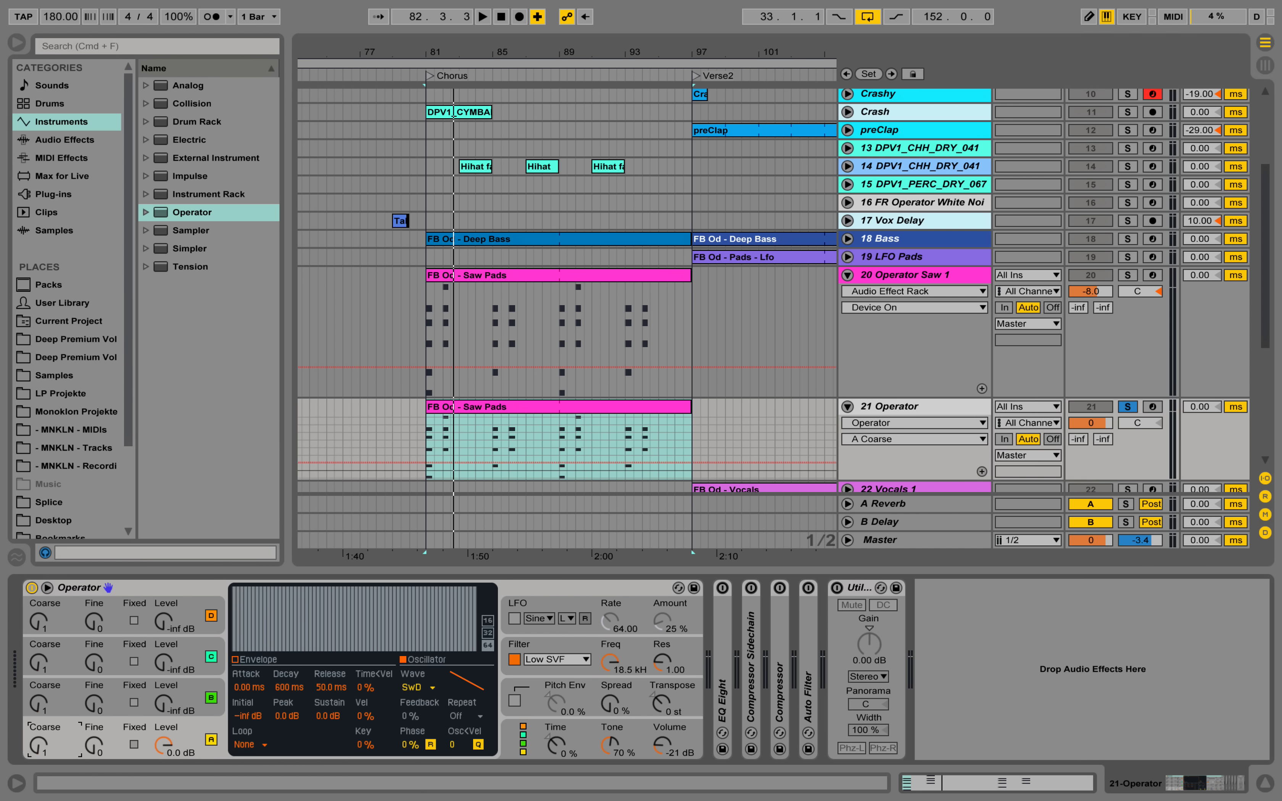
{"action": "key", "text": "space"}
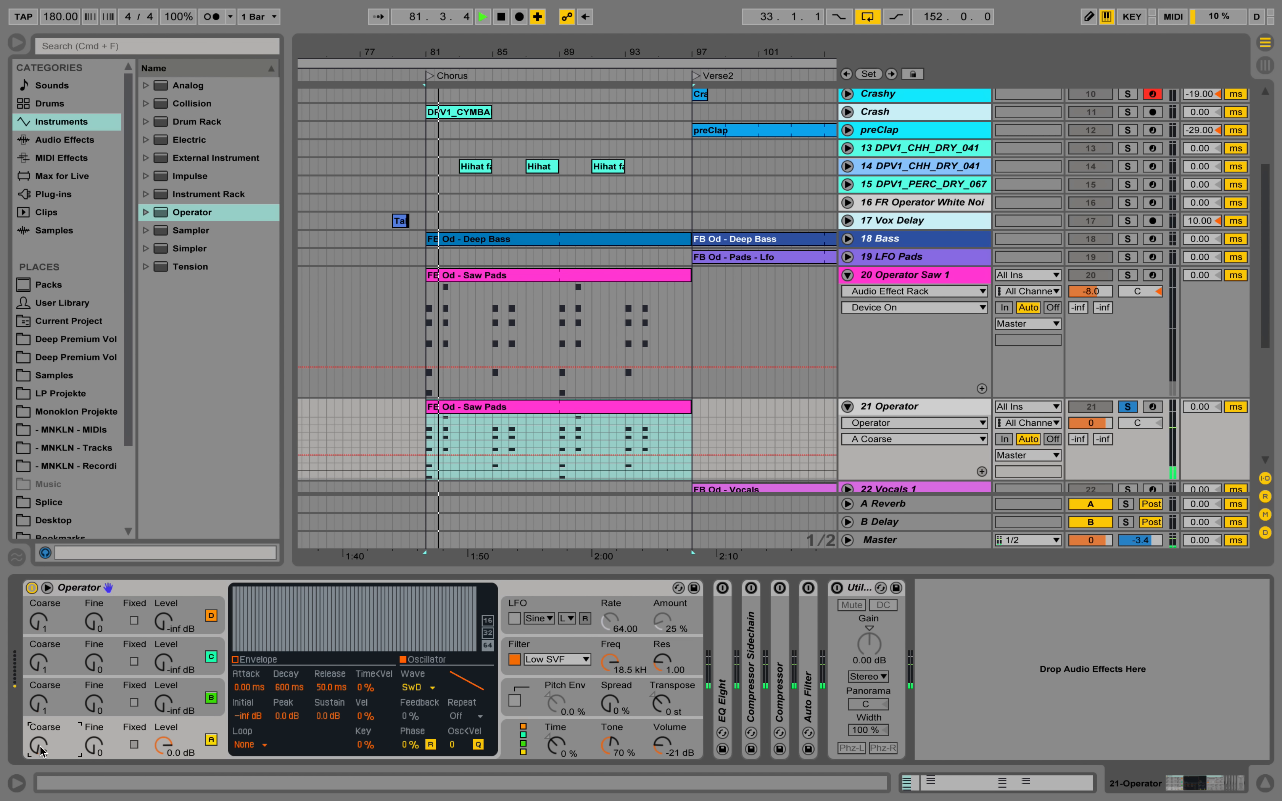
{"action": "key", "text": "space"}
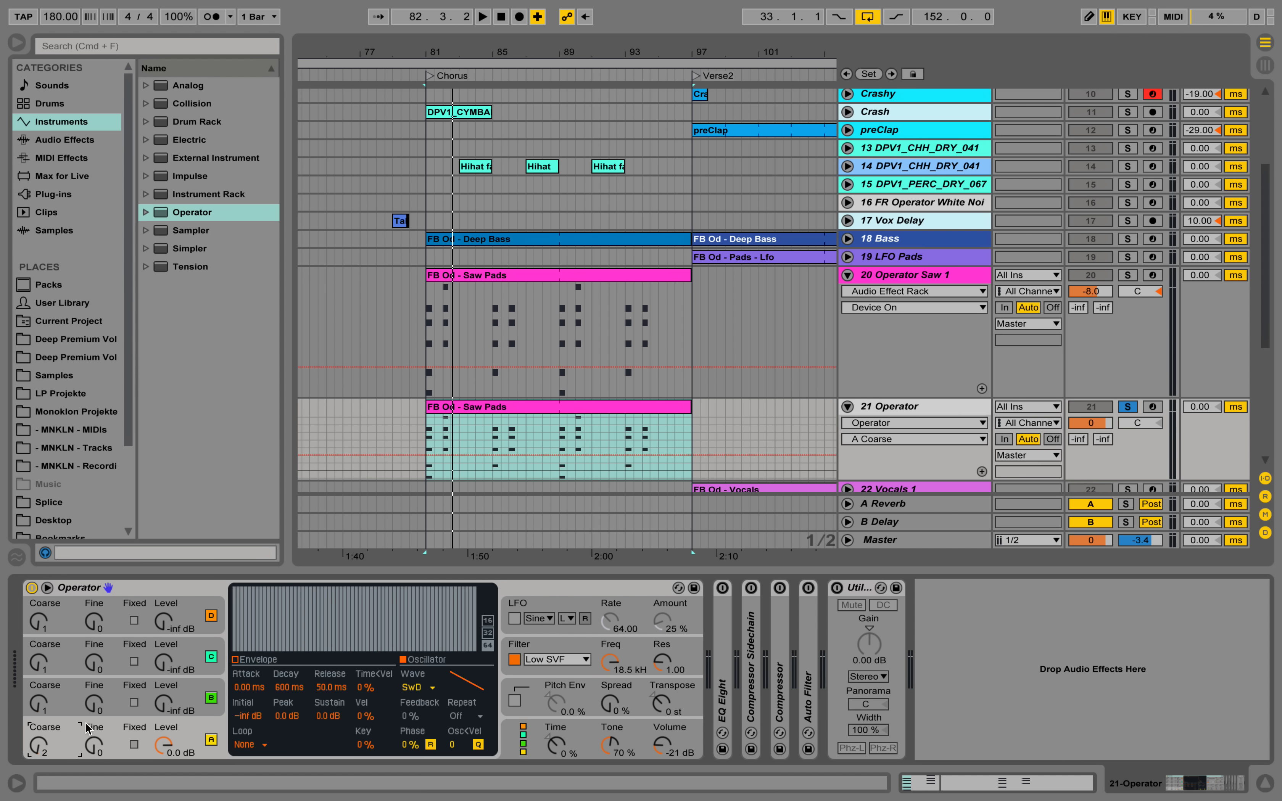
{"action": "key", "text": "space"}
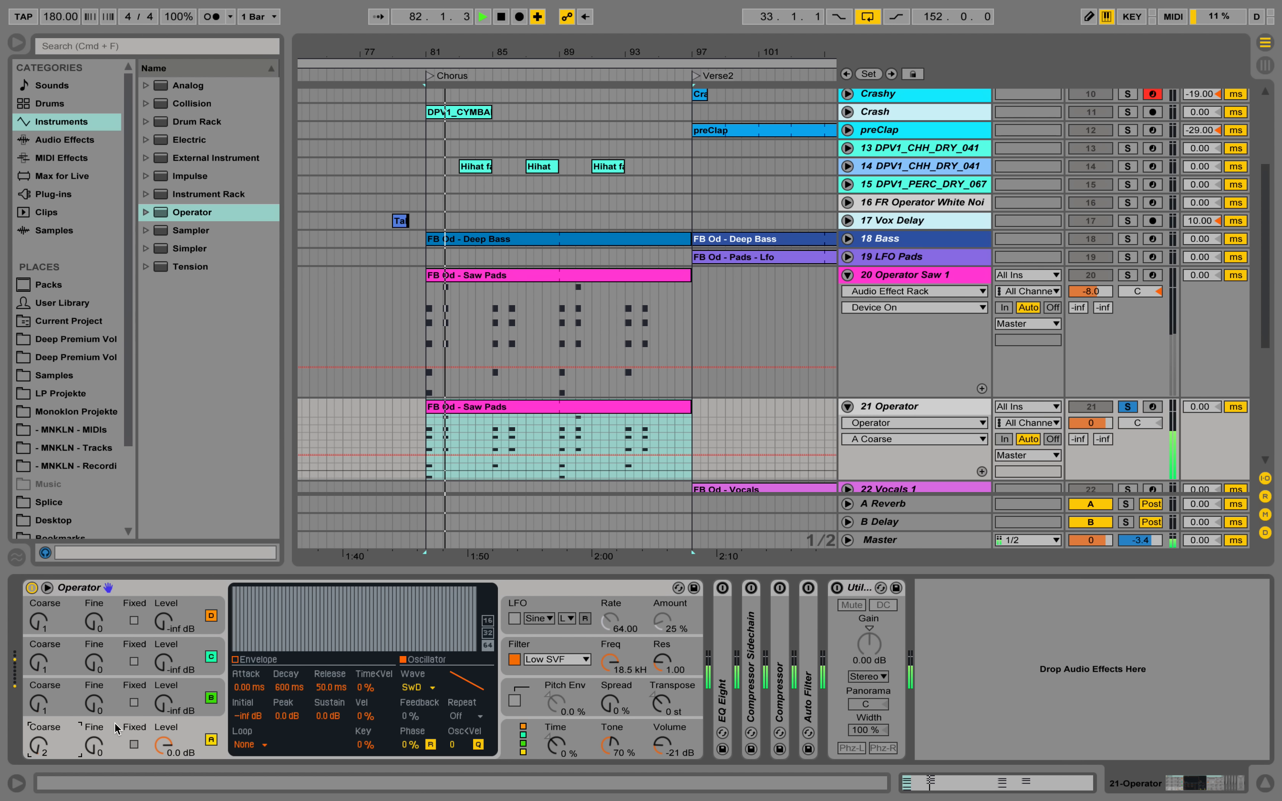
{"action": "key", "text": "space"}
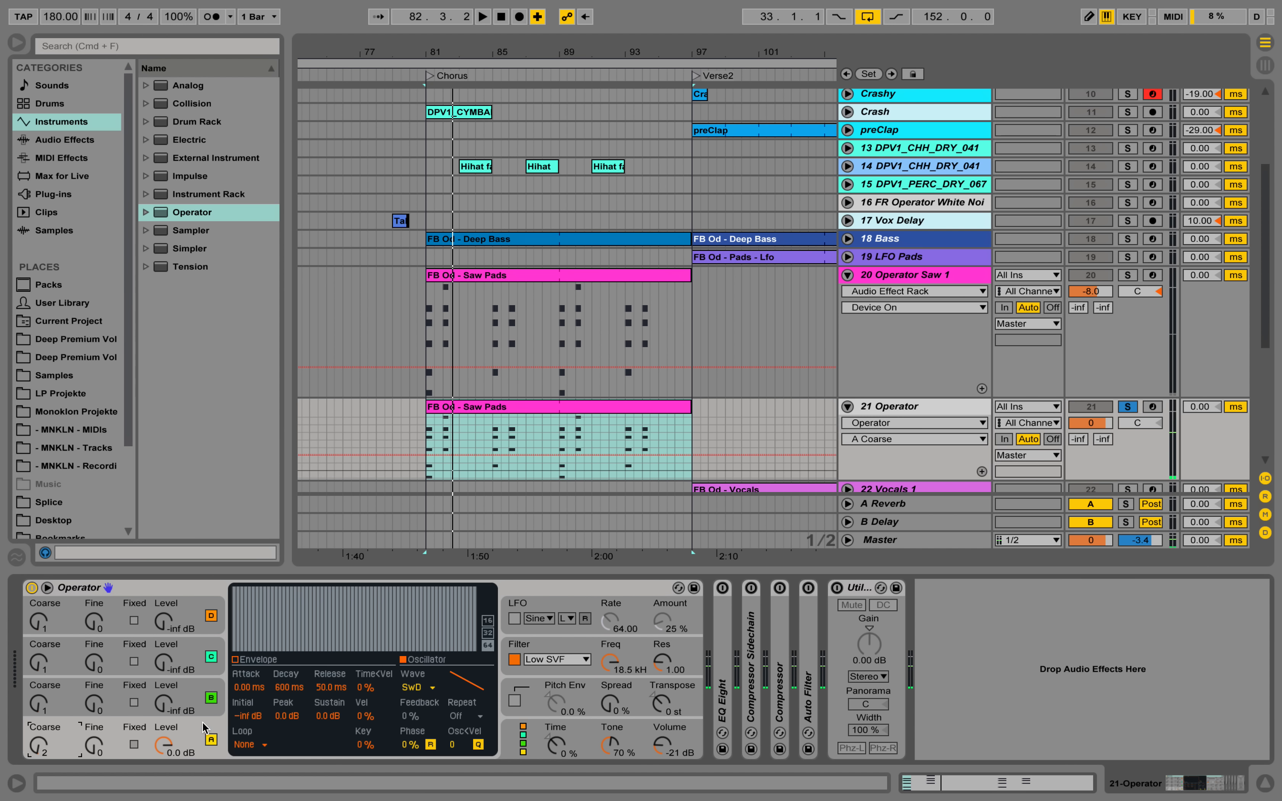
Step: Show oscillator A's envelope, set its decay to 8.31 s, and audition the chords
{"action": "left_click", "coordinate": [235, 660]}
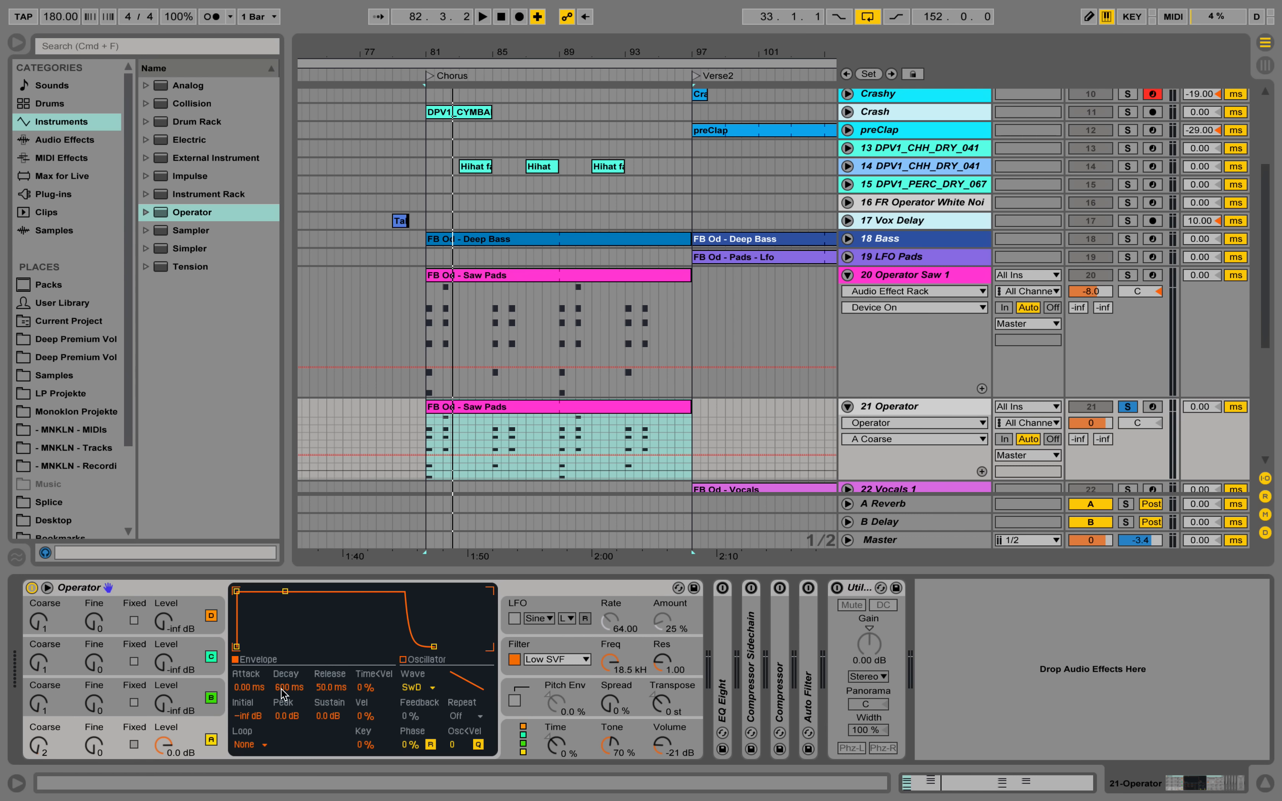
{"action": "left_click_drag", "start_coordinate": [292, 691], "coordinate": [292, 636]}
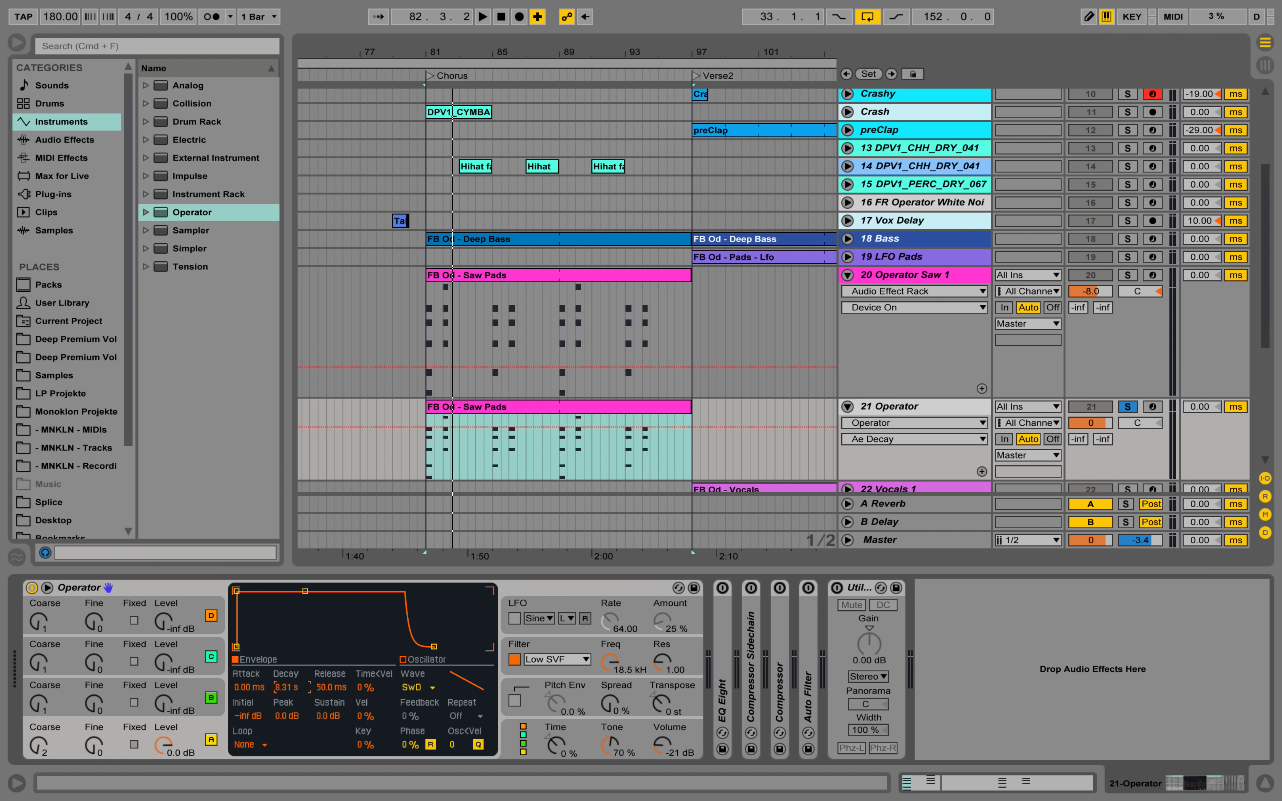
{"action": "key", "text": "space"}
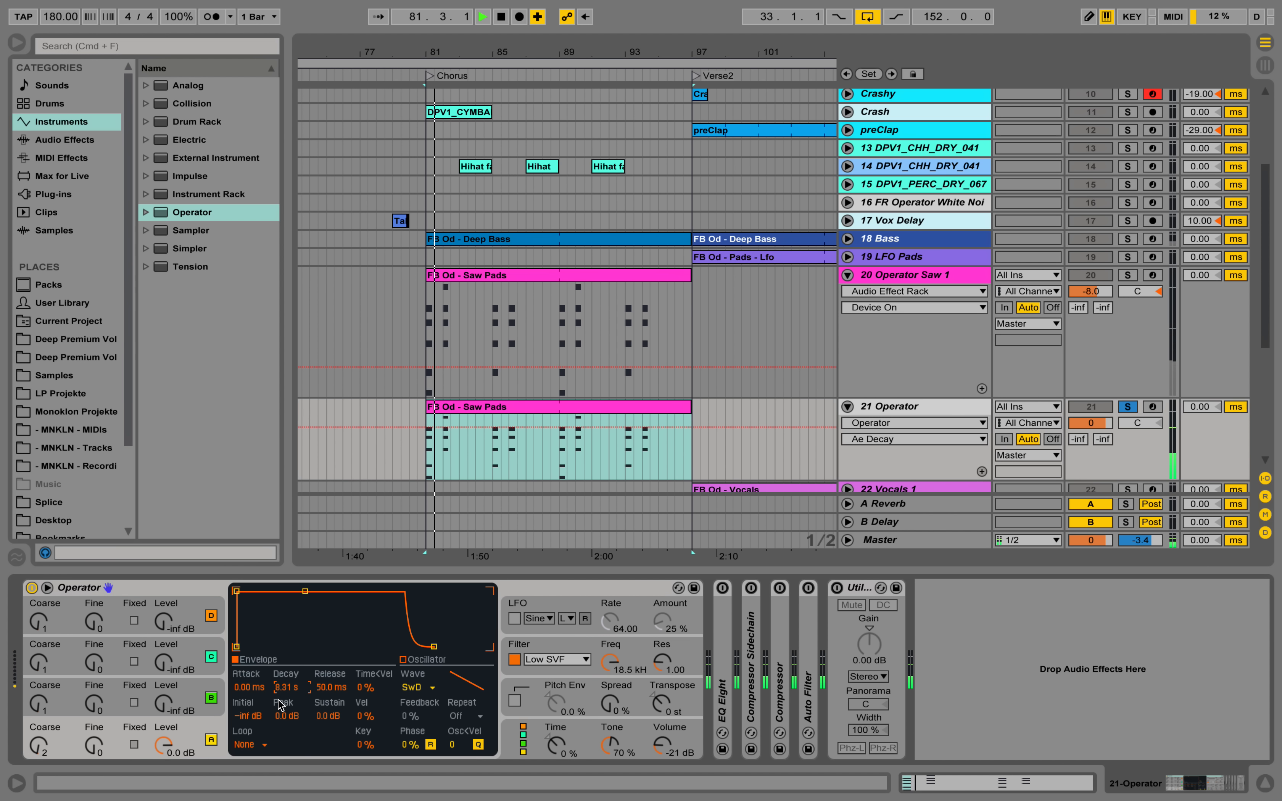
{"action": "key", "text": "space"}
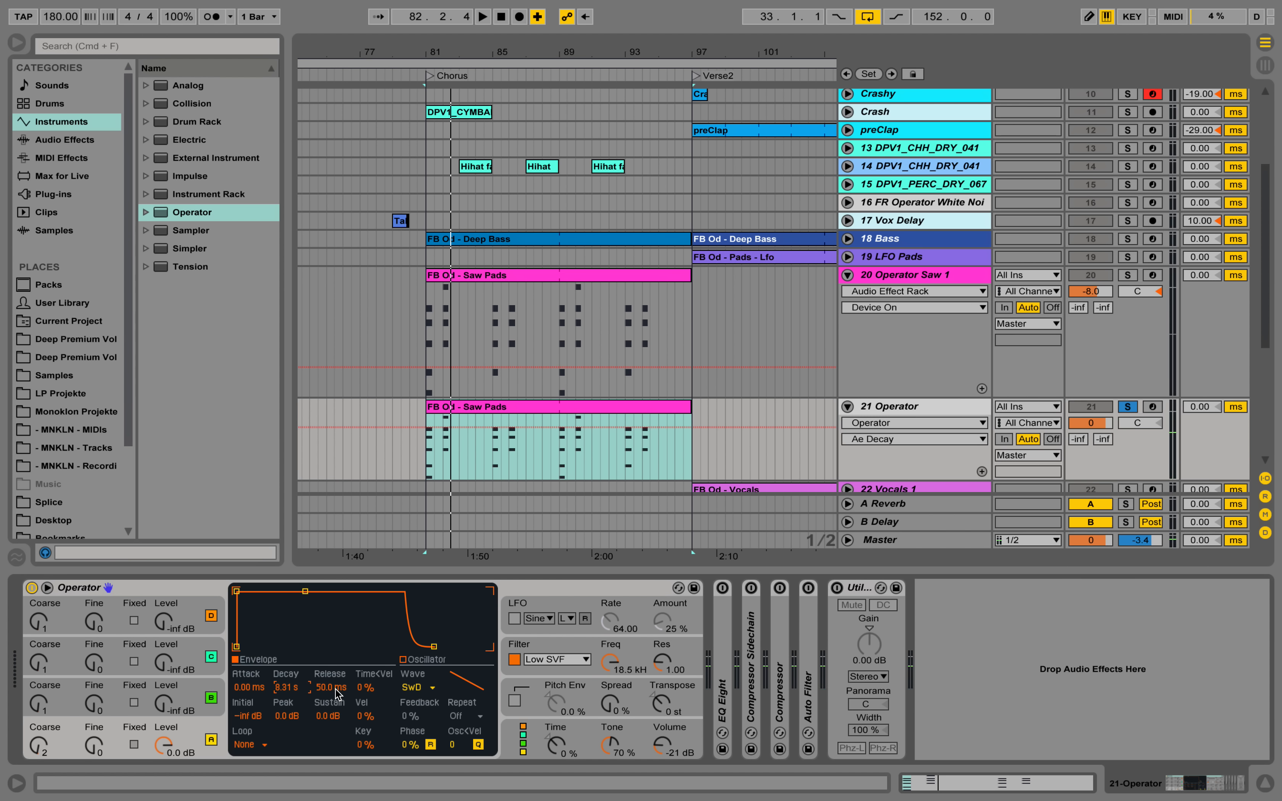
Step: Set the release of oscillator A's envelope to 531 ms and play the chords to check the tail
{"action": "left_click_drag", "start_coordinate": [330, 689], "coordinate": [330, 669]}
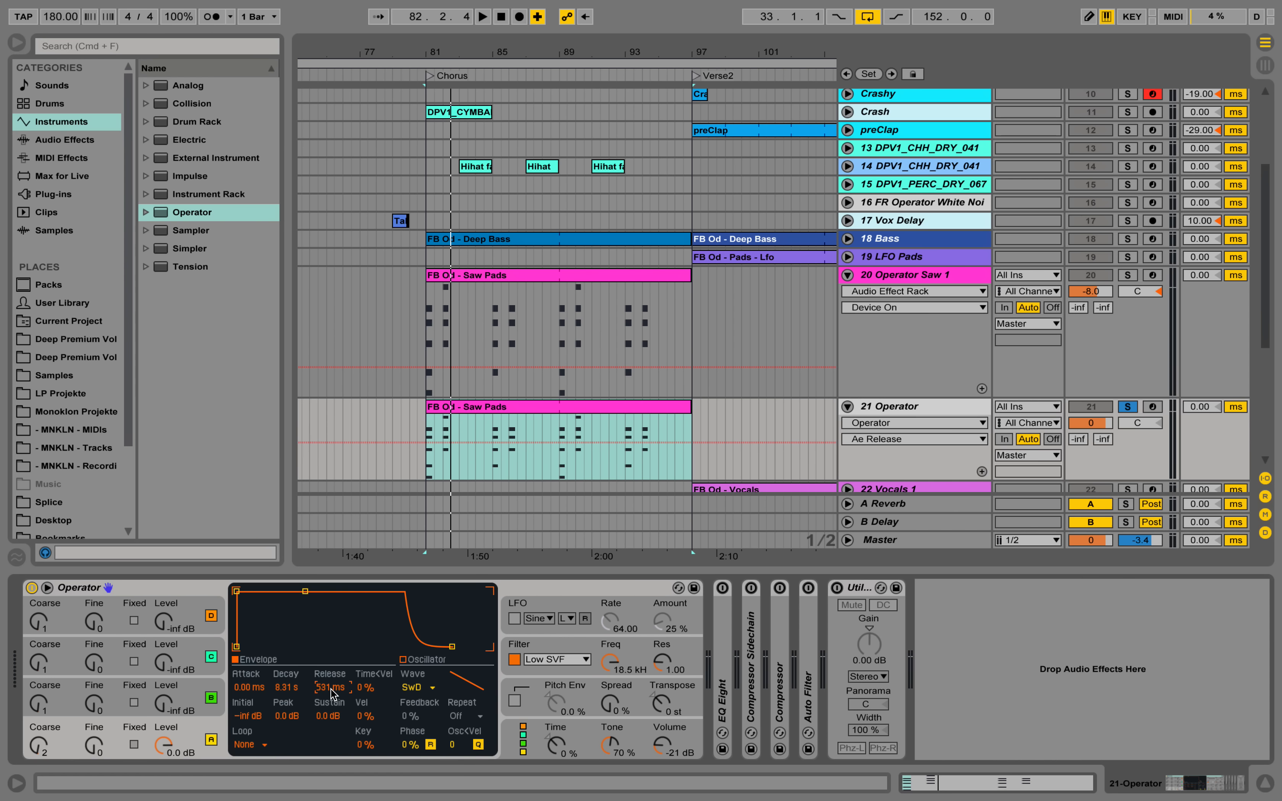
{"action": "key", "text": "space"}
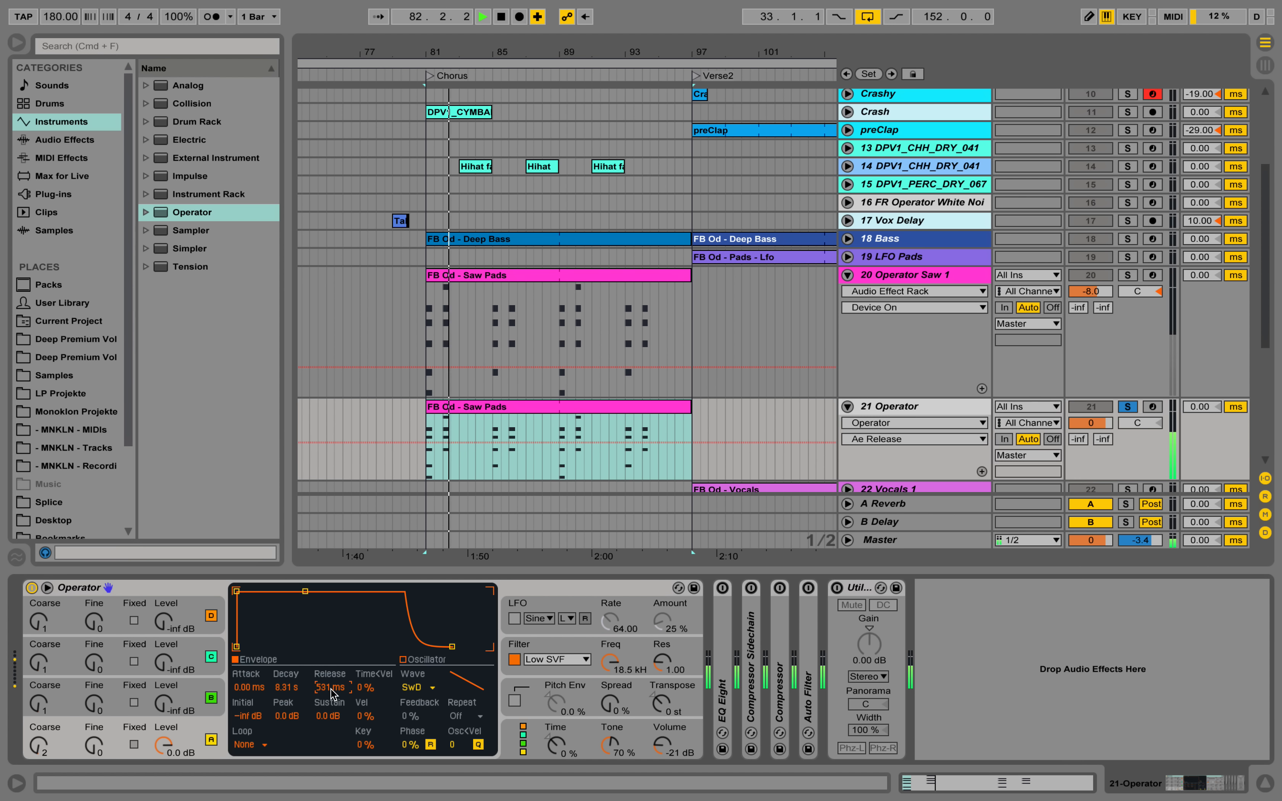
{"action": "key", "text": "space"}
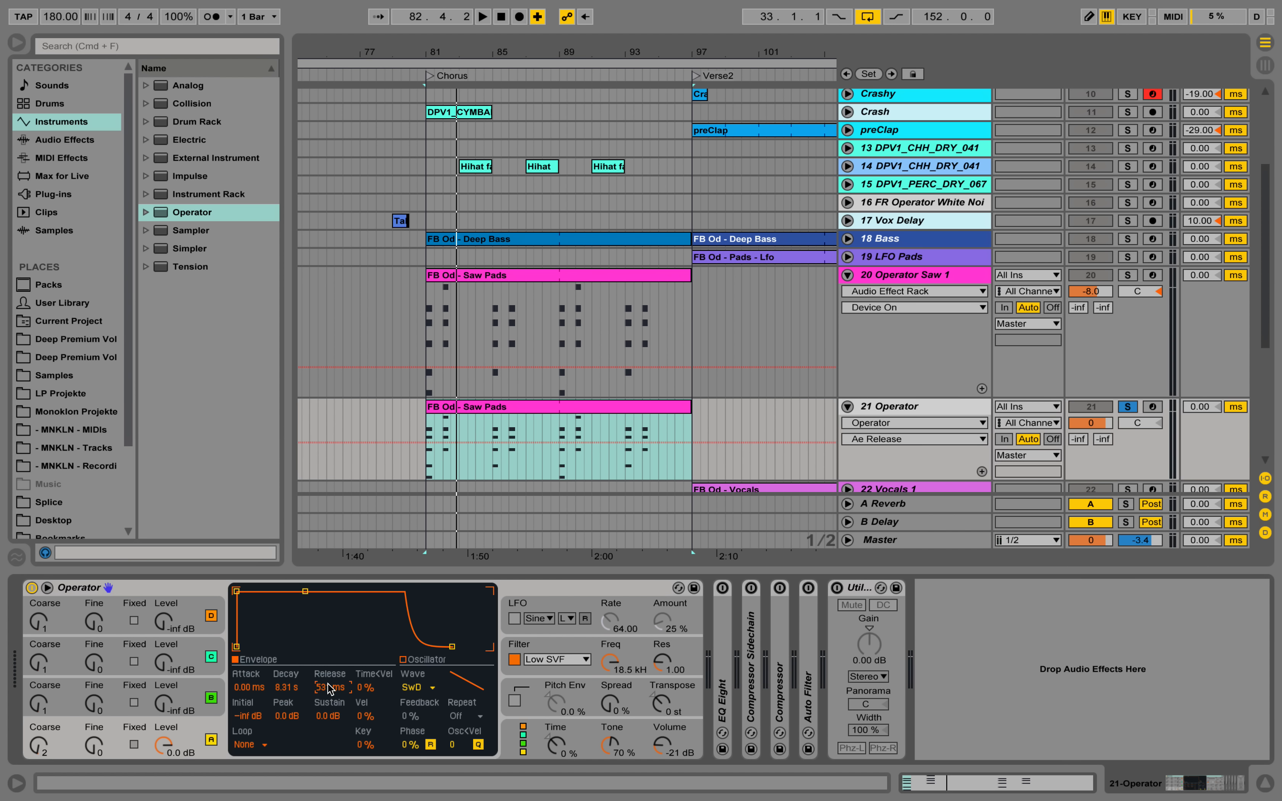
{"action": "key", "text": "space"}
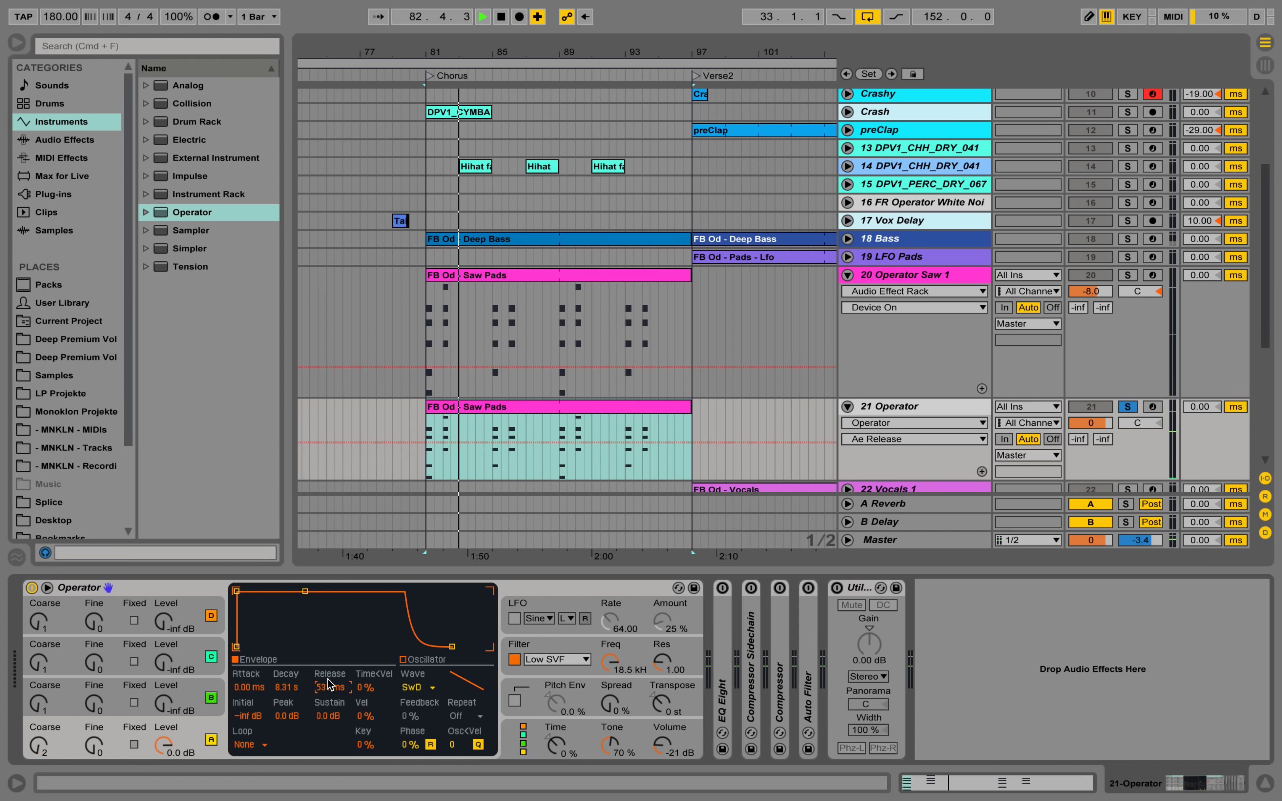
{"action": "key", "text": "space"}
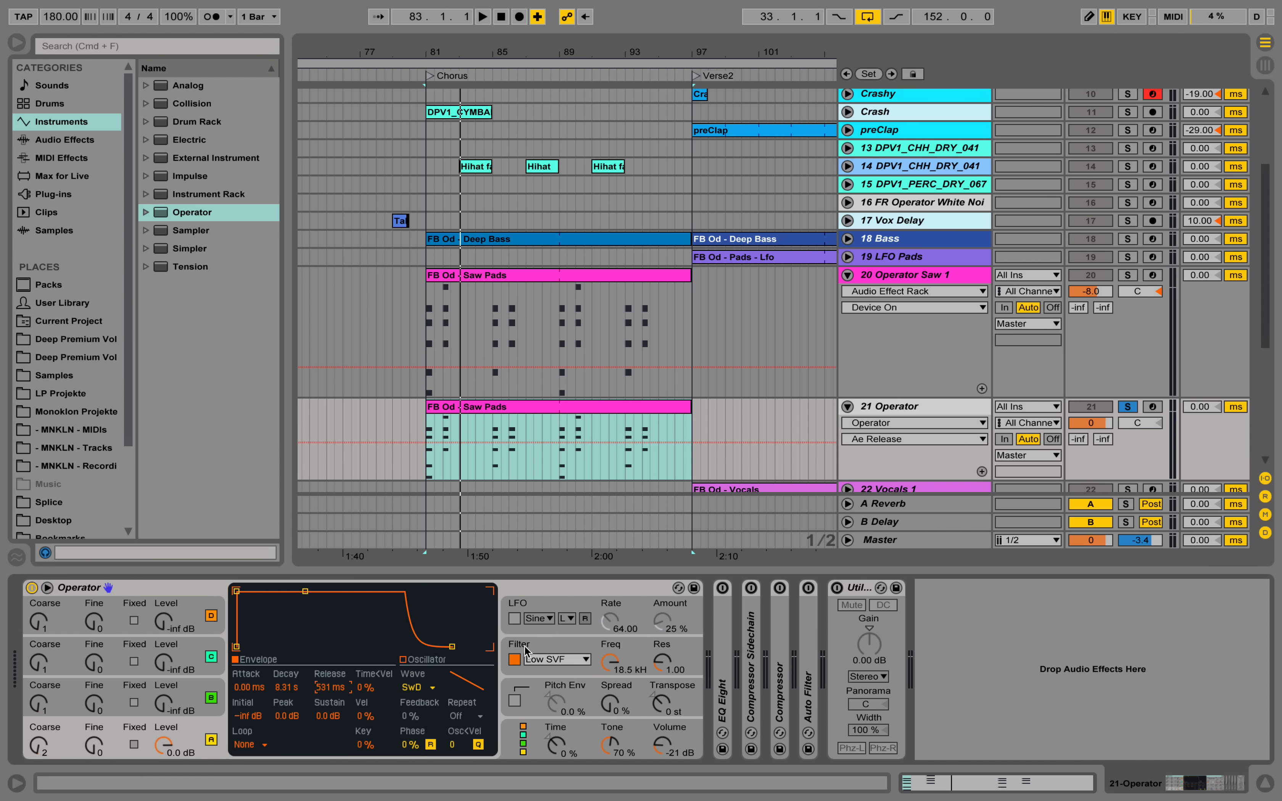
Step: Set the release of Operator's filter envelope to 579 ms and audition the chords
{"action": "left_click", "coordinate": [552, 641]}
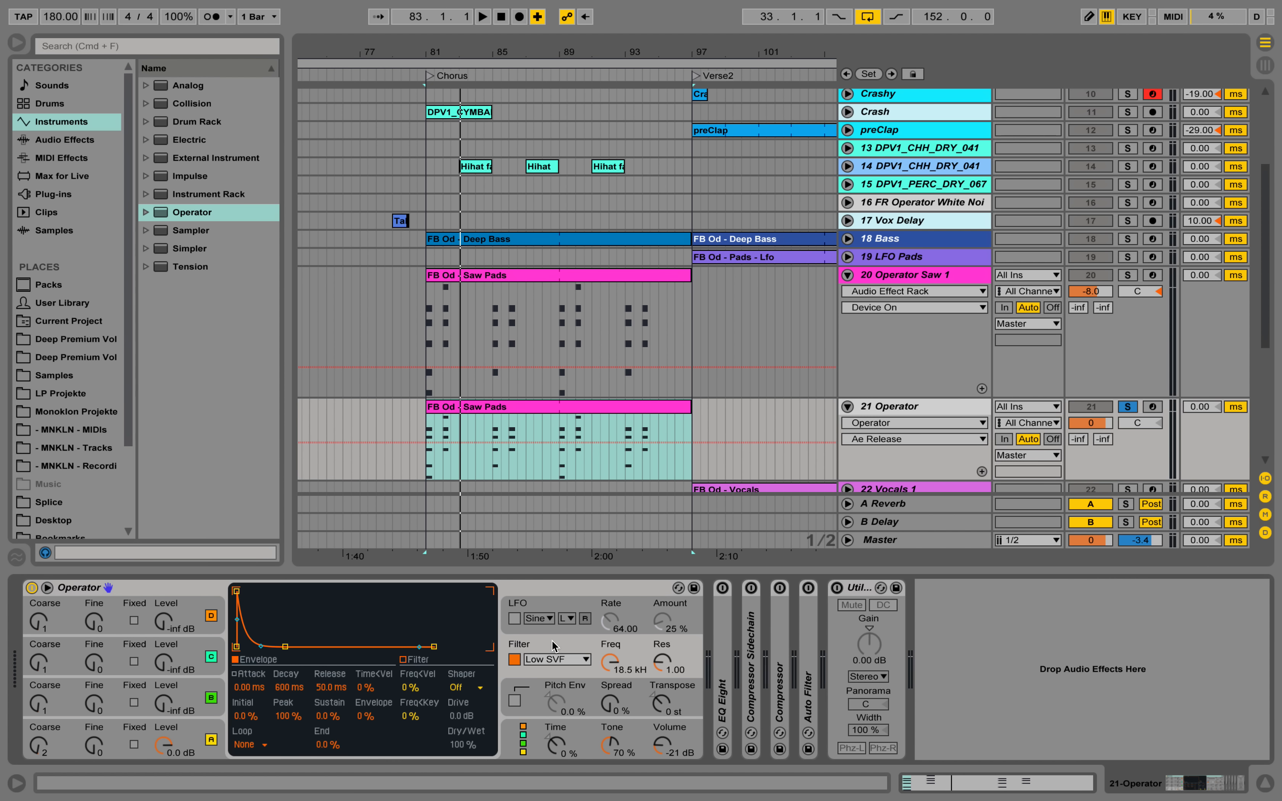
{"action": "left_click_drag", "start_coordinate": [331, 691], "coordinate": [330, 647]}
{"action": "key", "text": "space"}
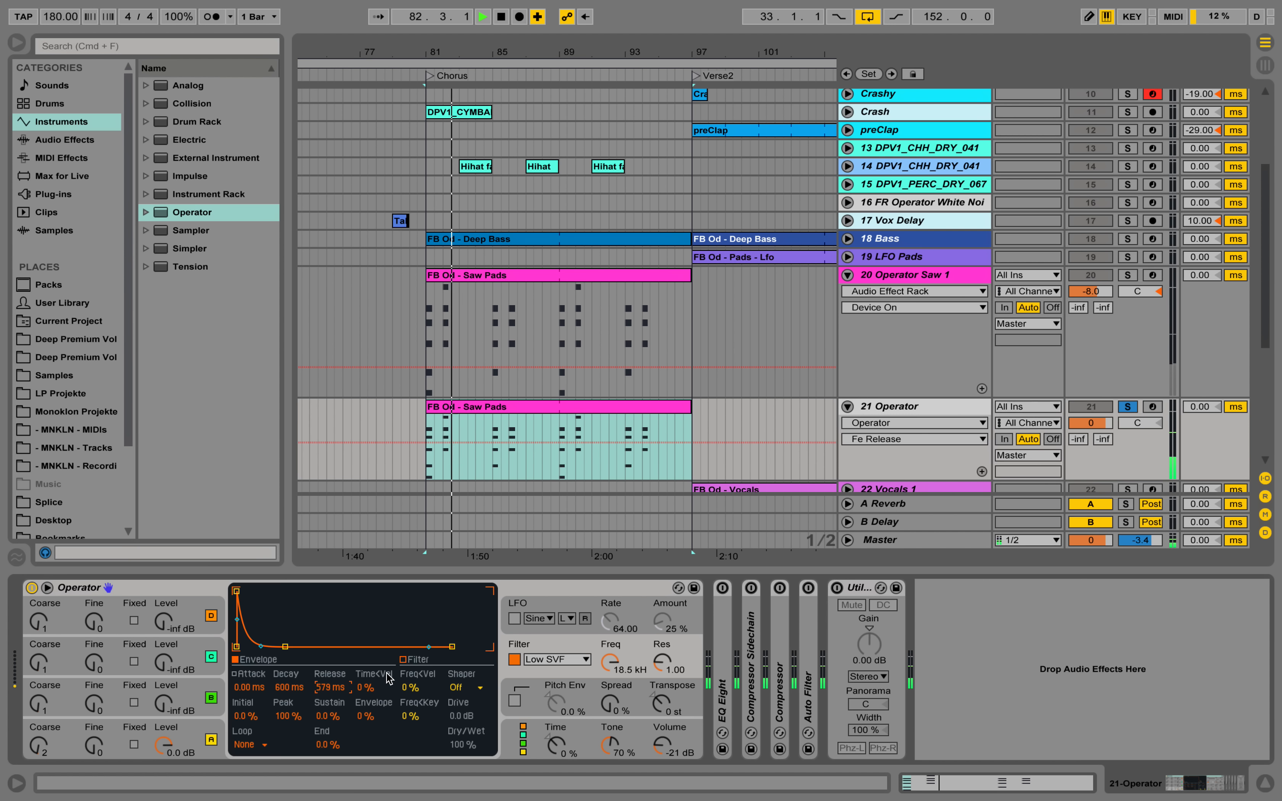
{"action": "key", "text": "space"}
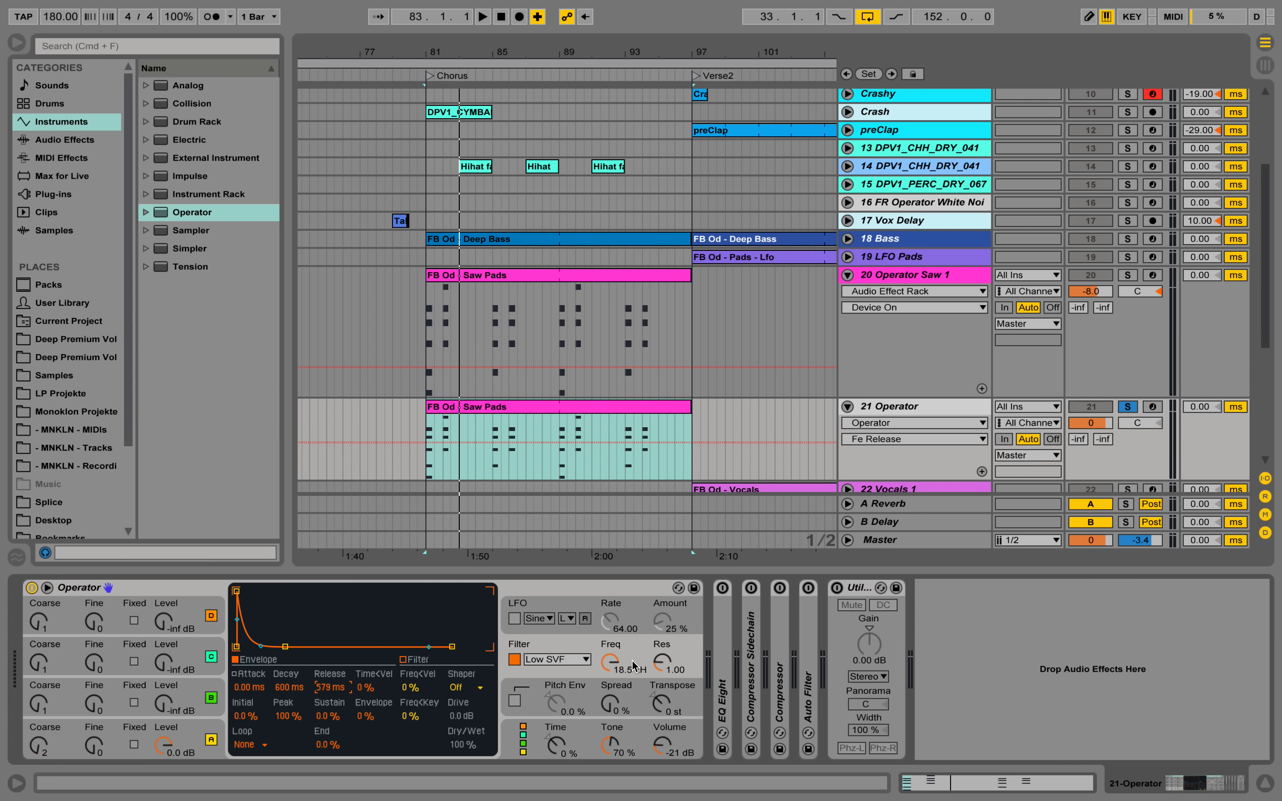
Step: Set Operator's filter frequency to 16.7 kHz and audition the chords
{"action": "left_click_drag", "start_coordinate": [617, 667], "coordinate": [617, 653]}
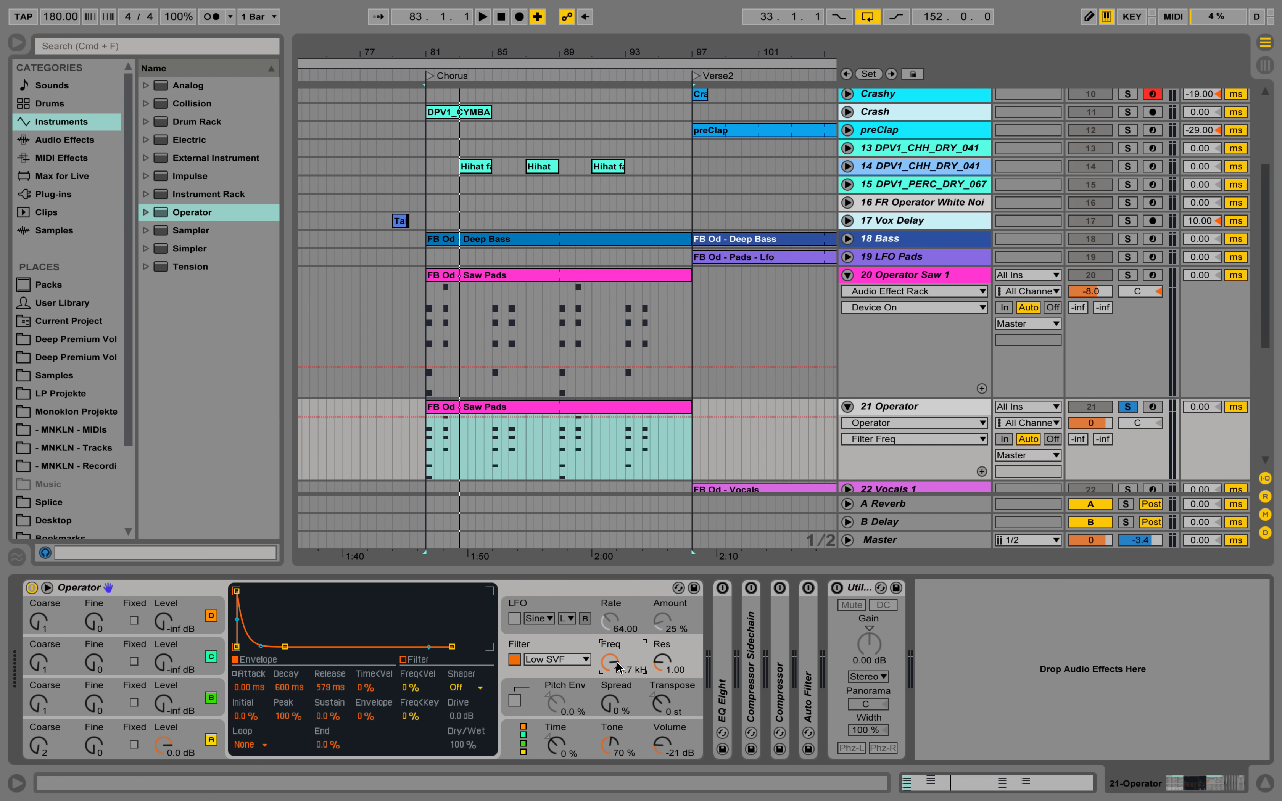
{"action": "key", "text": "space"}
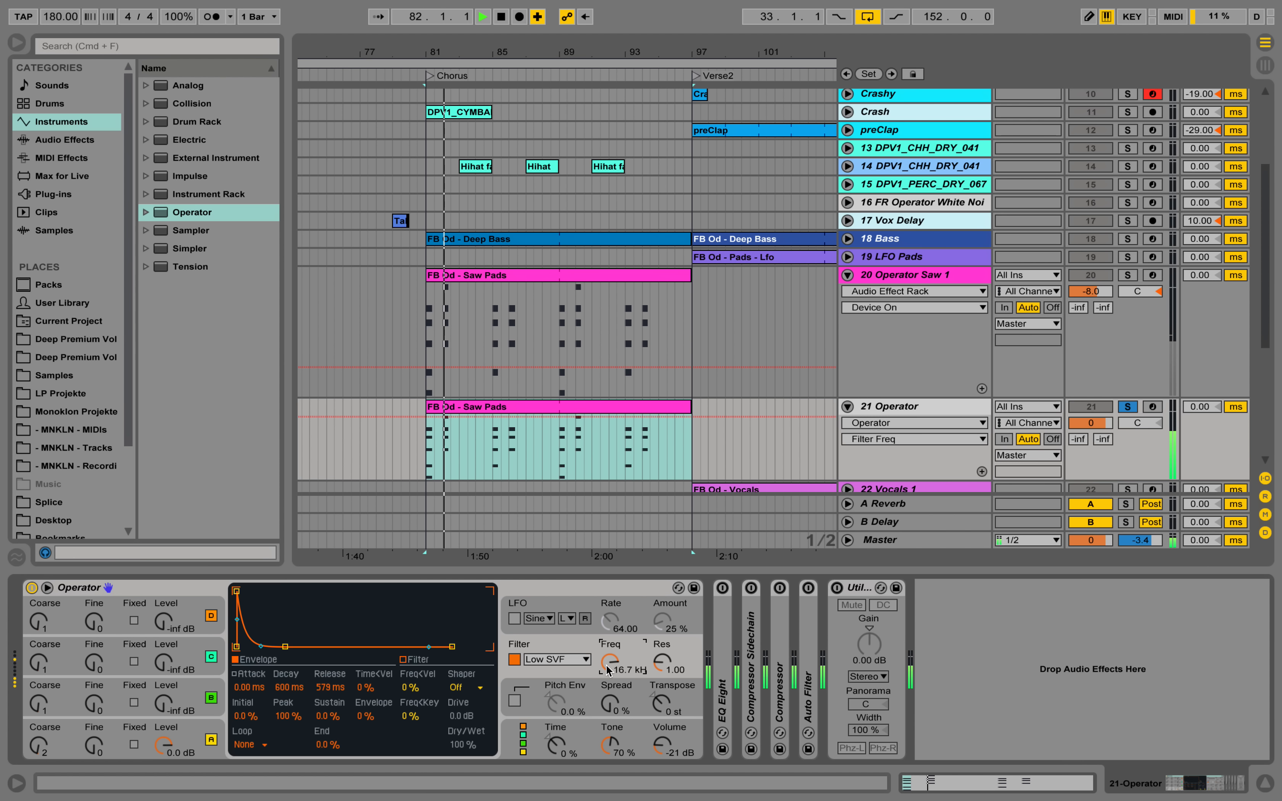
{"action": "key", "text": "space"}
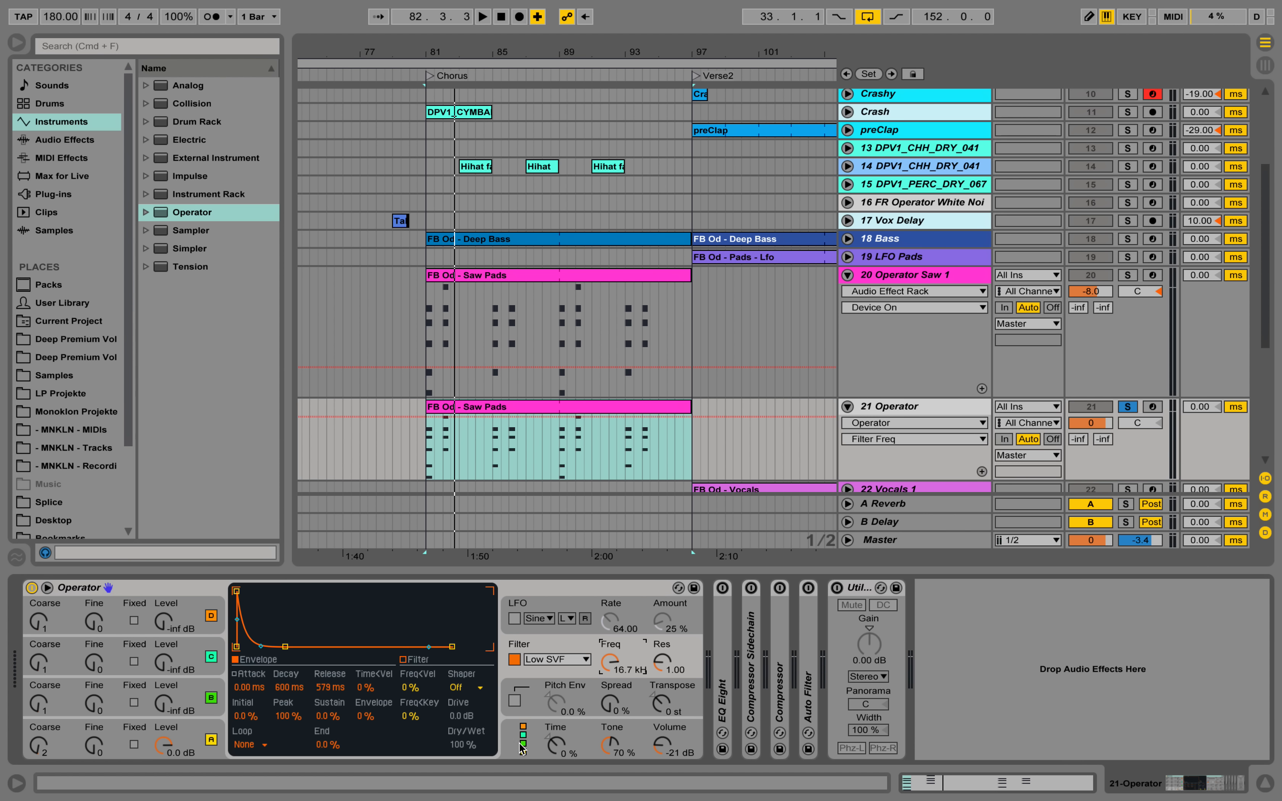
Step: Route all four of Operator's oscillators in parallel and set oscillator B's waveform to Square 64
{"action": "left_click", "coordinate": [523, 750]}
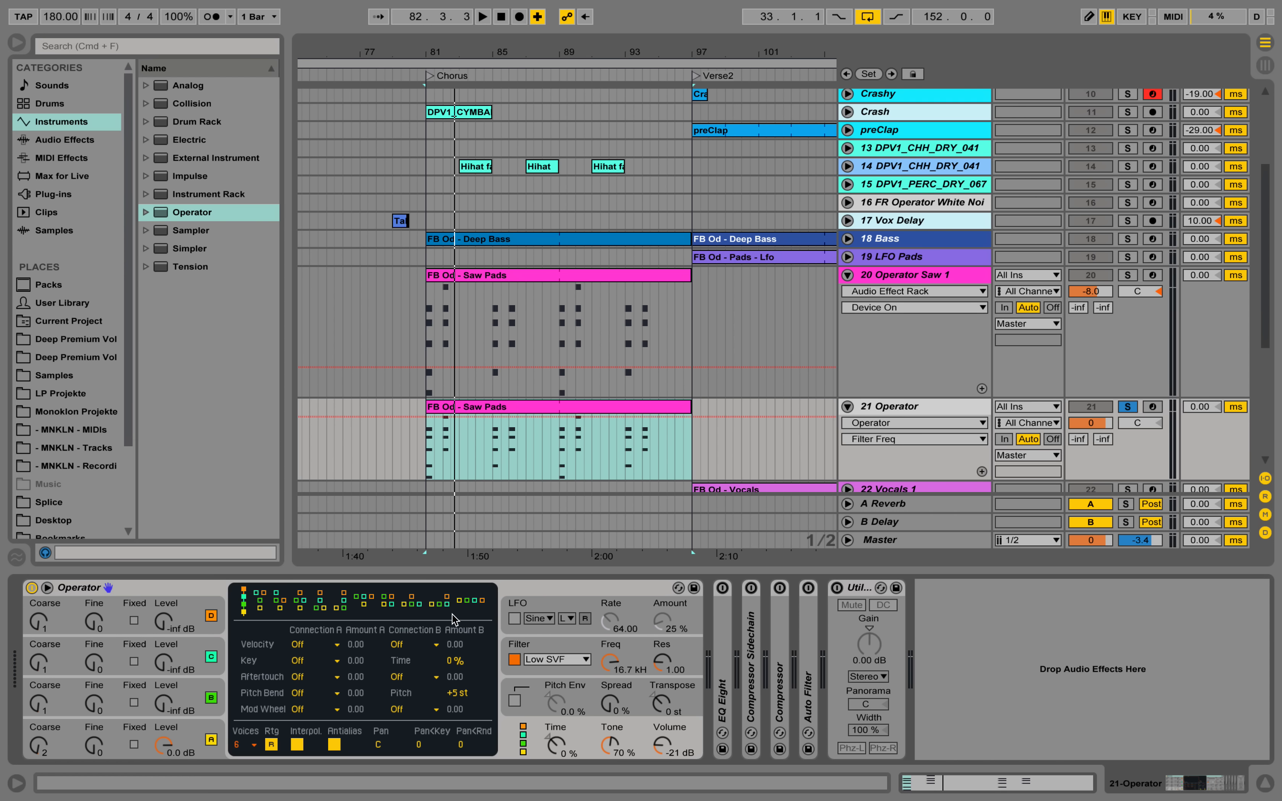
{"action": "left_click", "coordinate": [472, 604]}
{"action": "left_click", "coordinate": [189, 691]}
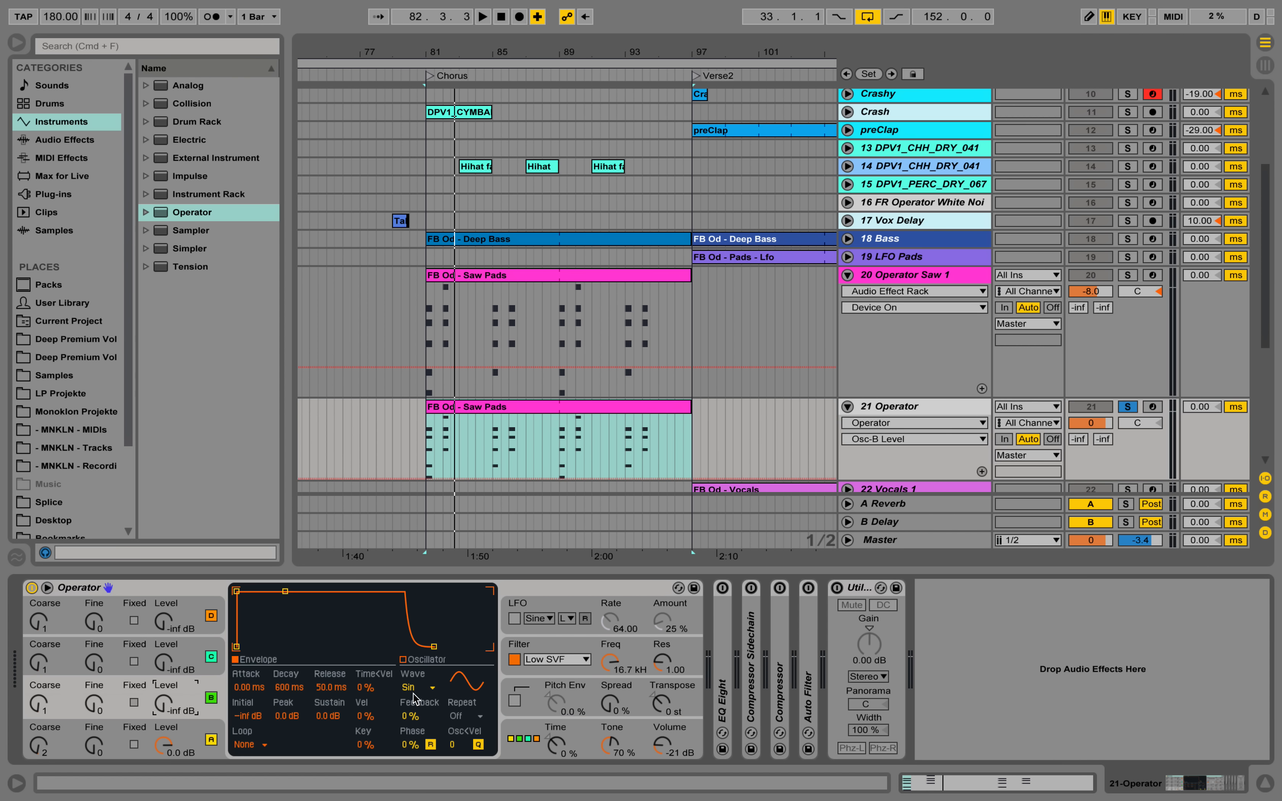
{"action": "left_click", "coordinate": [433, 688]}
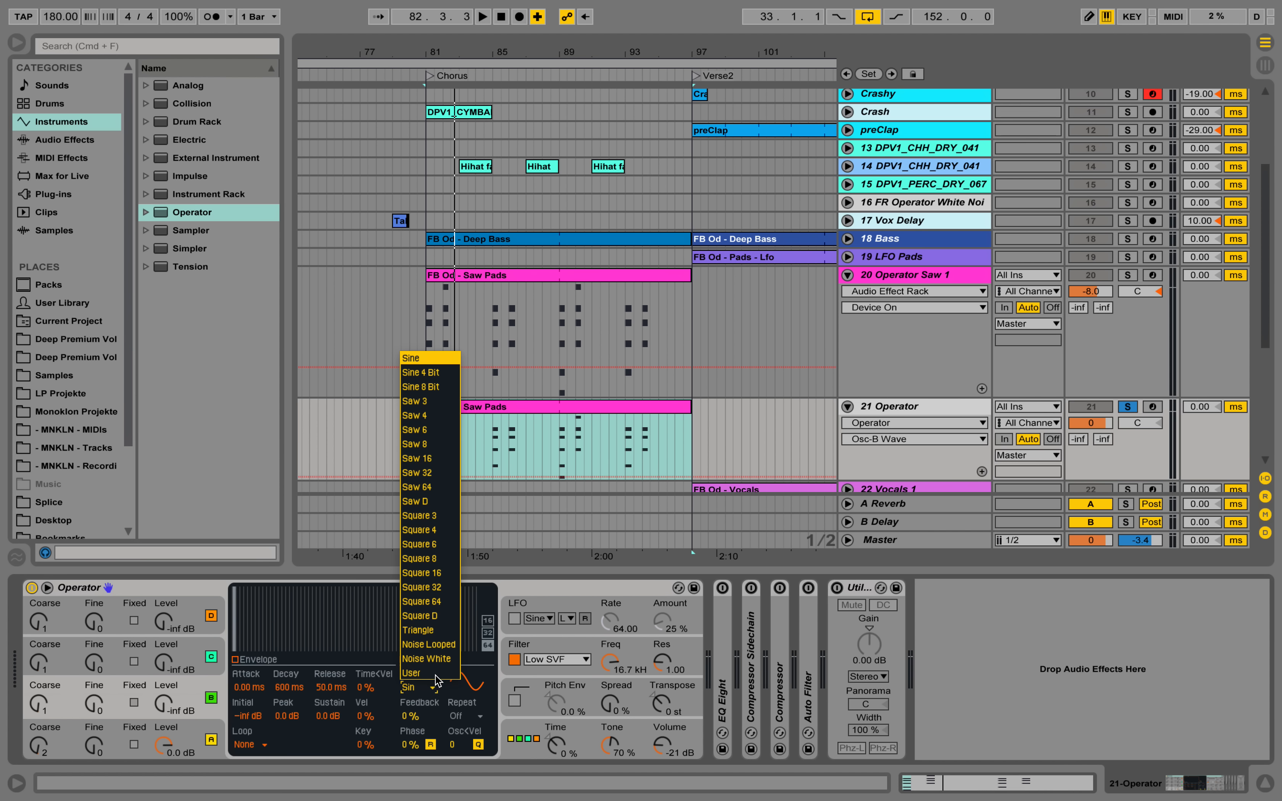
{"action": "left_click", "coordinate": [432, 604]}
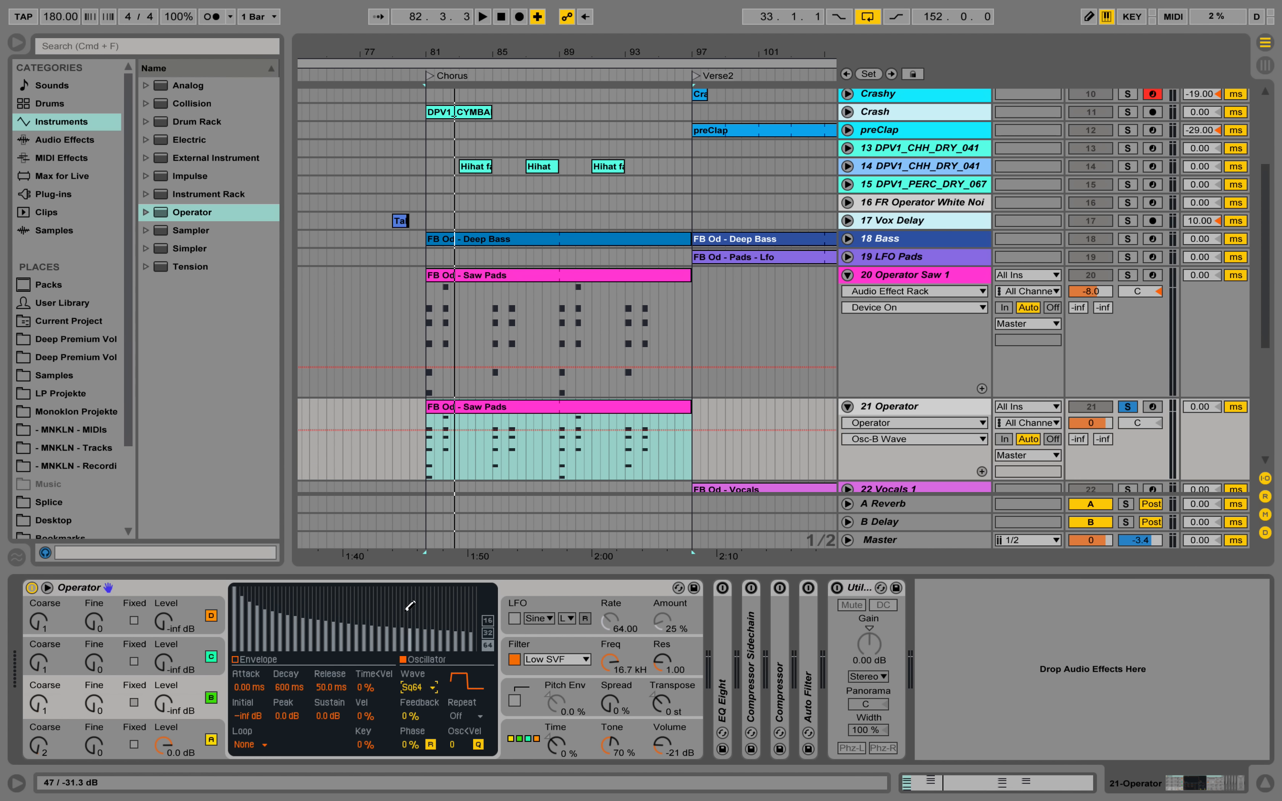
Step: Set oscillator B's level to -13 dB and its coarse tuning to 8 while auditioning the chords
{"action": "key", "text": "space"}
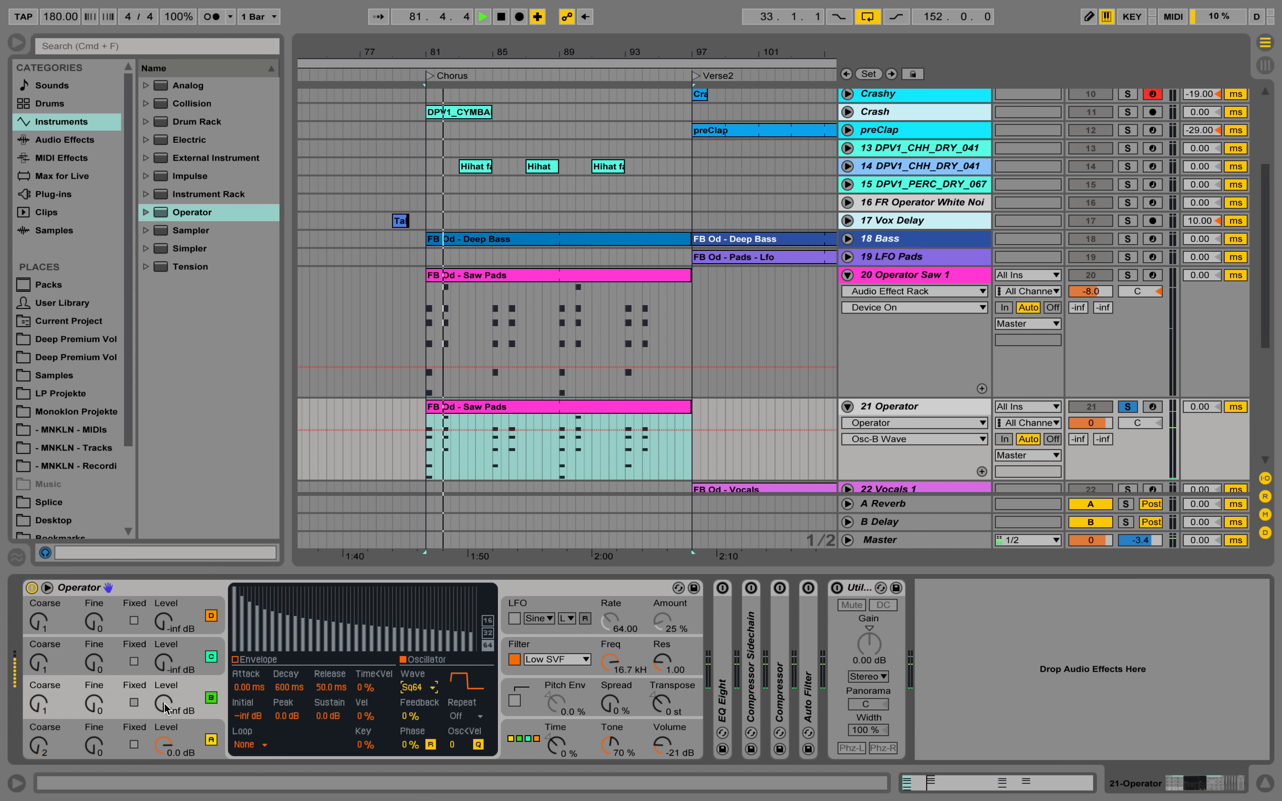
{"action": "left_click_drag", "start_coordinate": [166, 703], "coordinate": [166, 673]}
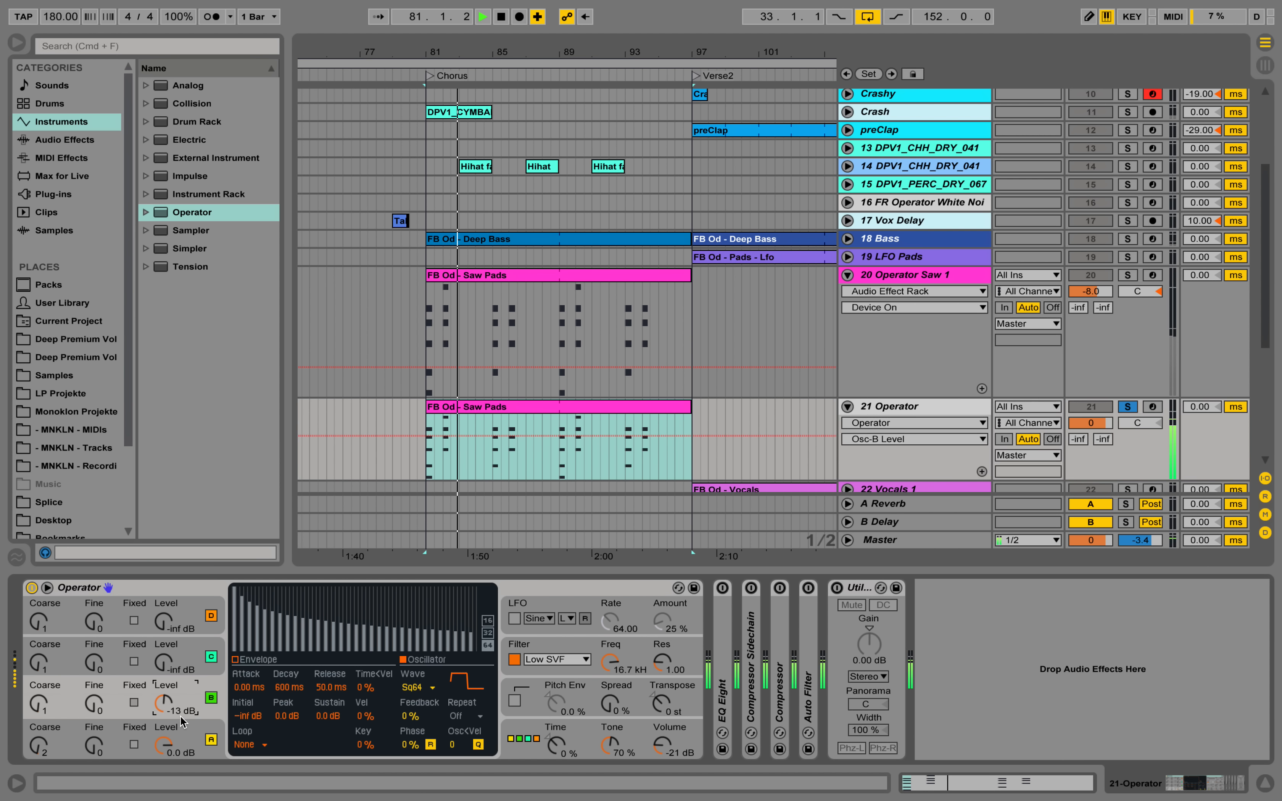
{"action": "key", "text": "space"}
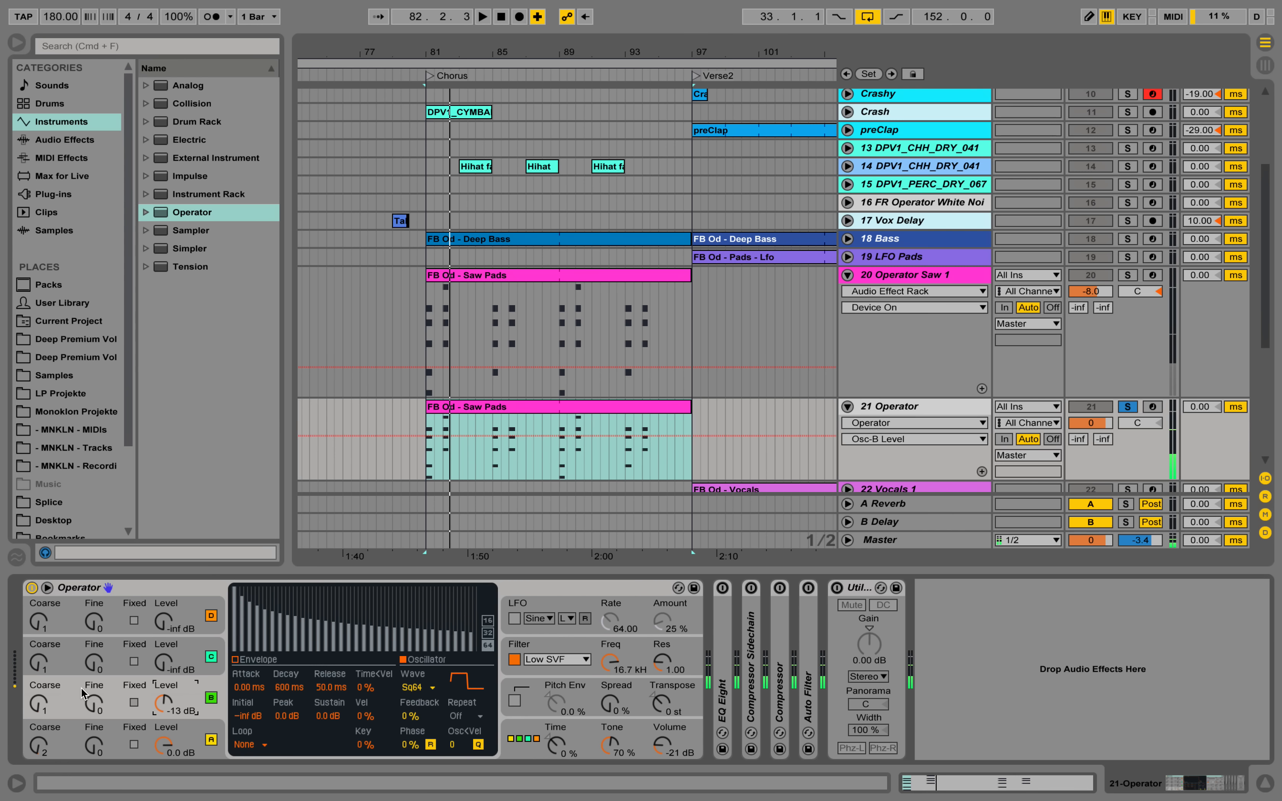
{"action": "left_click_drag", "start_coordinate": [39, 703], "coordinate": [40, 679]}
{"action": "key", "text": "space"}
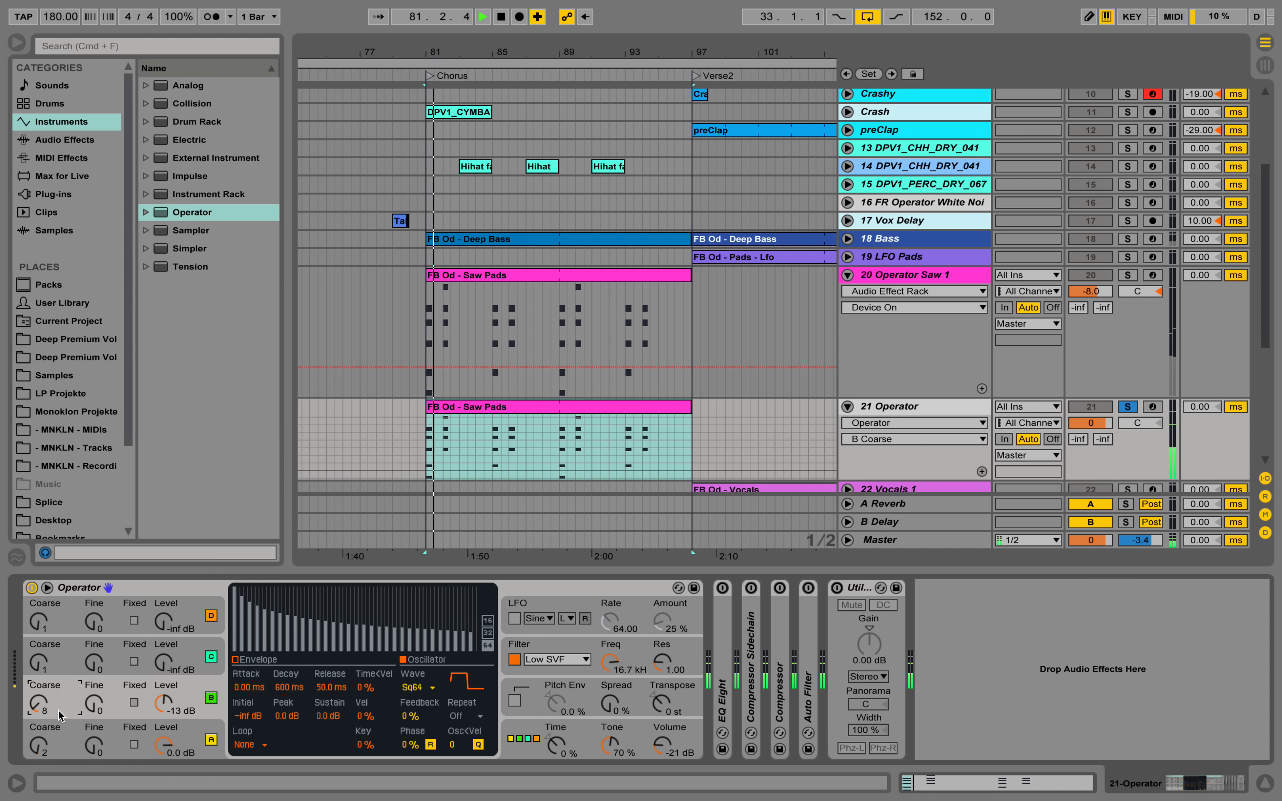
{"action": "mouse_move", "coordinate": [164, 704]}
{"action": "left_mouse_down"}
{"action": "mouse_move", "coordinate": [164, 681]}
{"action": "mouse_move", "coordinate": [164, 704]}
{"action": "left_mouse_up"}
{"action": "key", "text": "space"}
{"action": "key", "text": "space"}
{"action": "key", "text": "space"}
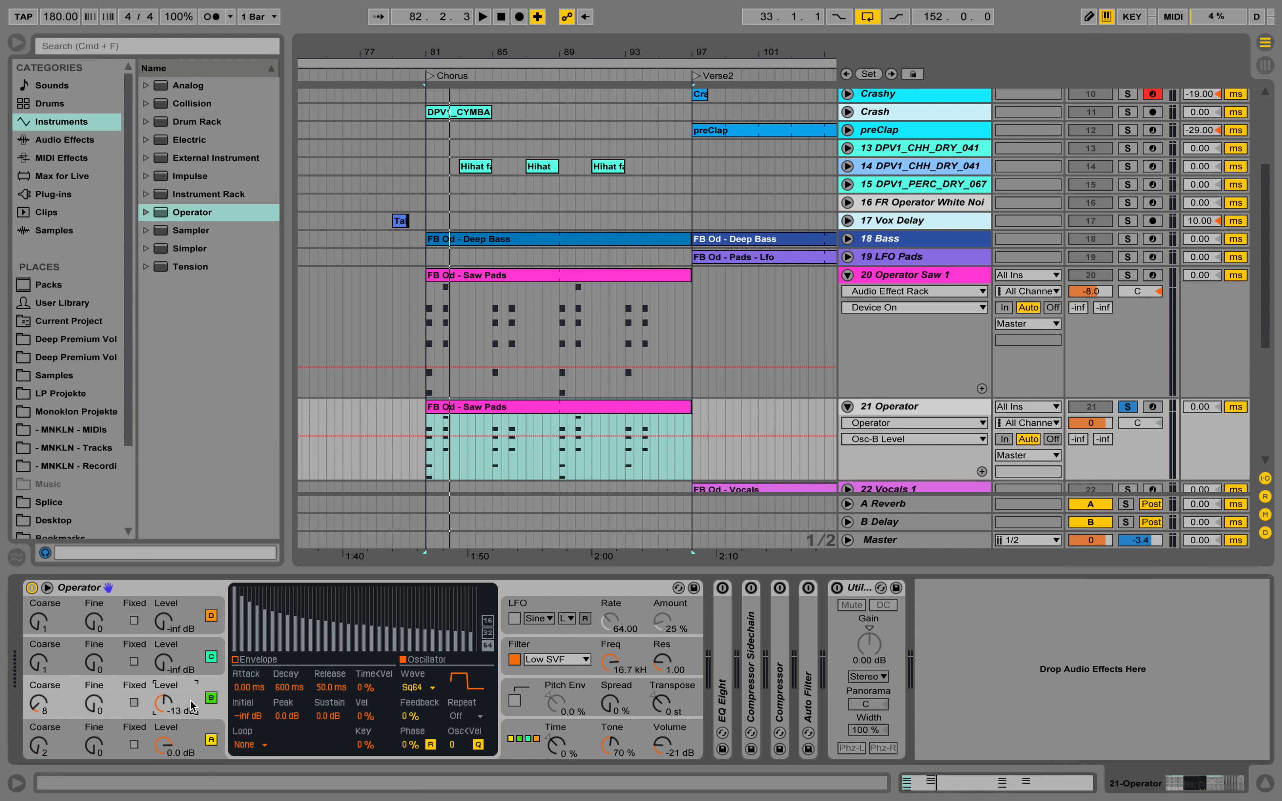
Step: Copy oscillator A's envelope to oscillator B and play the chords to check it
{"action": "left_click", "coordinate": [252, 658]}
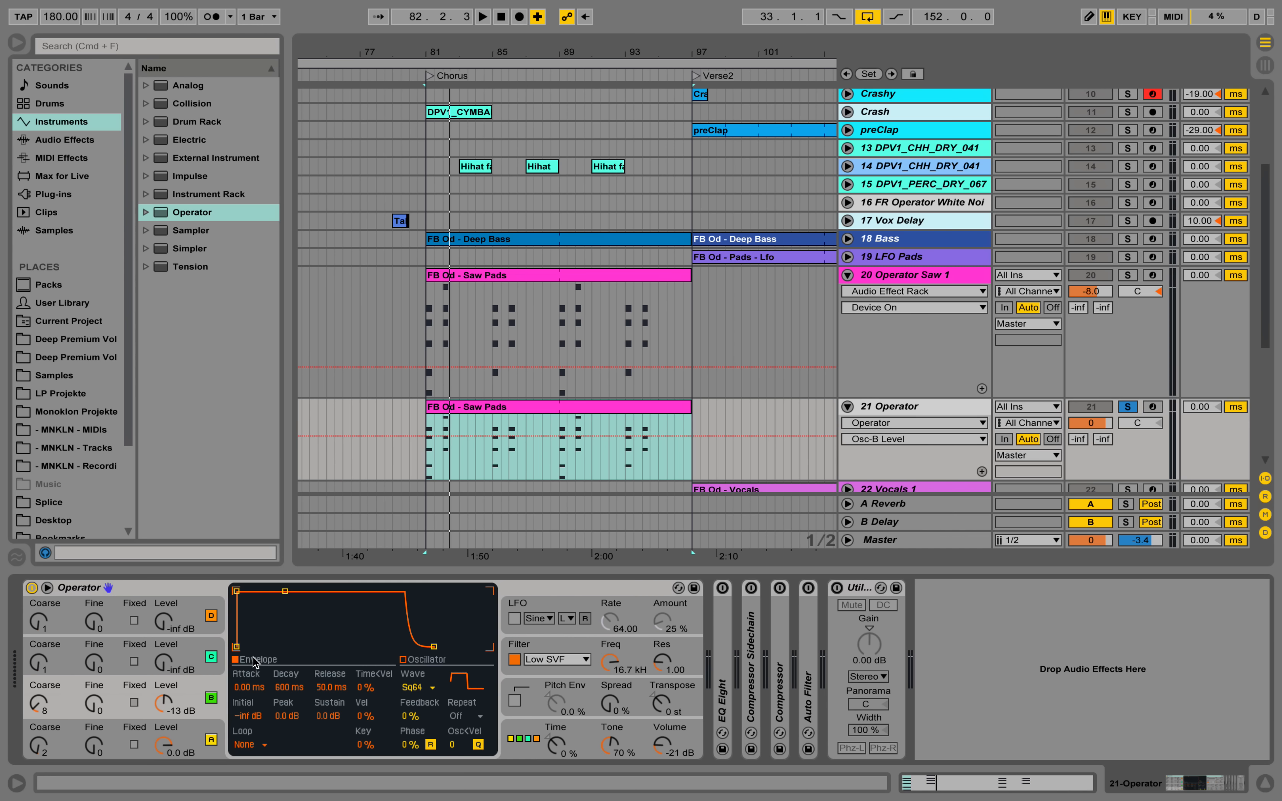
{"action": "right_click", "coordinate": [304, 613]}
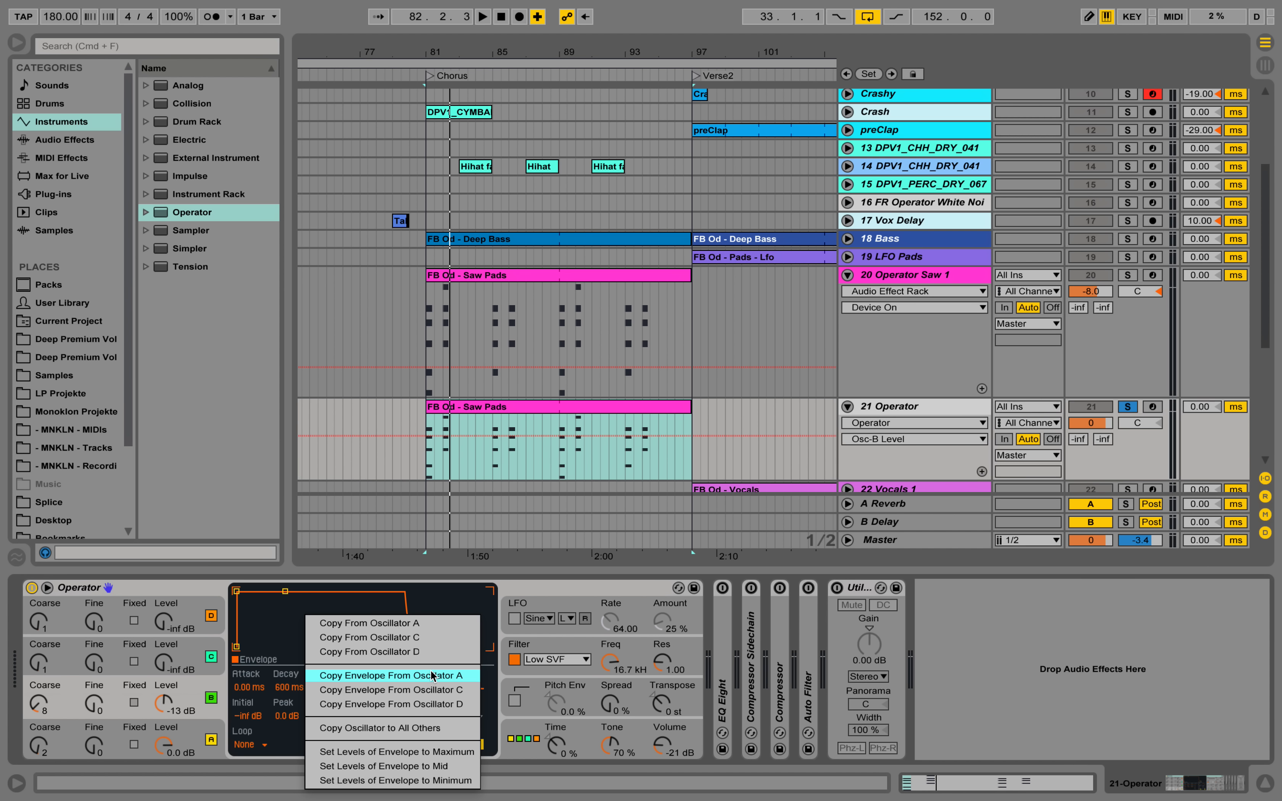
{"action": "left_click", "coordinate": [416, 678]}
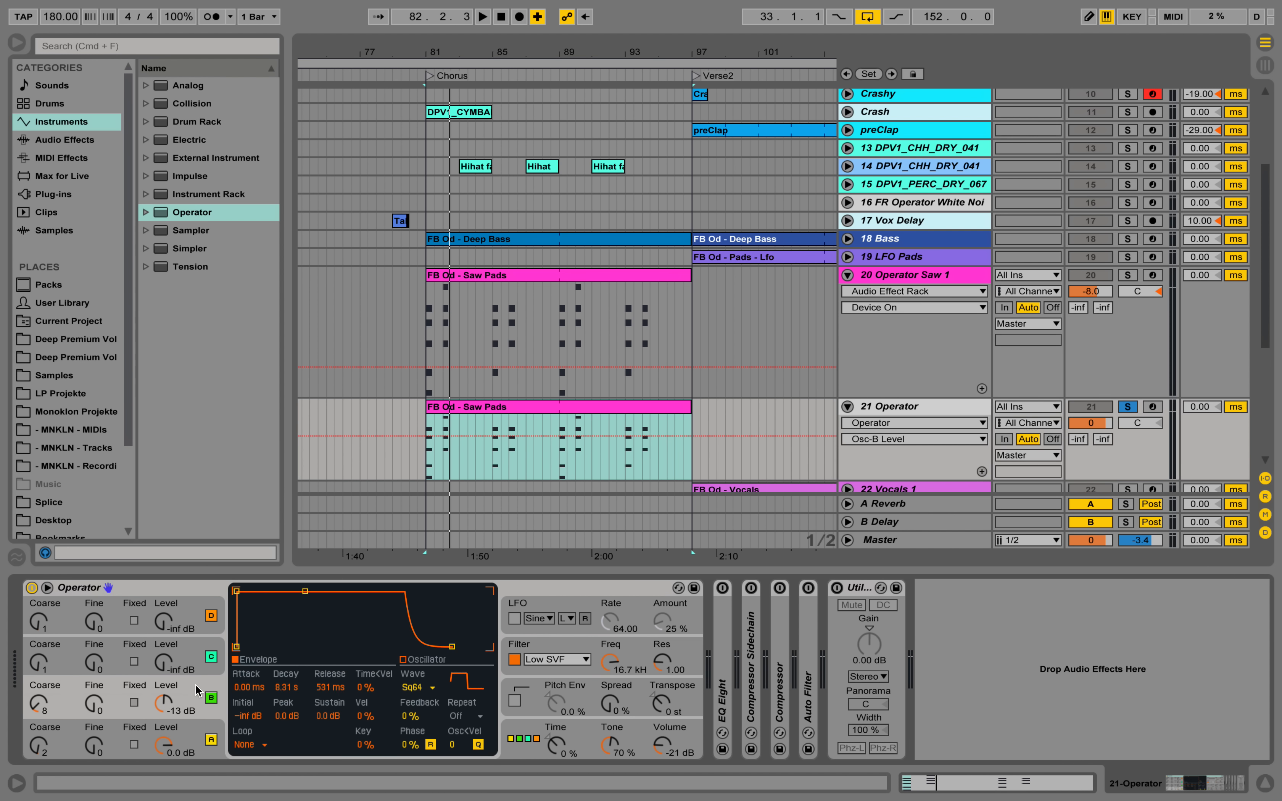
{"action": "key", "text": "space"}
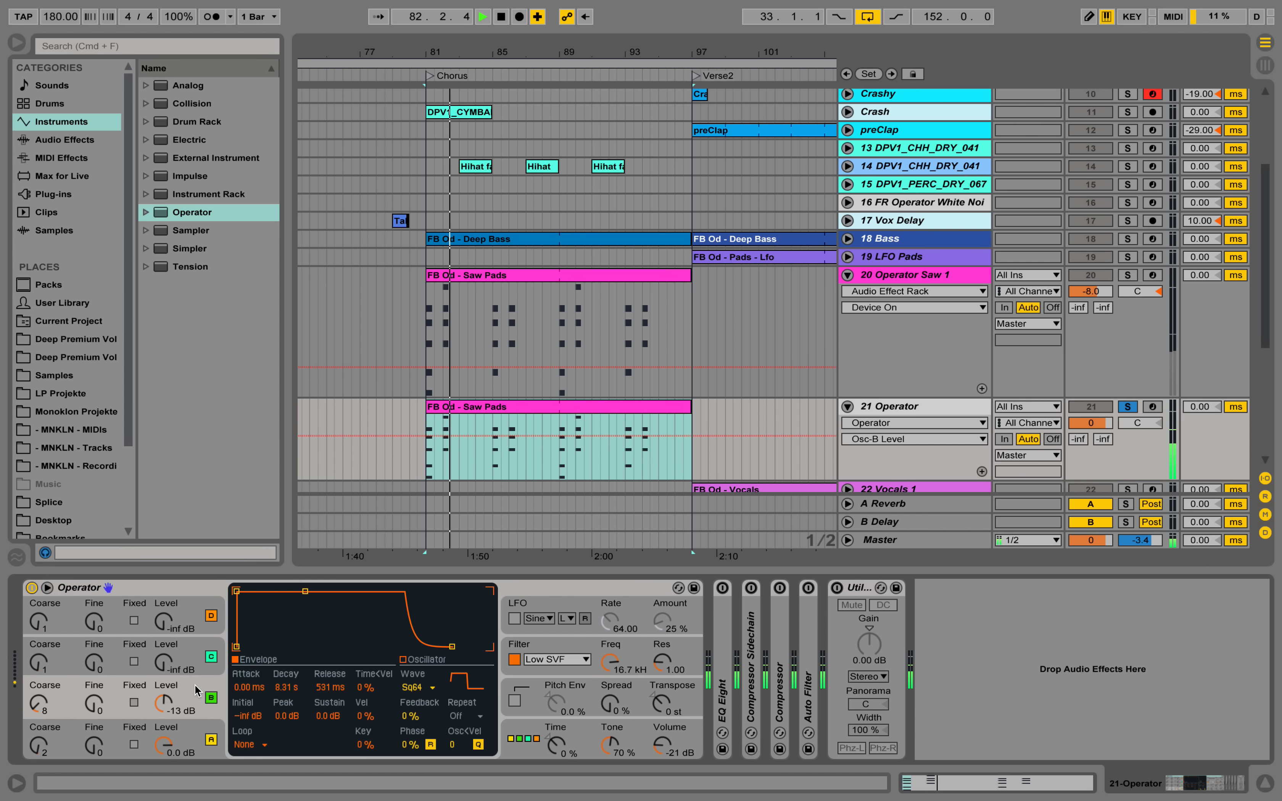
{"action": "key", "text": "space"}
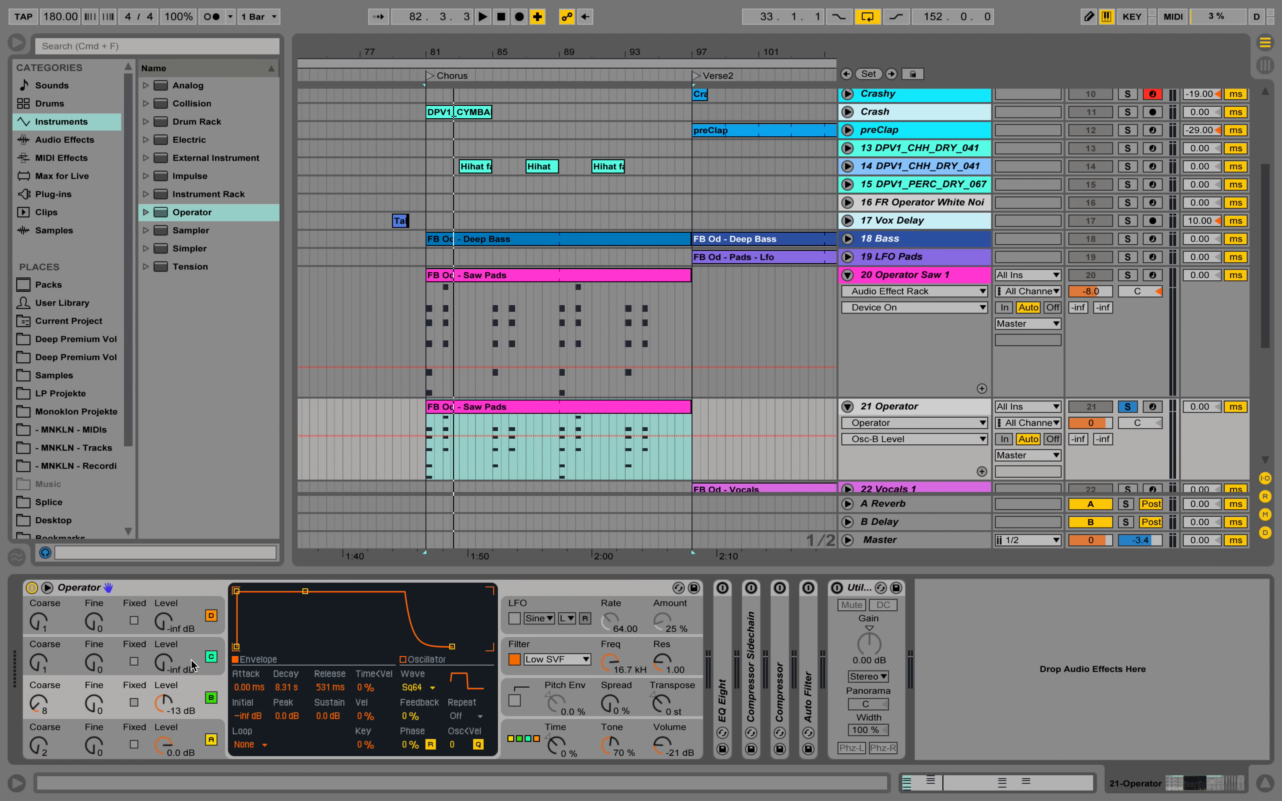
Step: Set oscillator C's waveform to Saw 64 and its level to -1.6 dB, auditioning the chords
{"action": "left_click", "coordinate": [194, 664]}
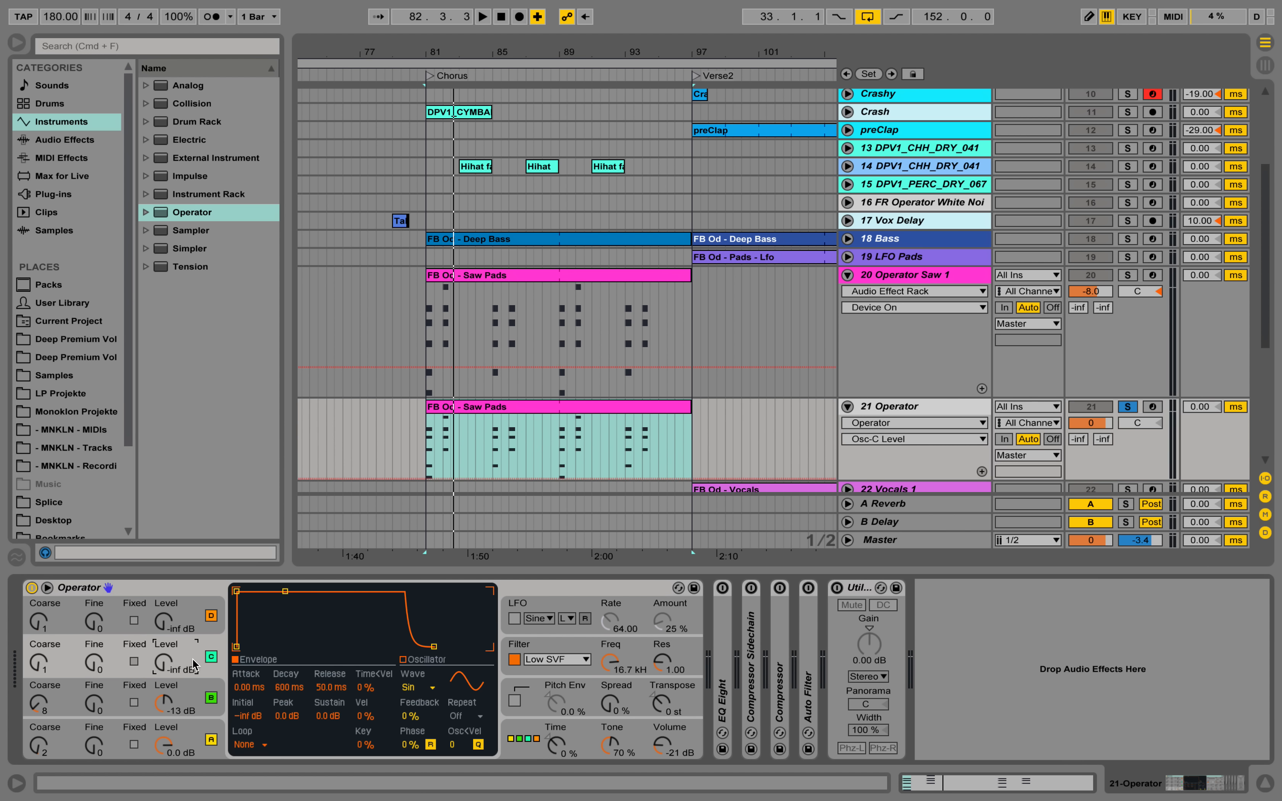
{"action": "left_click", "coordinate": [424, 690]}
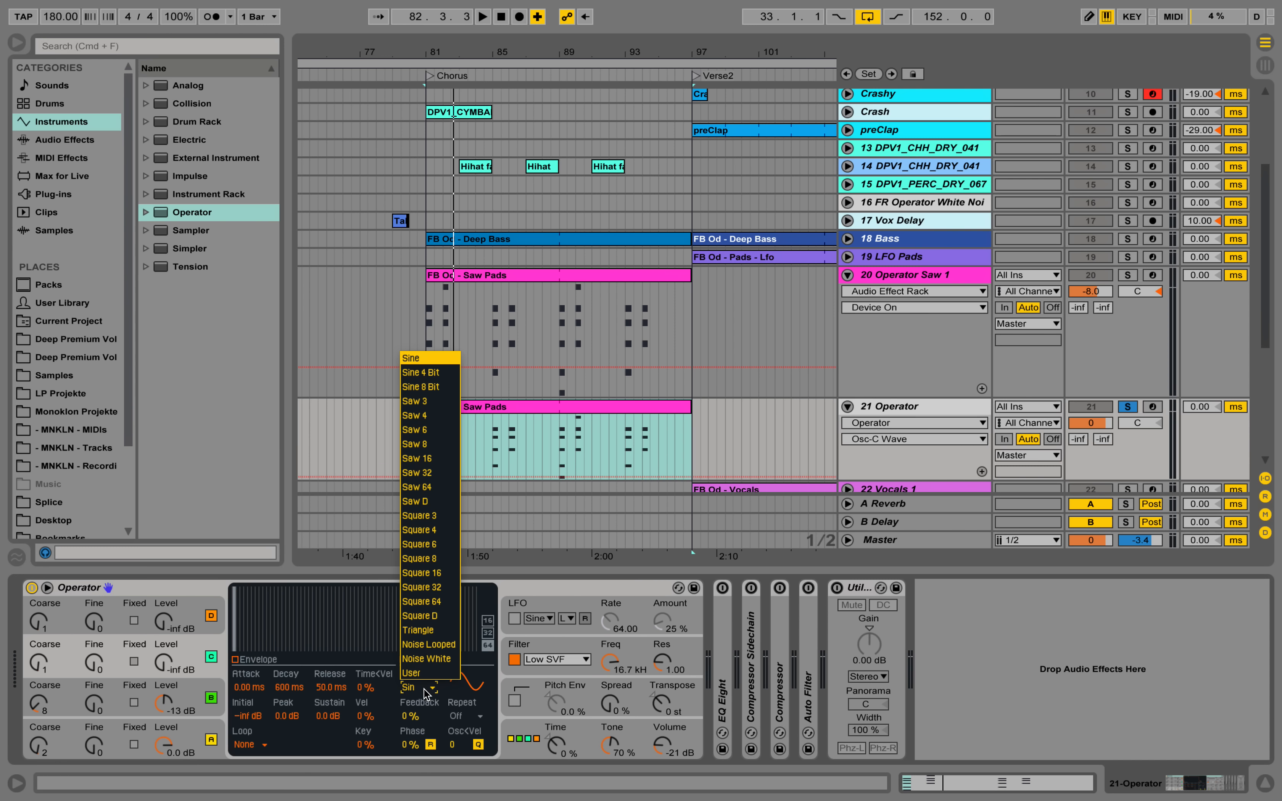
{"action": "left_click", "coordinate": [433, 488]}
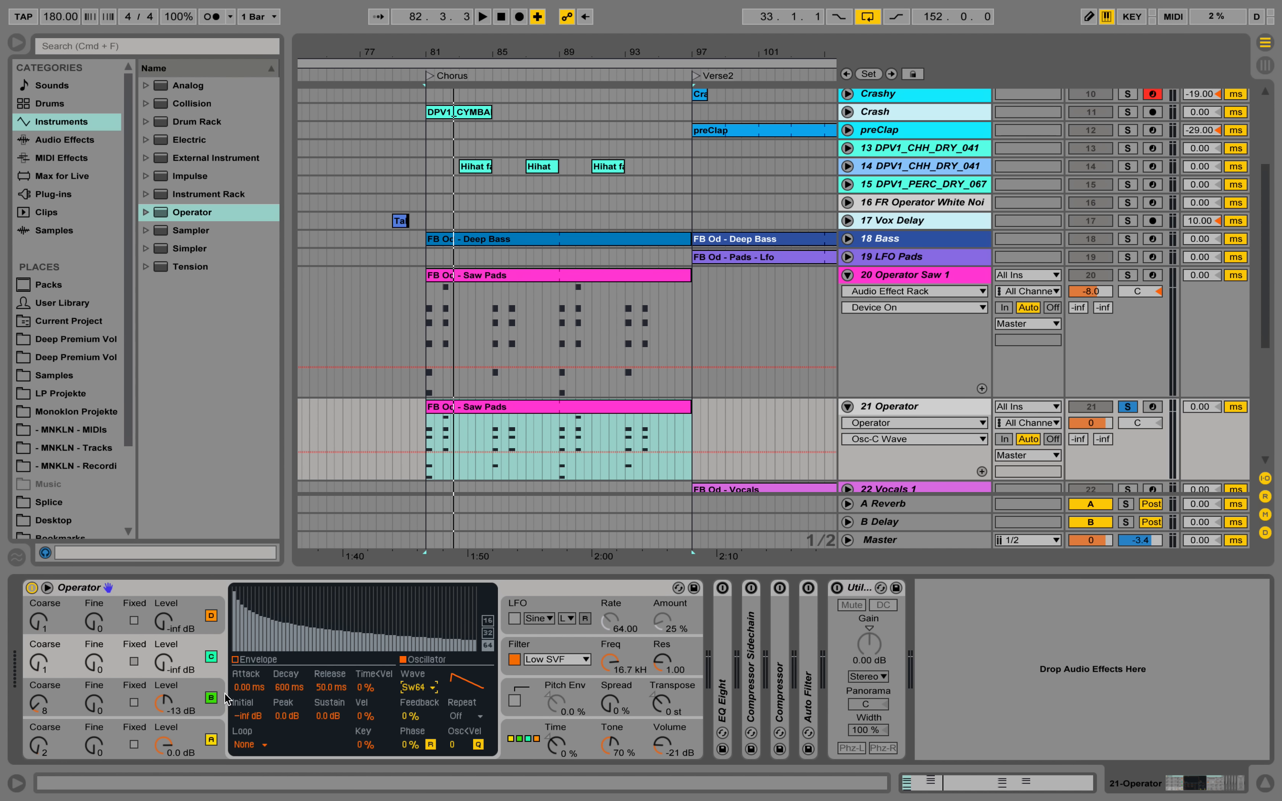
{"action": "left_click_drag", "start_coordinate": [164, 663], "coordinate": [163, 632]}
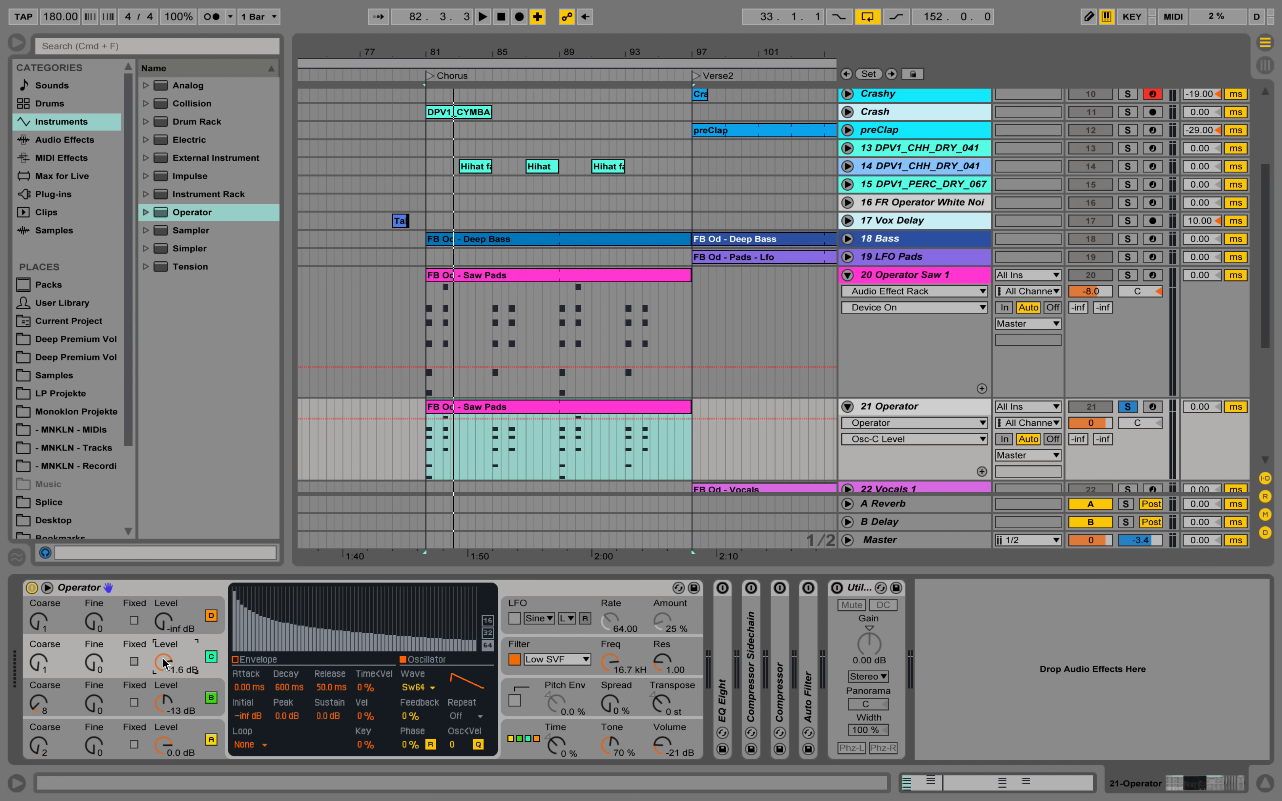
{"action": "key", "text": "space"}
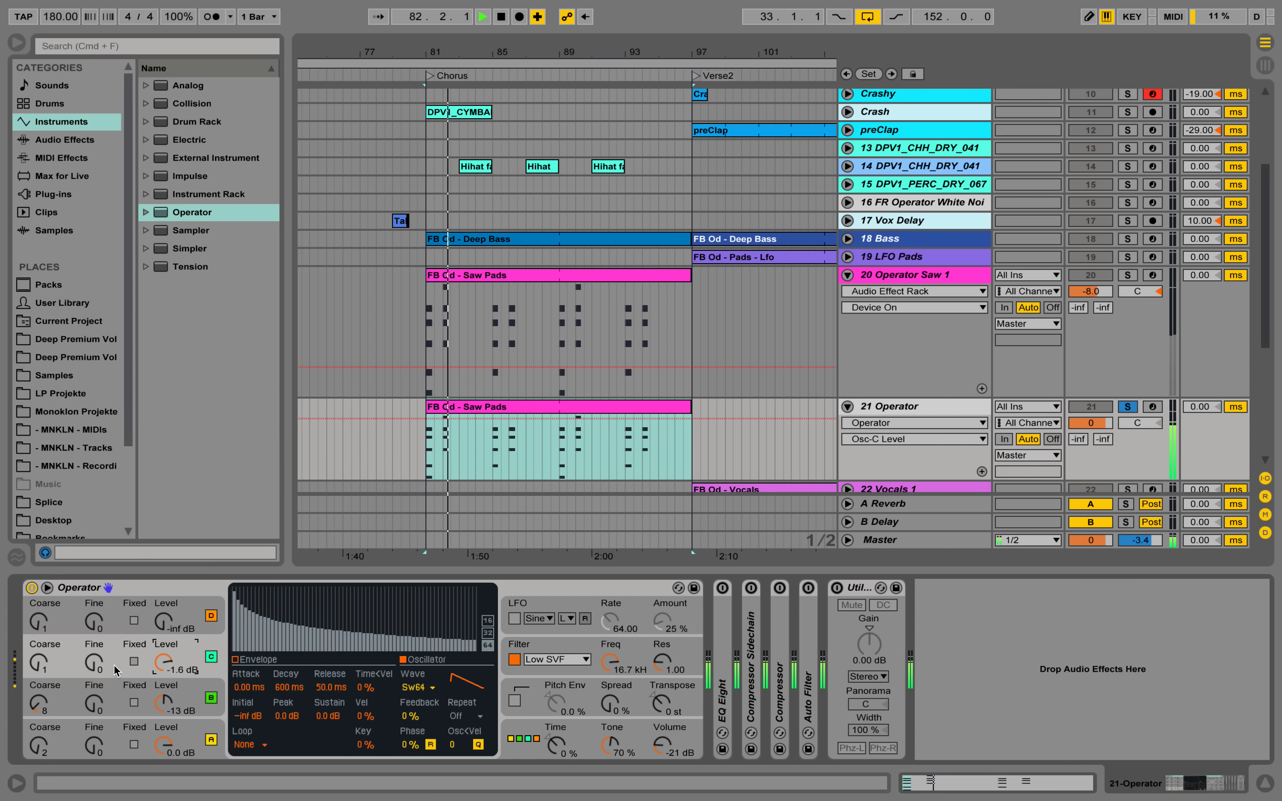
{"action": "key", "text": "space"}
Step: Set oscillator C's coarse tuning to 4 and audition the chords
{"action": "left_click", "coordinate": [42, 667]}
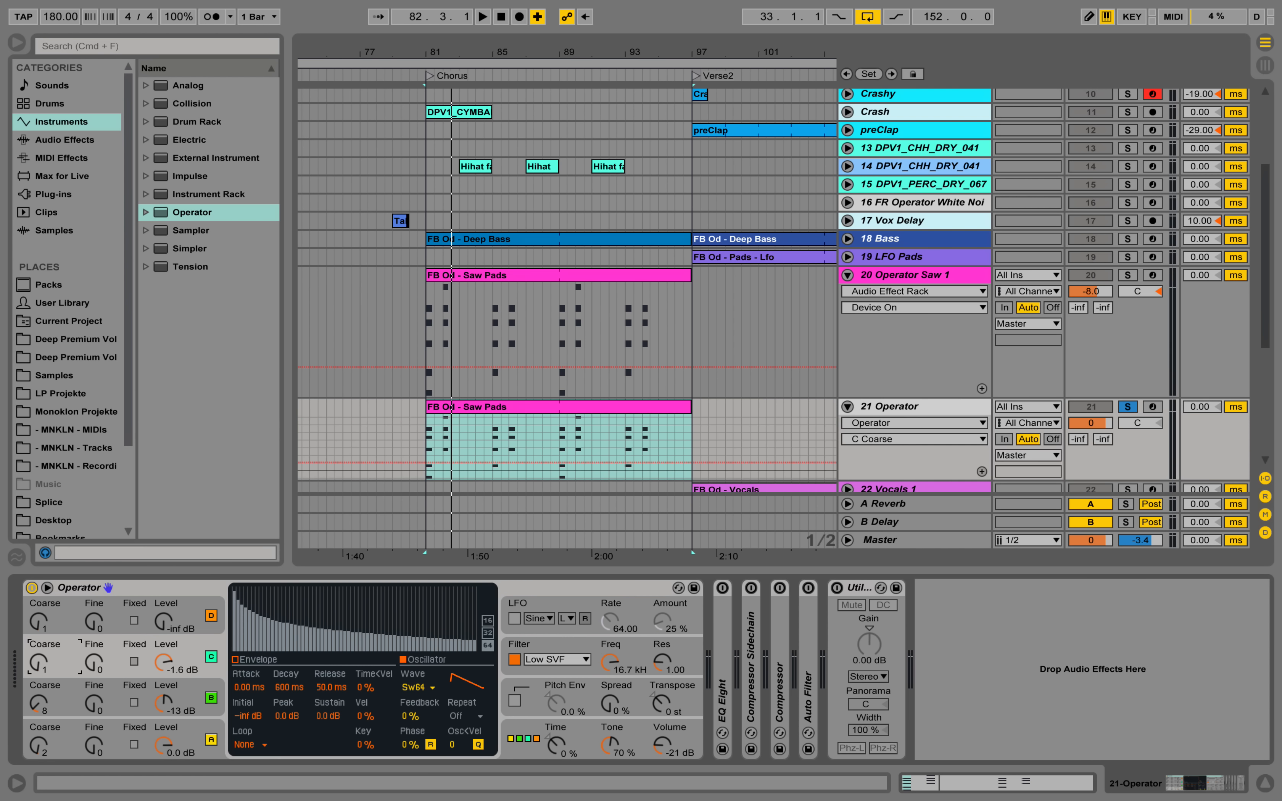
{"action": "key", "text": "space"}
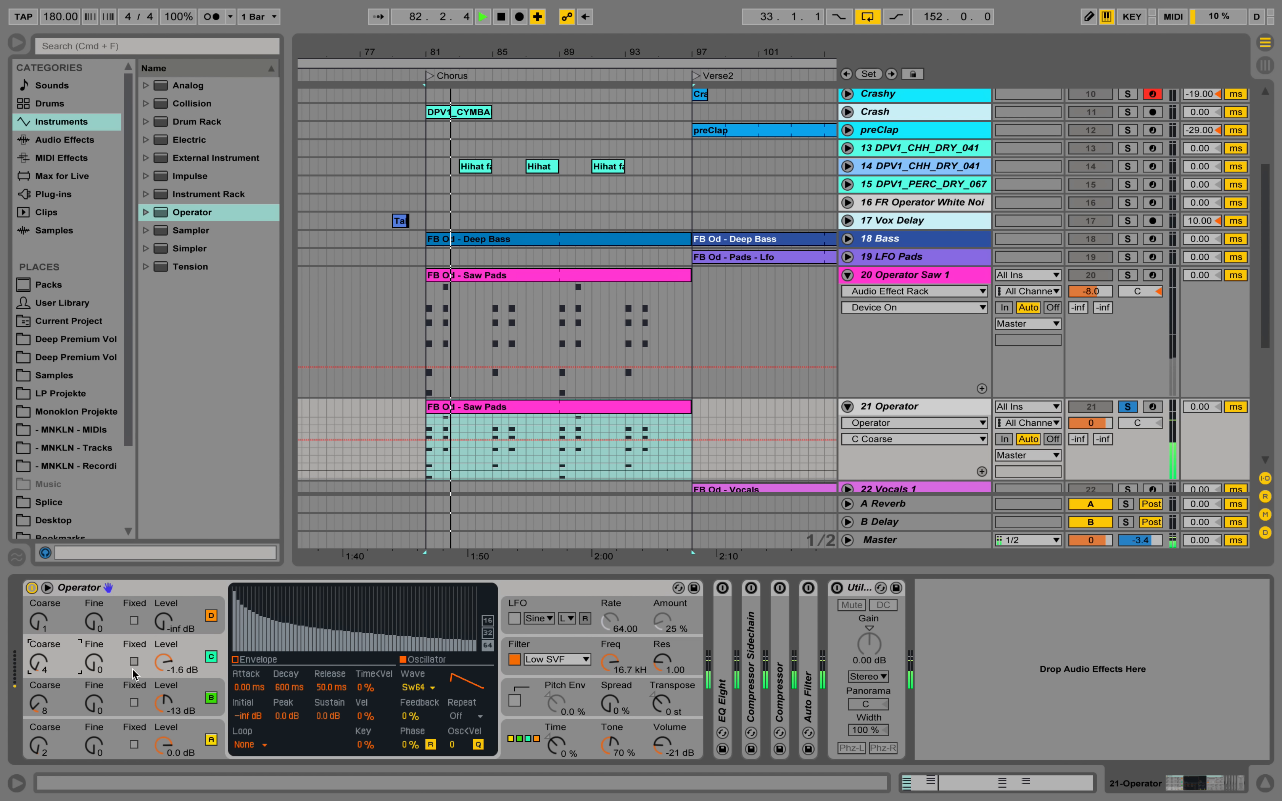
{"action": "key", "text": "space"}
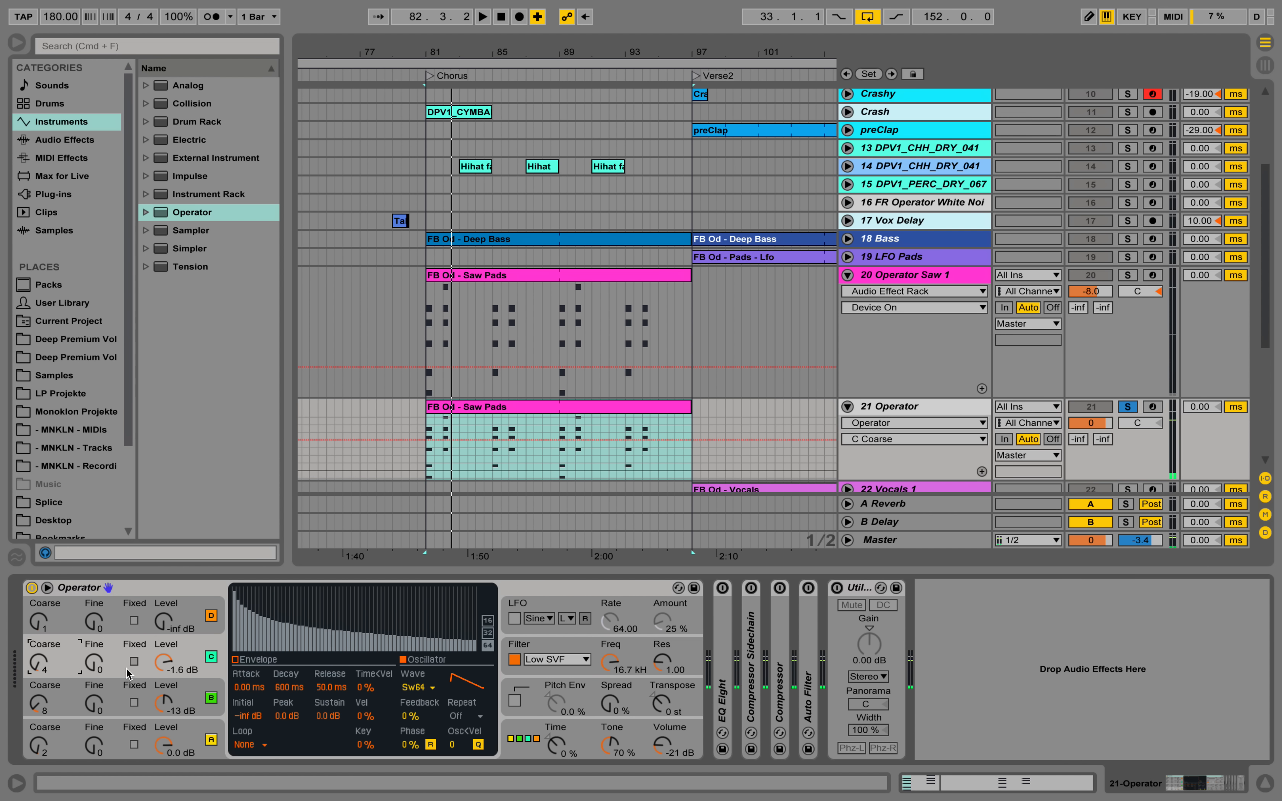
Step: Copy oscillator A's envelope to oscillator C and audition the chords
{"action": "left_click", "coordinate": [249, 662]}
{"action": "right_click", "coordinate": [307, 609]}
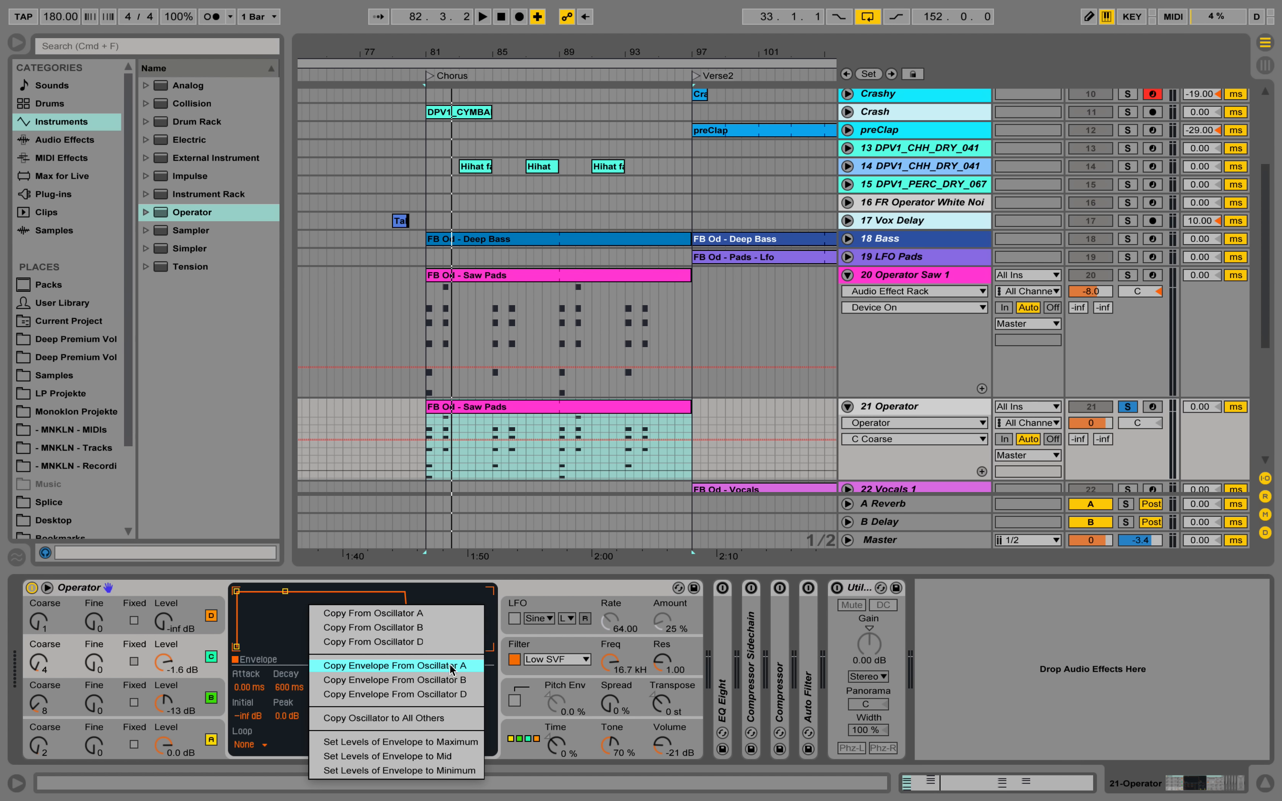
{"action": "left_click", "coordinate": [466, 670]}
{"action": "key", "text": "space"}
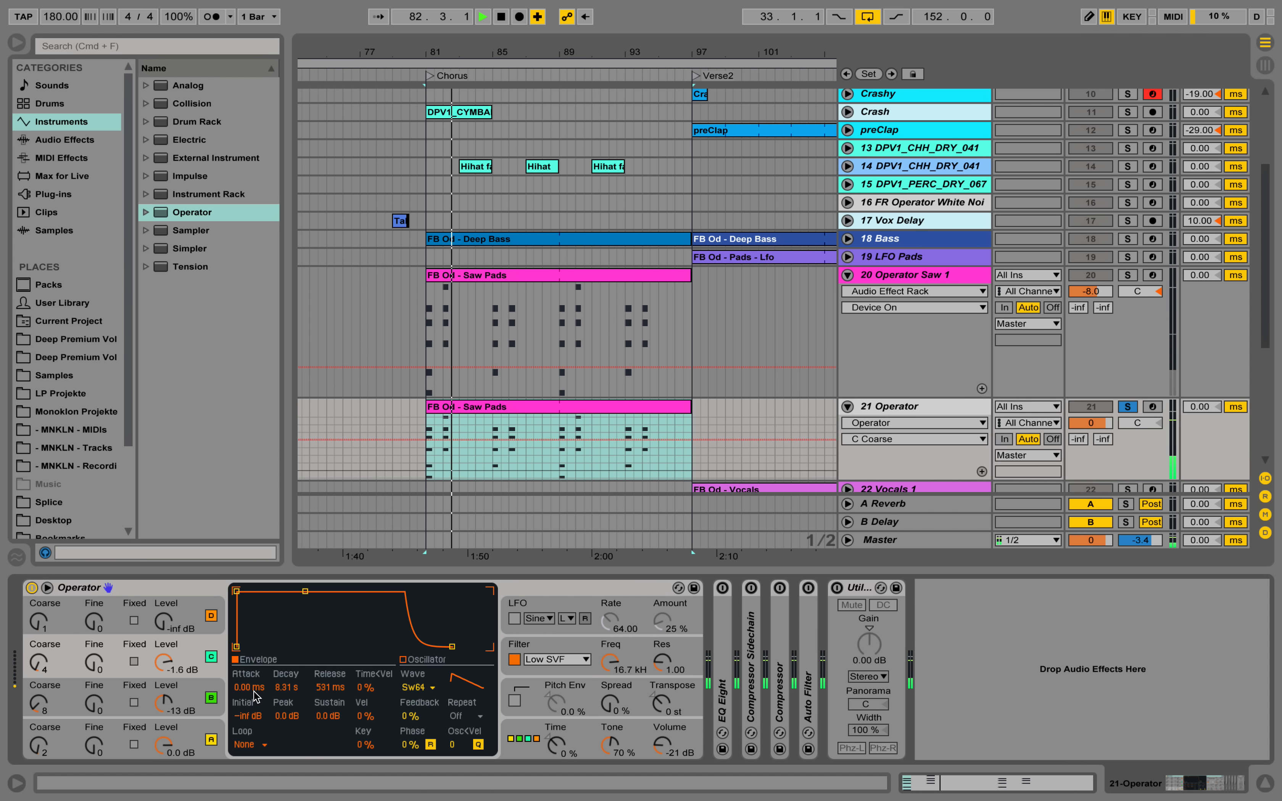
{"action": "key", "text": "space"}
{"action": "key", "text": "space"}
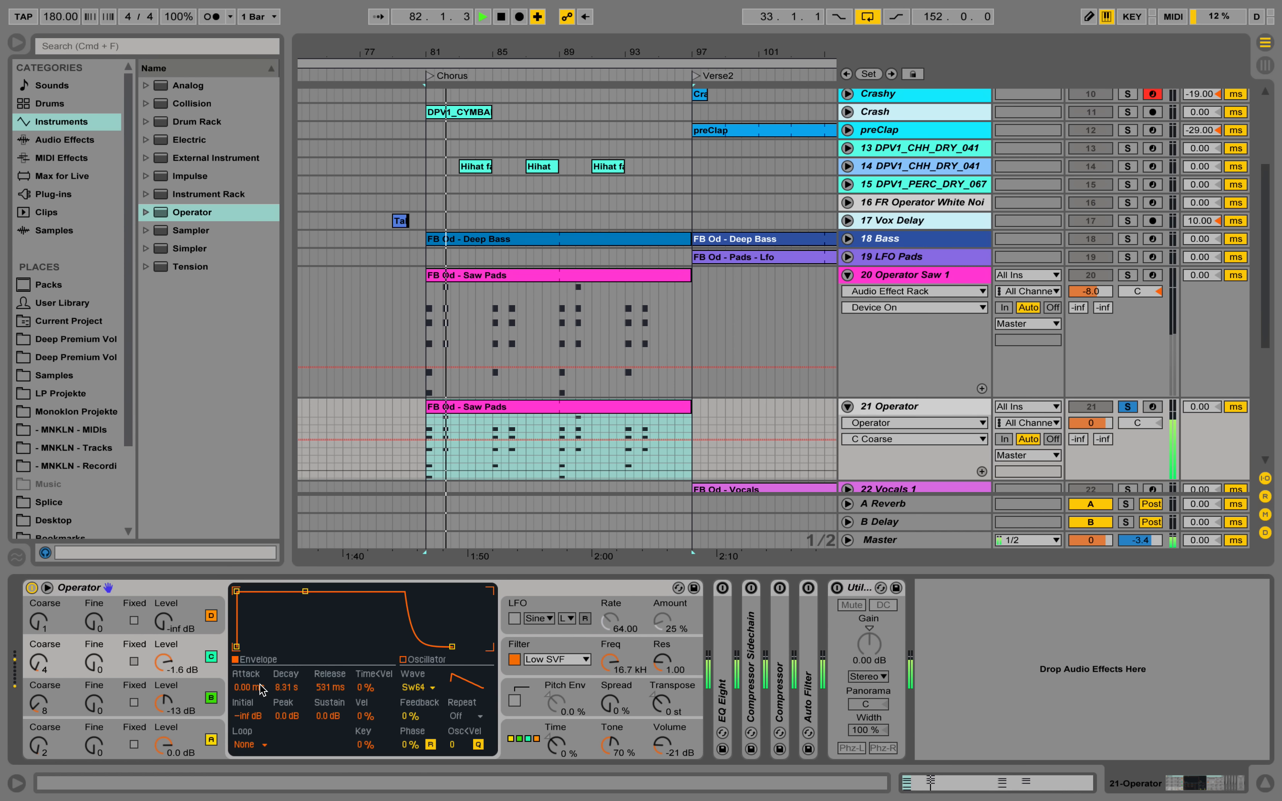
{"action": "key", "text": "space"}
Step: Set the attack of oscillator C's envelope to 128 ms and play the chords
{"action": "left_click_drag", "start_coordinate": [249, 691], "coordinate": [250, 671]}
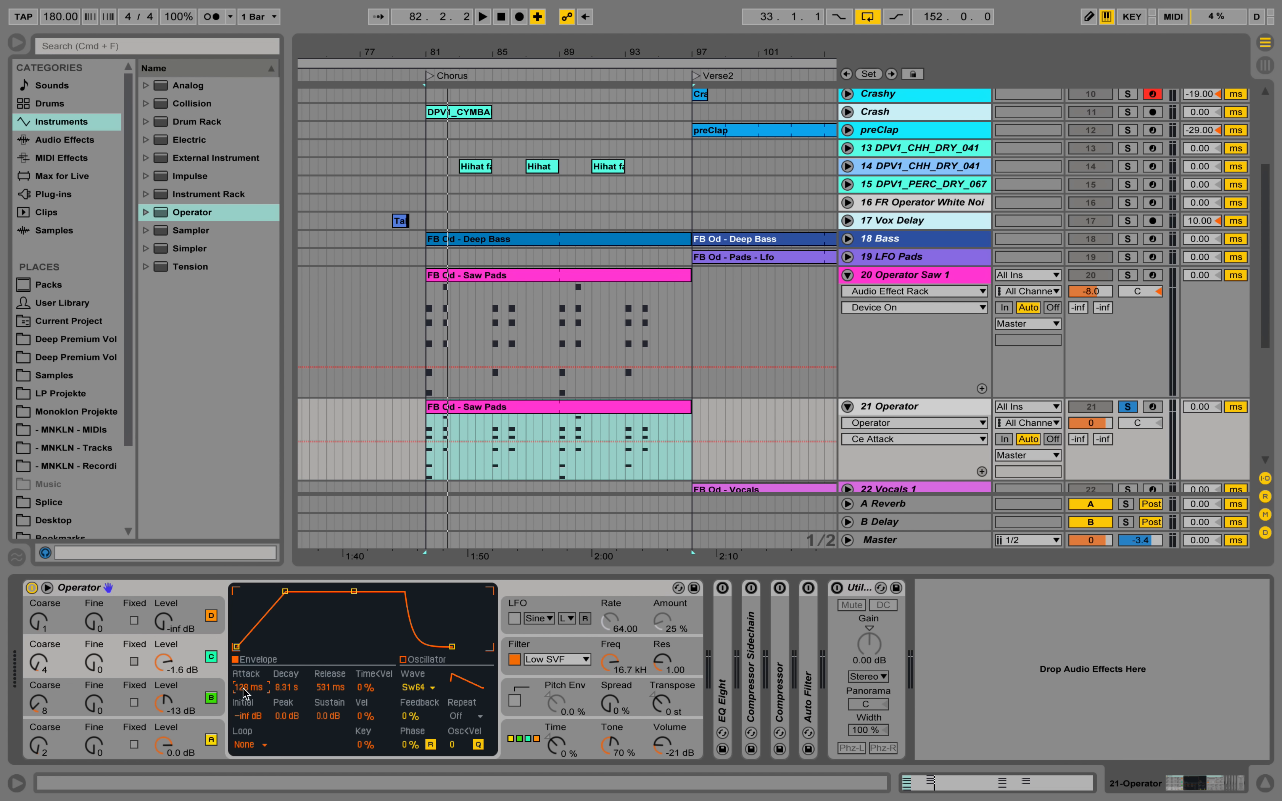
{"action": "key", "text": "space"}
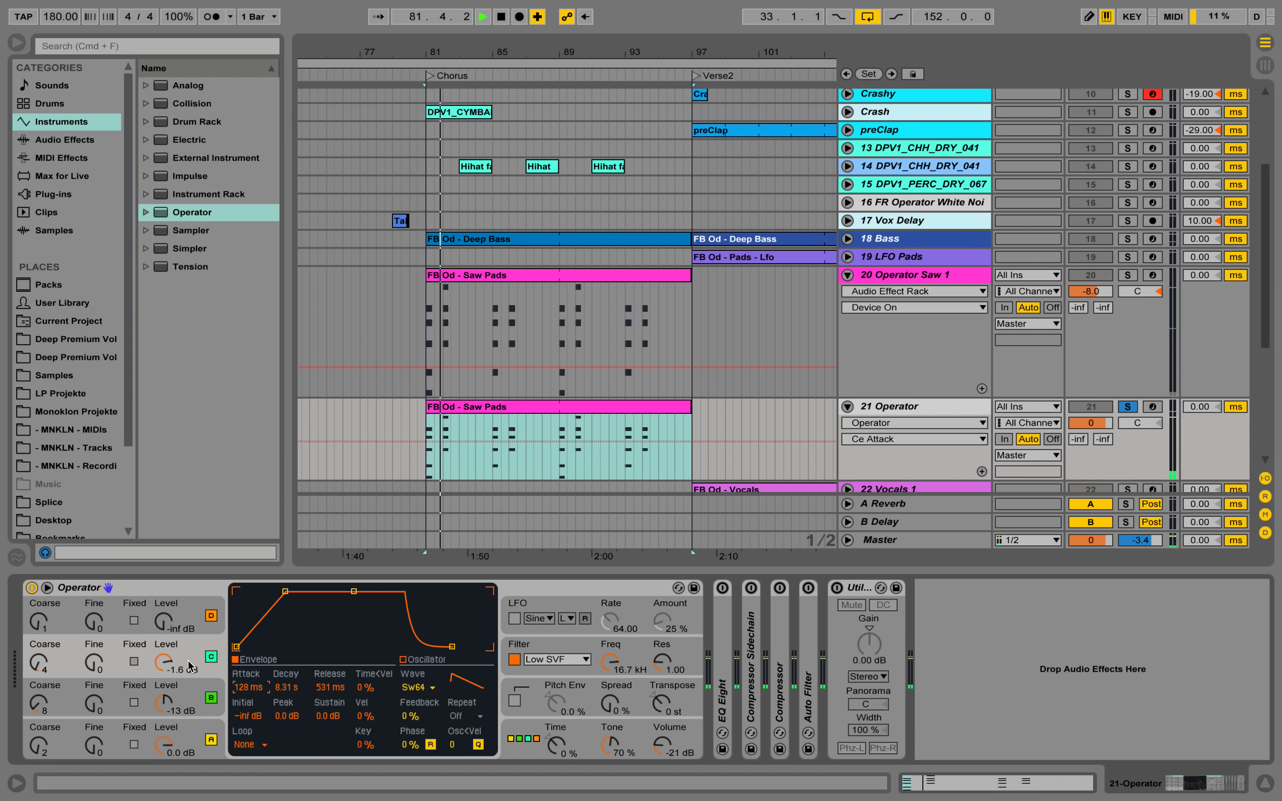
{"action": "key", "text": "space"}
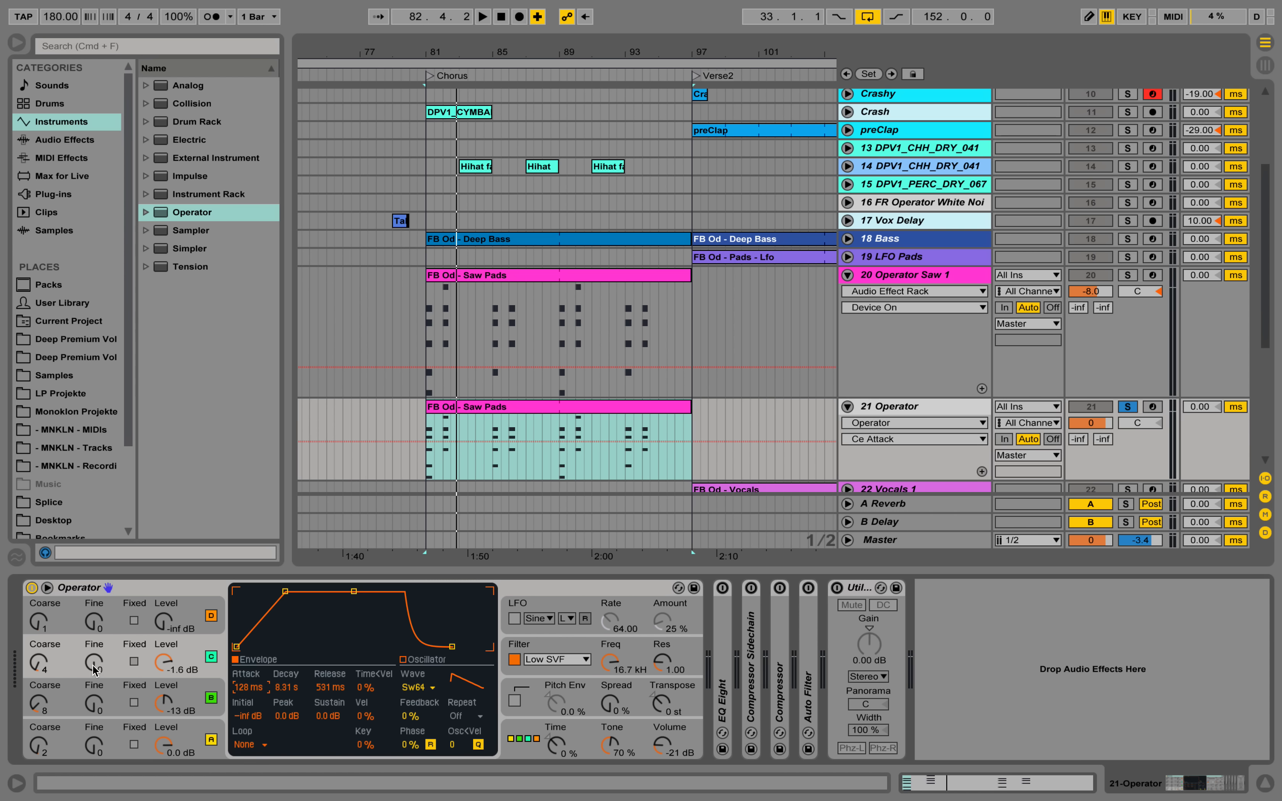
Step: Set oscillator C's fine tuning to 8 and listen to the detuned chords
{"action": "left_click_drag", "start_coordinate": [94, 662], "coordinate": [94, 658]}
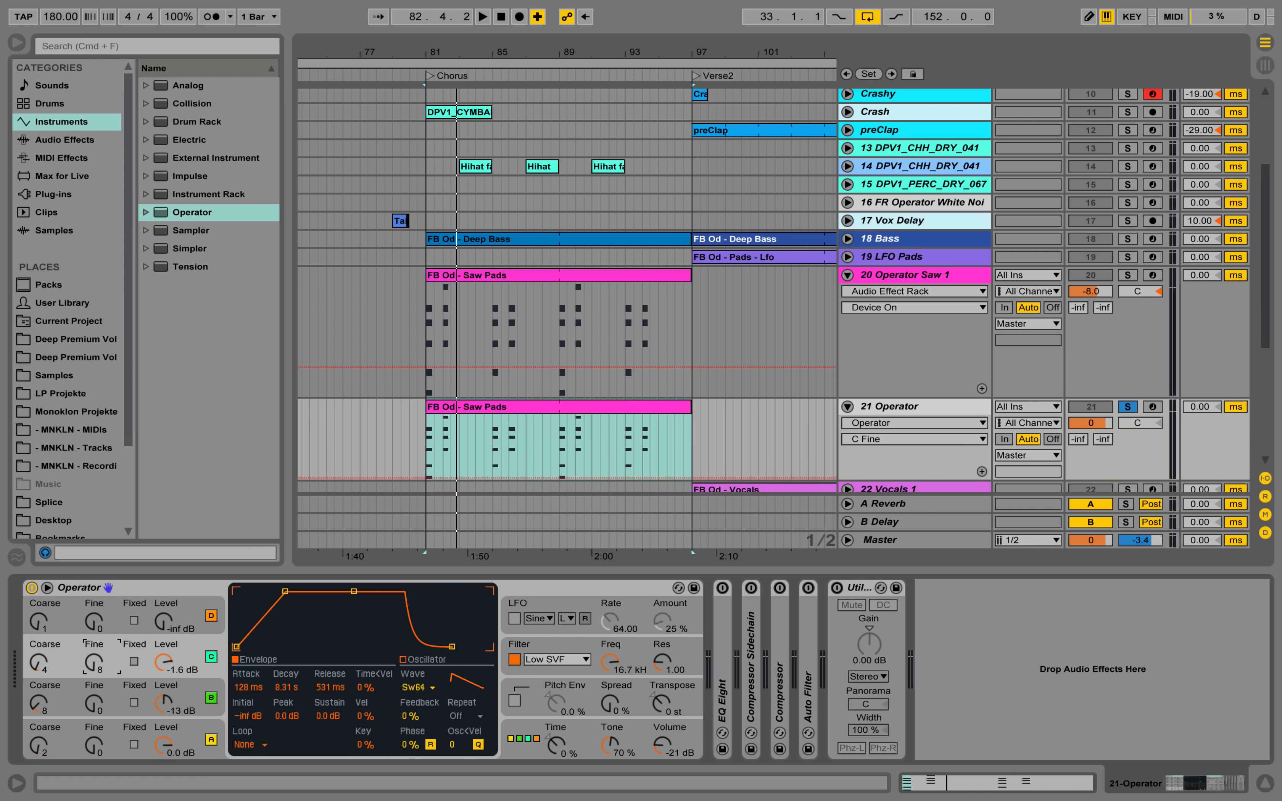
{"action": "key", "text": "space"}
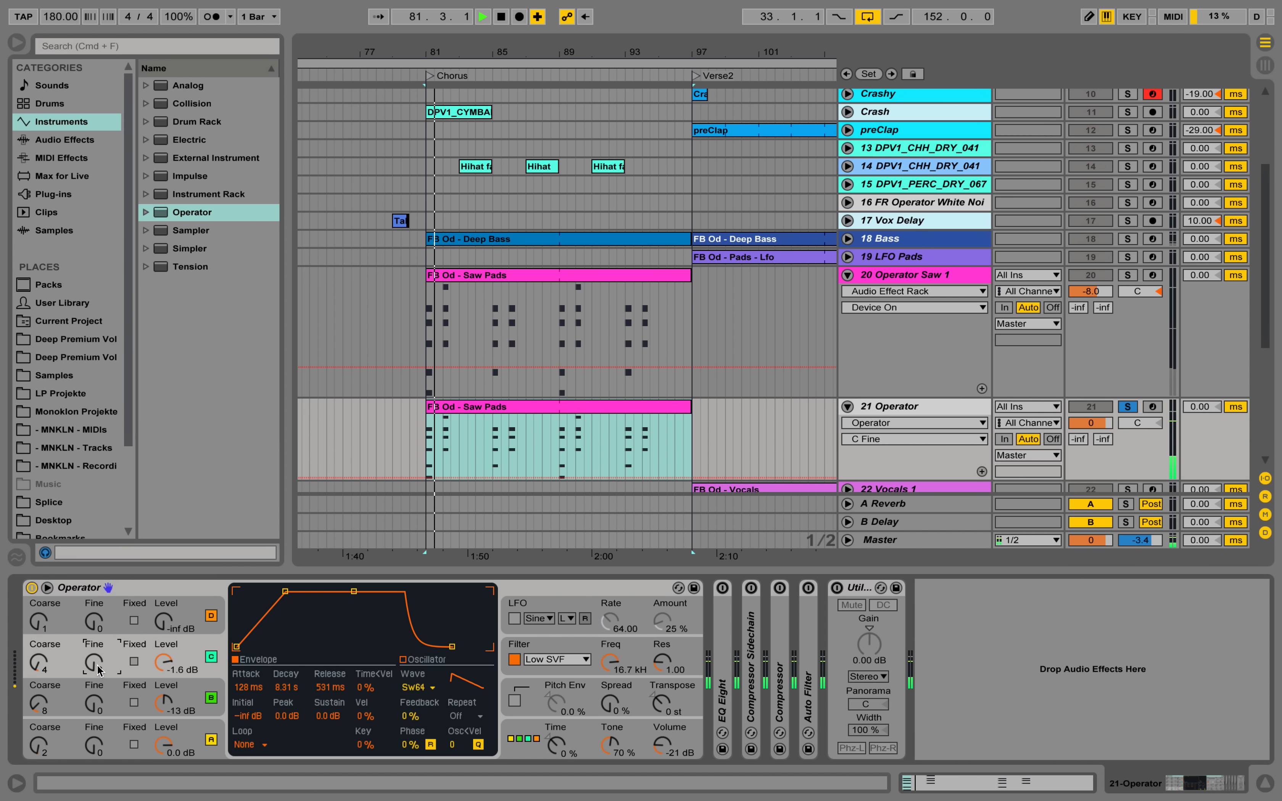
{"action": "key", "text": "space"}
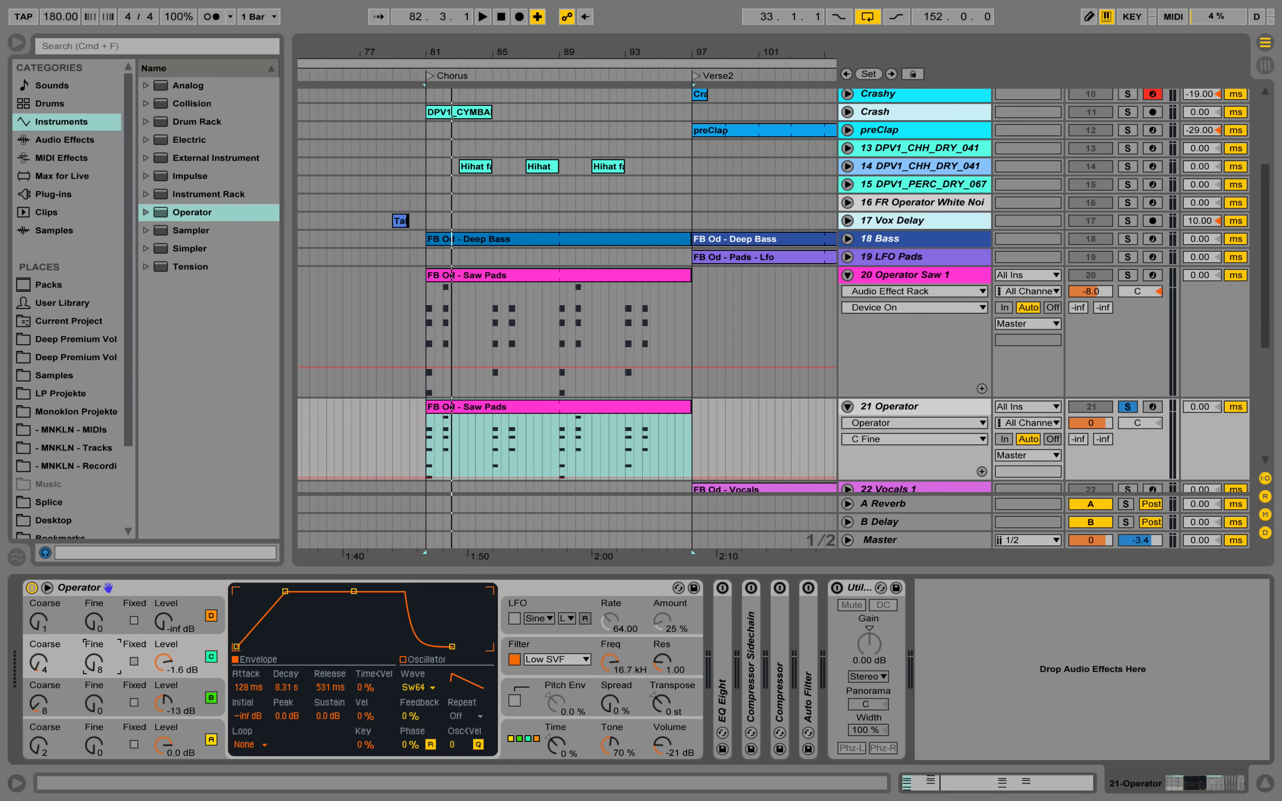
Step: Set oscillator B's fine tuning to 3 and its level to -15 dB while playing the chords
{"action": "left_click_drag", "start_coordinate": [94, 703], "coordinate": [93, 700]}
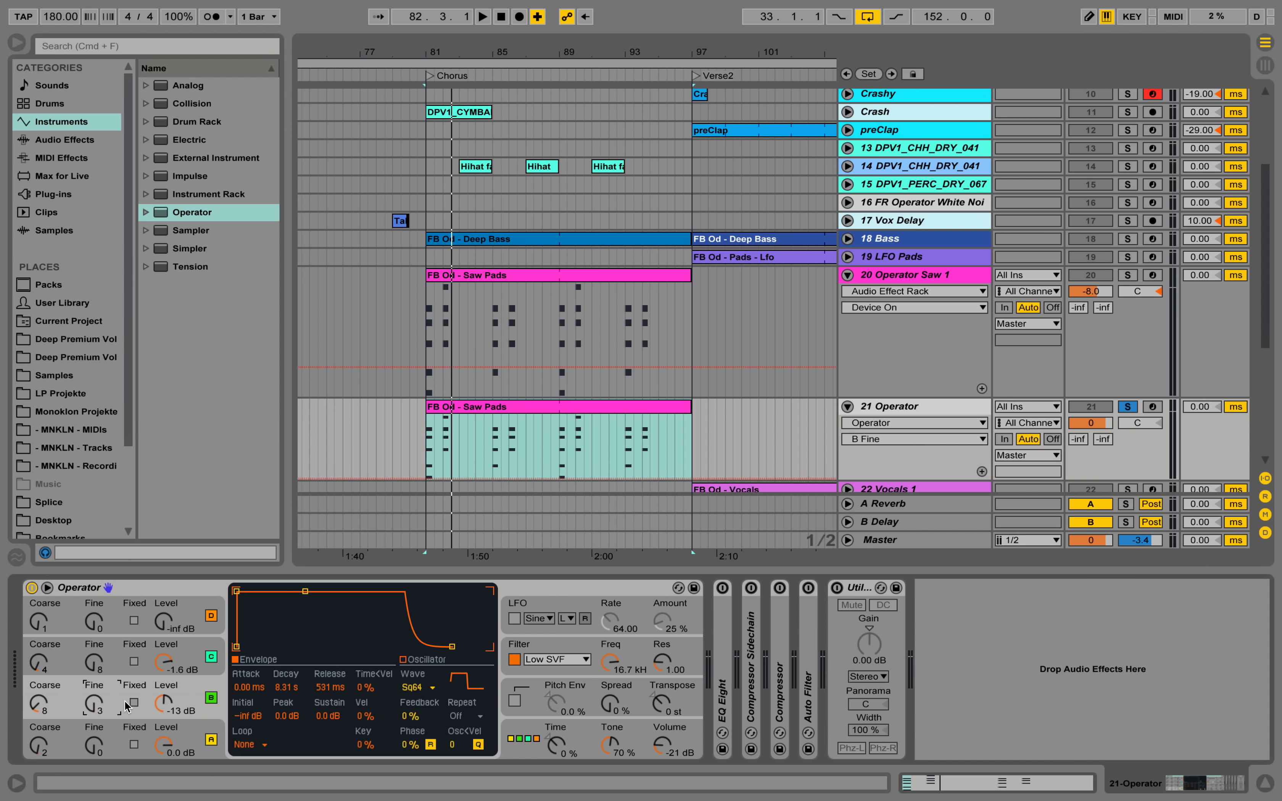
{"action": "key", "text": "space"}
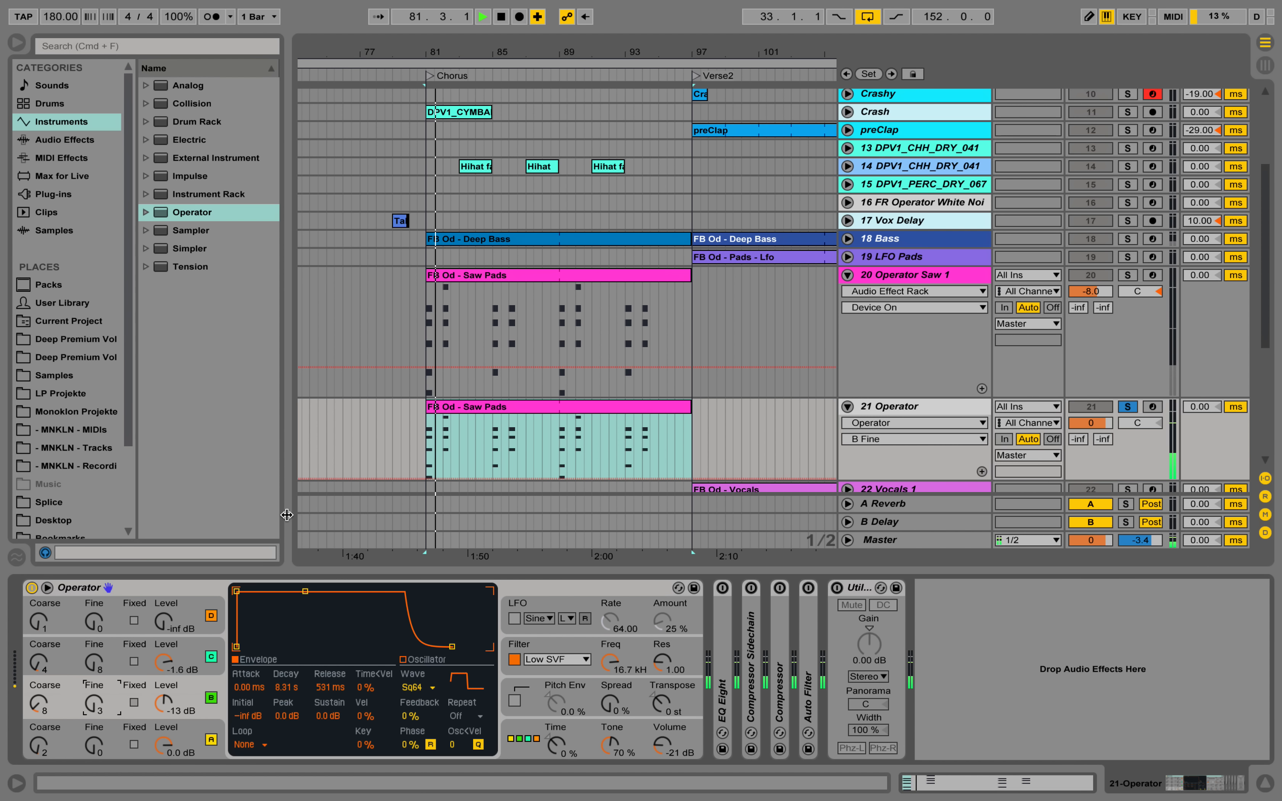
{"action": "left_click_drag", "start_coordinate": [167, 706], "coordinate": [167, 709]}
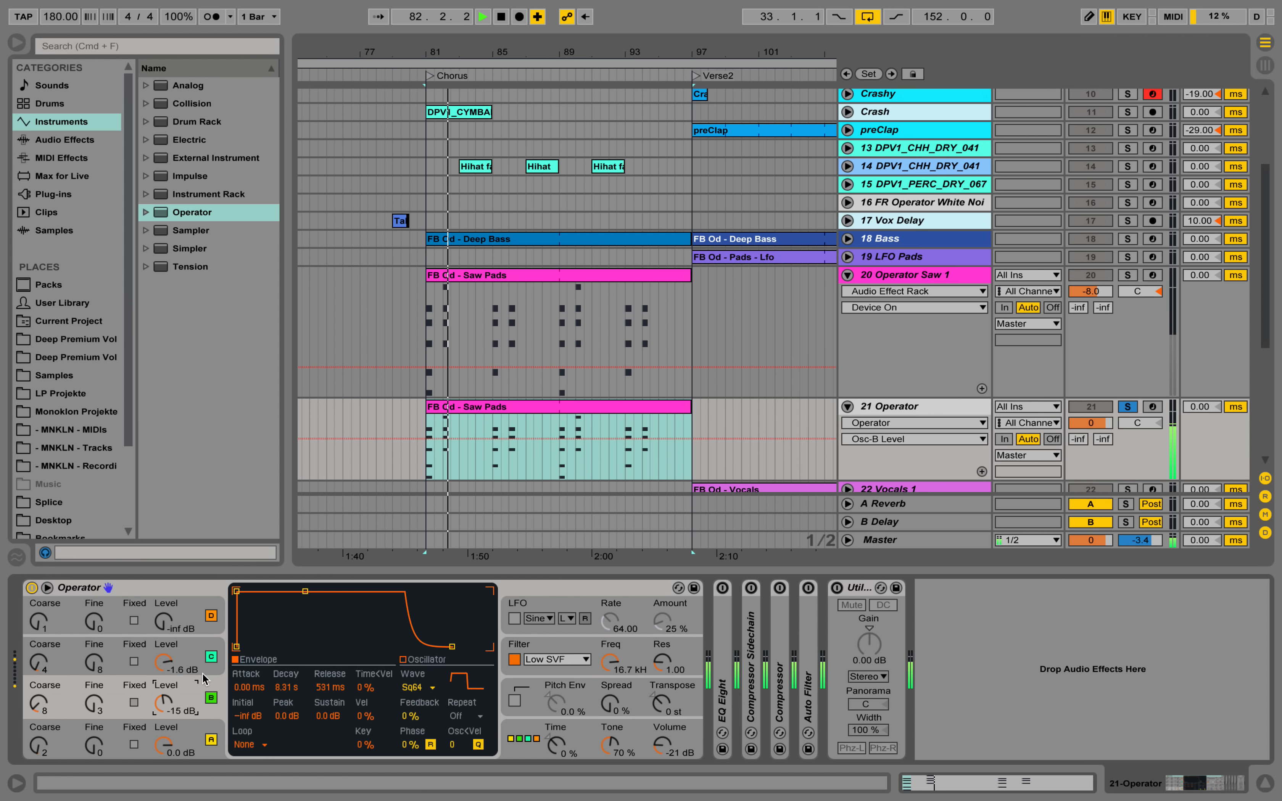
{"action": "key", "text": "space"}
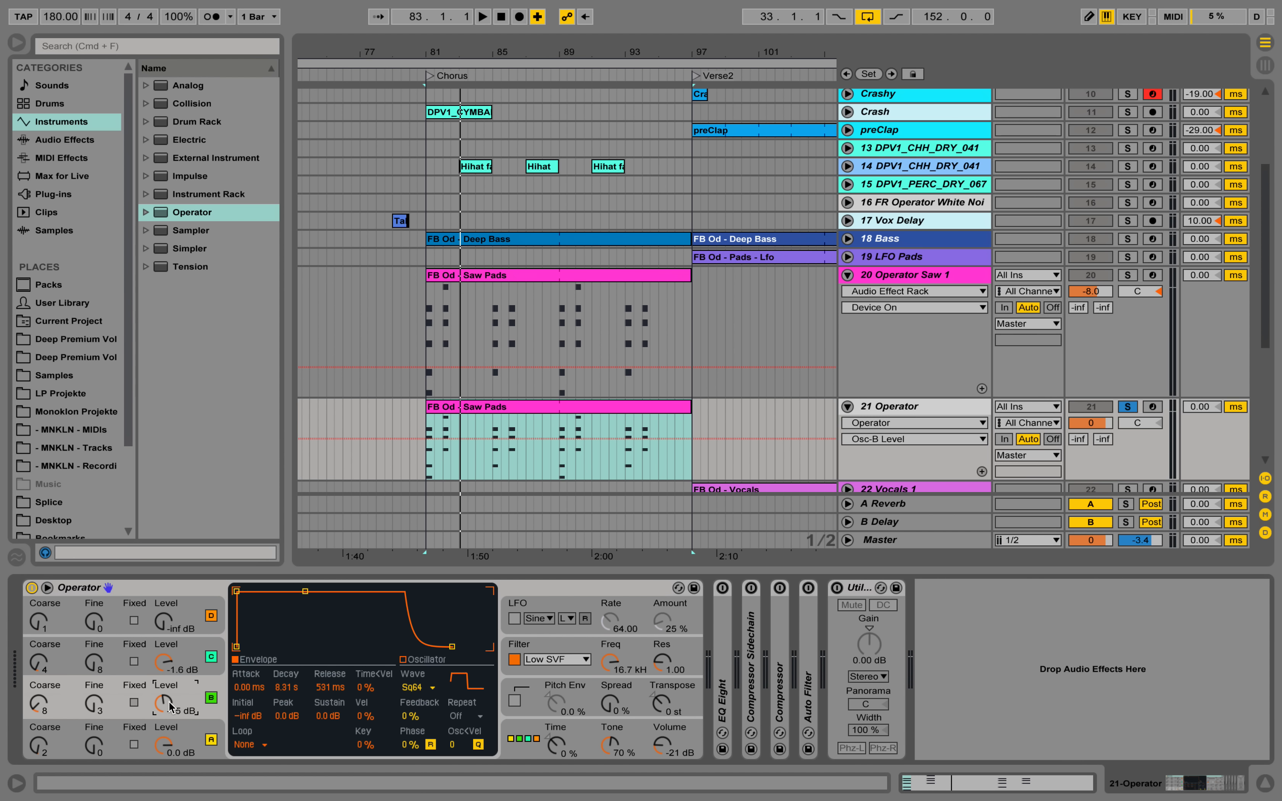
Step: Lower oscillator B's level to -17 dB and play the chords
{"action": "left_click_drag", "start_coordinate": [167, 706], "coordinate": [167, 709]}
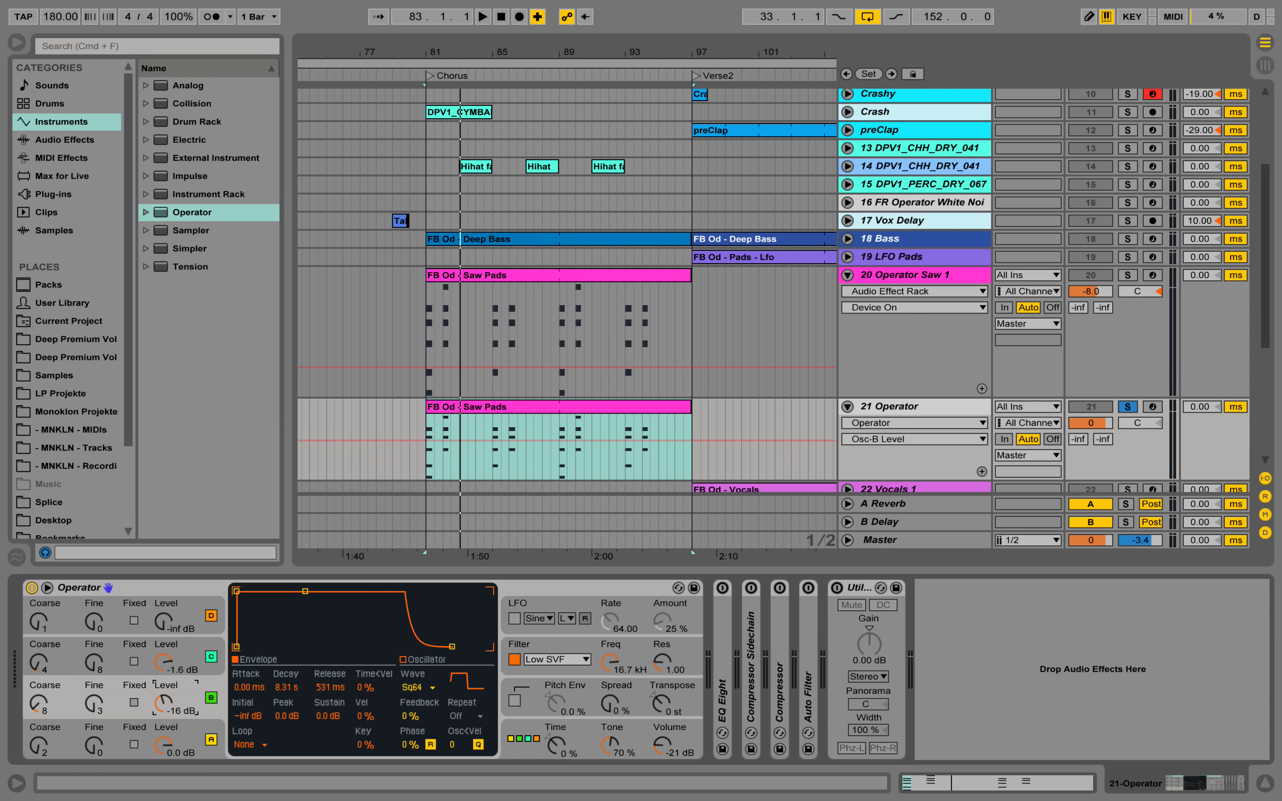
{"action": "key", "text": "space"}
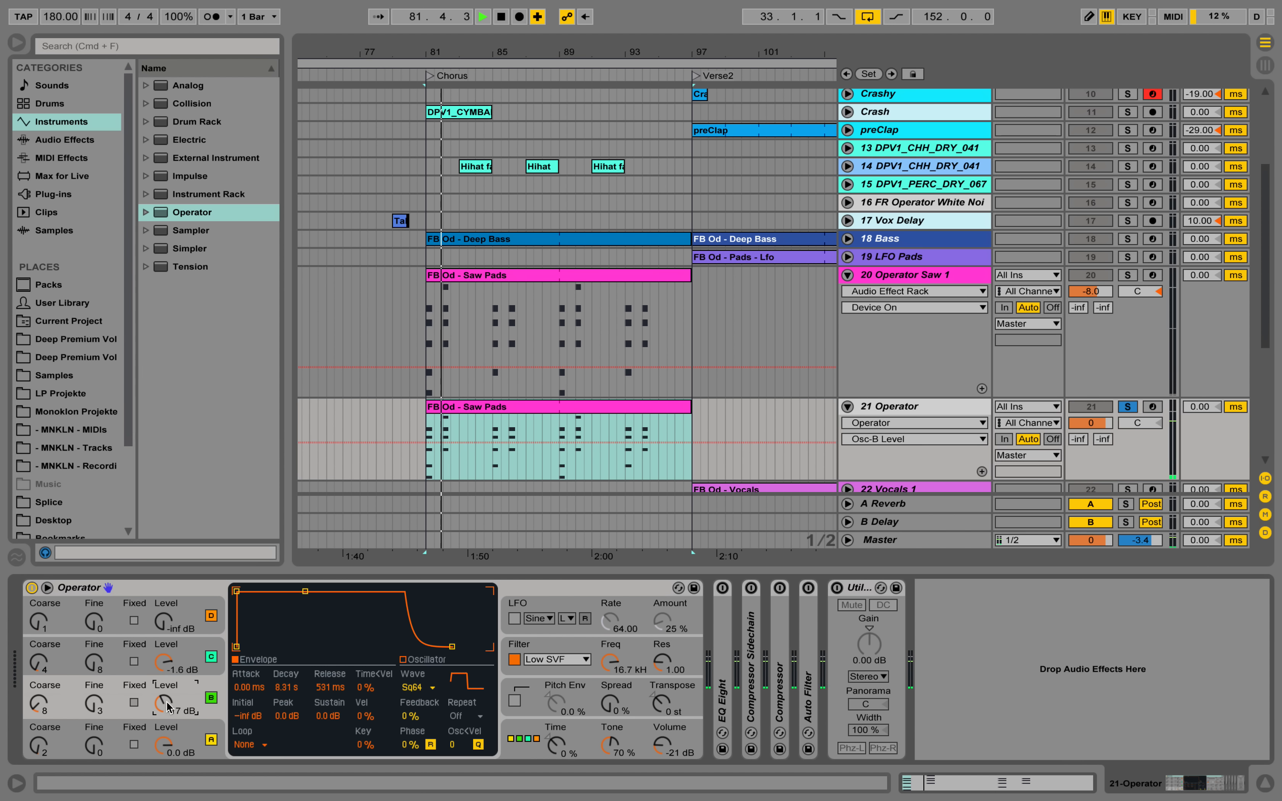
{"action": "key", "text": "space"}
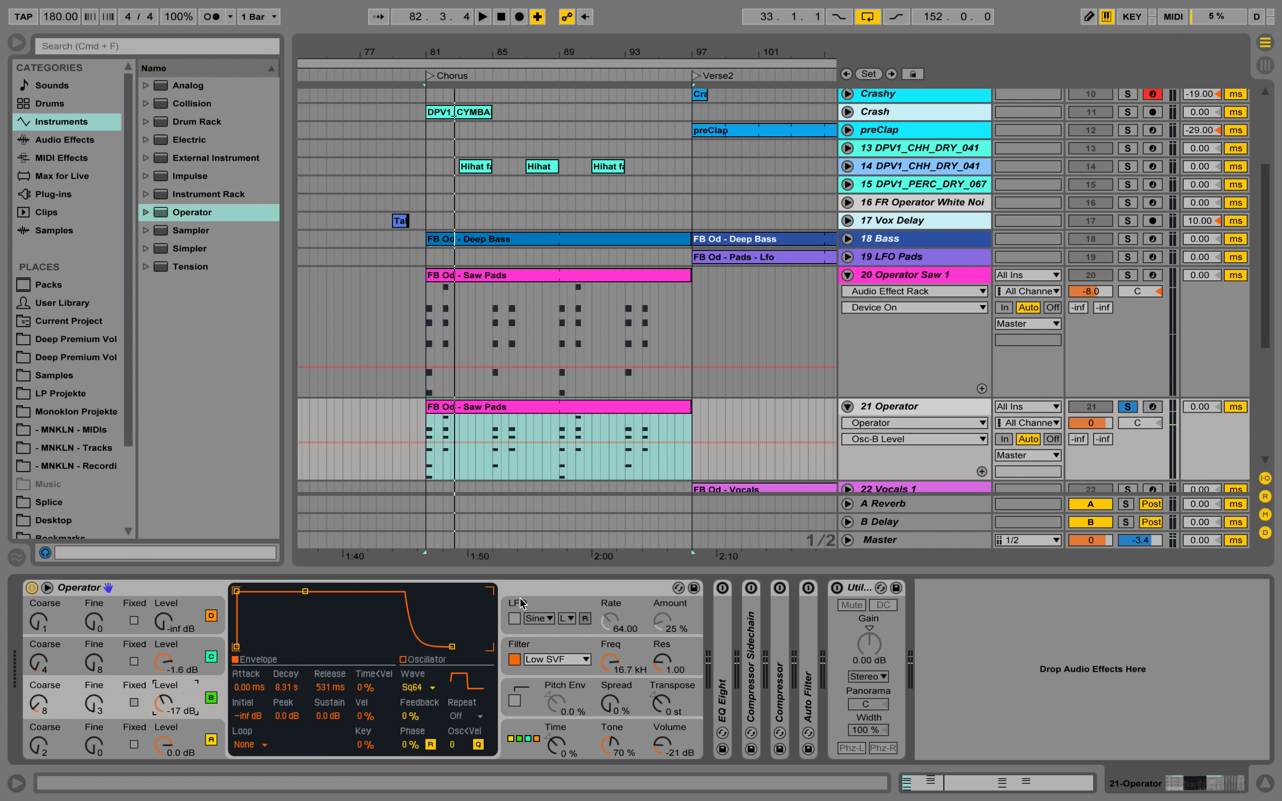
Step: Solo the Operator Saw 1 track to hear its chords for comparison, and return the solo to the 21 Operator track
{"action": "left_click", "coordinate": [1129, 275]}
{"action": "key", "text": "space"}
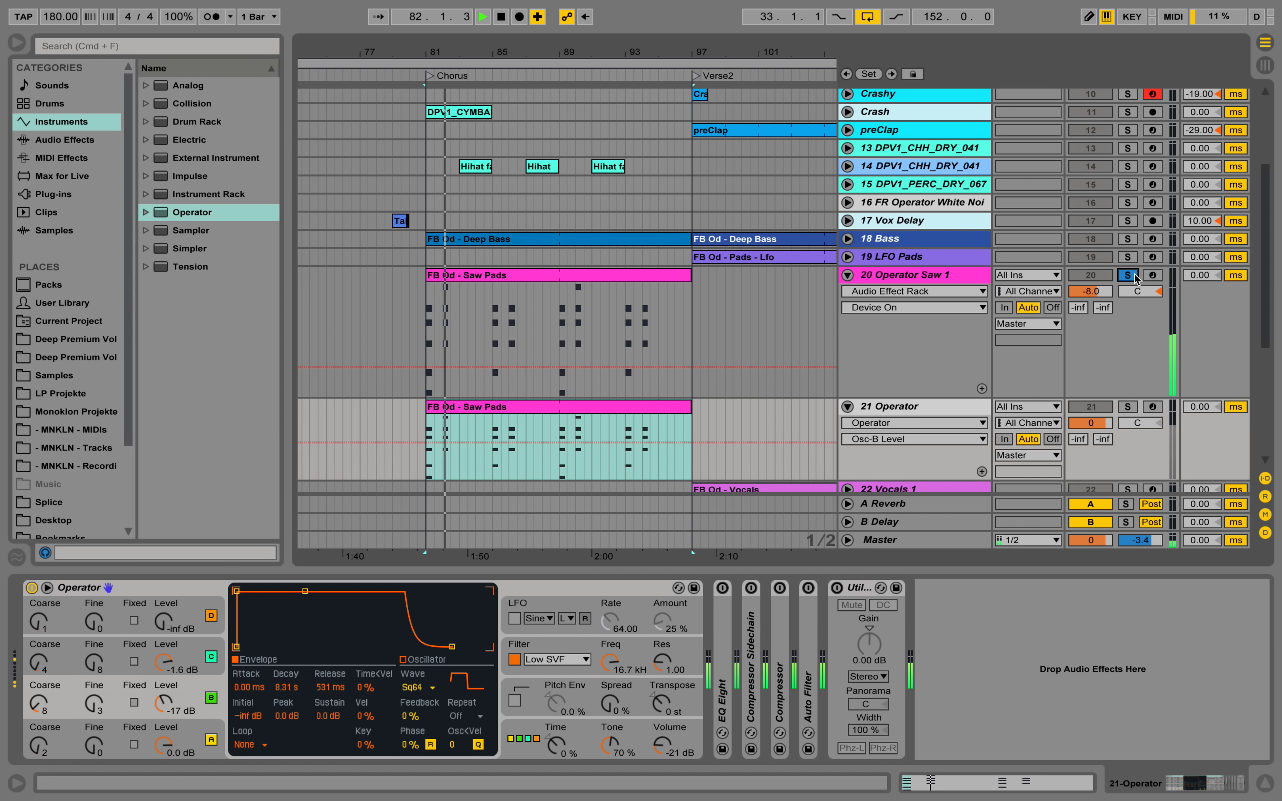
{"action": "key", "text": "space"}
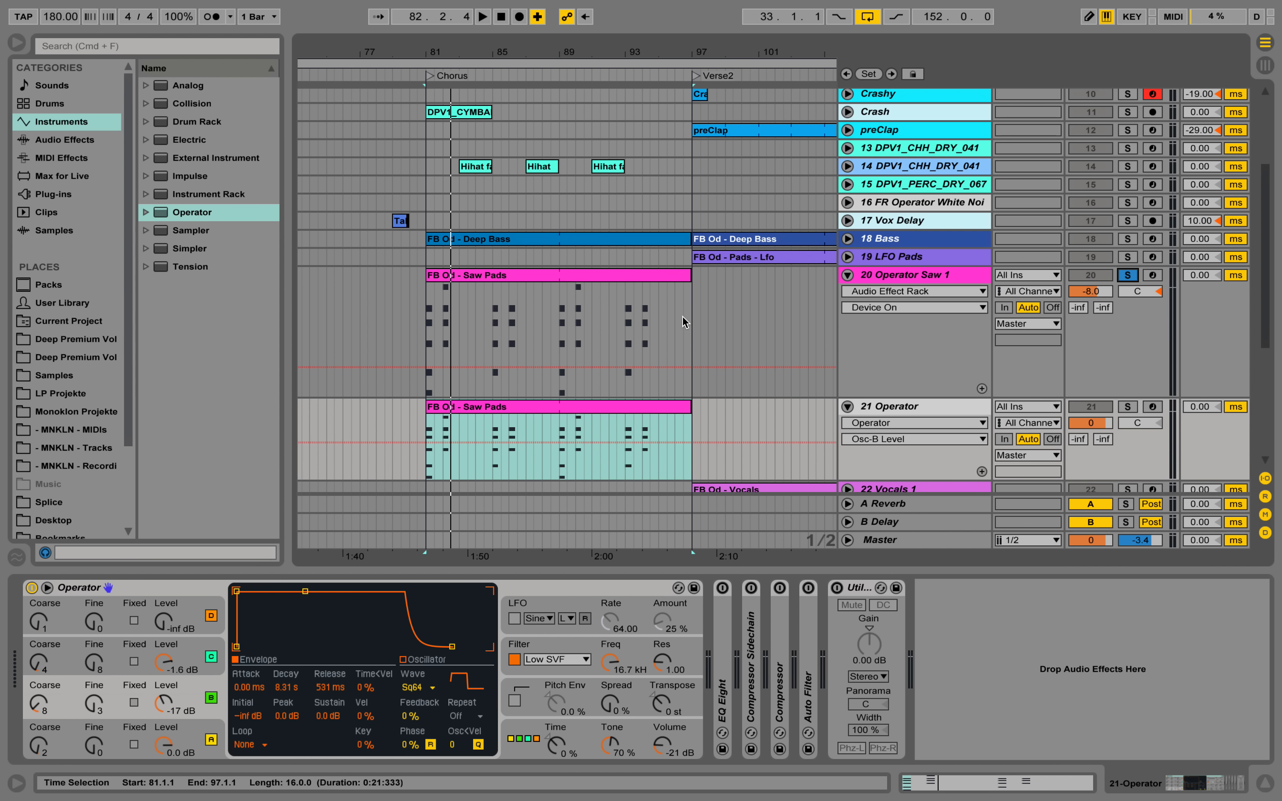
{"action": "left_click", "coordinate": [1129, 407]}
{"action": "left_click", "coordinate": [924, 408]}
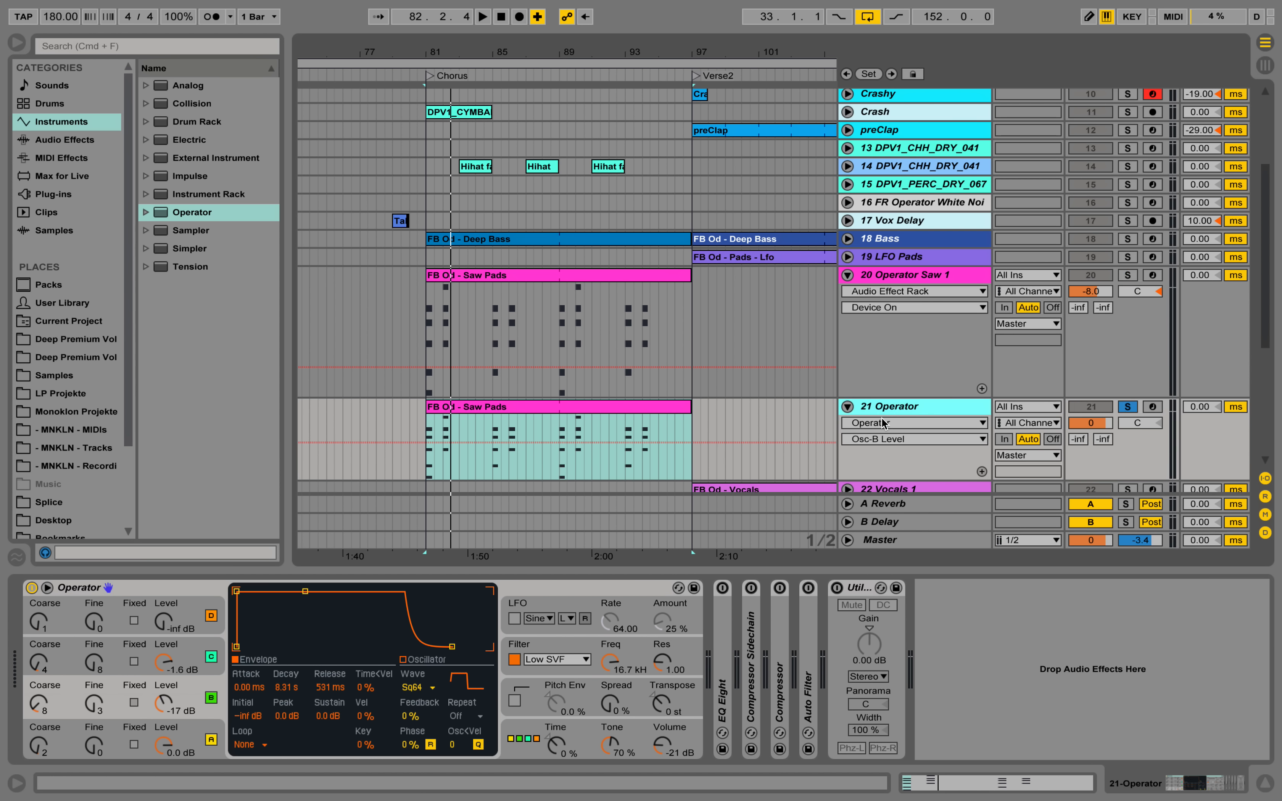
Step: Enable Operator's pitch envelope, set Spread to 100 %, and play the chords
{"action": "left_click", "coordinate": [514, 702]}
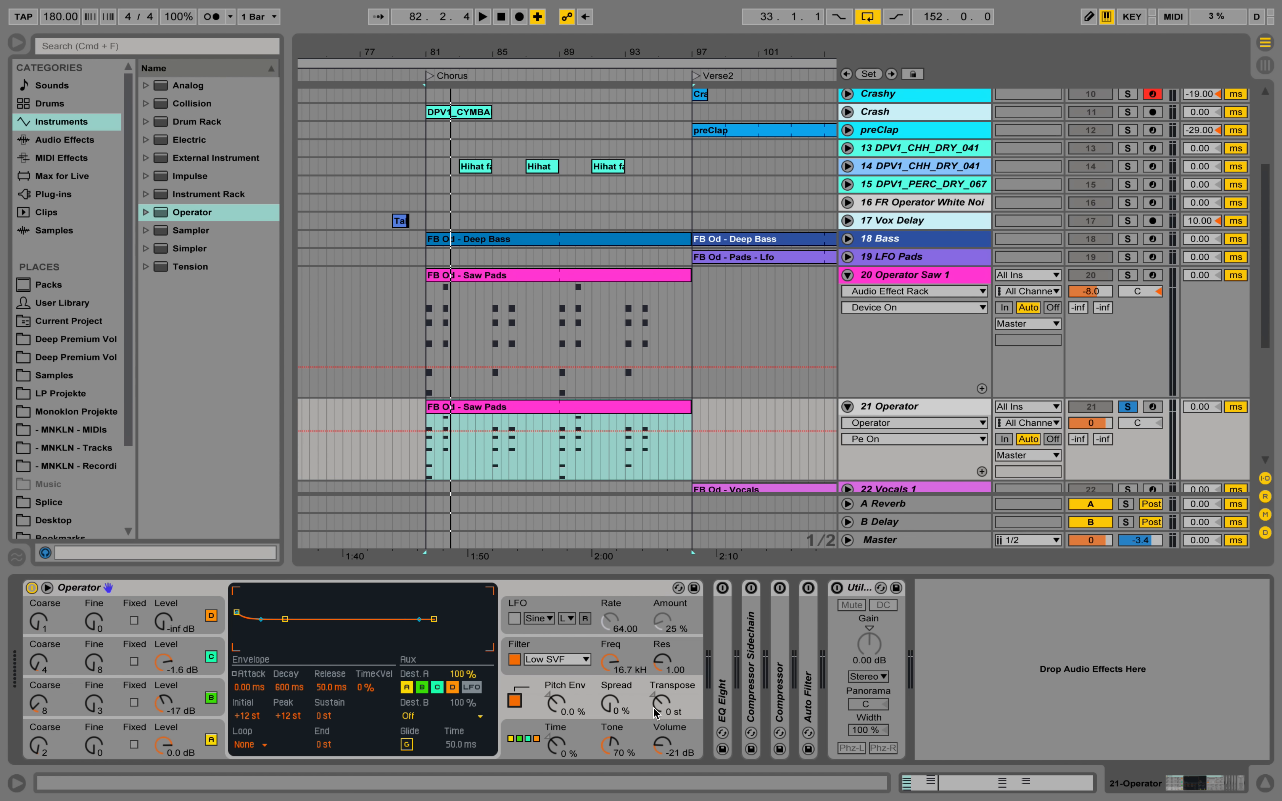
{"action": "left_click_drag", "start_coordinate": [612, 712], "coordinate": [612, 625]}
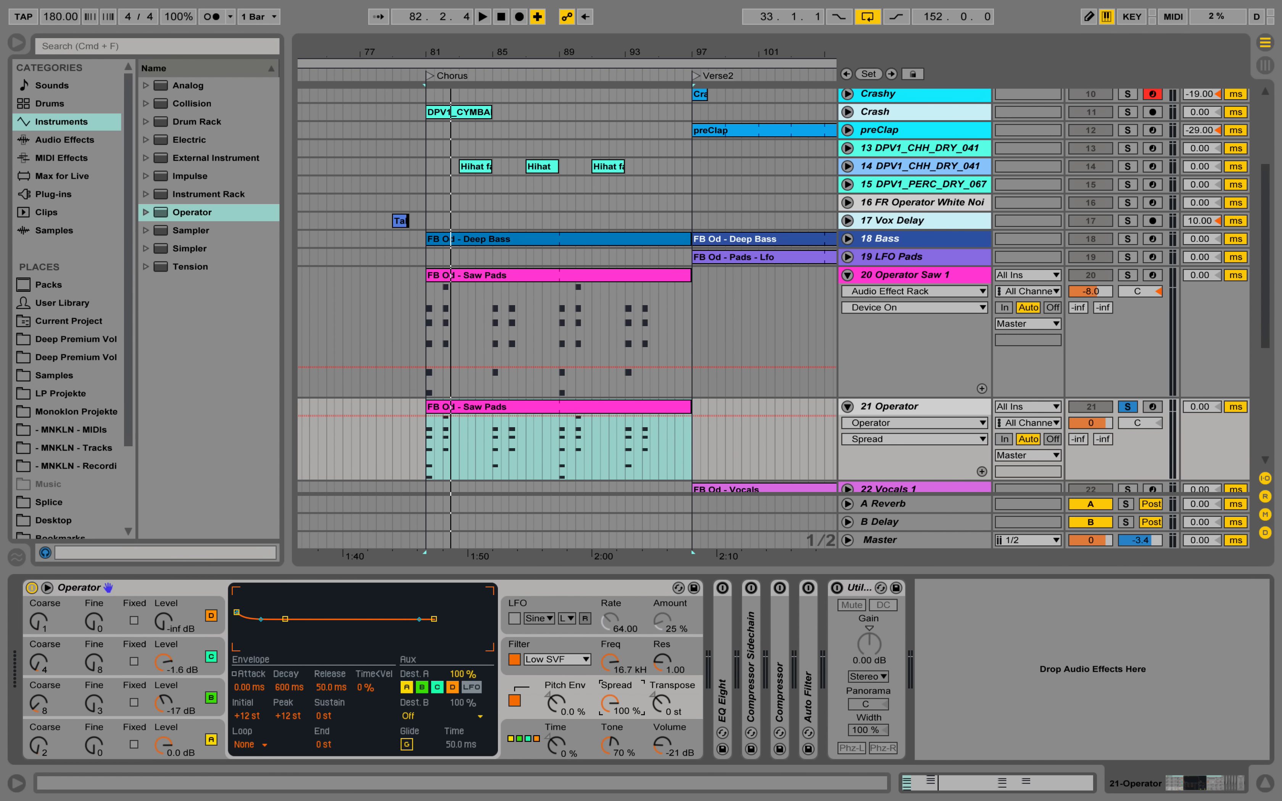
{"action": "key", "text": "space"}
{"action": "mouse_move", "coordinate": [581, 751]}
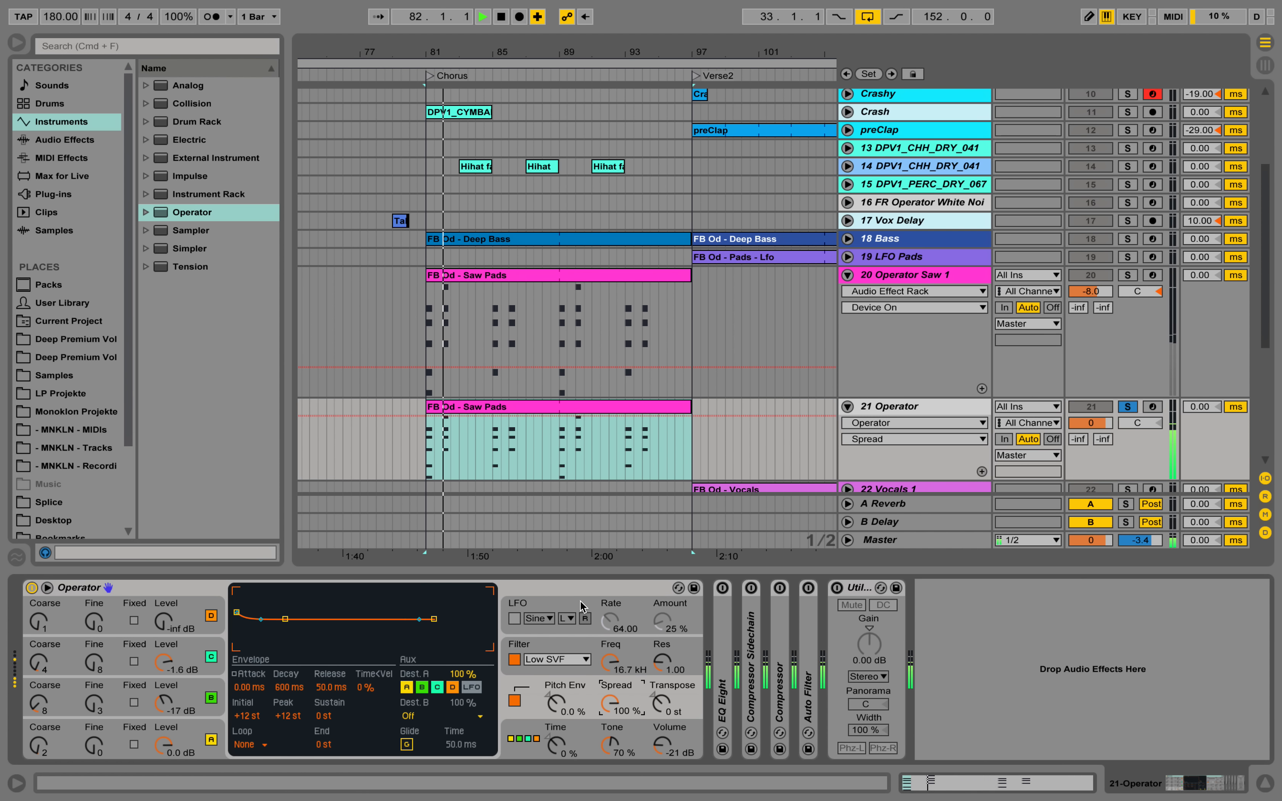
{"action": "key", "text": "space"}
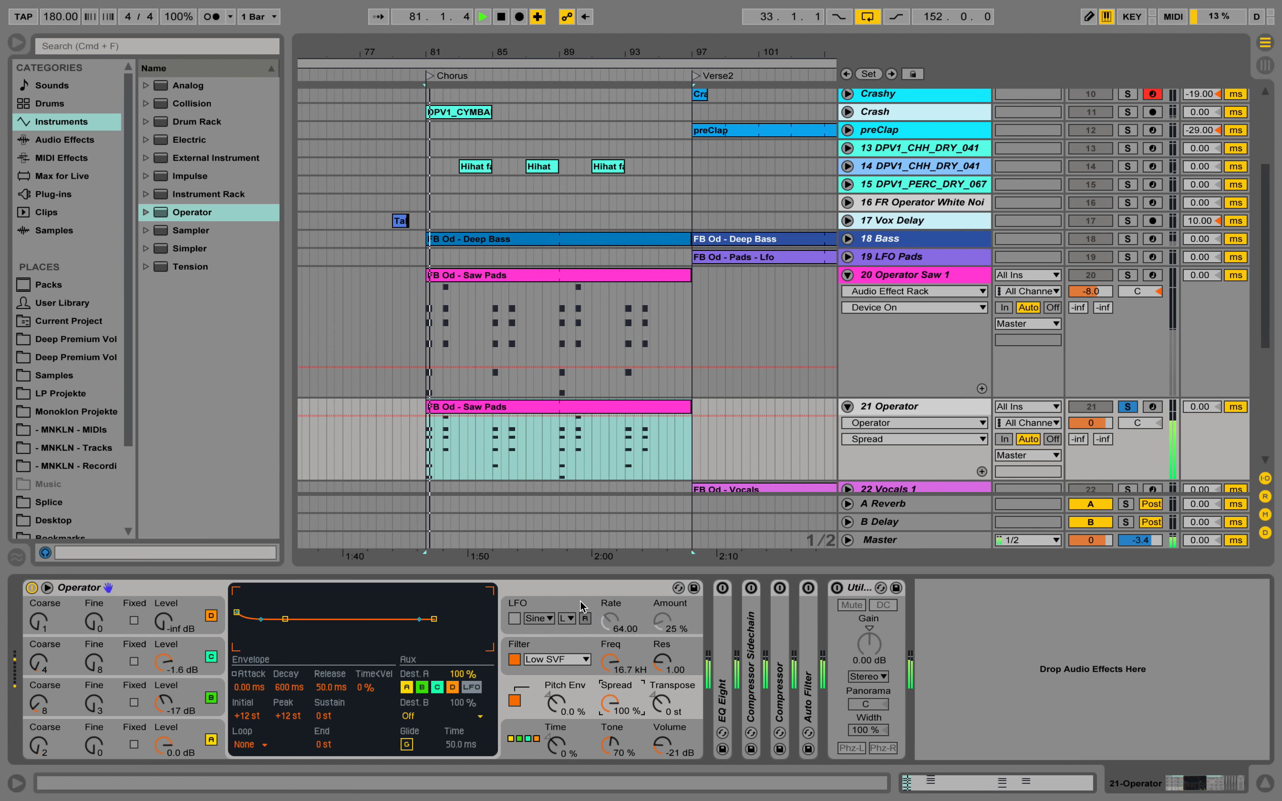
{"action": "key", "text": "space"}
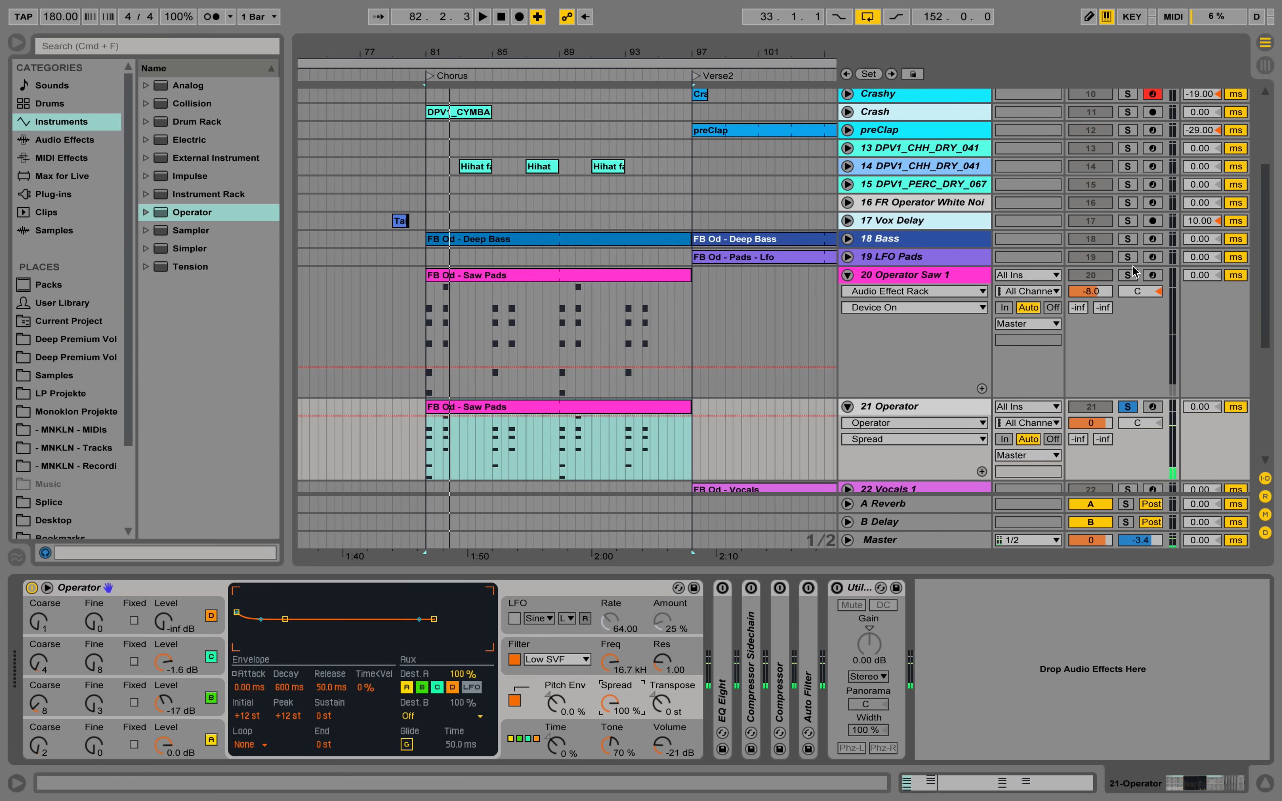
Step: Solo the Operator Saw 1 track and play it to compare with the widened sound
{"action": "left_click", "coordinate": [1127, 275]}
{"action": "key", "text": "space"}
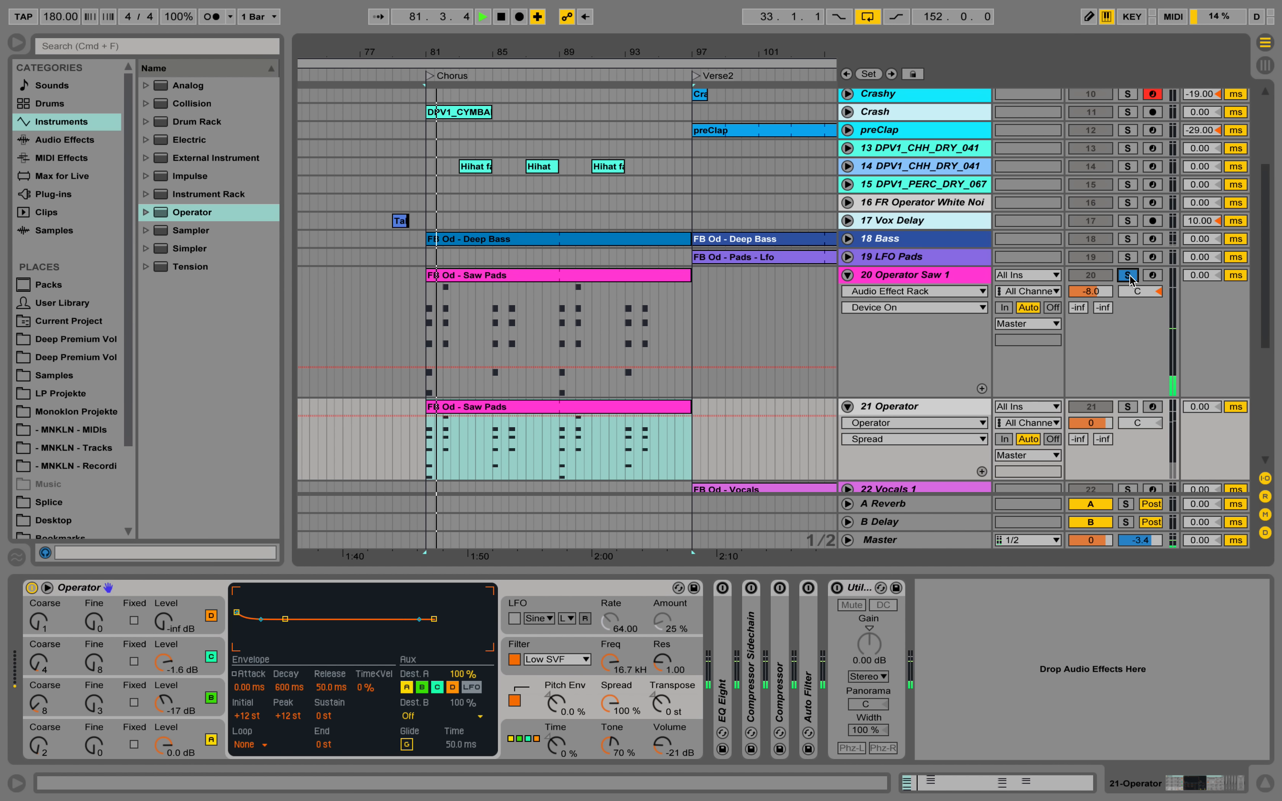
{"action": "key", "text": "space"}
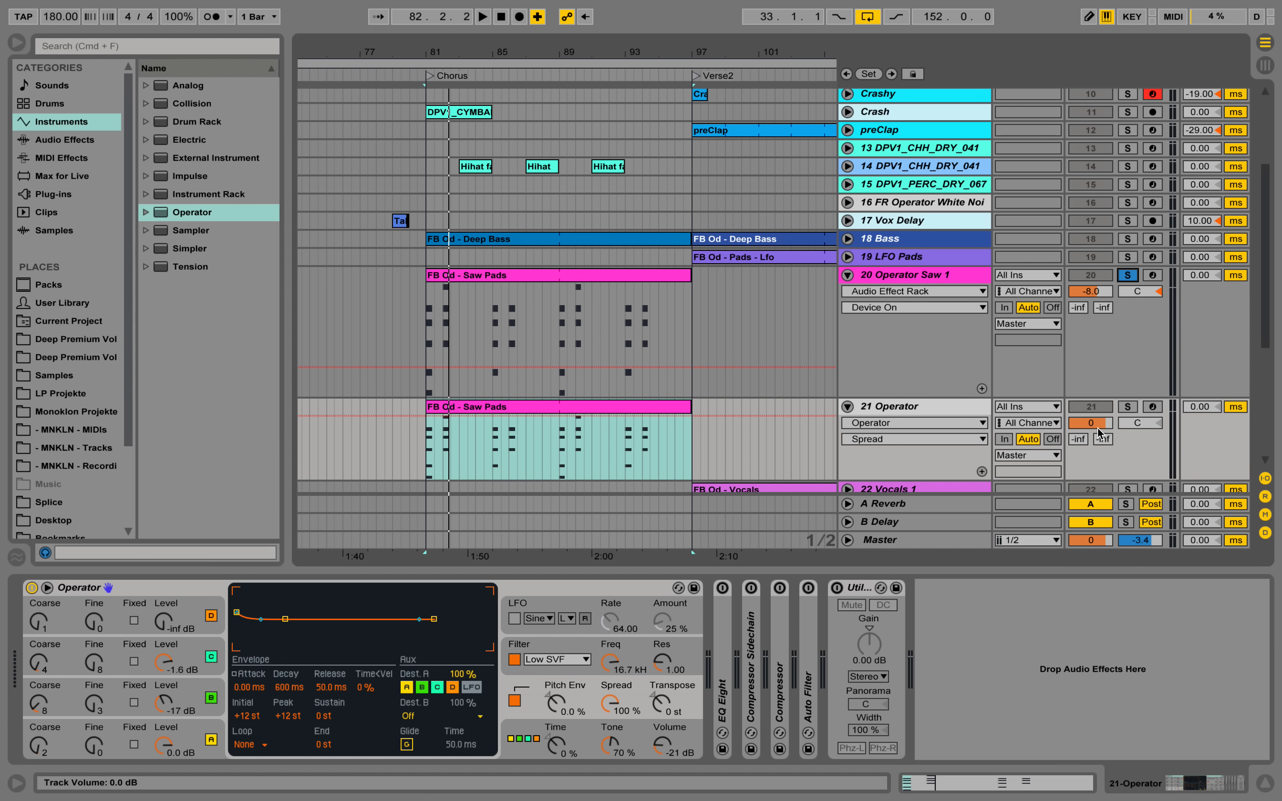
Step: Set the 21 Operator track's volume to -8.0 dB and audition it in solo against Operator Saw 1
{"action": "left_click_drag", "start_coordinate": [1091, 423], "coordinate": [1091, 477]}
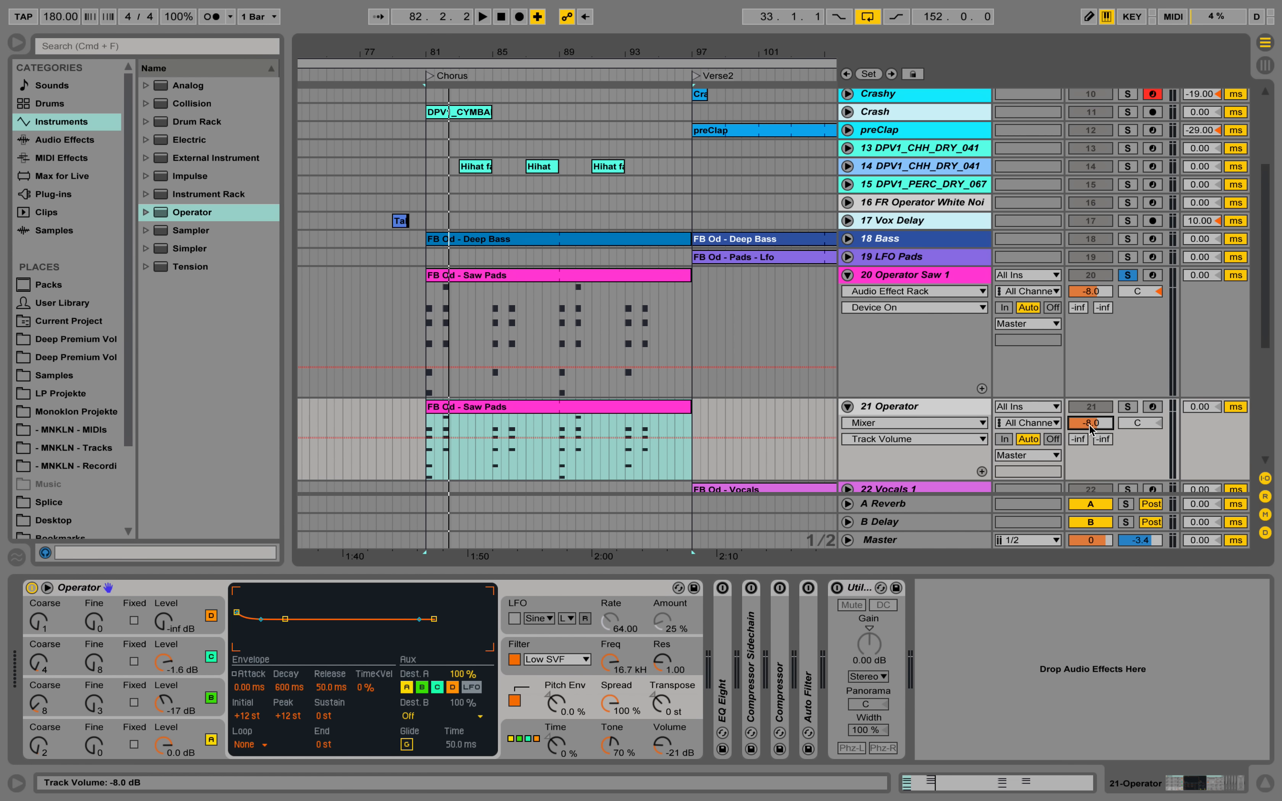
{"action": "key", "text": "space"}
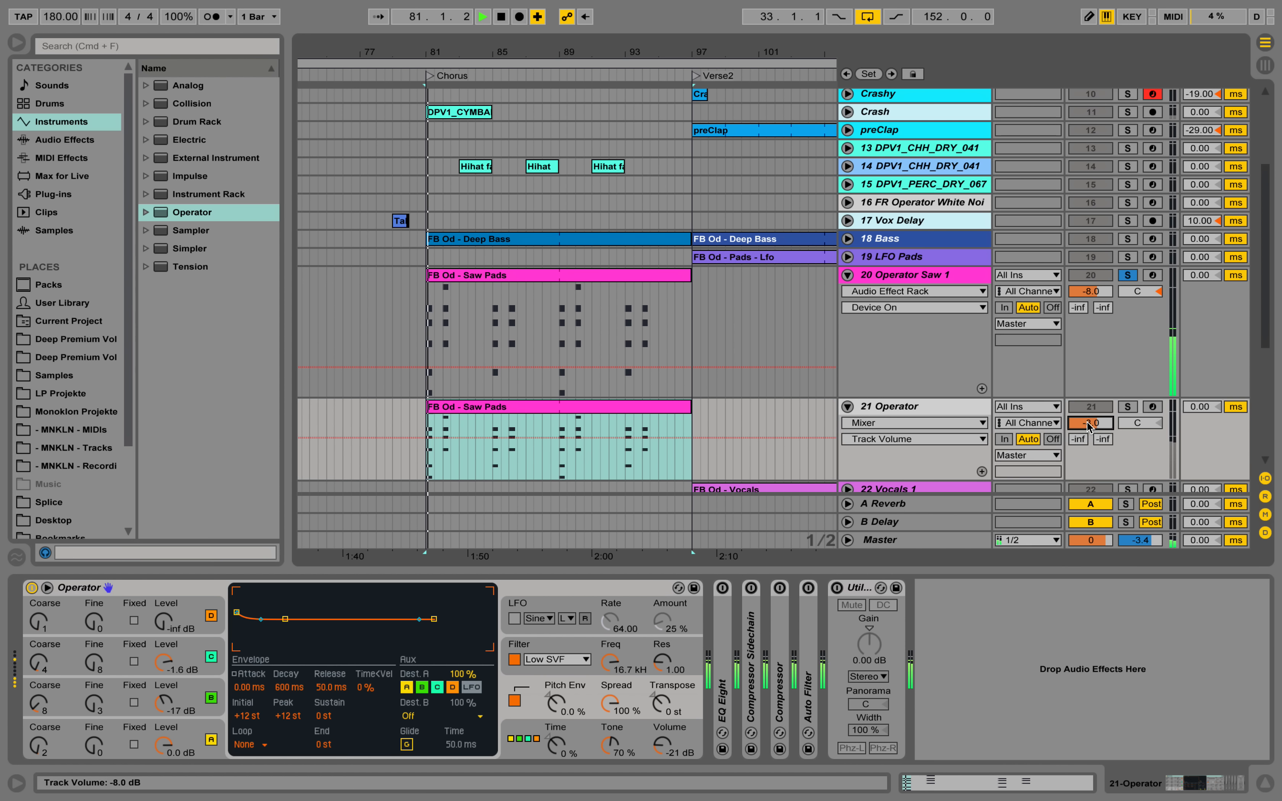
{"action": "left_click", "coordinate": [1127, 407]}
{"action": "key", "text": "space"}
{"action": "key", "text": "space"}
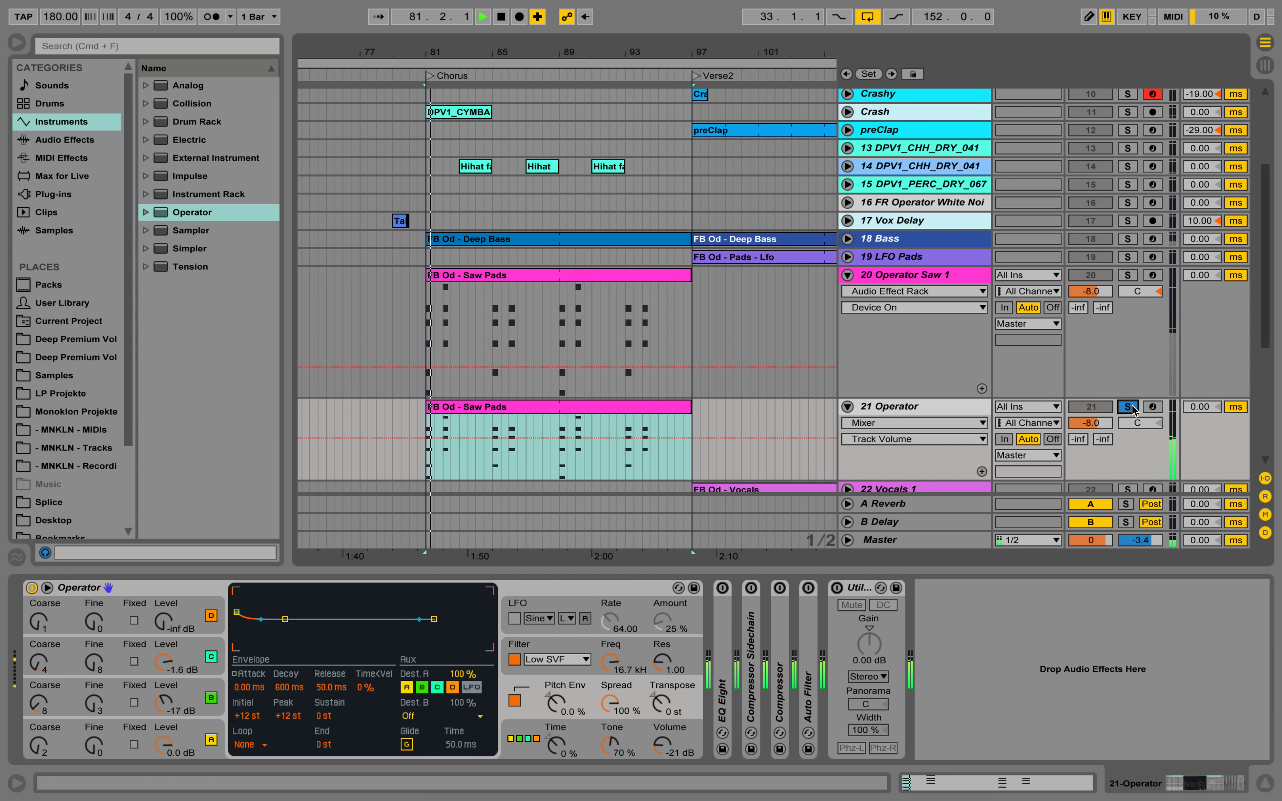
{"action": "key", "text": "space"}
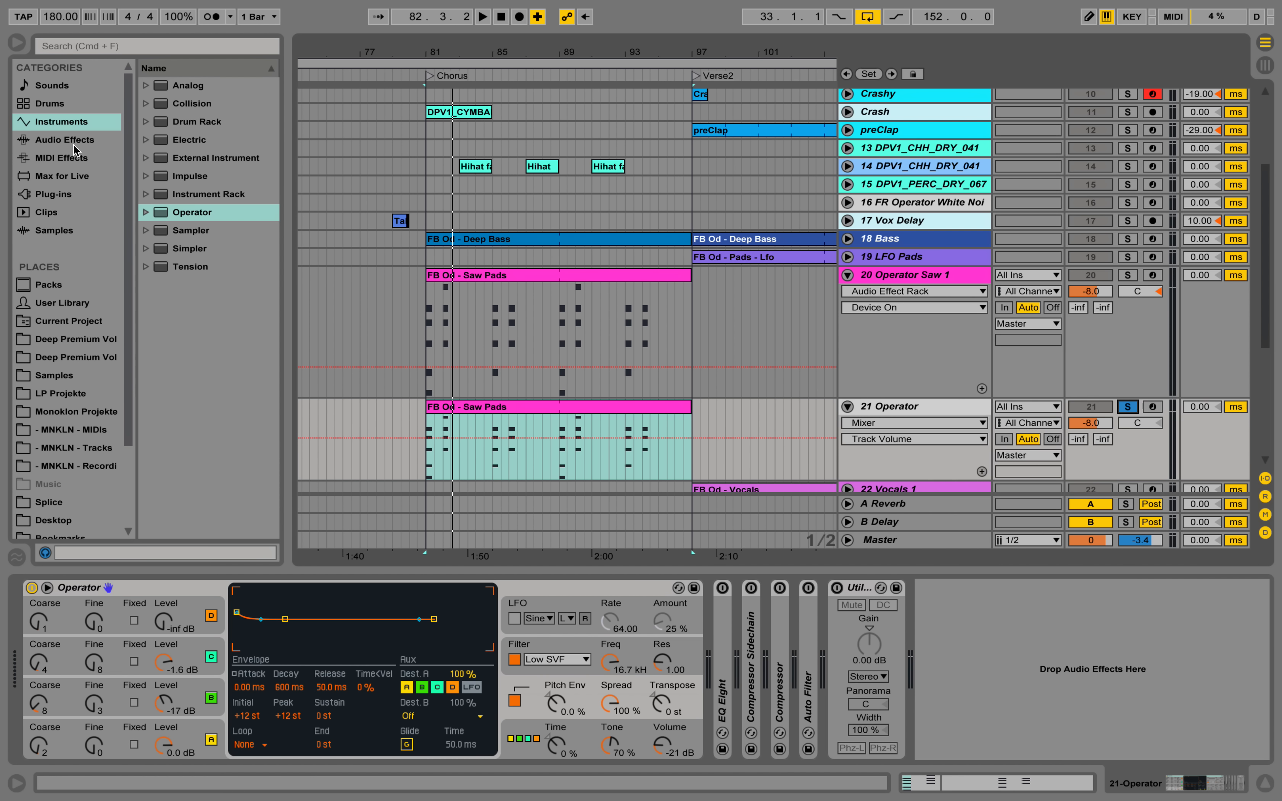
Step: Add the Glue Compressor preset "Mastering - add sustain" directly after Operator on the 21 Operator track
{"action": "left_click", "coordinate": [69, 142]}
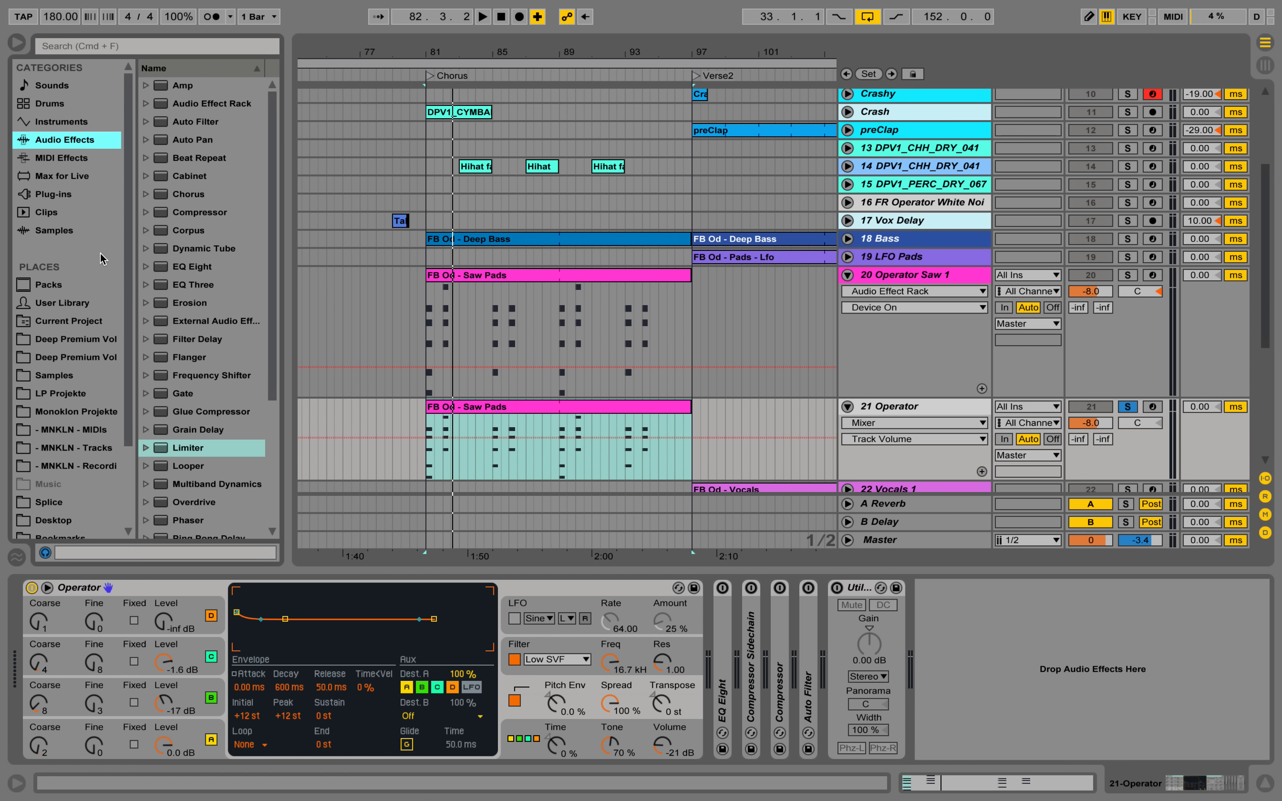
{"action": "left_click", "coordinate": [148, 411]}
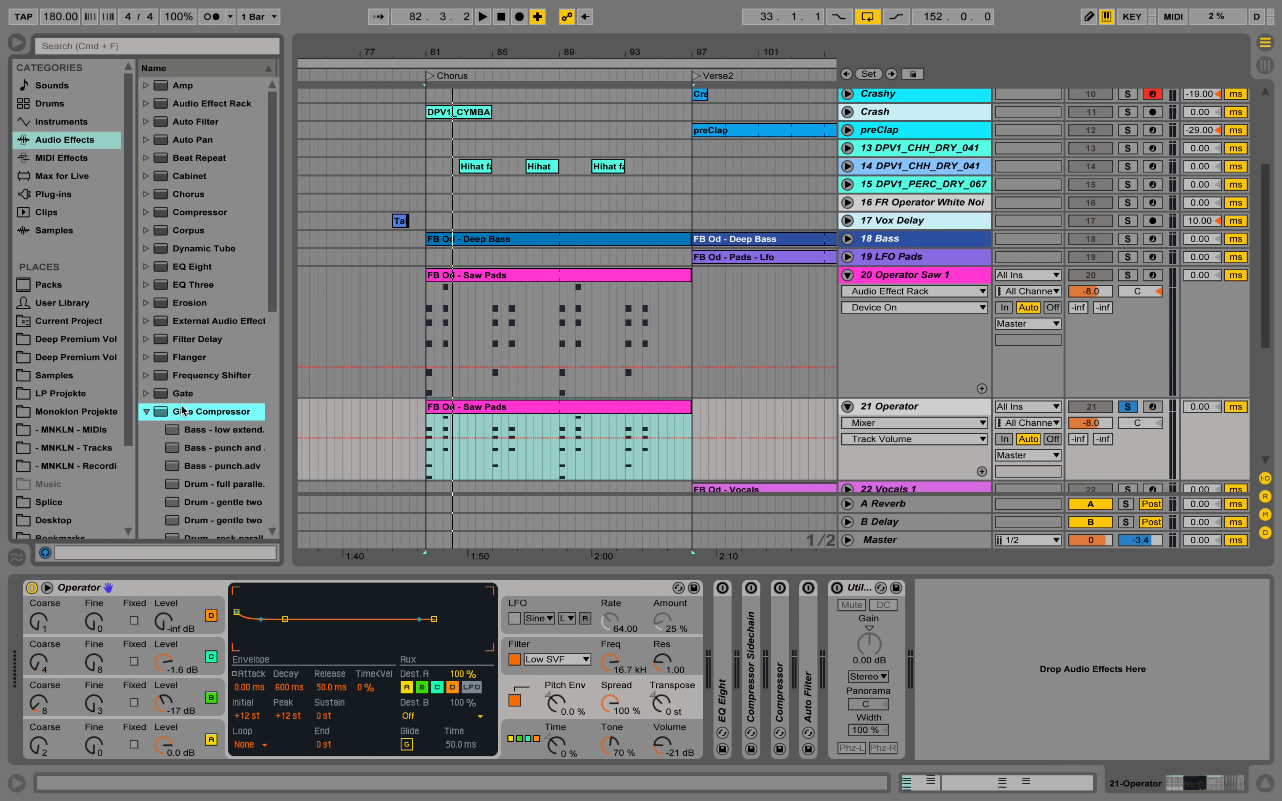
{"action": "left_click_drag", "start_coordinate": [288, 300], "coordinate": [715, 615]}
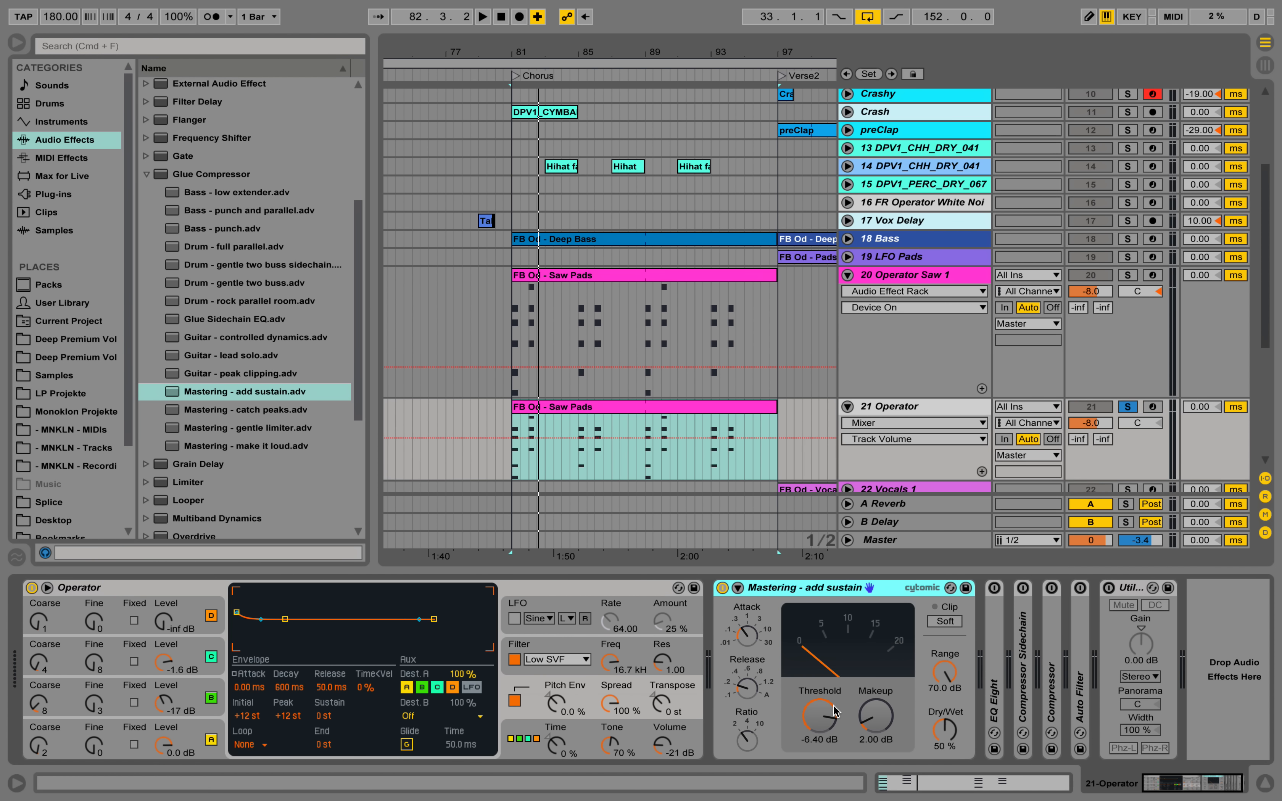
Step: Set the Glue Compressor's threshold to -14.3 dB while playing the chords
{"action": "left_click_drag", "start_coordinate": [833, 715], "coordinate": [832, 738]}
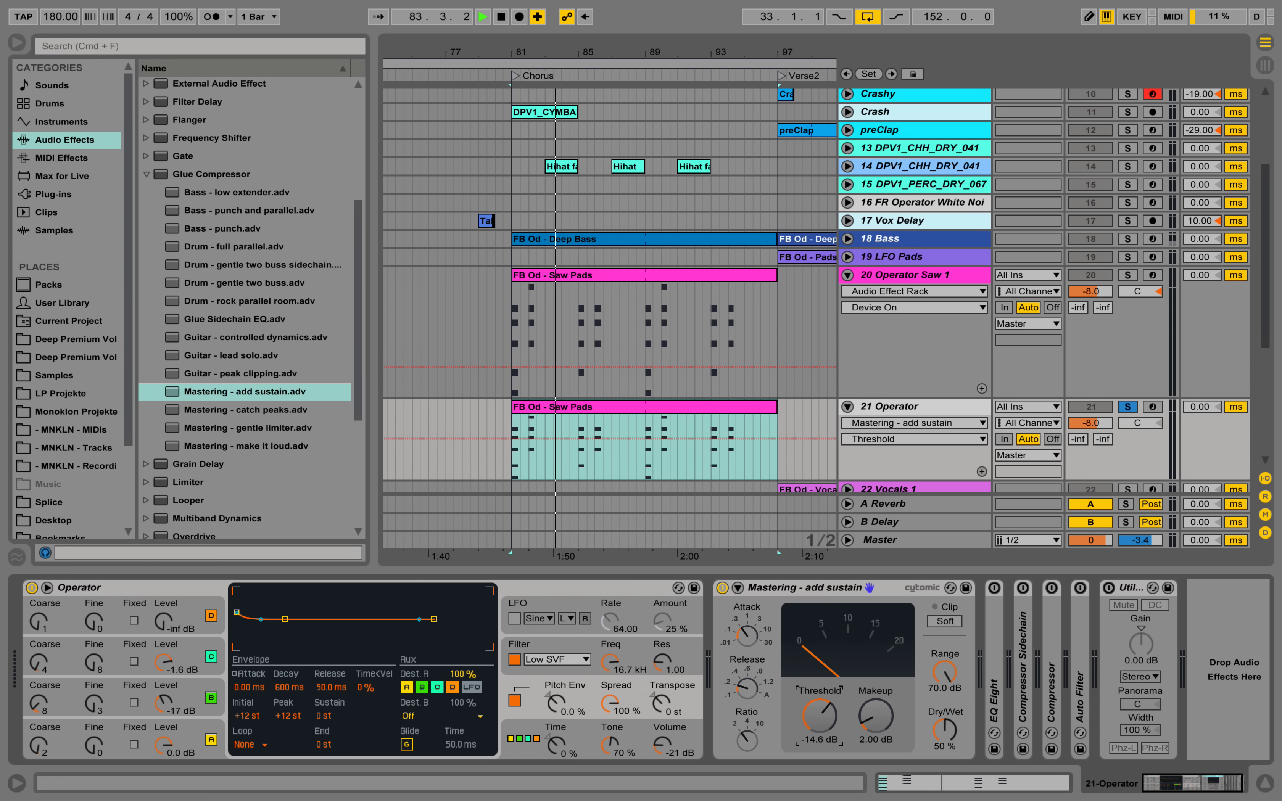
{"action": "key", "text": "space"}
{"action": "key", "text": "space"}
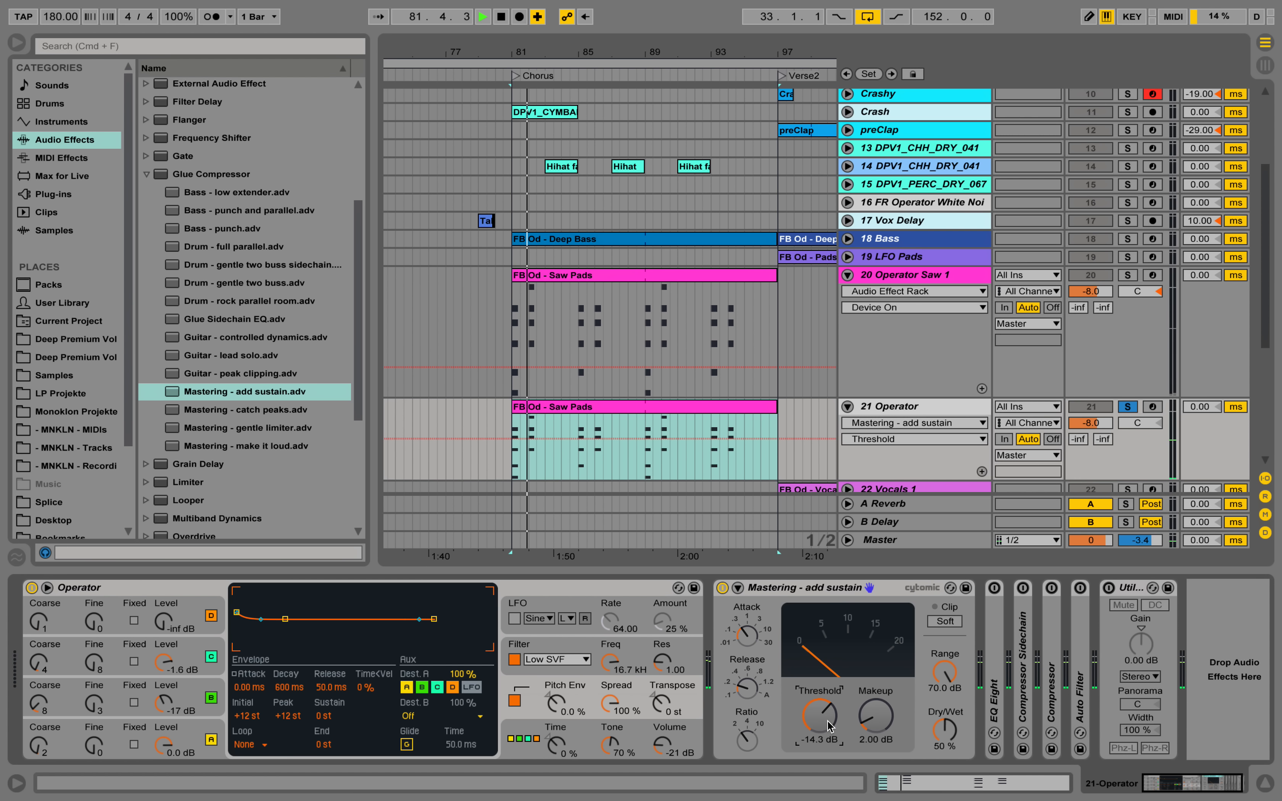
Step: Raise the Glue Compressor's makeup gain to 8.10 dB while auditioning the chords
{"action": "left_click_drag", "start_coordinate": [876, 715], "coordinate": [876, 695]}
{"action": "key", "text": "space"}
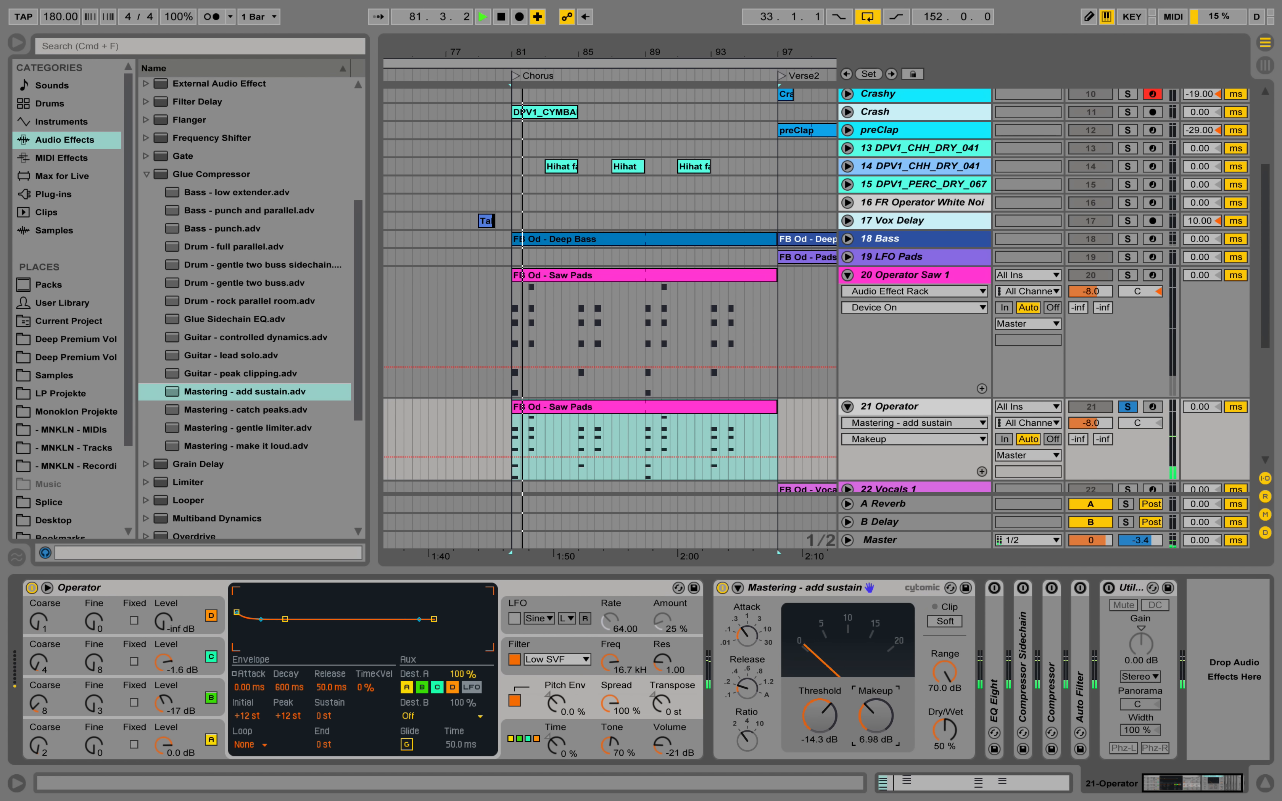
{"action": "key", "text": "space"}
{"action": "key", "text": "space"}
{"action": "left_click_drag", "start_coordinate": [888, 722], "coordinate": [888, 720]}
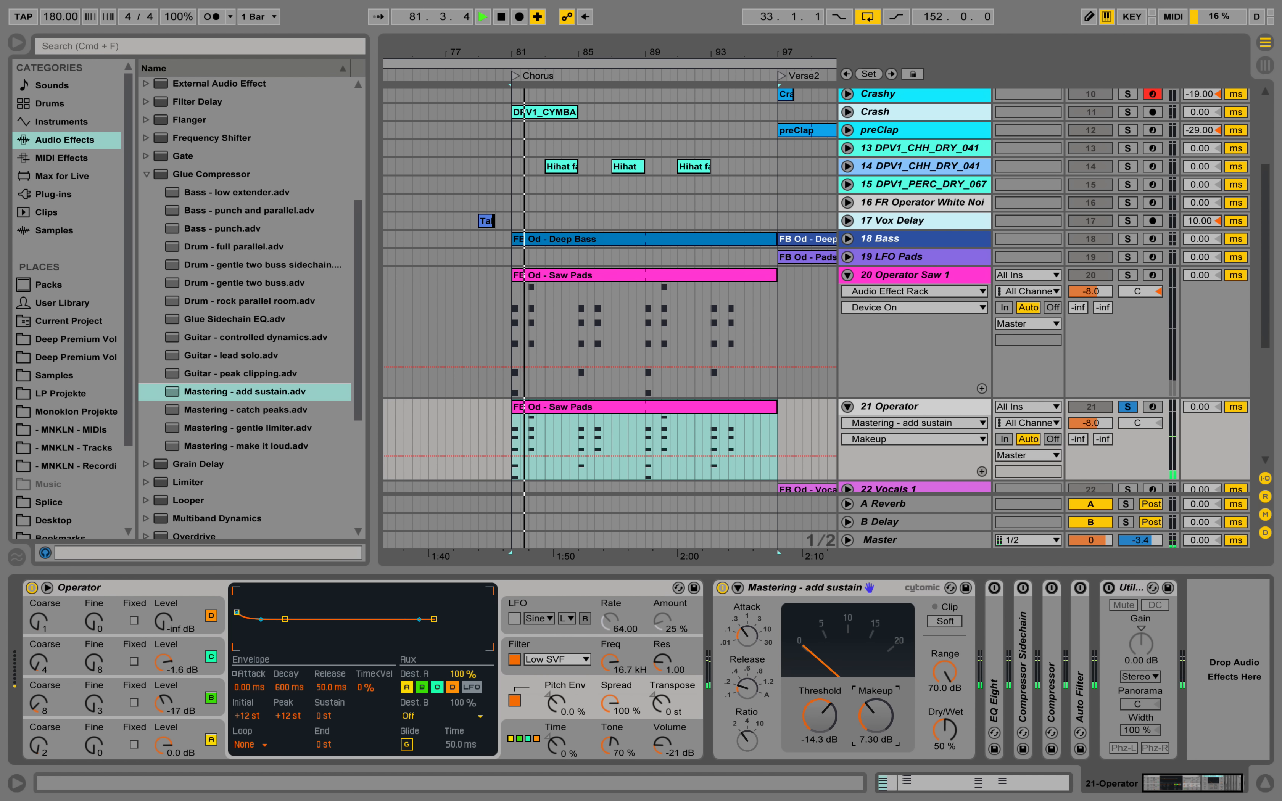
{"action": "key", "text": "space"}
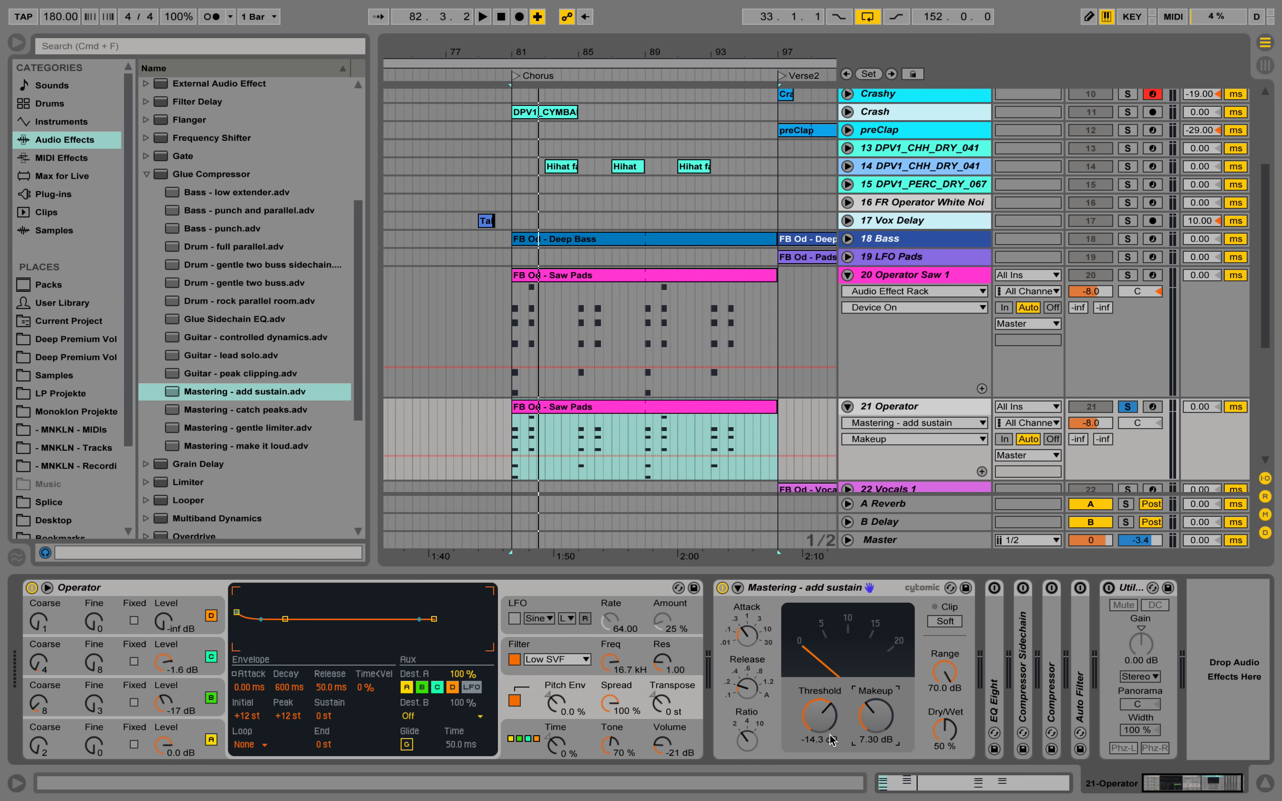
{"action": "left_click_drag", "start_coordinate": [892, 731], "coordinate": [892, 727]}
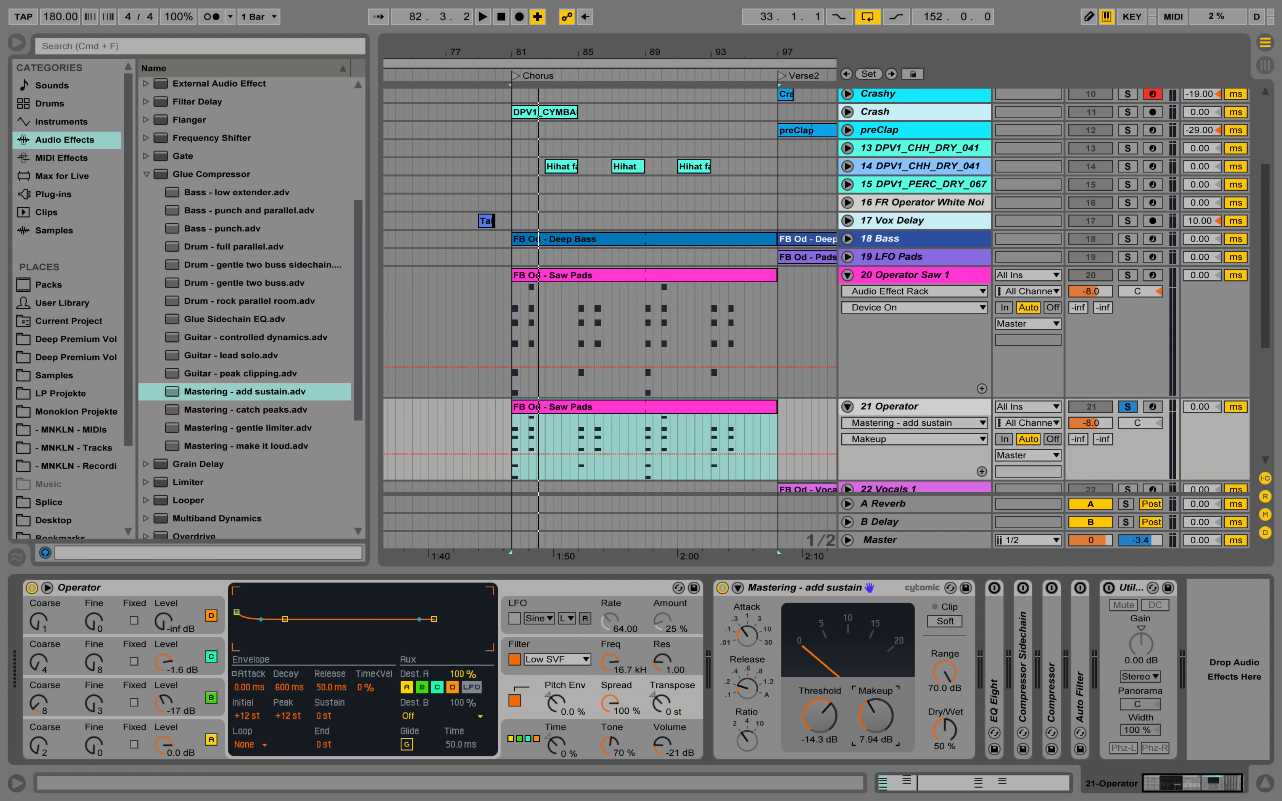
{"action": "key", "text": "space"}
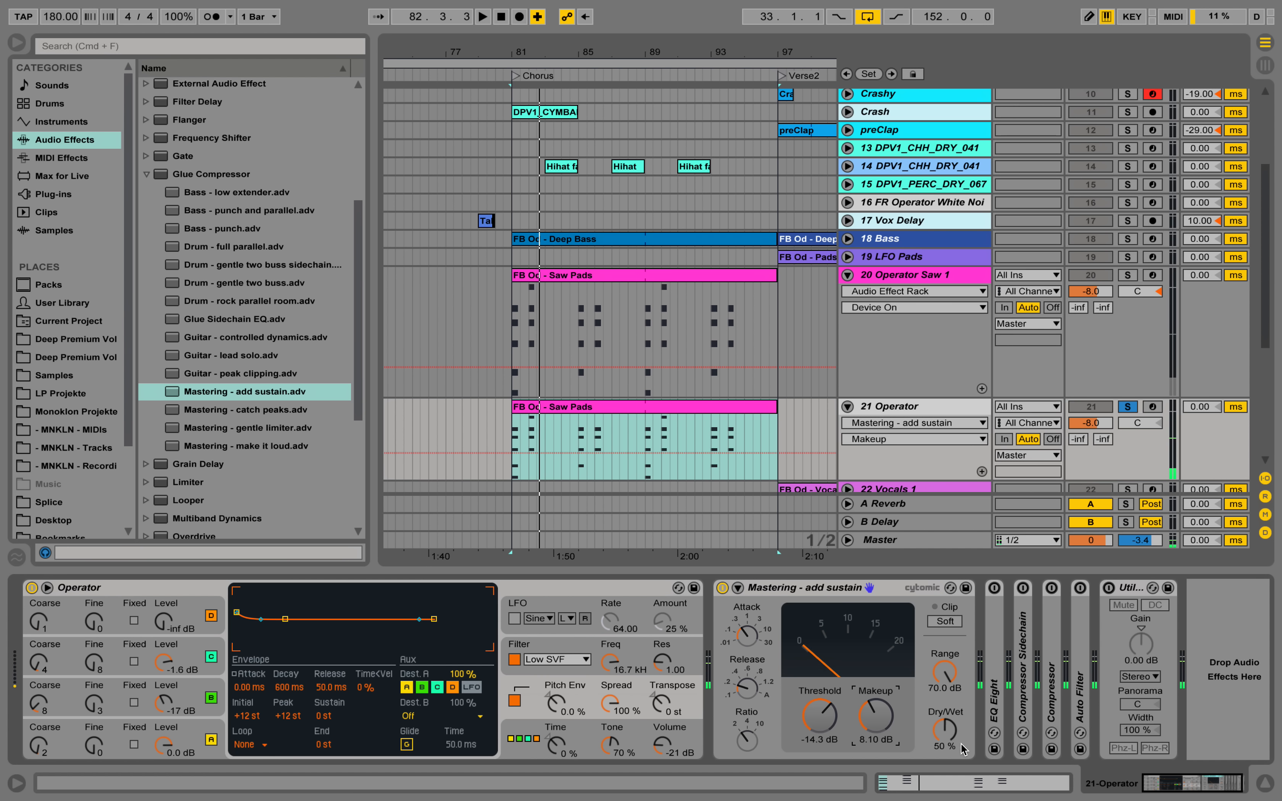
{"action": "key", "text": "space"}
Step: Set the Glue Compressor's Dry/Wet to 100 % and listen to the compressed chords
{"action": "left_click_drag", "start_coordinate": [950, 738], "coordinate": [951, 721]}
{"action": "key", "text": "space"}
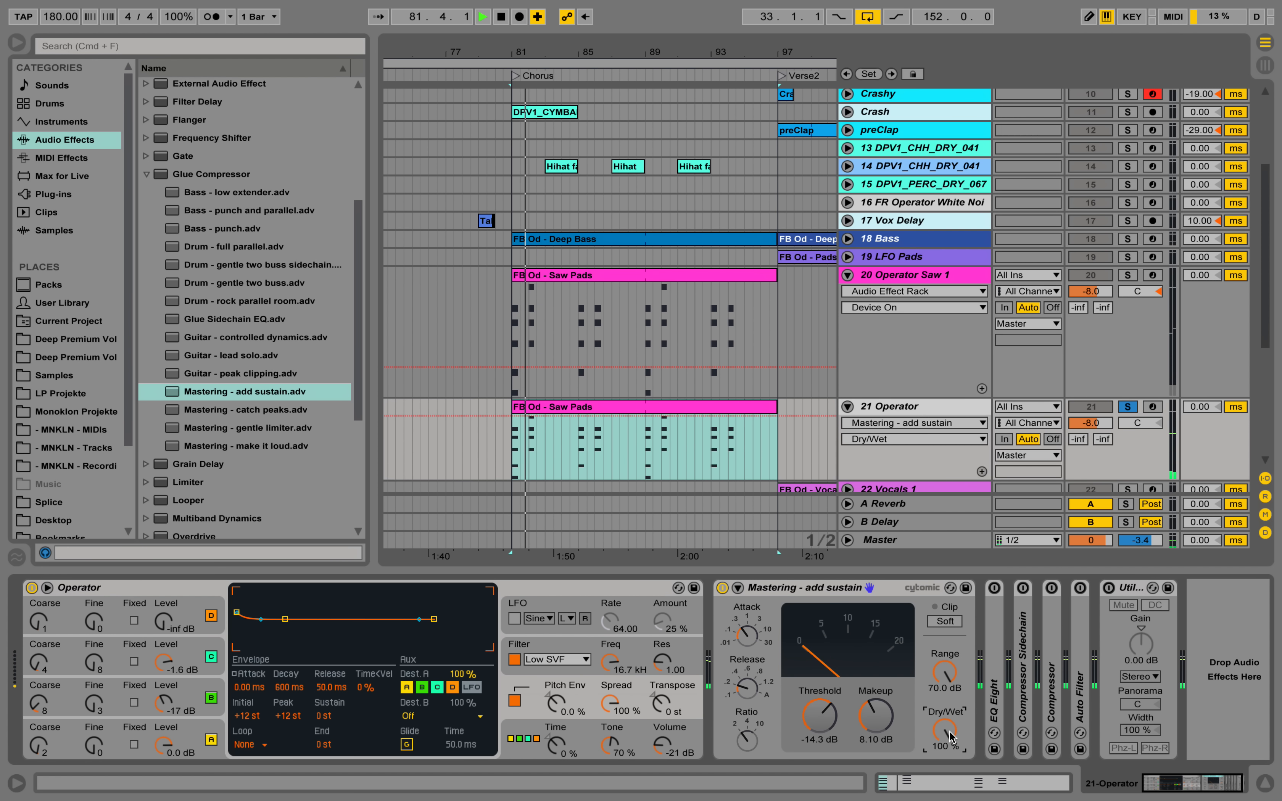
{"action": "key", "text": "space"}
{"action": "key", "text": "space"}
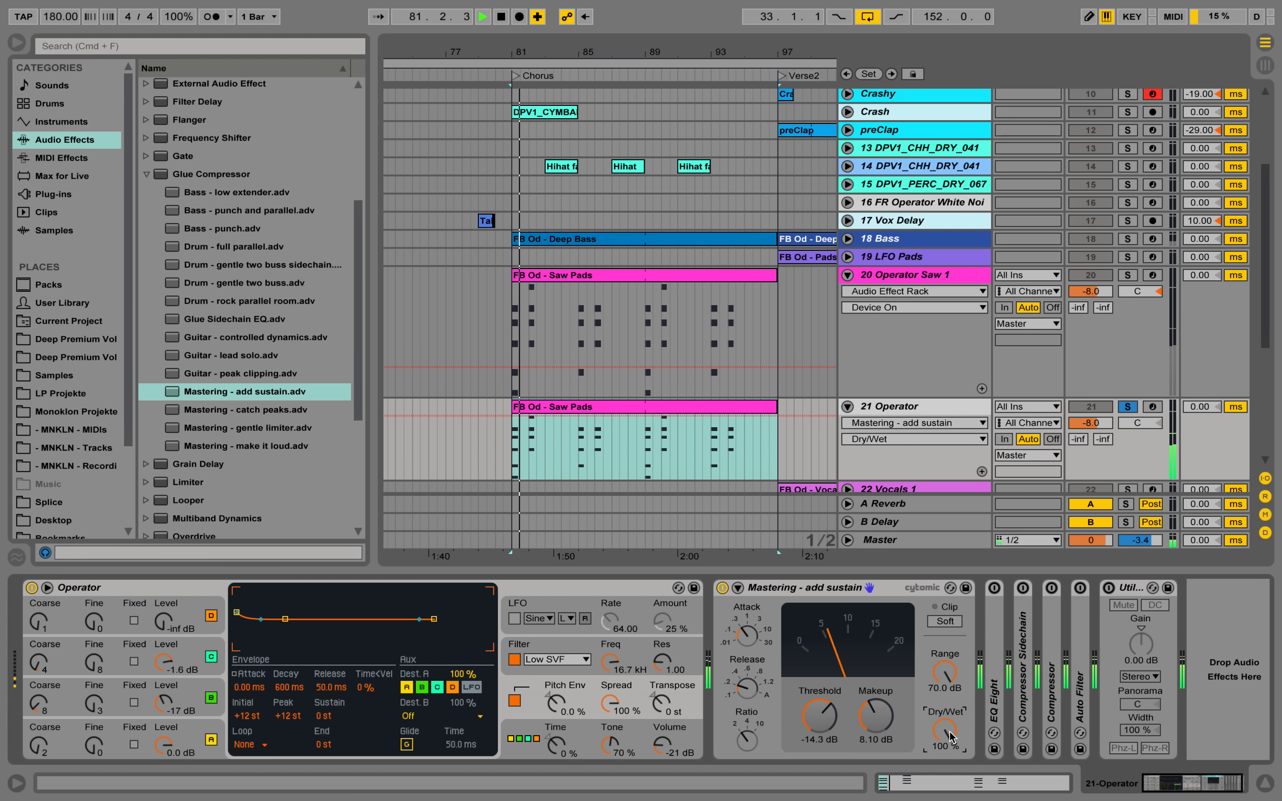
{"action": "key", "text": "space"}
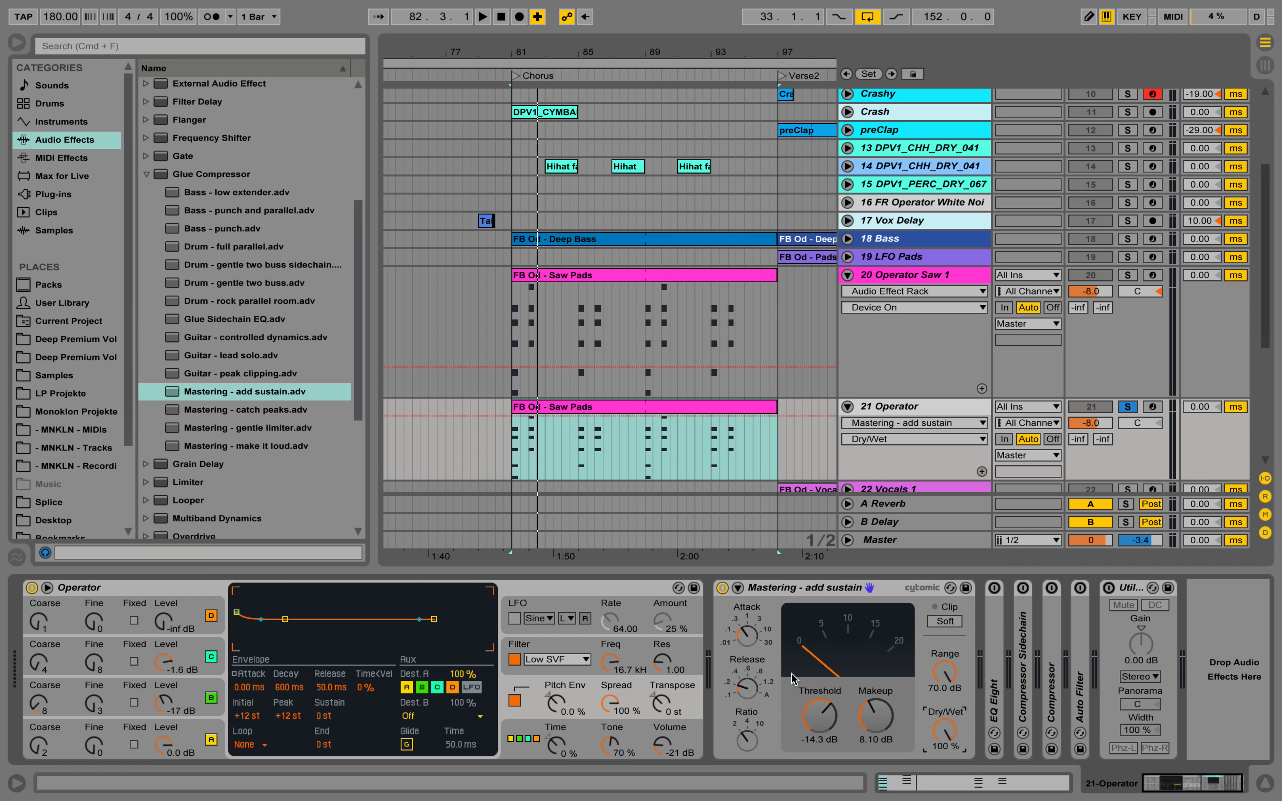
Step: Lower Operator's output volume to -24 dB and play the chords through the compressor
{"action": "left_click_drag", "start_coordinate": [665, 752], "coordinate": [665, 753]}
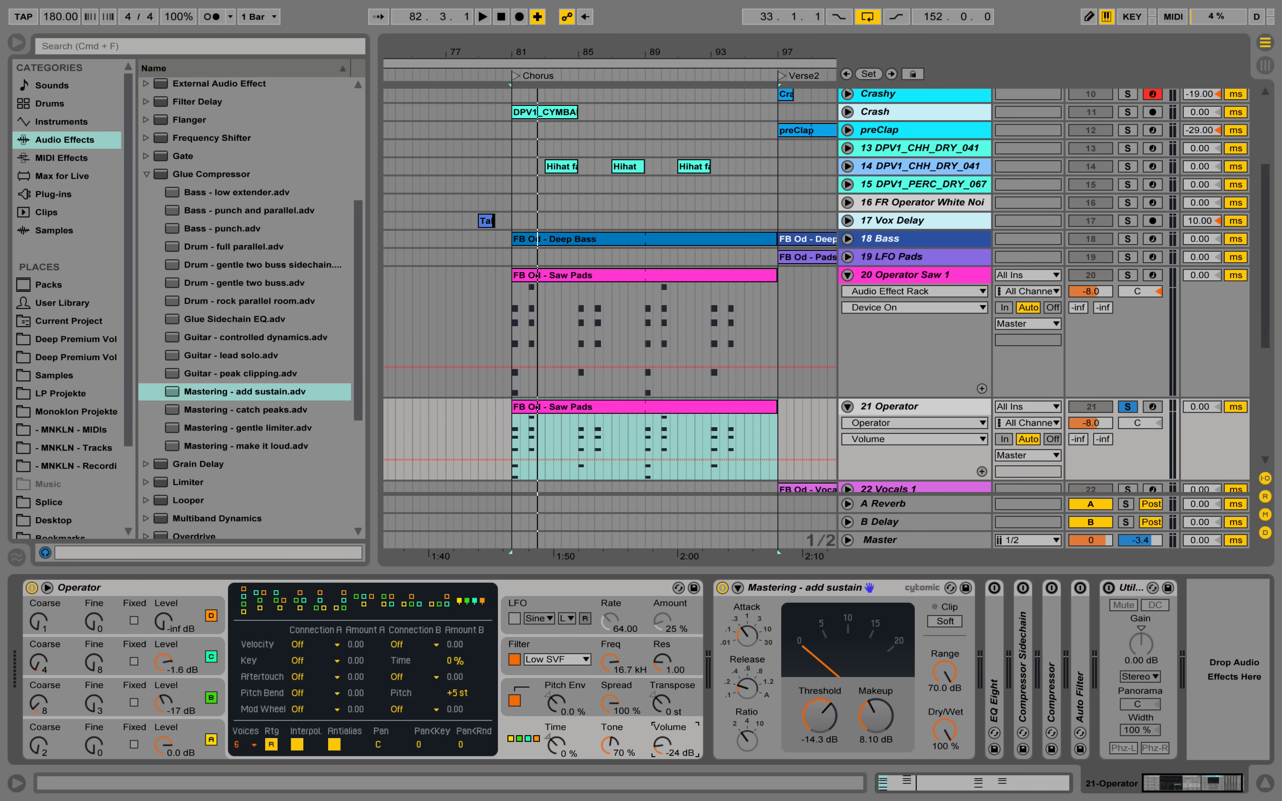
{"action": "key", "text": "space"}
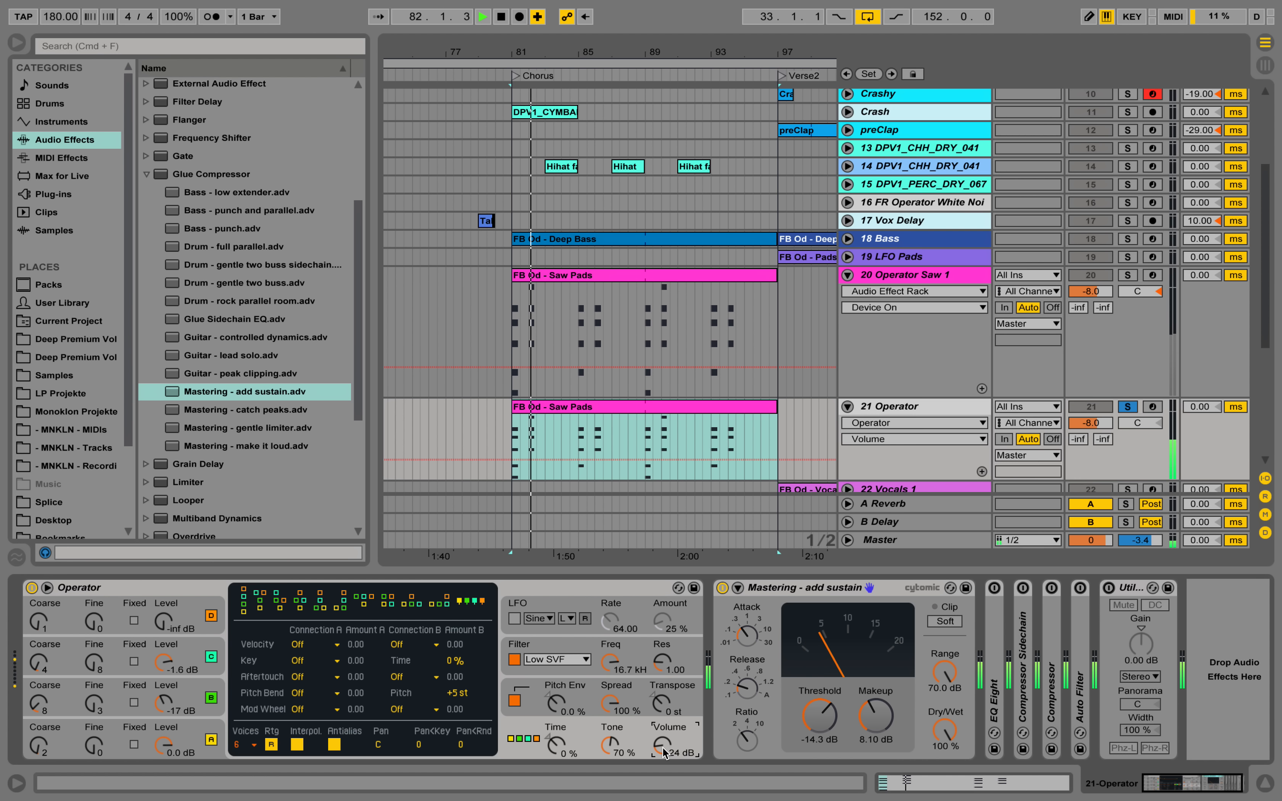
{"action": "key", "text": "space"}
{"action": "key", "text": "space"}
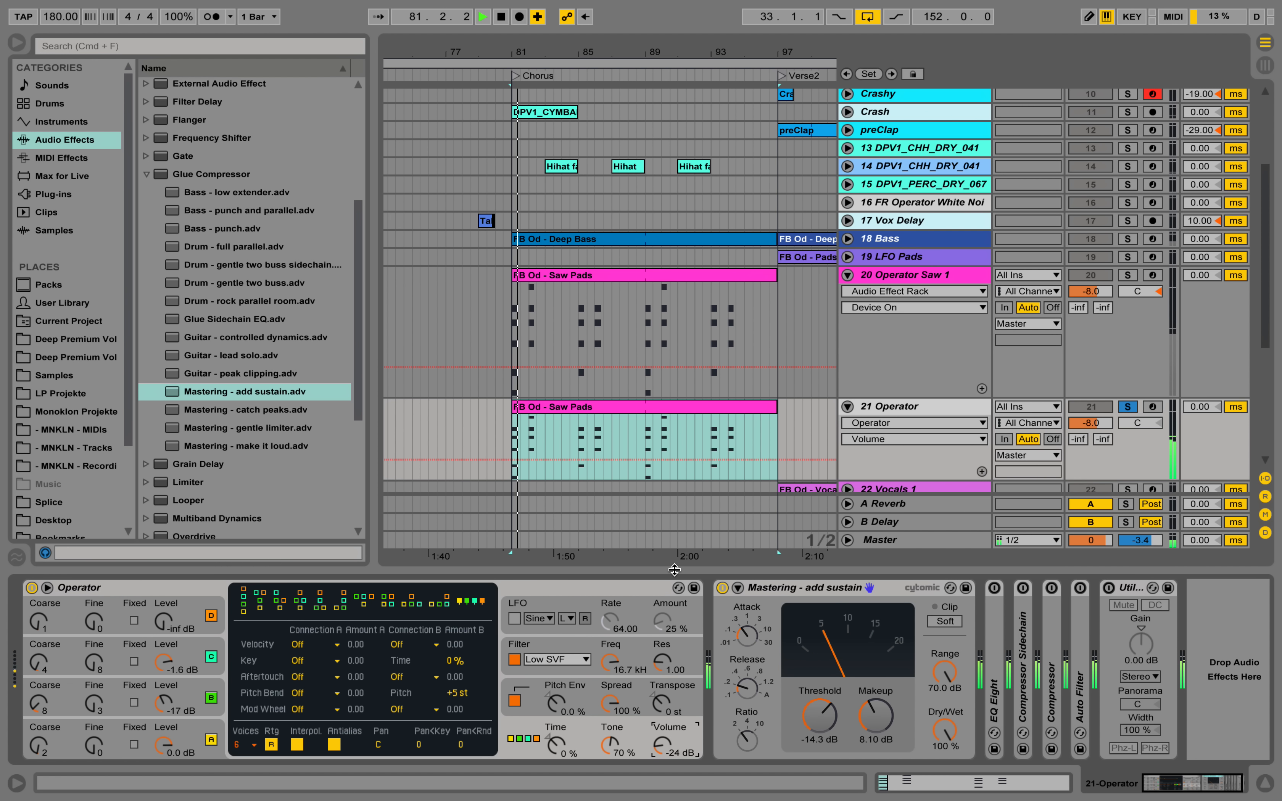
{"action": "key", "text": "space"}
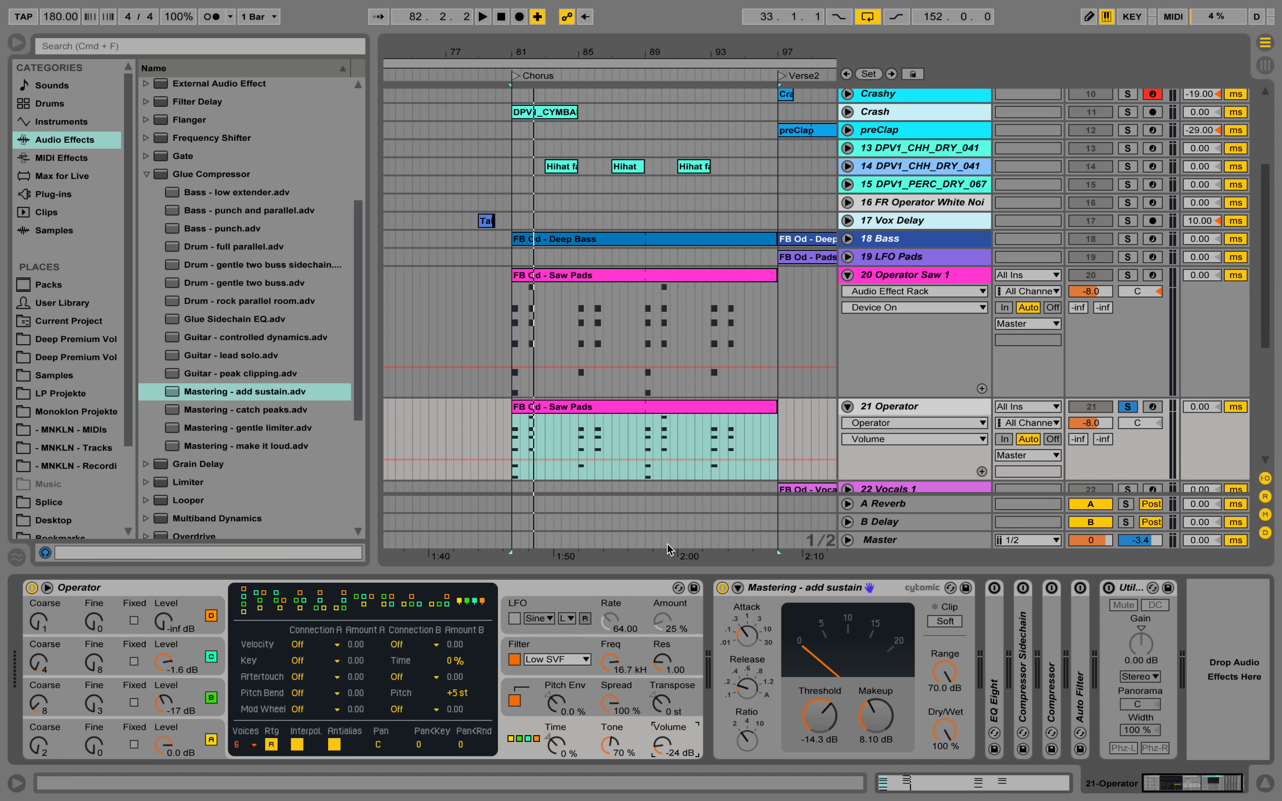
Step: Switch on EQ Eight, move its band 1 low cut up to 354 Hz, and play the chords
{"action": "double_click", "coordinate": [997, 616]}
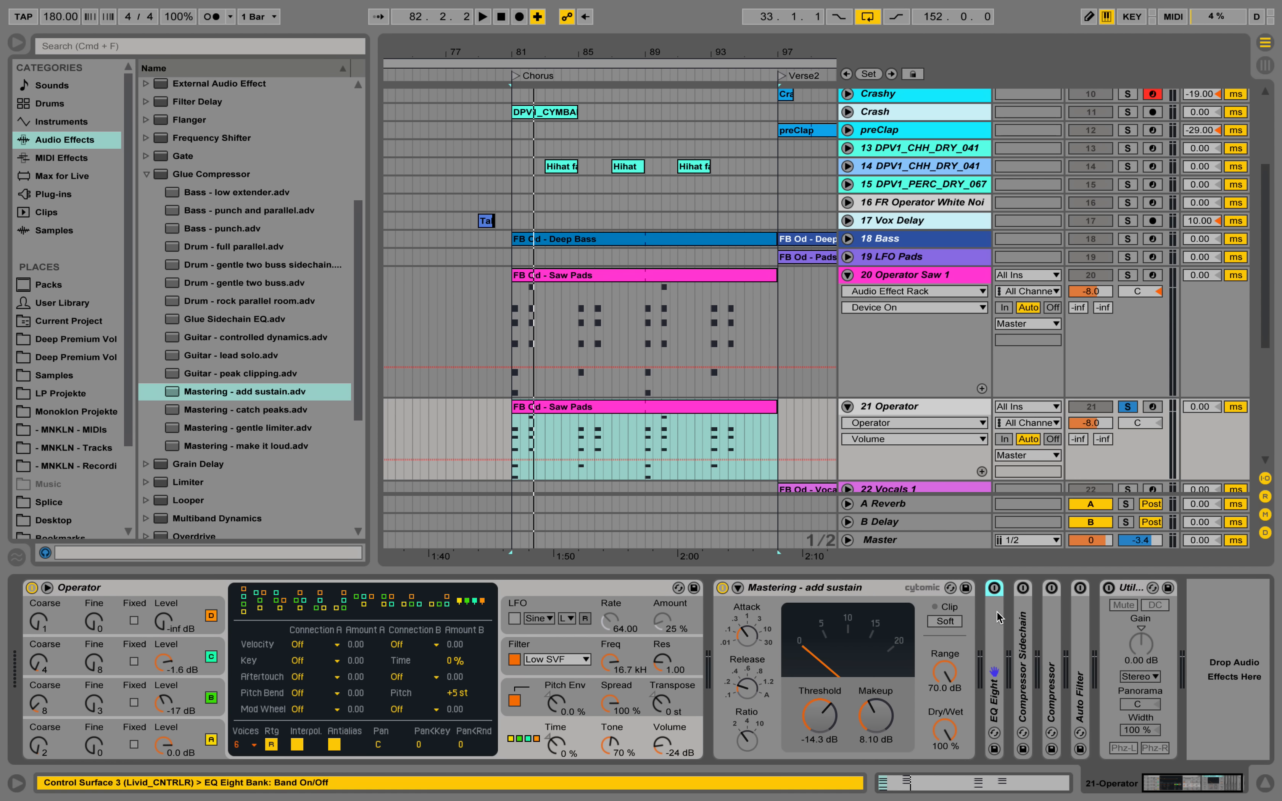
{"action": "left_click", "coordinate": [995, 589]}
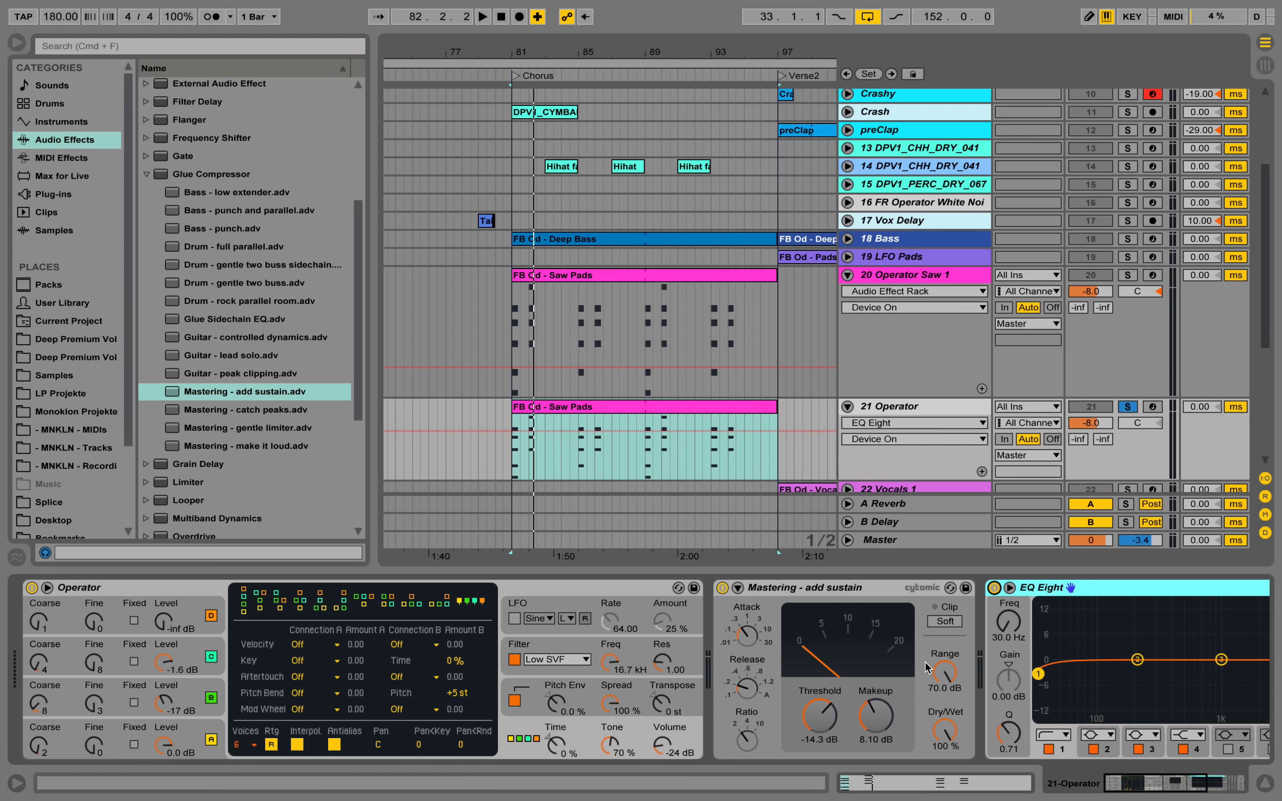
{"action": "left_click_drag", "start_coordinate": [1185, 782], "coordinate": [1202, 788]}
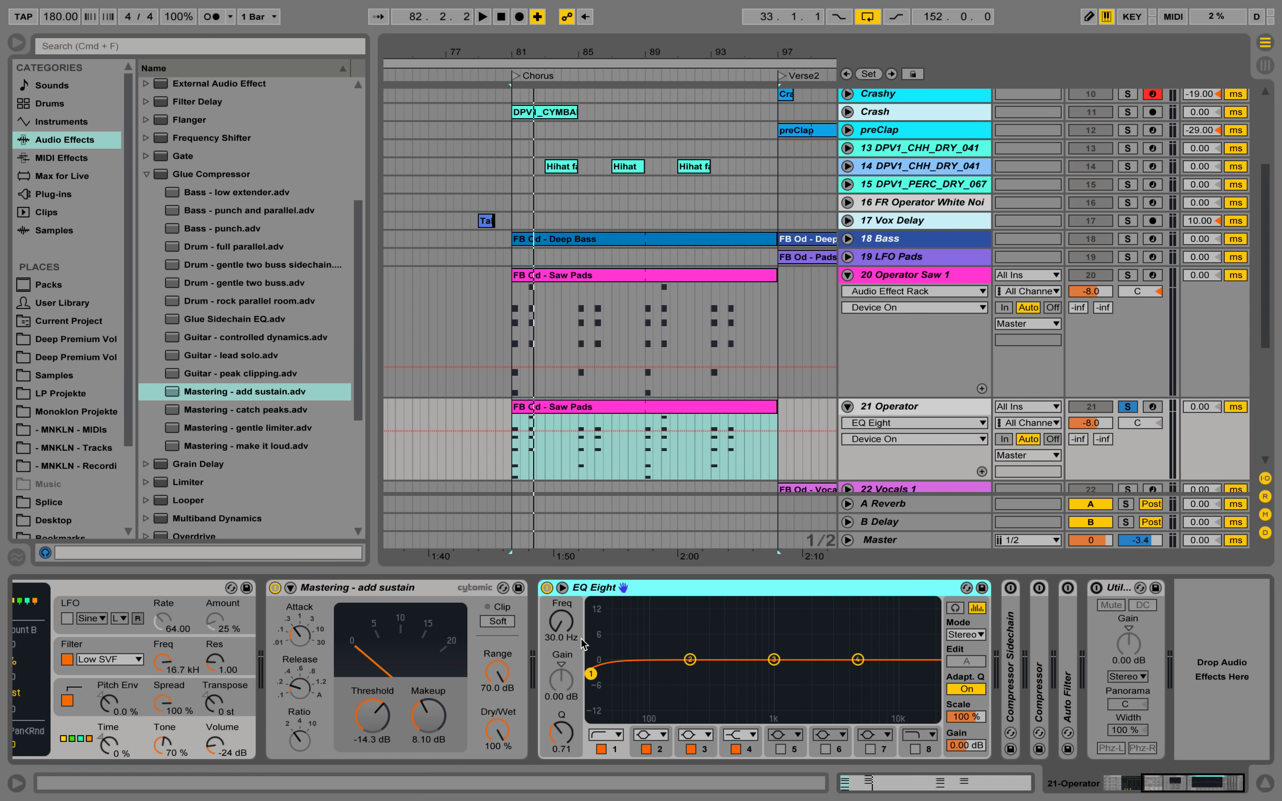
{"action": "left_click_drag", "start_coordinate": [593, 678], "coordinate": [720, 679]}
{"action": "key", "text": "space"}
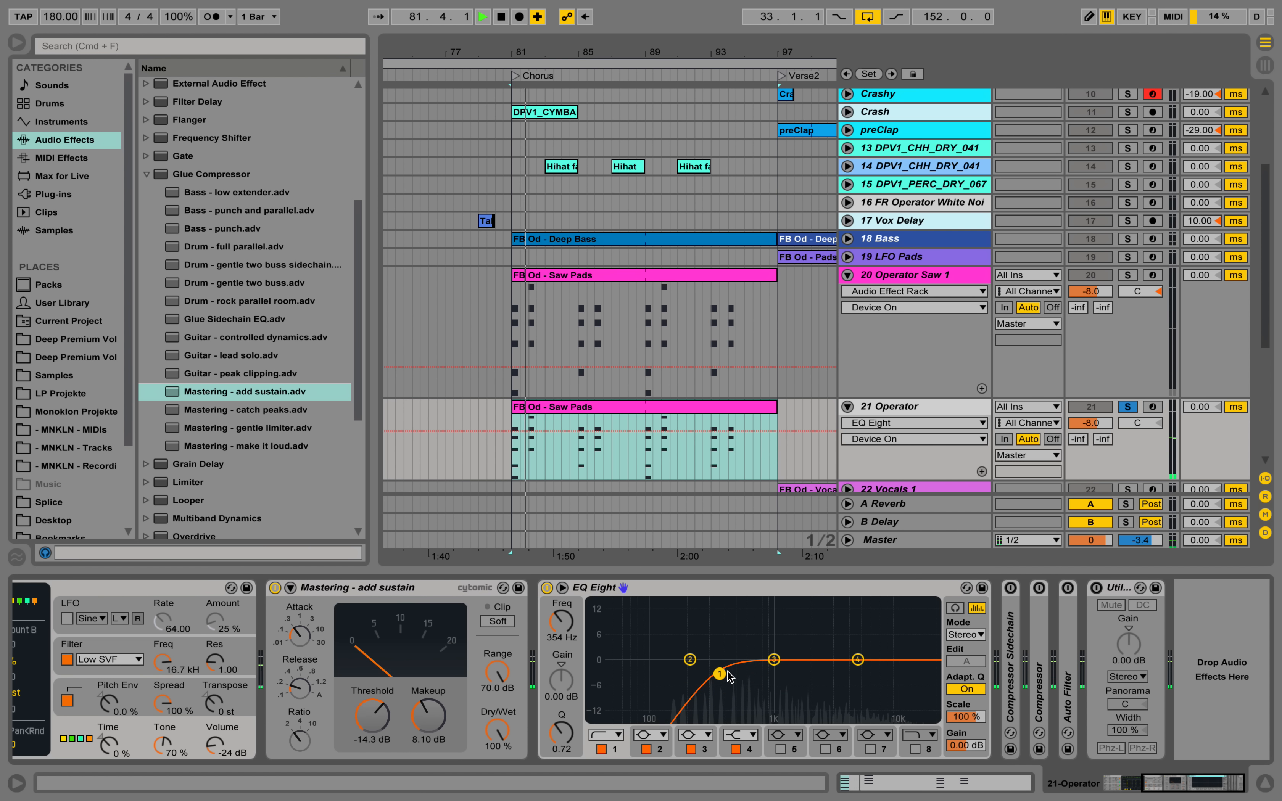
{"action": "key", "text": "space"}
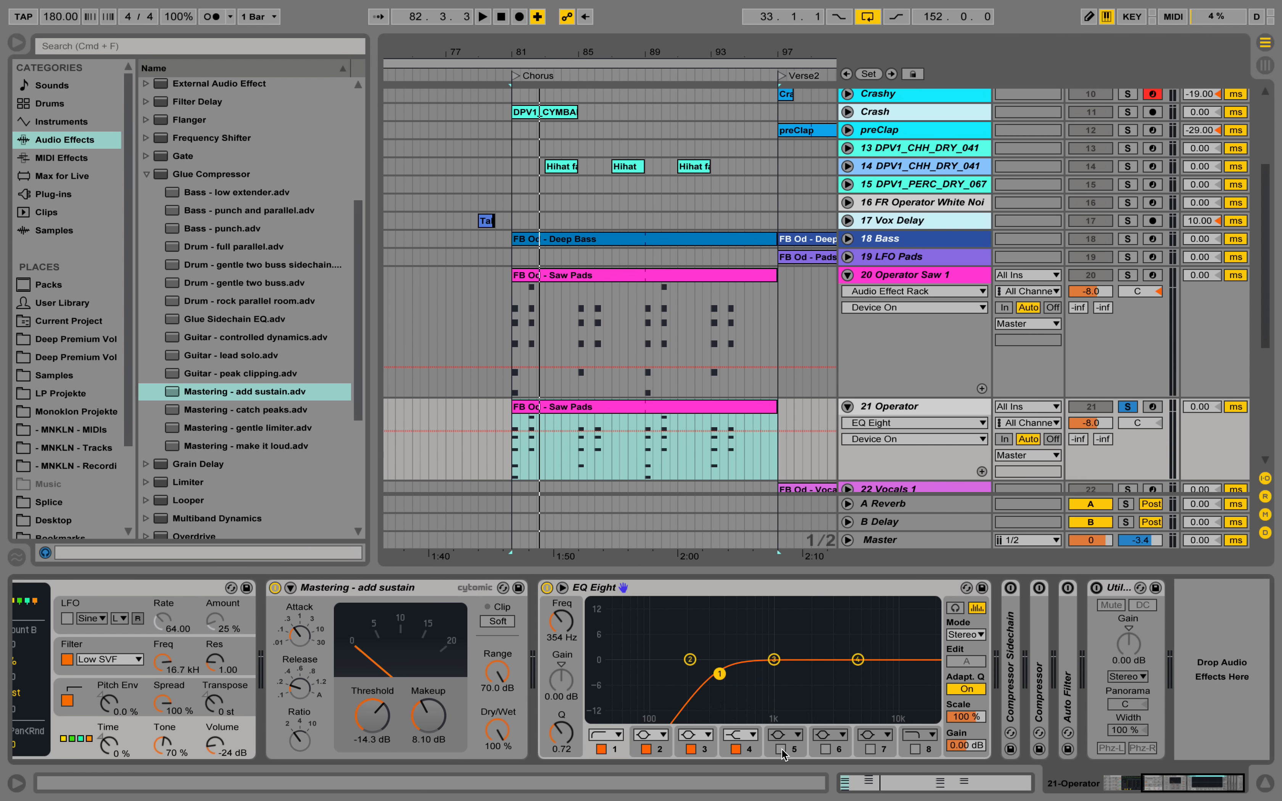
Step: Enable EQ Eight's band 5 as a 3.60 dB boost at 14.2 kHz and play the chords
{"action": "left_click", "coordinate": [780, 748]}
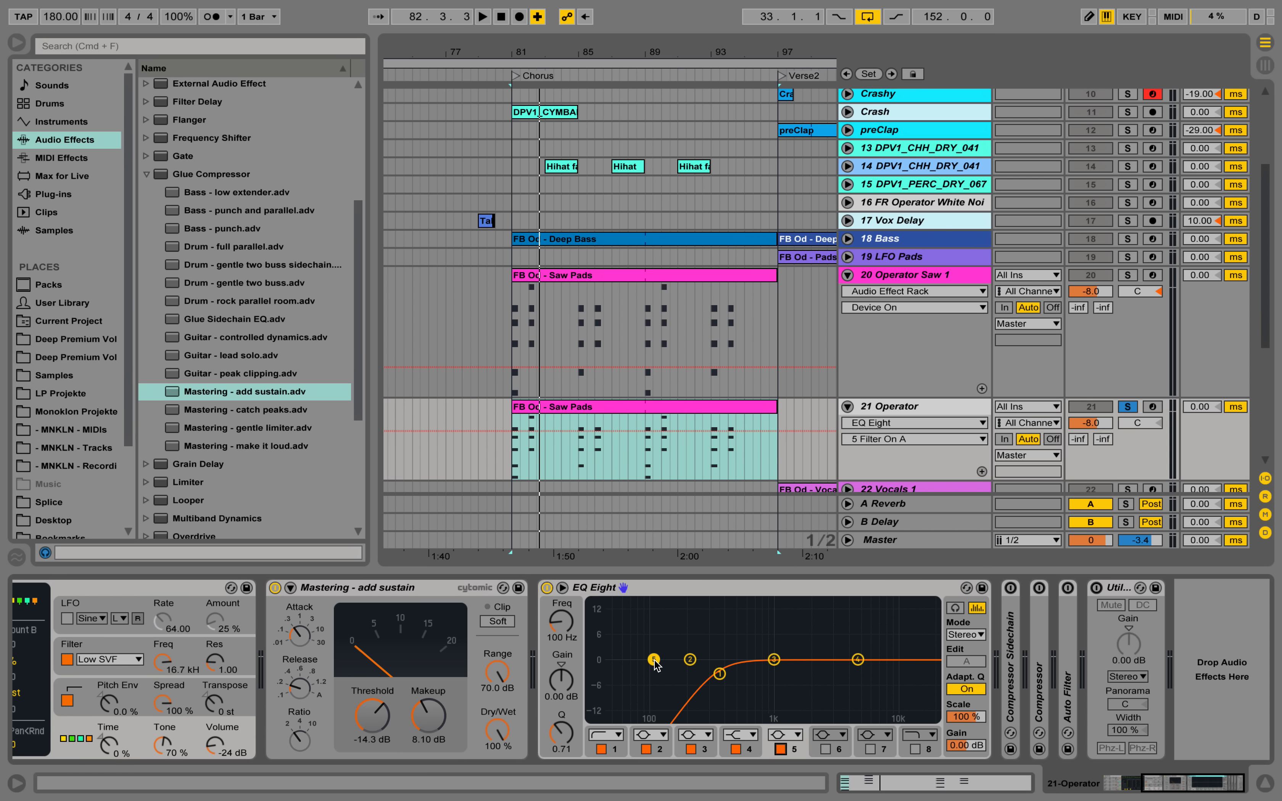
{"action": "left_click_drag", "start_coordinate": [655, 660], "coordinate": [913, 650]}
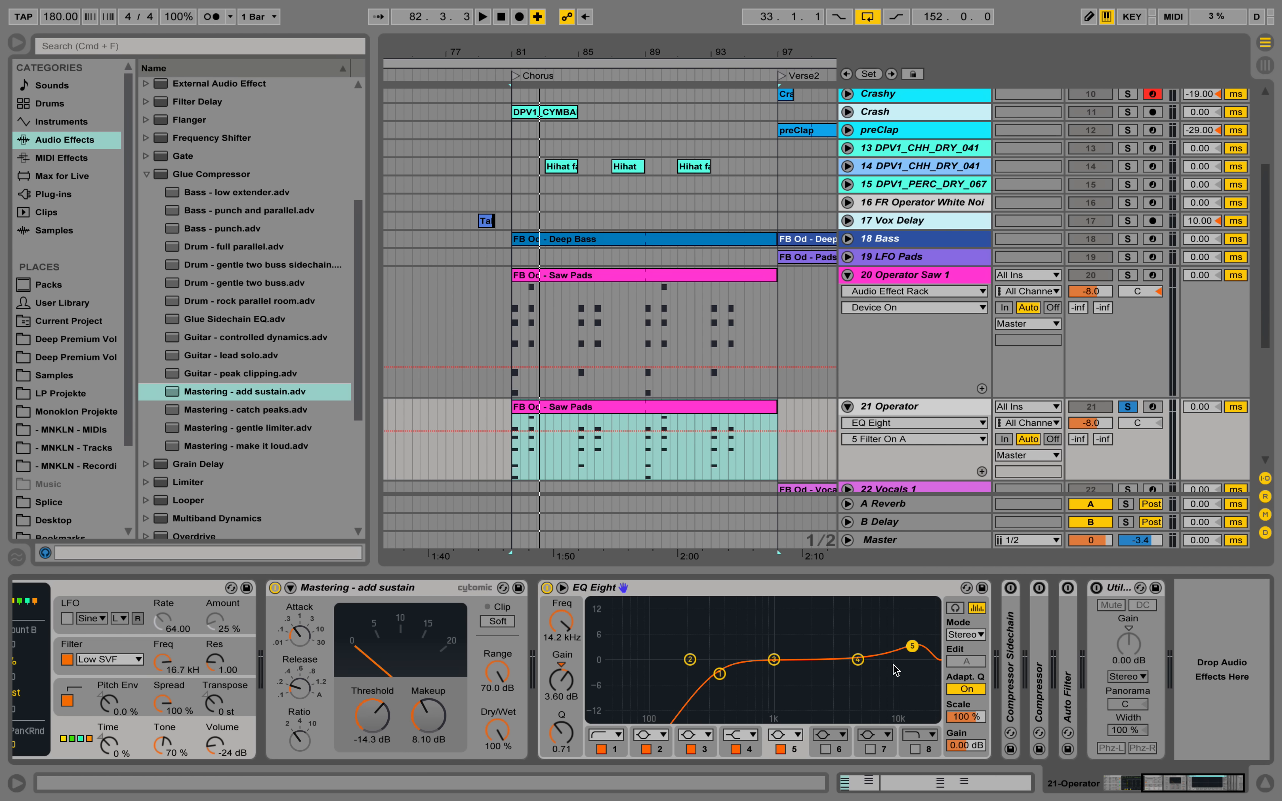
{"action": "key", "text": "space"}
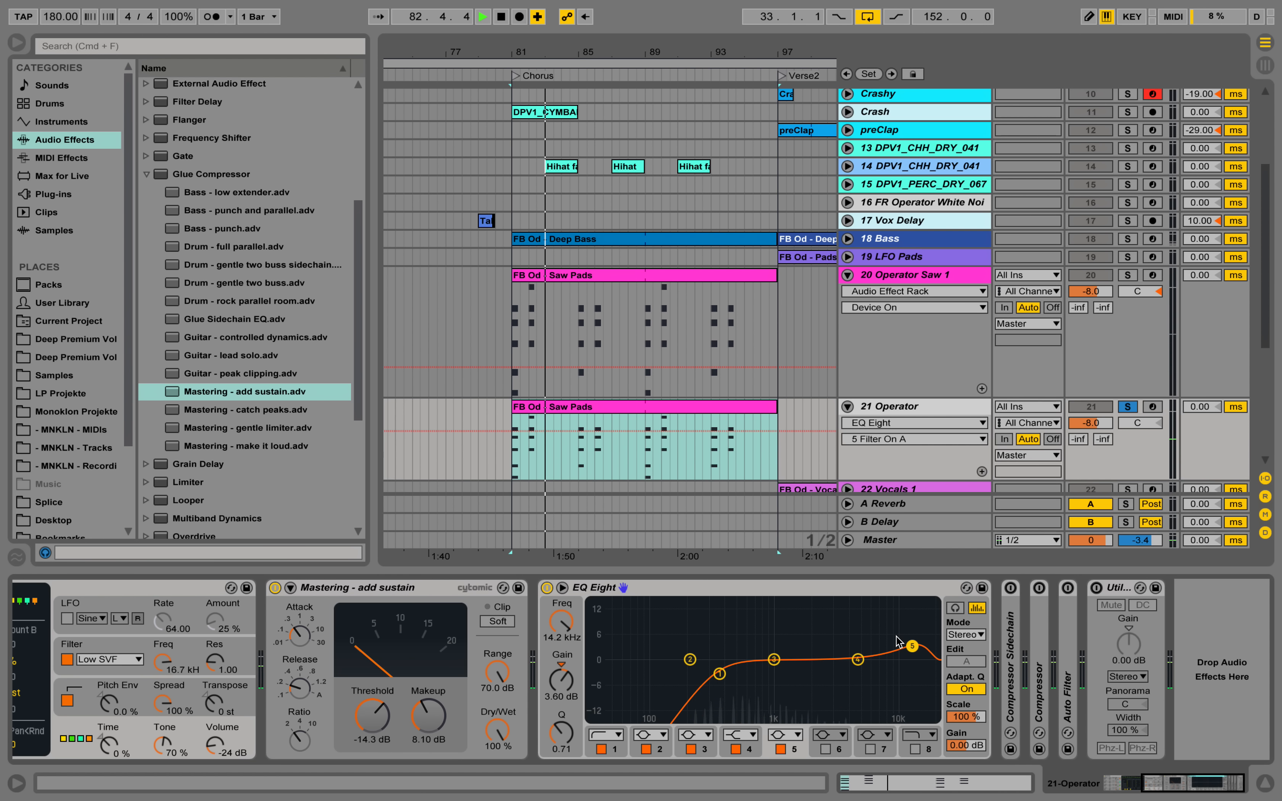
{"action": "key", "text": "space"}
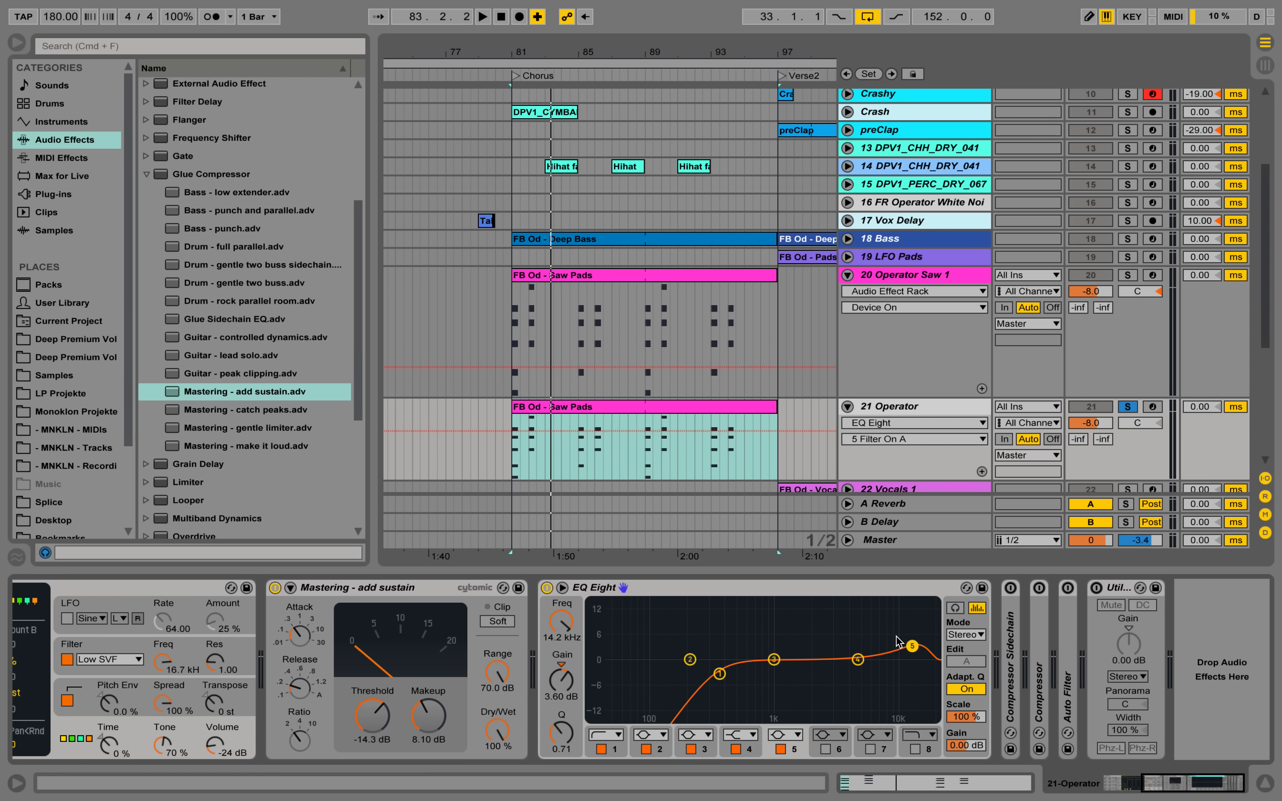
Step: Add a default Reverb directly after EQ Eight on the Operator track and play the chords through it
{"action": "left_click", "coordinate": [147, 174]}
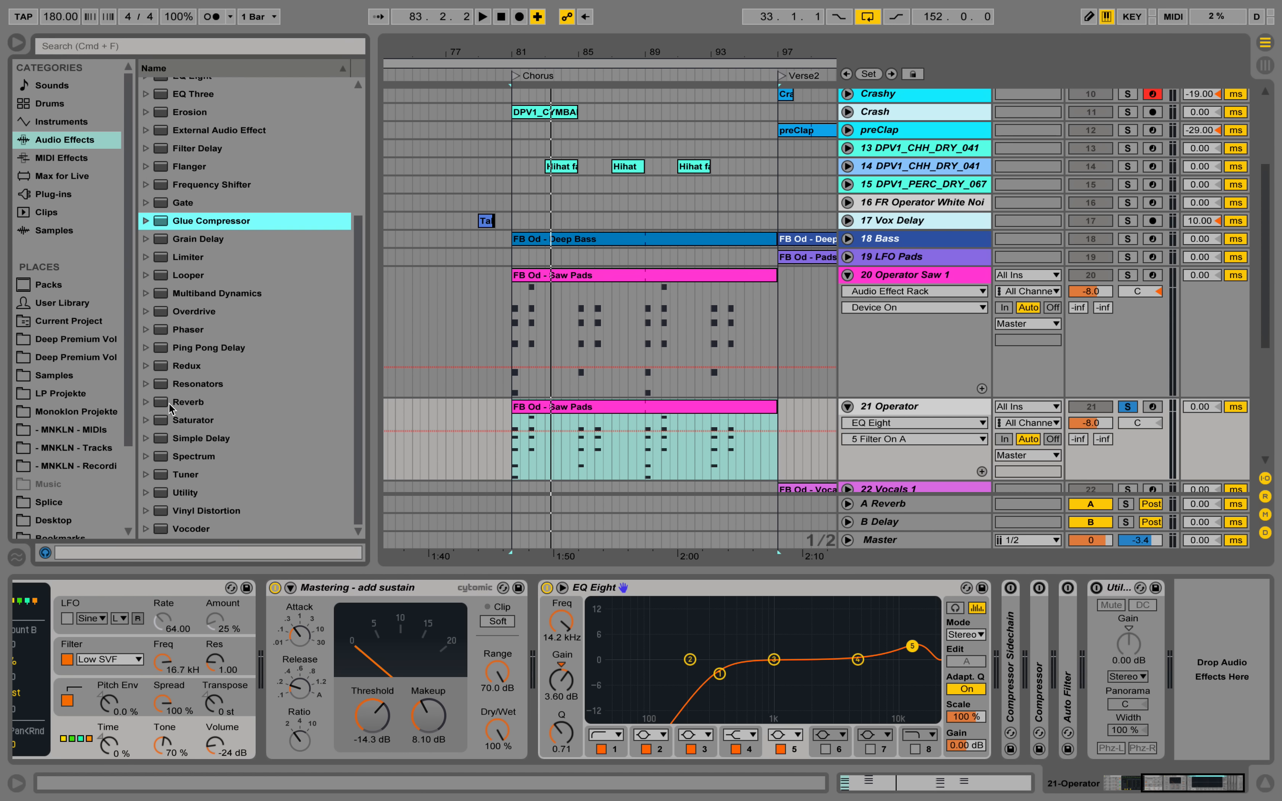
{"action": "left_click", "coordinate": [147, 402]}
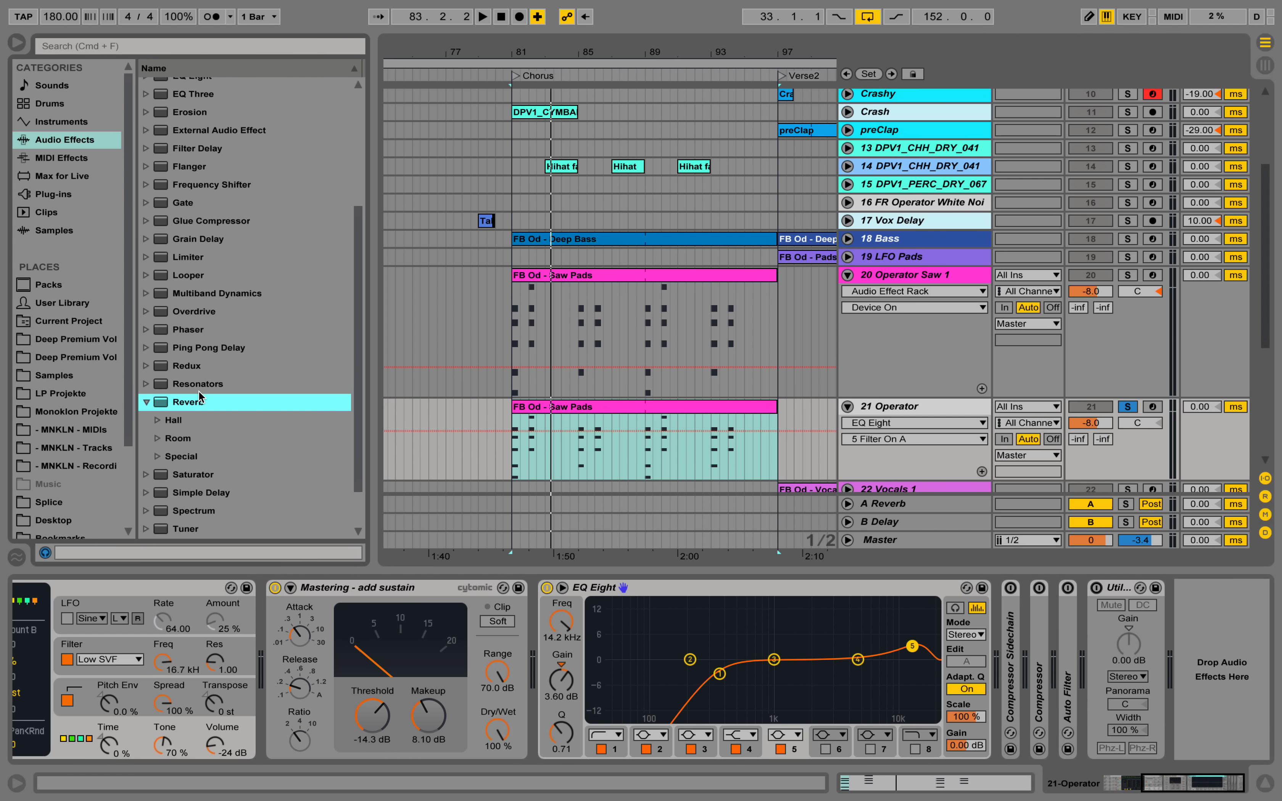
{"action": "left_click_drag", "start_coordinate": [432, 450], "coordinate": [1003, 656]}
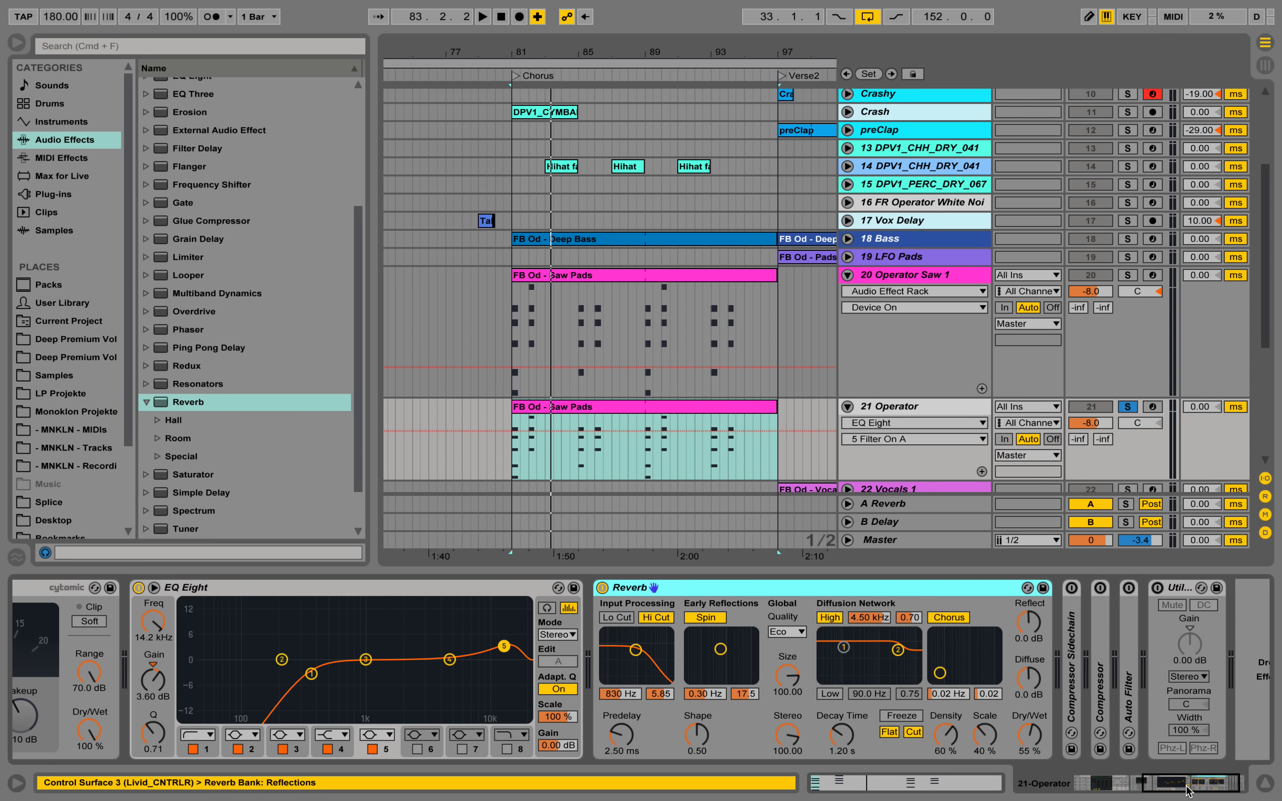
{"action": "key", "text": "space"}
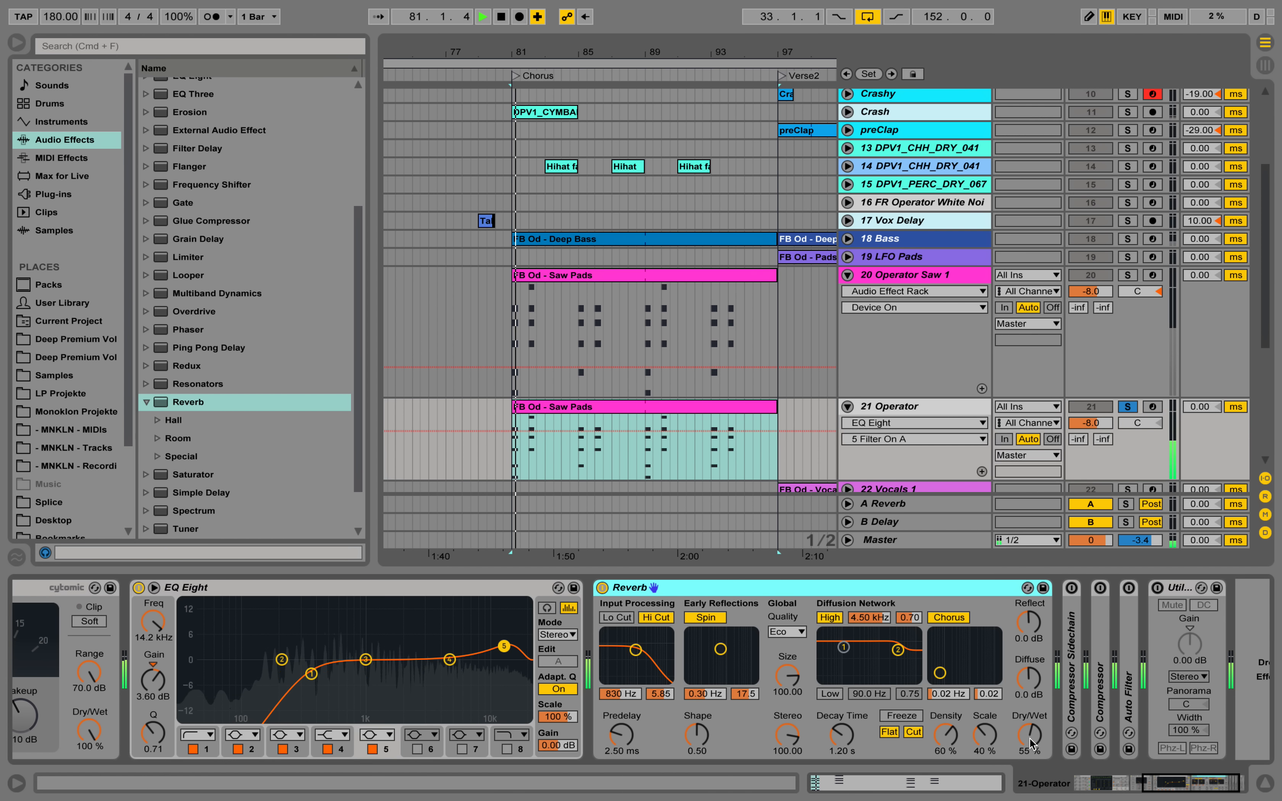
{"action": "key", "text": "space"}
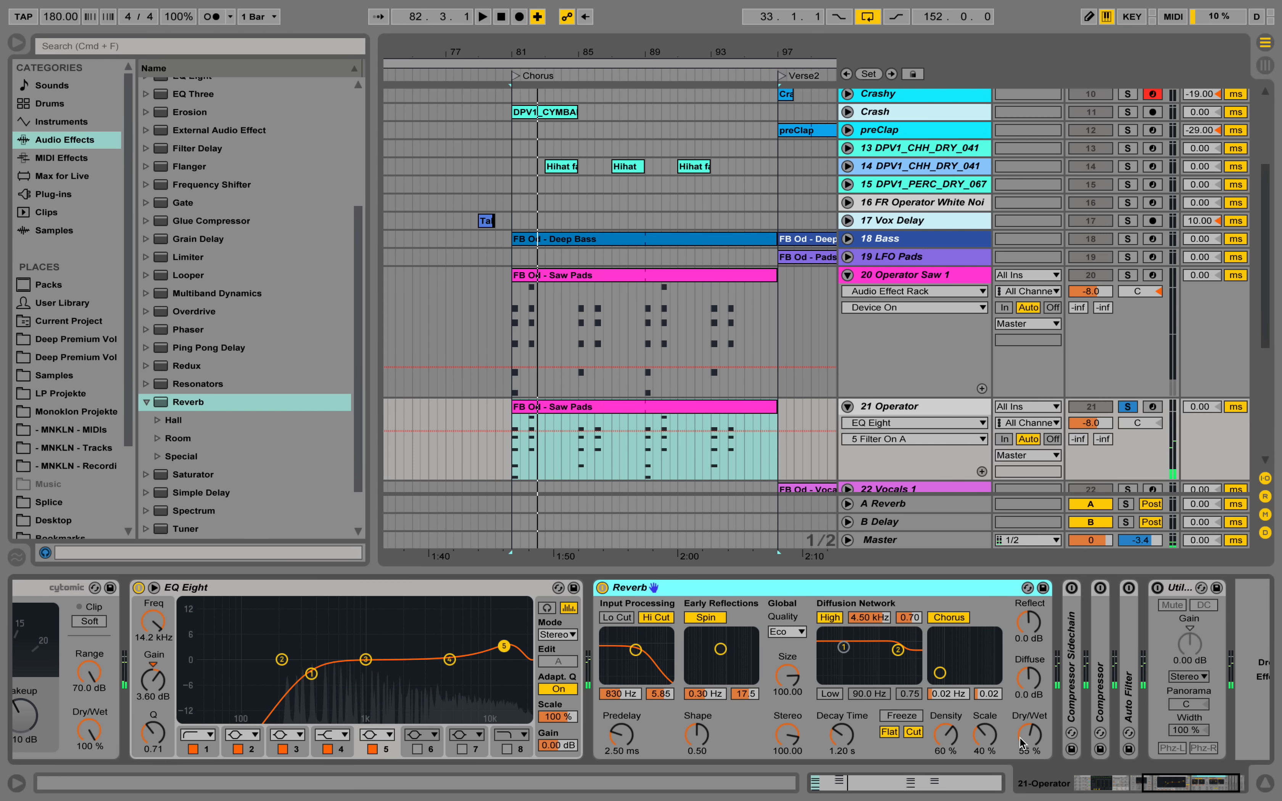
Step: Lower the Reverb's Dry/Wet to 38 % and play the chords
{"action": "left_click_drag", "start_coordinate": [1023, 742], "coordinate": [1023, 753]}
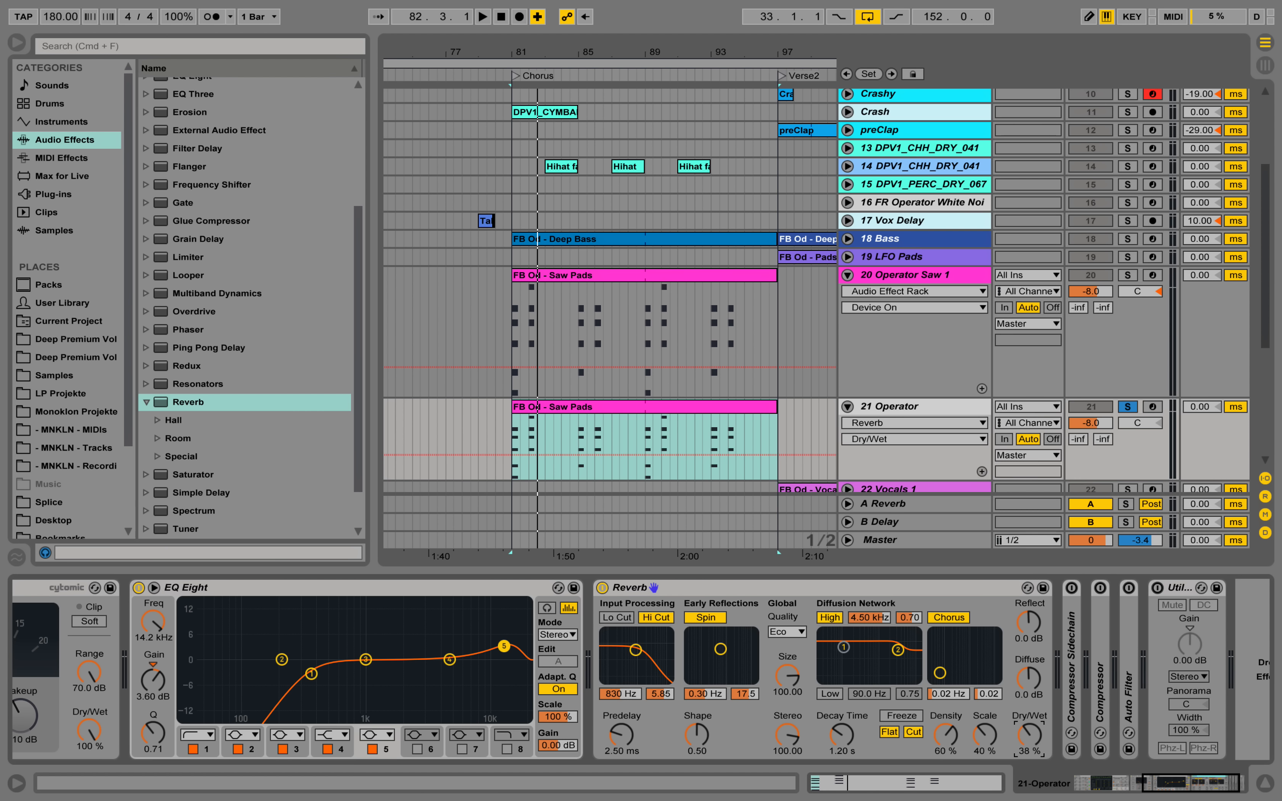
{"action": "key", "text": "space"}
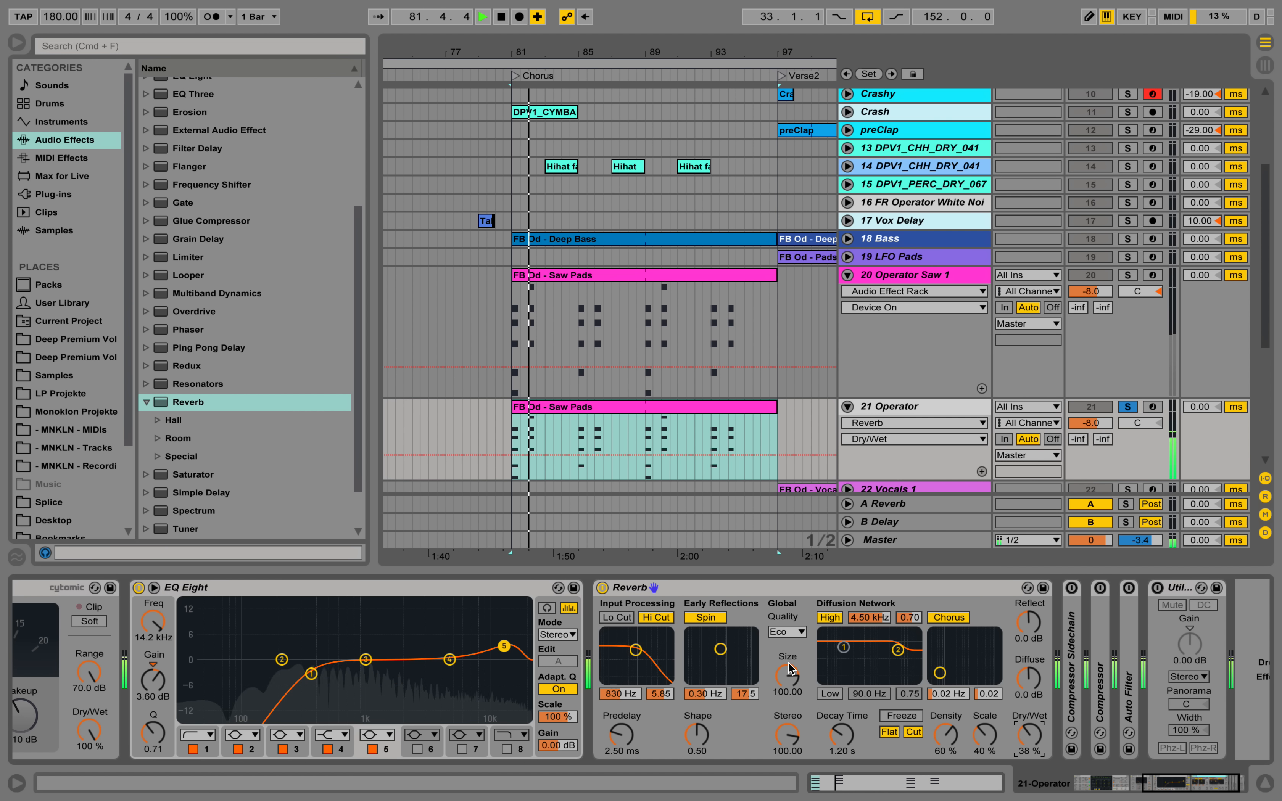
{"action": "key", "text": "space"}
Step: Set the Reverb's quality to High and listen to the chords again
{"action": "left_click", "coordinate": [787, 632]}
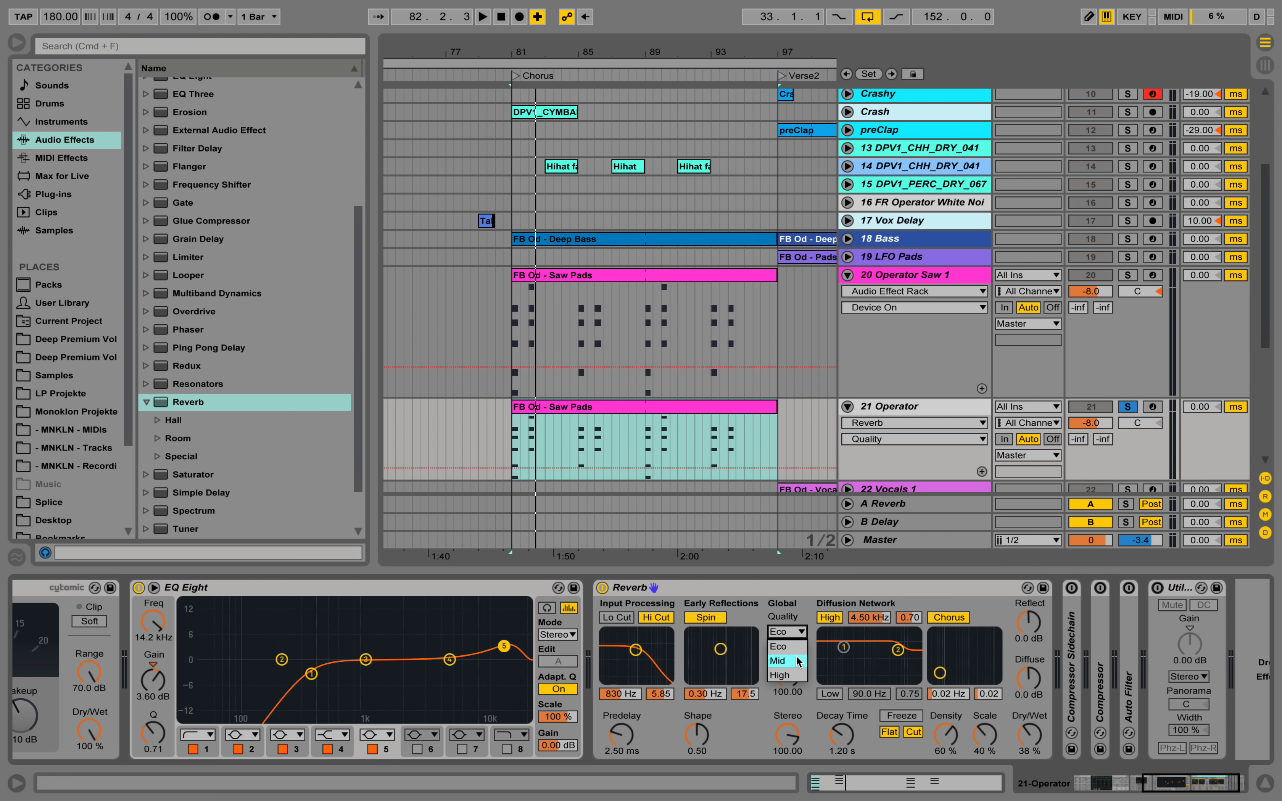
{"action": "left_click", "coordinate": [780, 675]}
{"action": "key", "text": "space"}
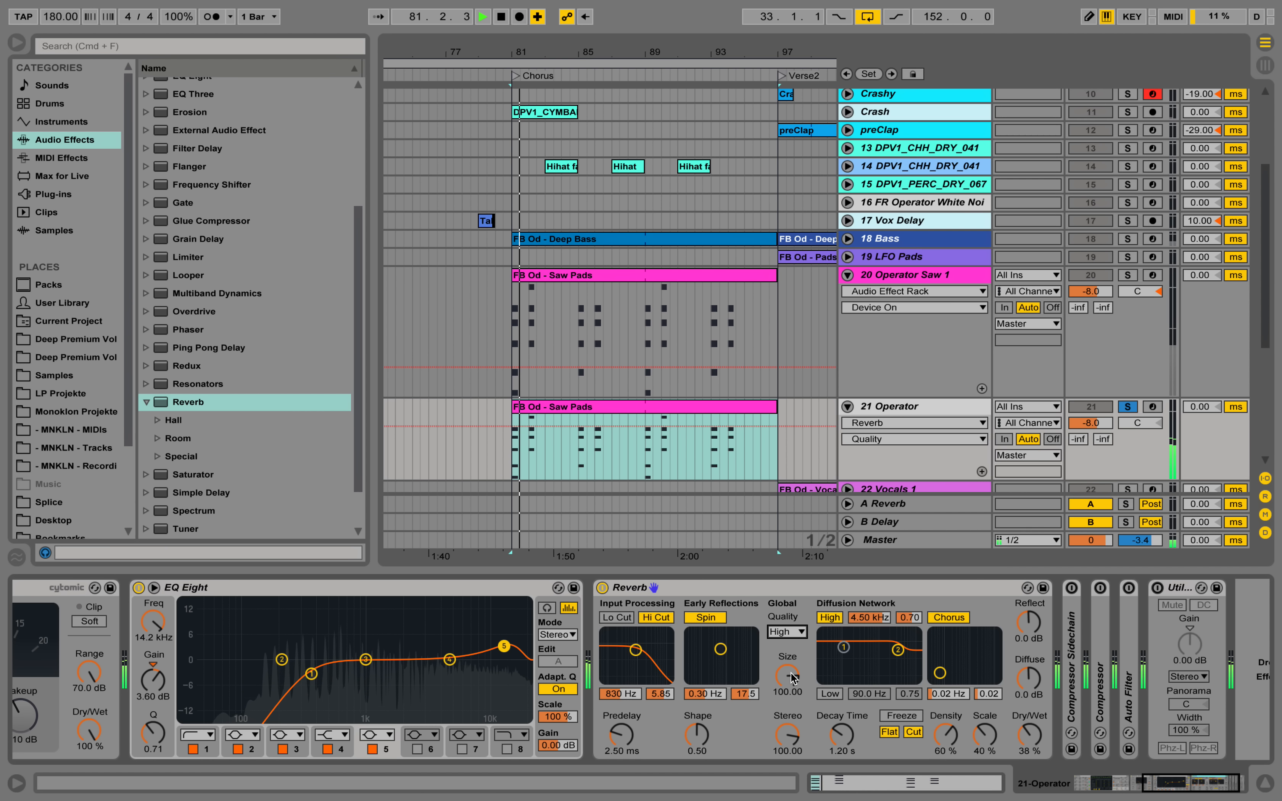
{"action": "key", "text": "space"}
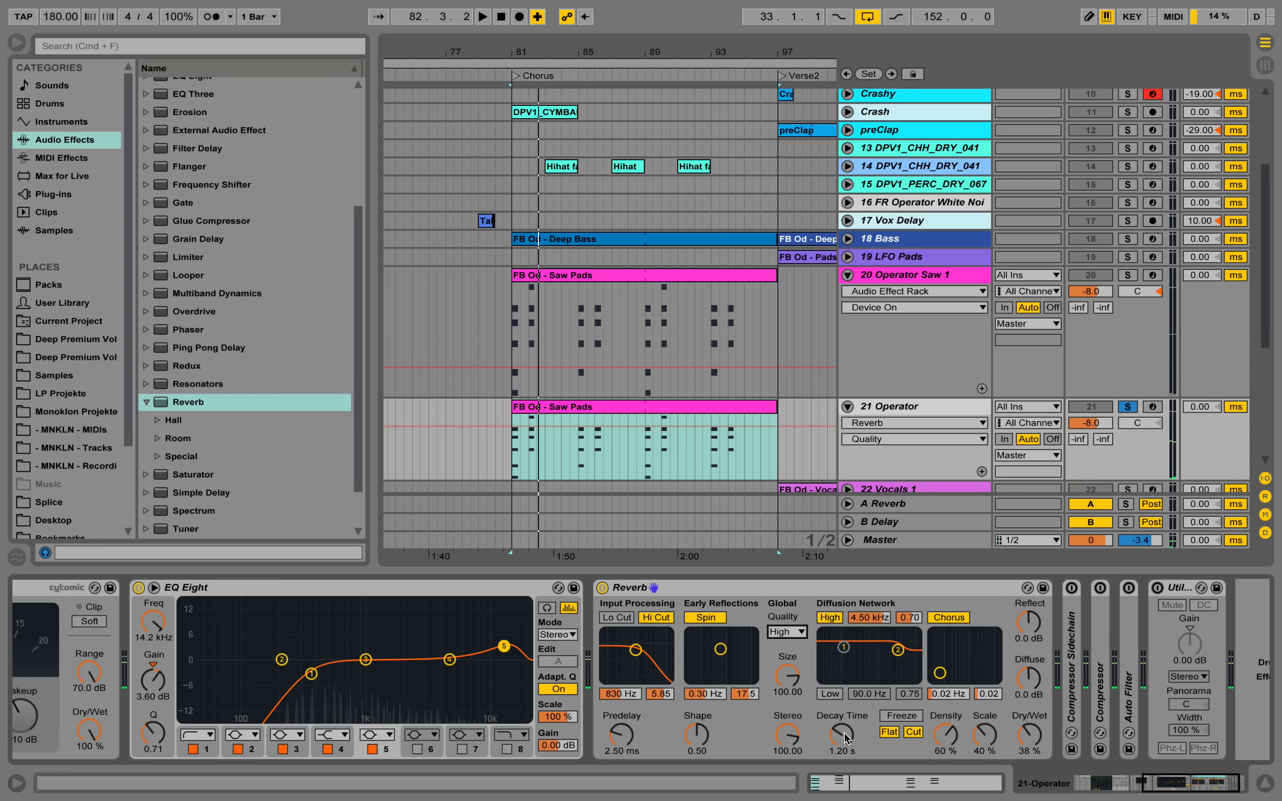
Step: Lengthen the Reverb's decay time to 2.11 s while auditioning the chords
{"action": "left_click_drag", "start_coordinate": [841, 734], "coordinate": [841, 716]}
{"action": "key", "text": "space"}
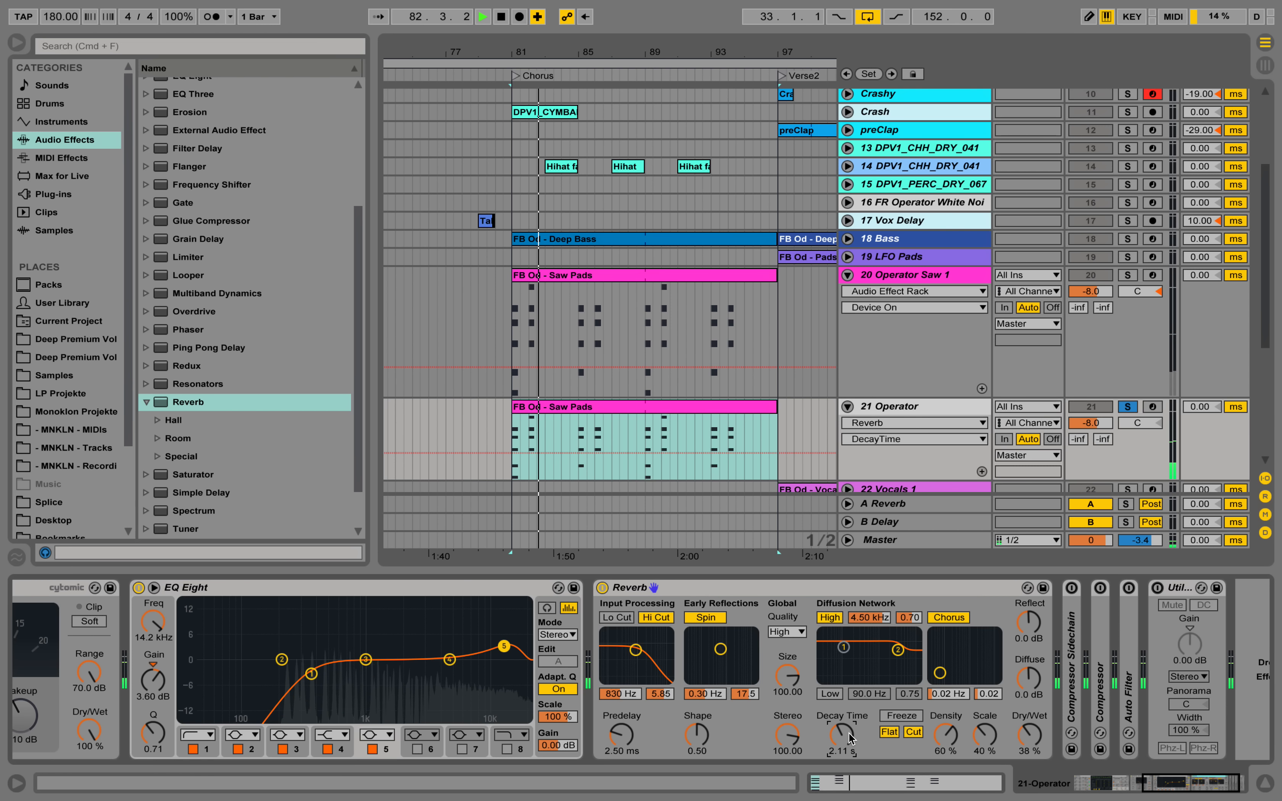
{"action": "key", "text": "space"}
{"action": "key", "text": "space"}
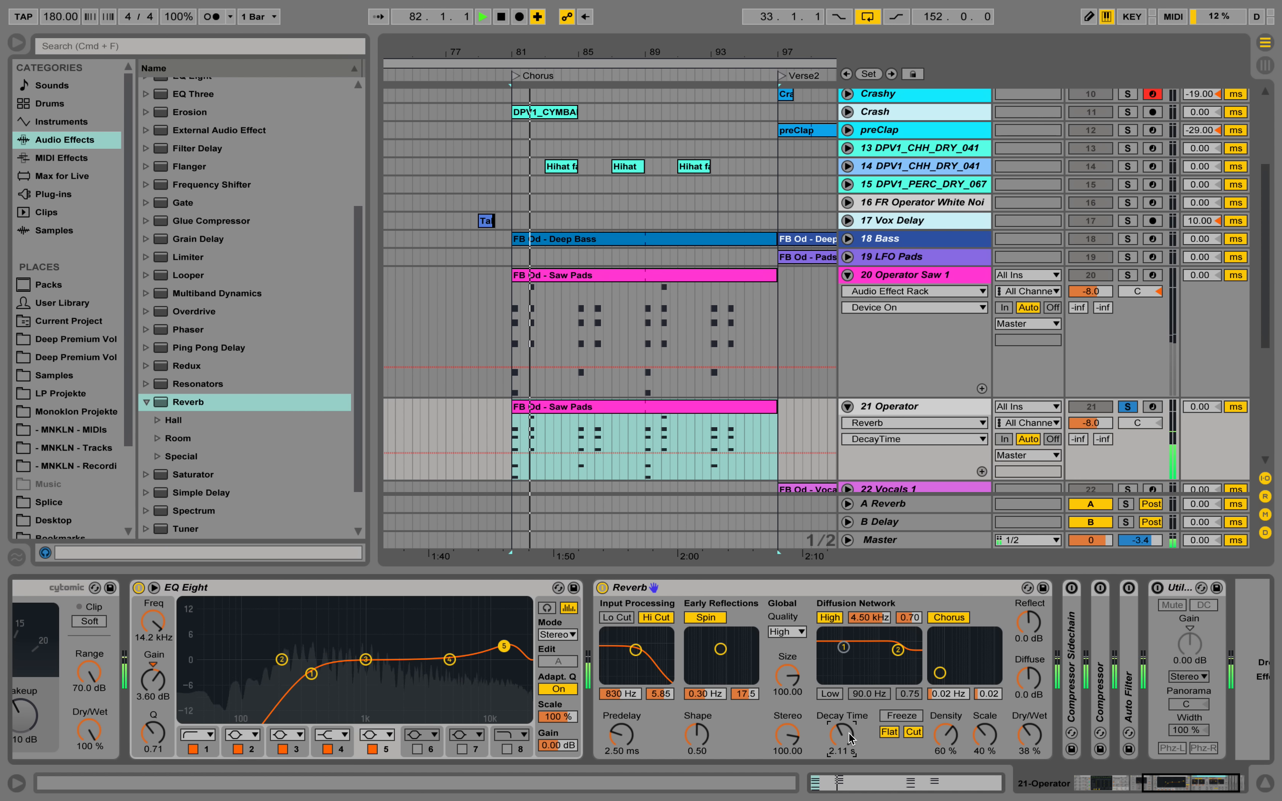
{"action": "key", "text": "space"}
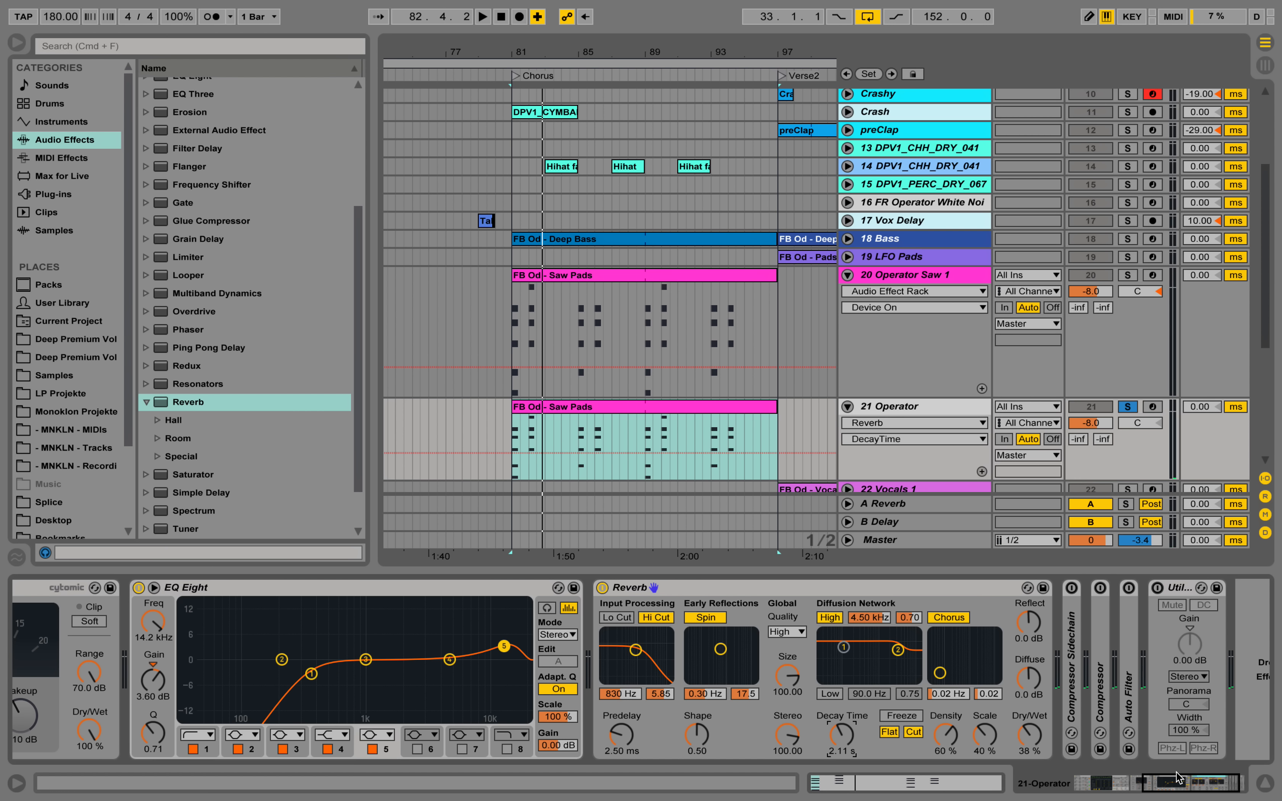
Step: Insert a Frequency Shifter between EQ Eight and Reverb and show its Fine automation on the Operator track
{"action": "left_click_drag", "start_coordinate": [1187, 783], "coordinate": [1178, 783]}
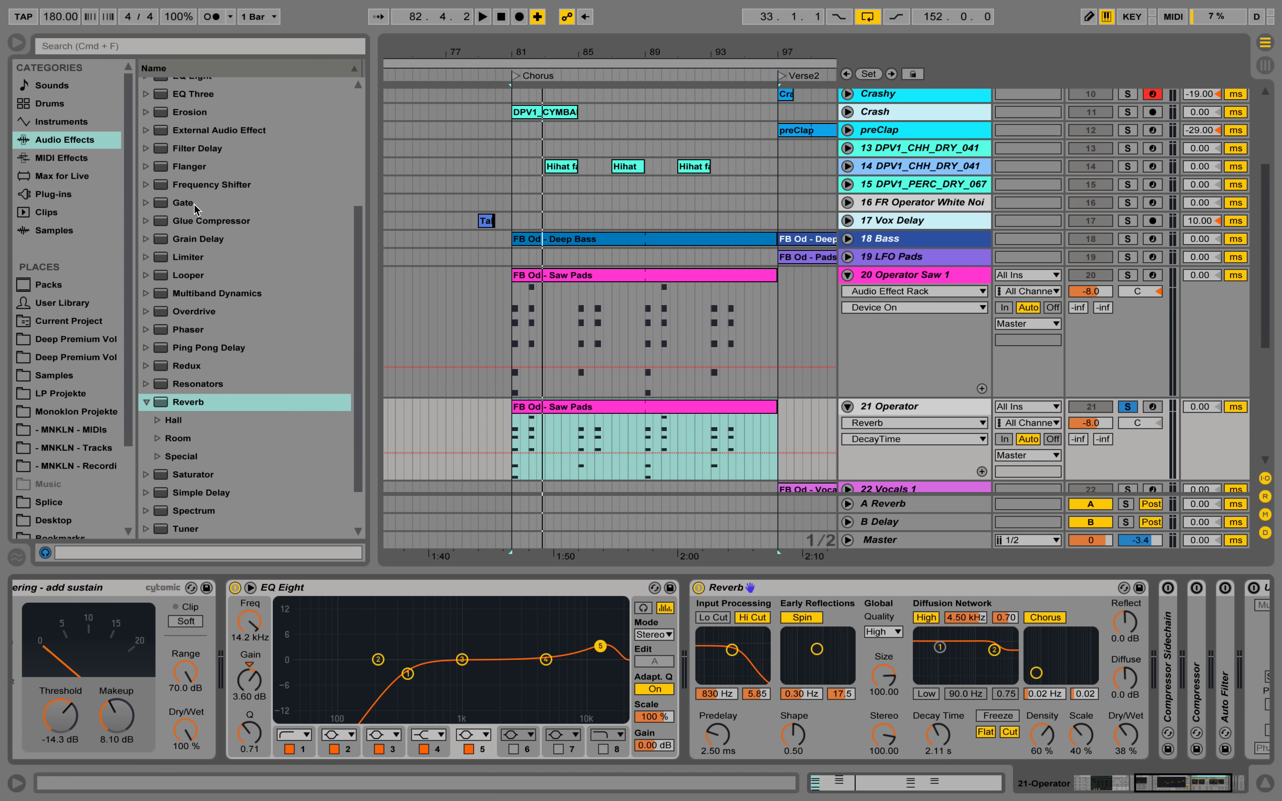
{"action": "left_click", "coordinate": [186, 189]}
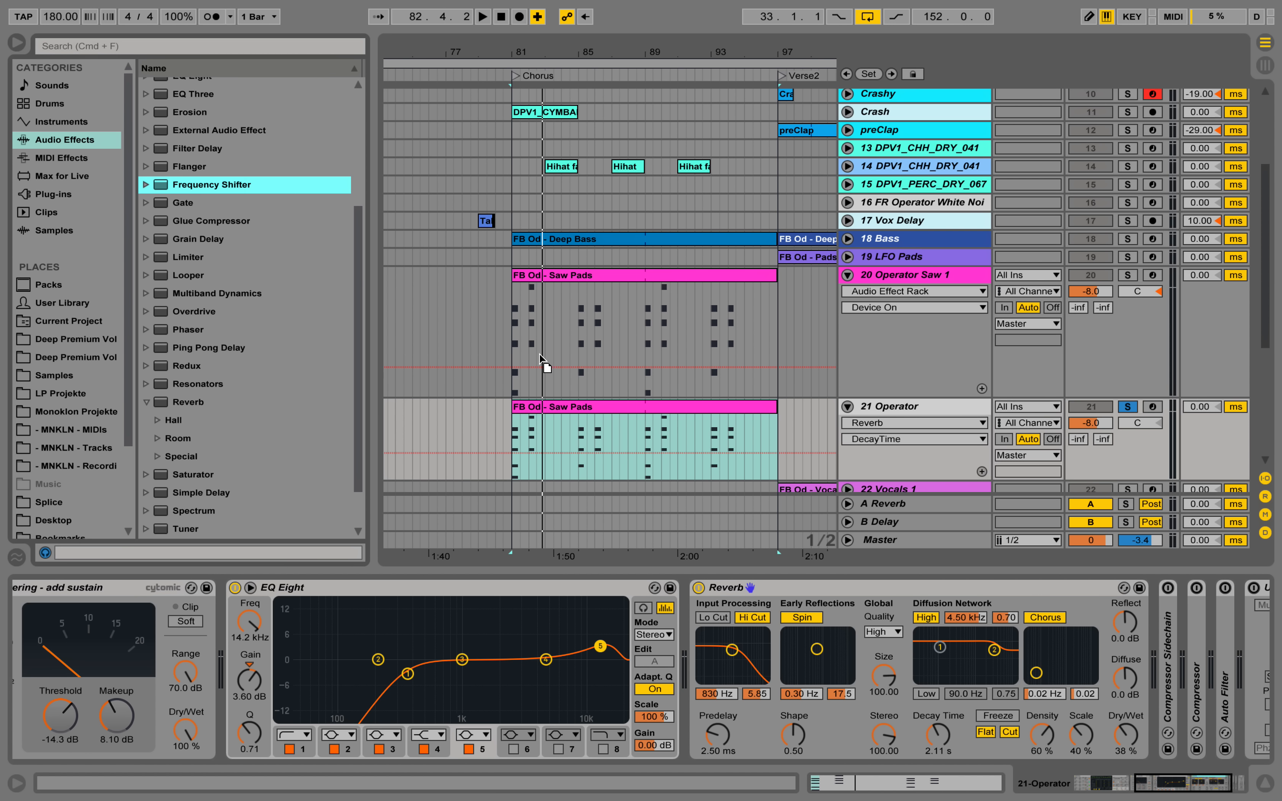
{"action": "left_click_drag", "start_coordinate": [540, 358], "coordinate": [682, 609]}
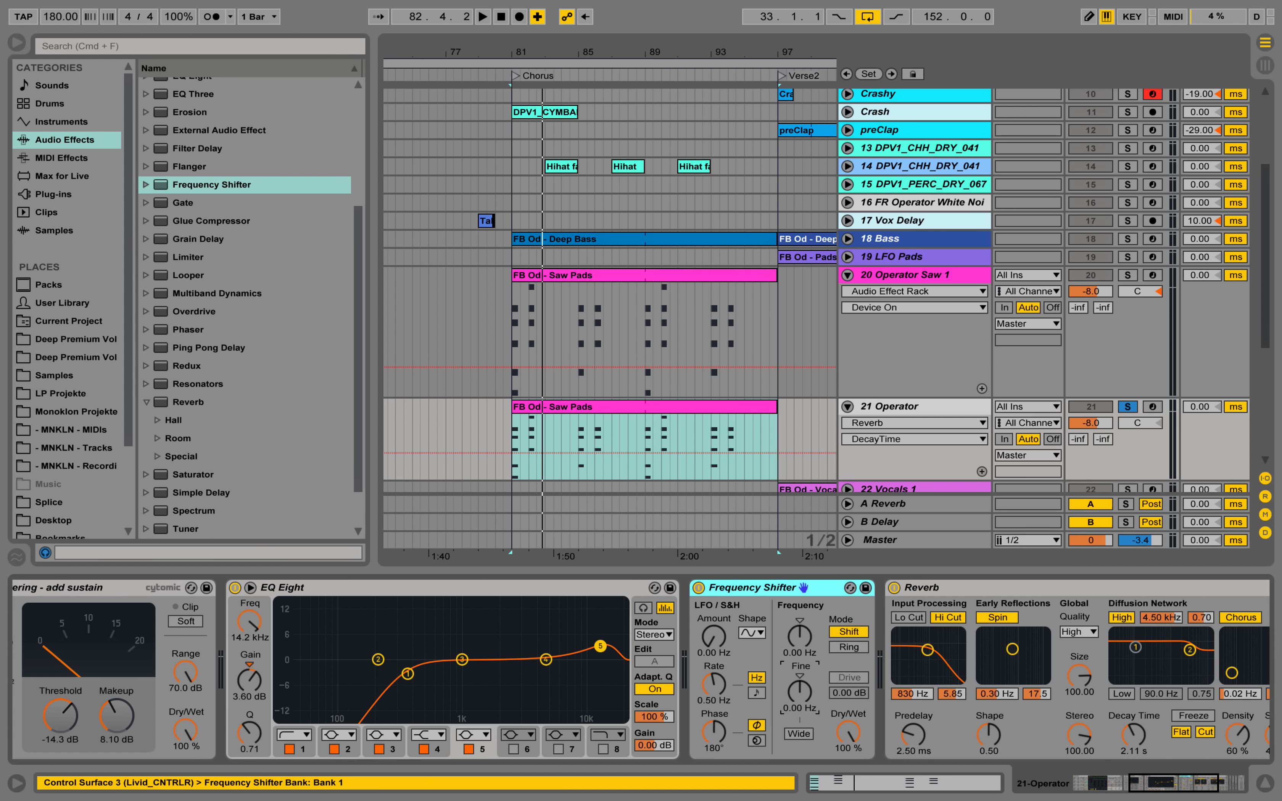
{"action": "left_click", "coordinate": [801, 690]}
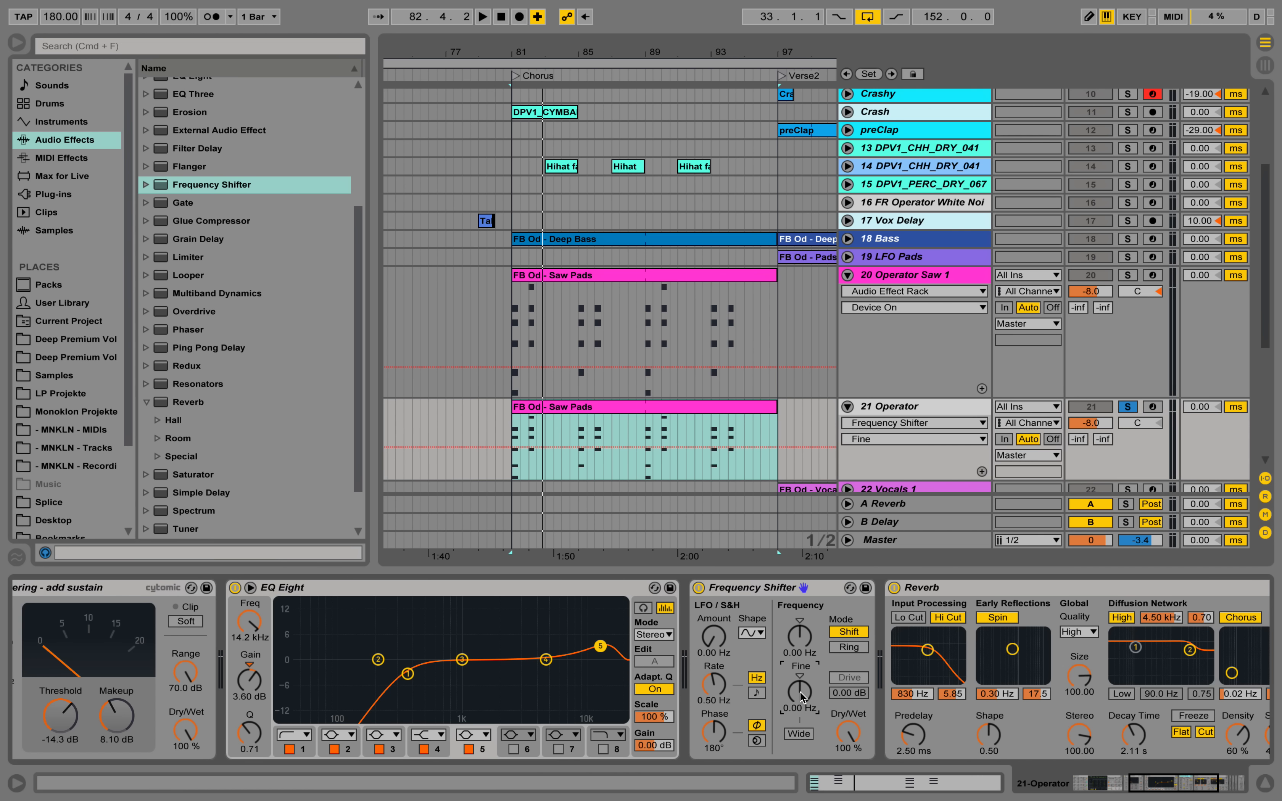
Step: Automate Fine on the first chord at bar 81, dipping at its start and curving back to 0 Hz, and play it
{"action": "scroll", "coordinate": [885, 429], "scroll_direction": "down", "scroll_amount": 3}
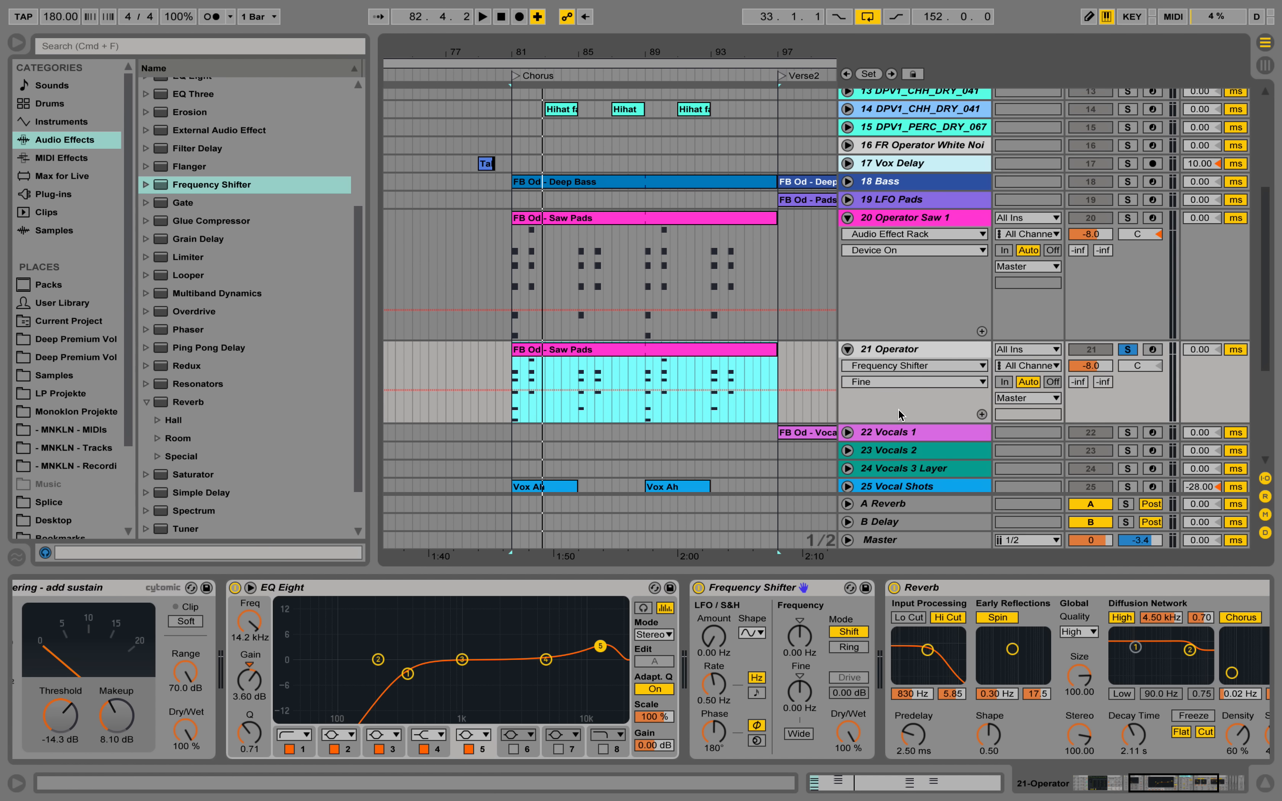
{"action": "left_click_drag", "start_coordinate": [889, 422], "coordinate": [889, 488]}
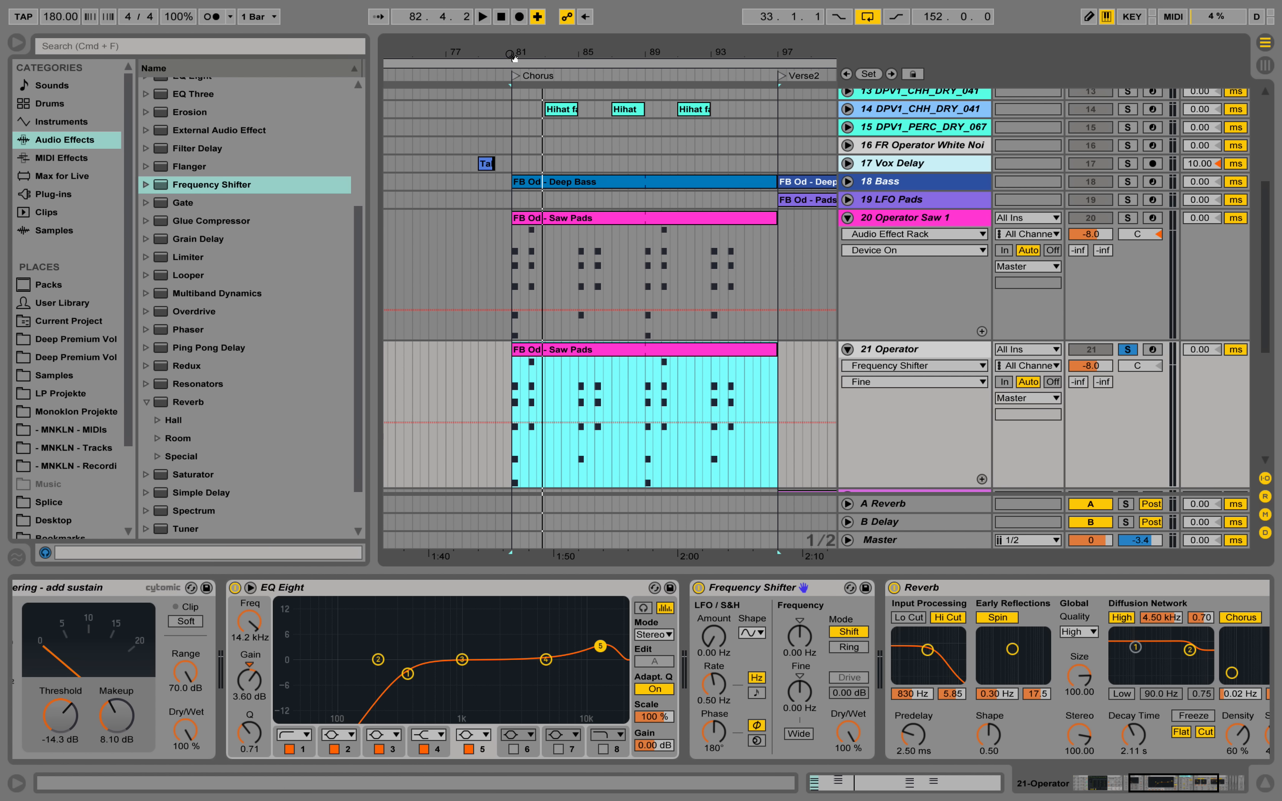
{"action": "left_click_drag", "start_coordinate": [511, 56], "coordinate": [480, 137]}
{"action": "left_click_drag", "start_coordinate": [469, 57], "coordinate": [441, 57]}
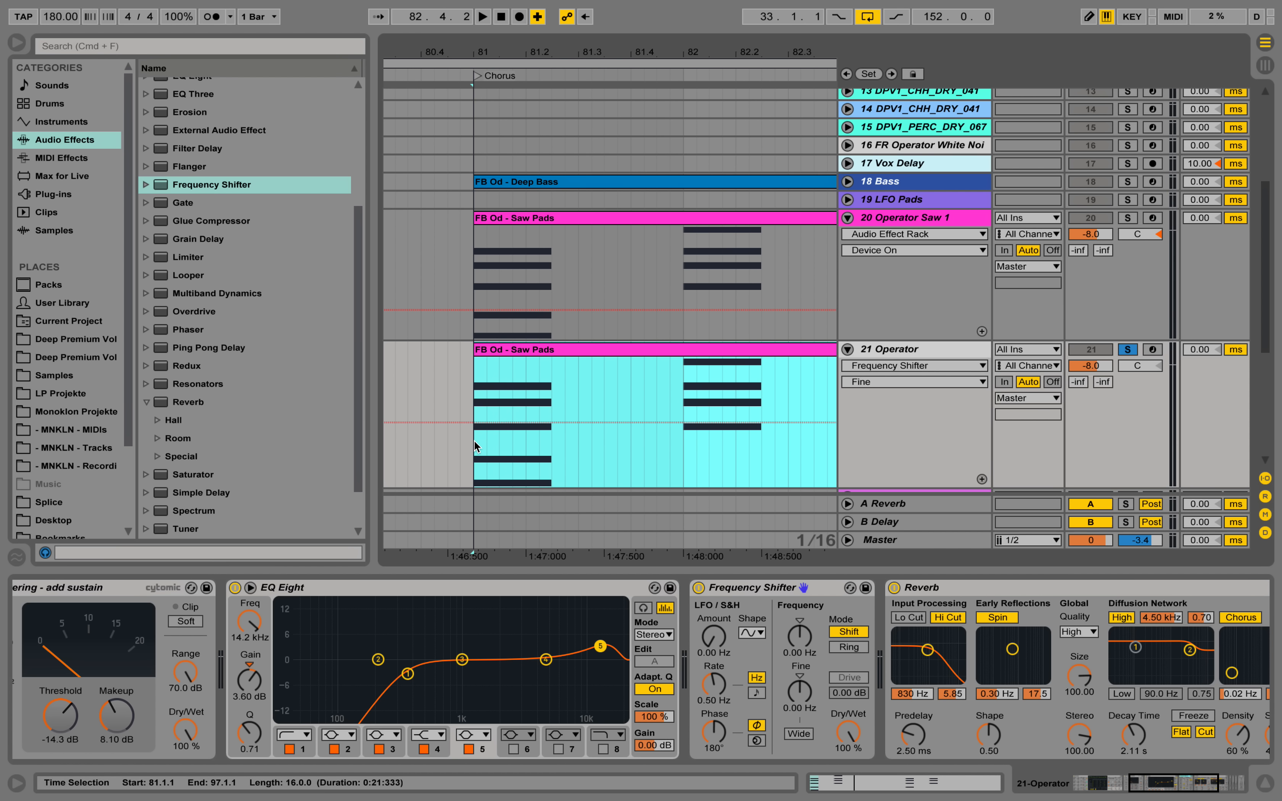
{"action": "left_click_drag", "start_coordinate": [475, 447], "coordinate": [530, 460]}
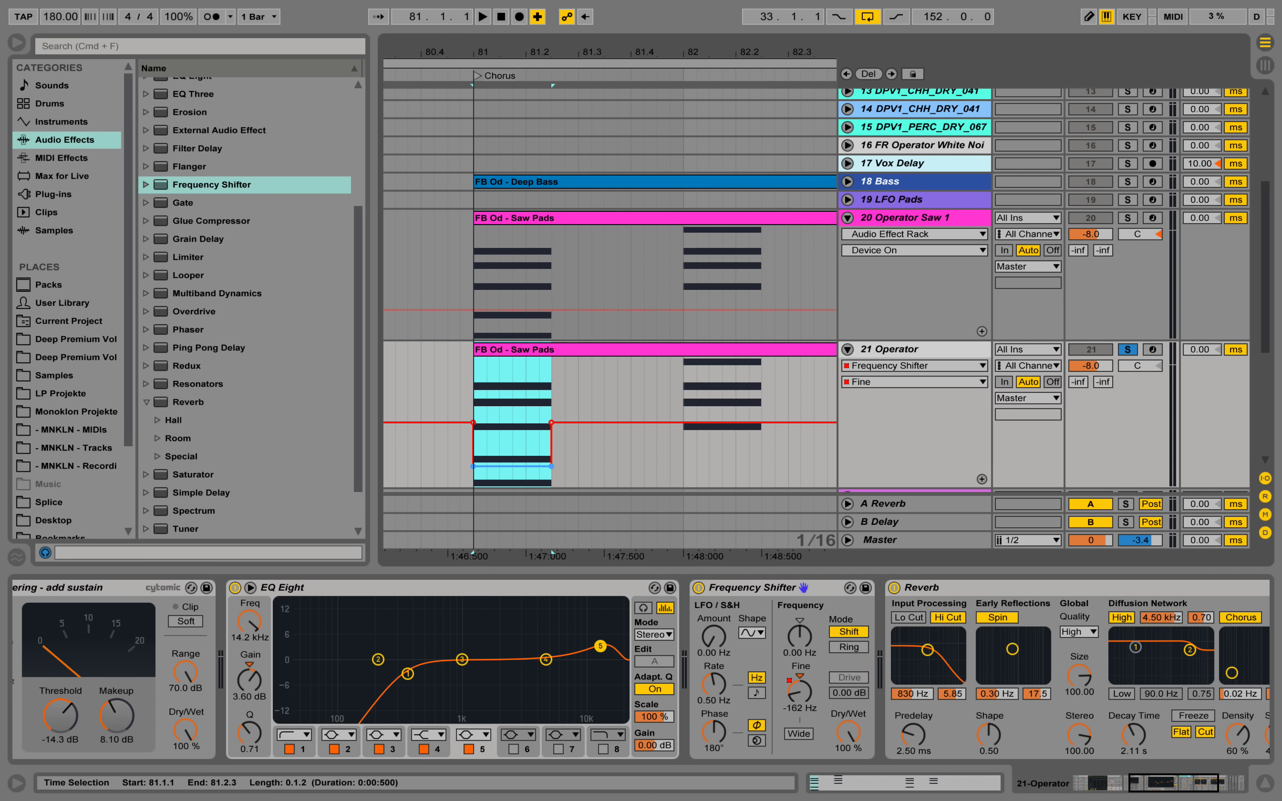
{"action": "left_click", "coordinate": [494, 456]}
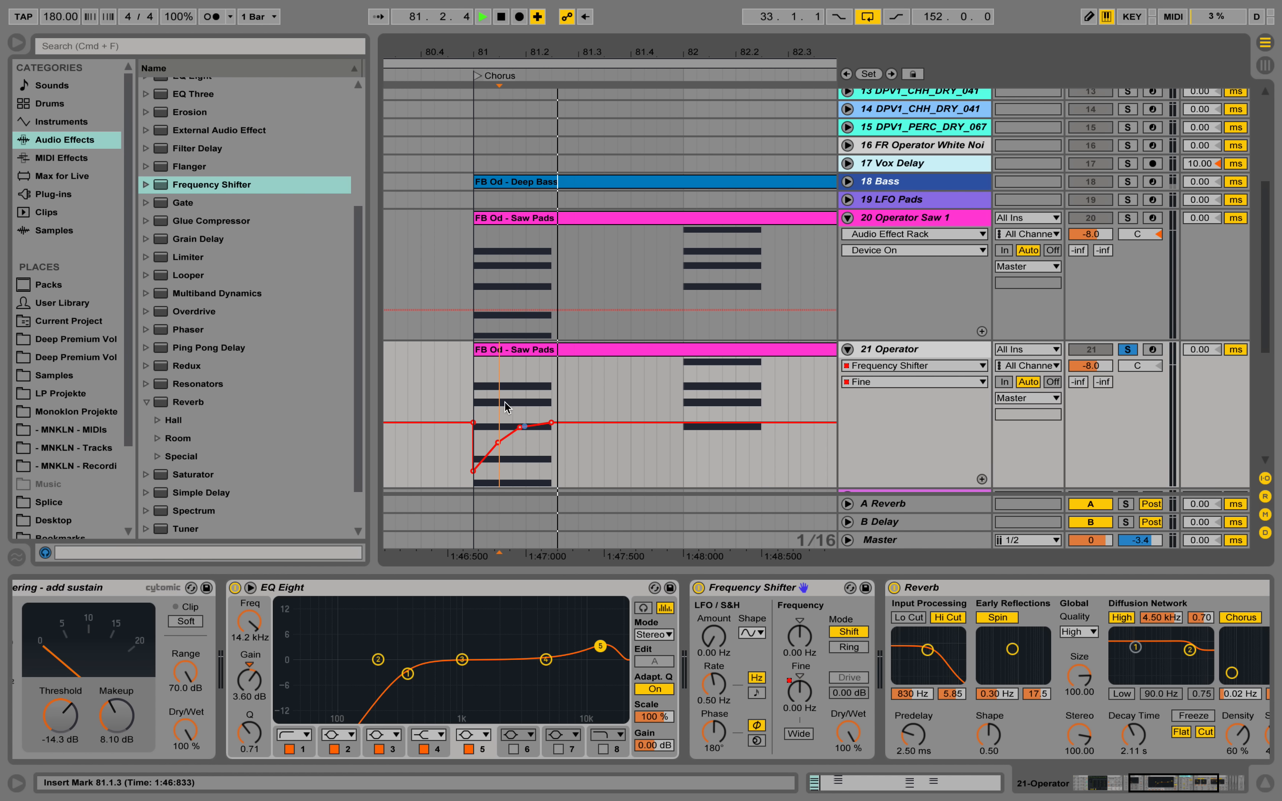
{"action": "left_click", "coordinate": [476, 381]}
{"action": "key", "text": "space"}
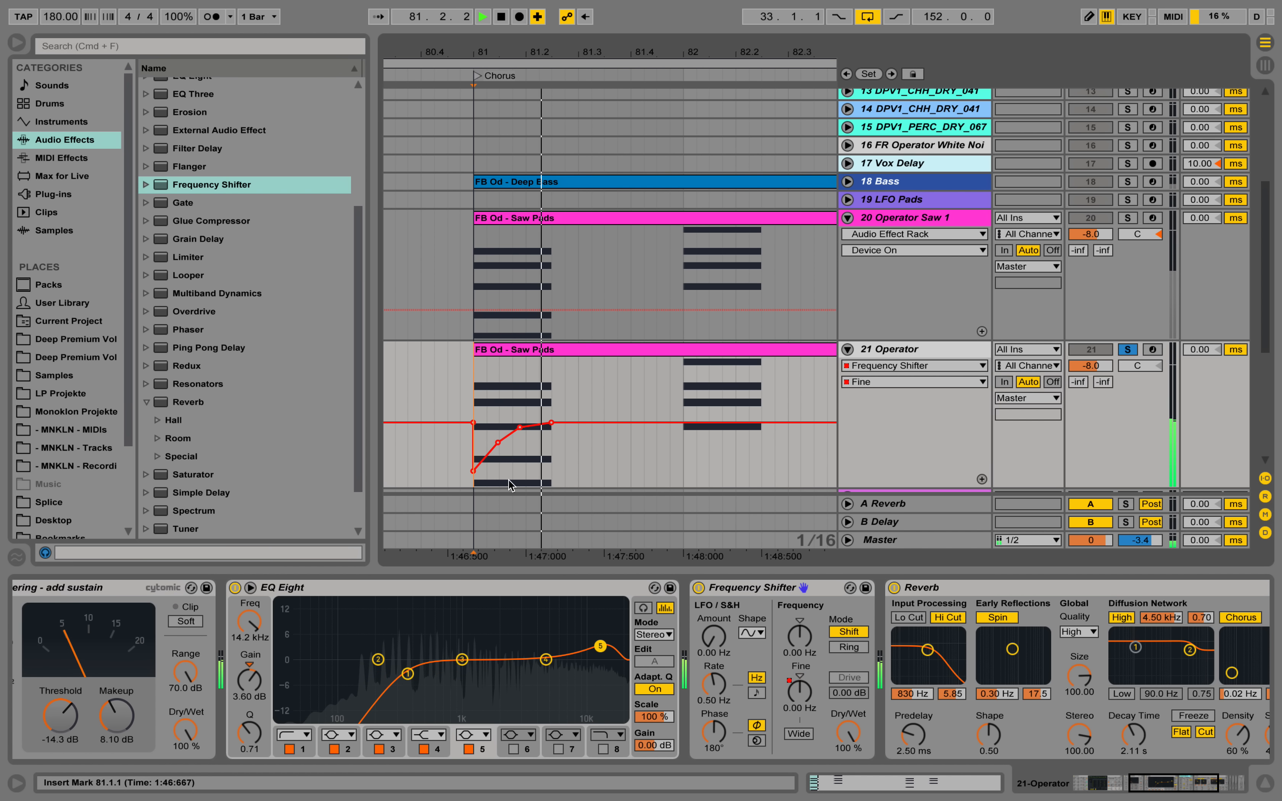
{"action": "scroll", "coordinate": [483, 403], "scroll_direction": "down", "scroll_amount": 3}
{"action": "key", "text": "space"}
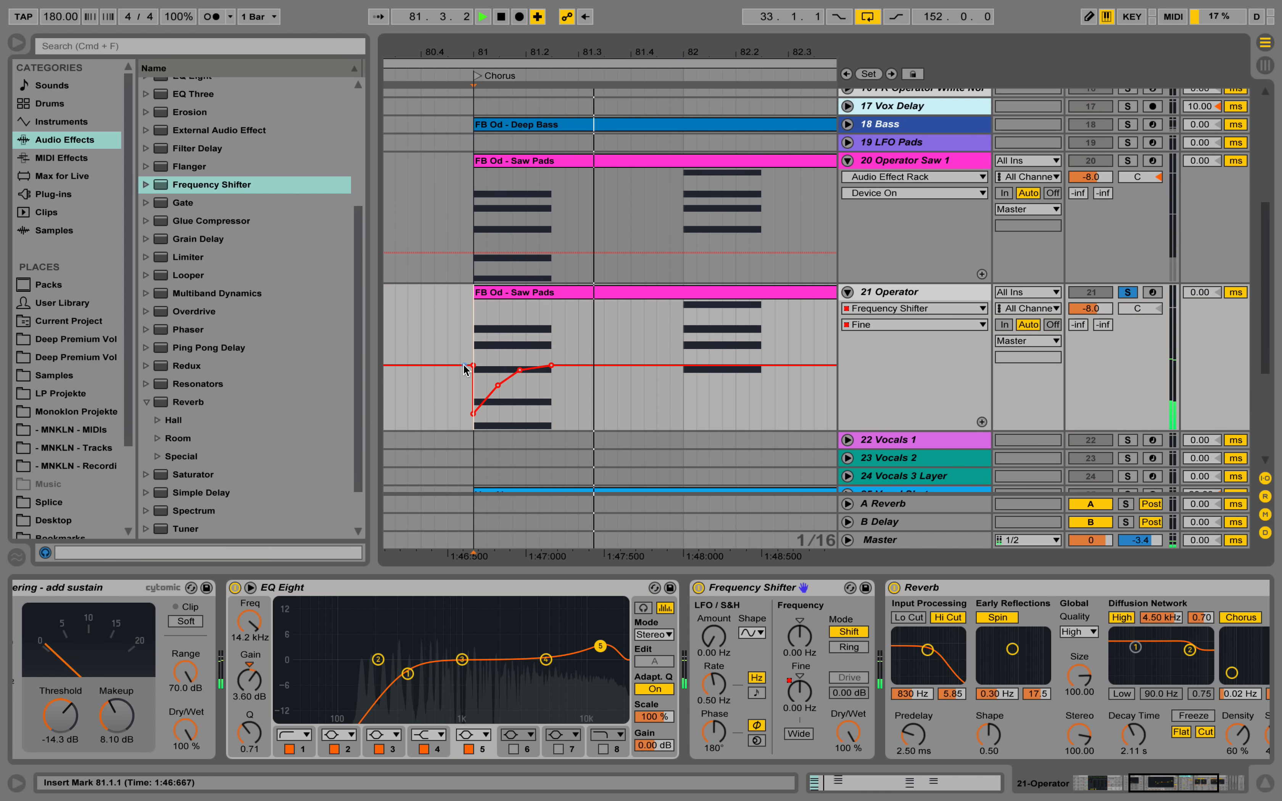
Step: Move the Fine automation's upper starting breakpoint slightly ahead of bar 81 so the line slopes into the dip, and play it
{"action": "key", "text": "space"}
{"action": "left_click_drag", "start_coordinate": [473, 365], "coordinate": [463, 366]}
{"action": "key", "text": "space"}
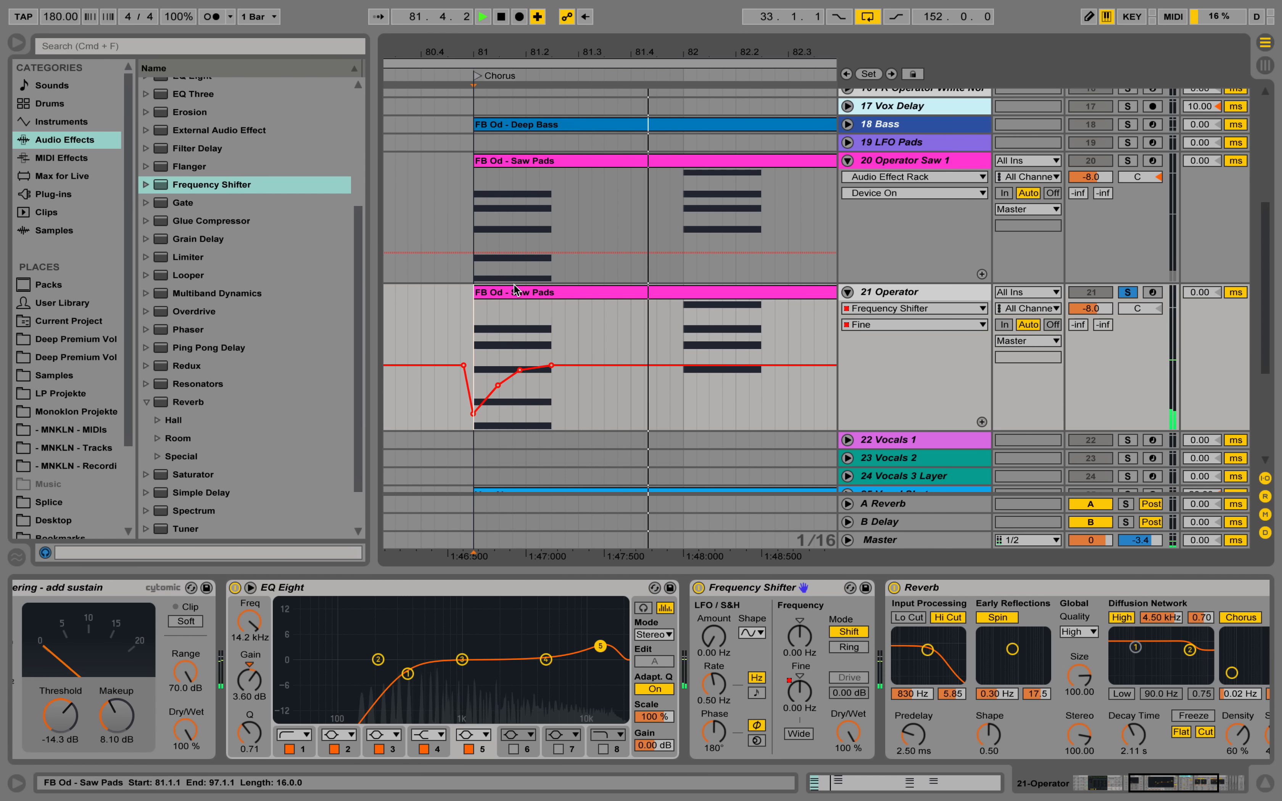
{"action": "key", "text": "minus"}
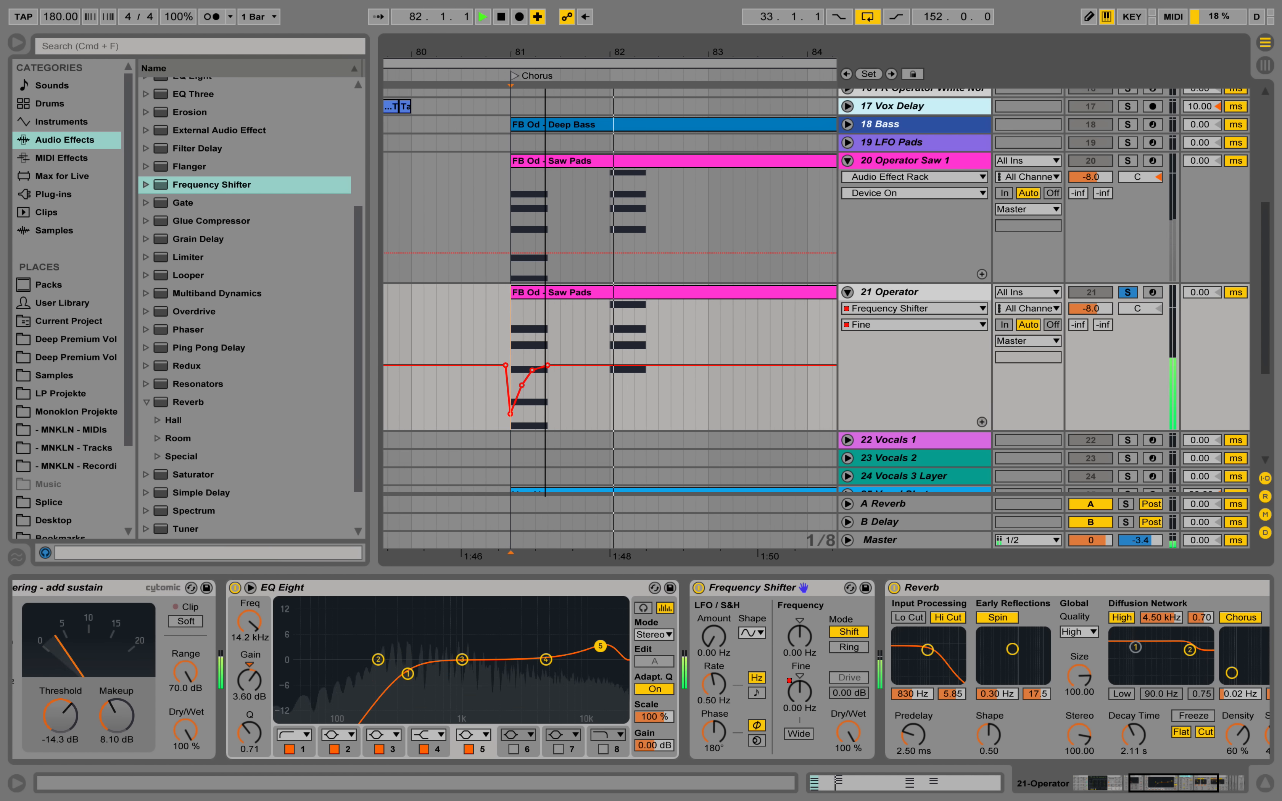
Step: Insert an Auto Filter between EQ Eight and Frequency Shifter and open its low-pass cutoff to 19.9 kHz
{"action": "key", "text": "space"}
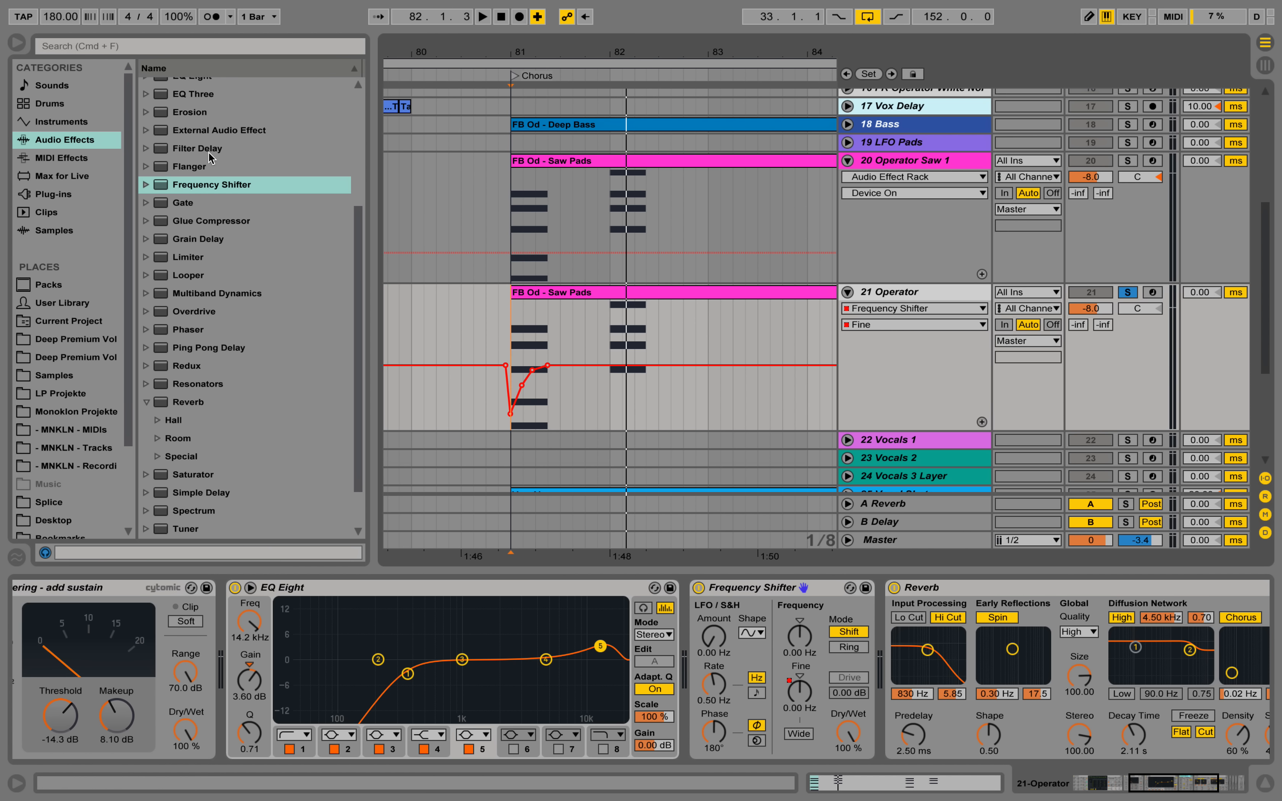
{"action": "scroll", "coordinate": [227, 217], "scroll_direction": "up", "scroll_amount": 5}
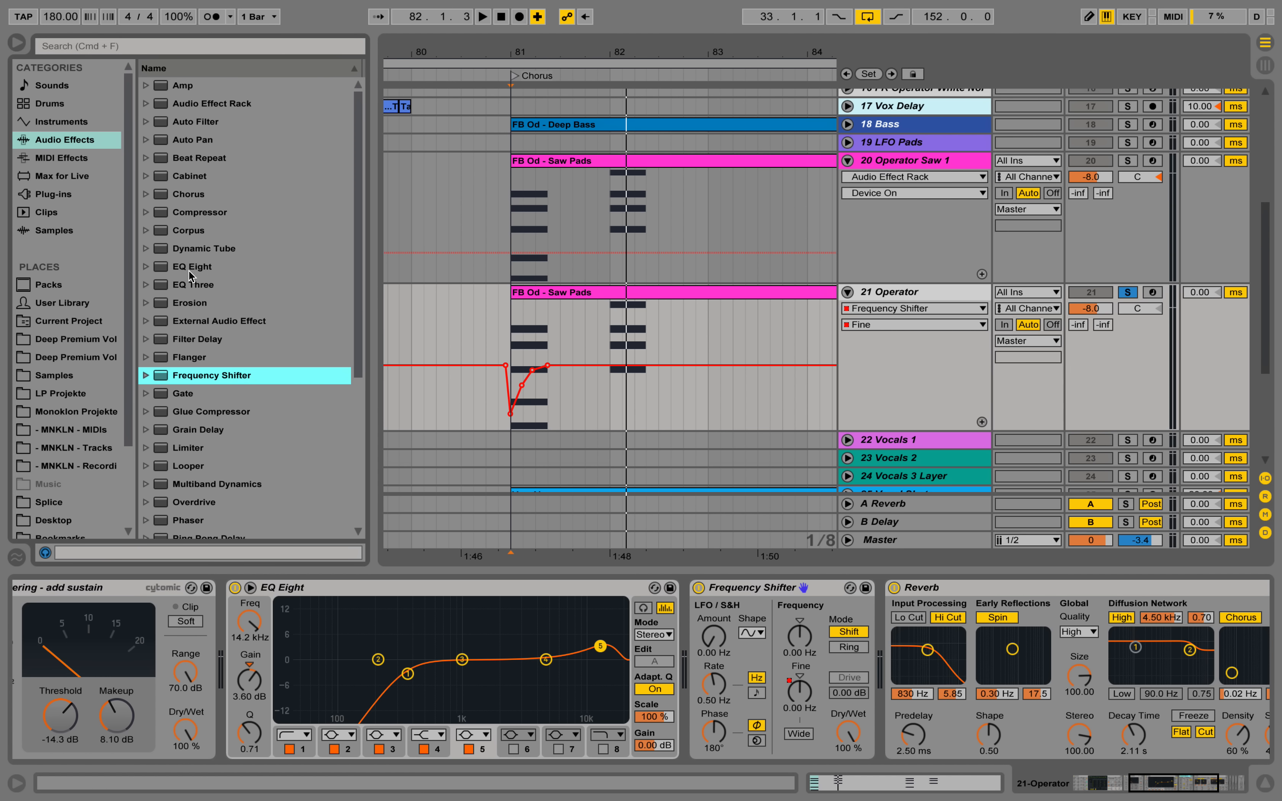
{"action": "left_click_drag", "start_coordinate": [206, 124], "coordinate": [359, 301]}
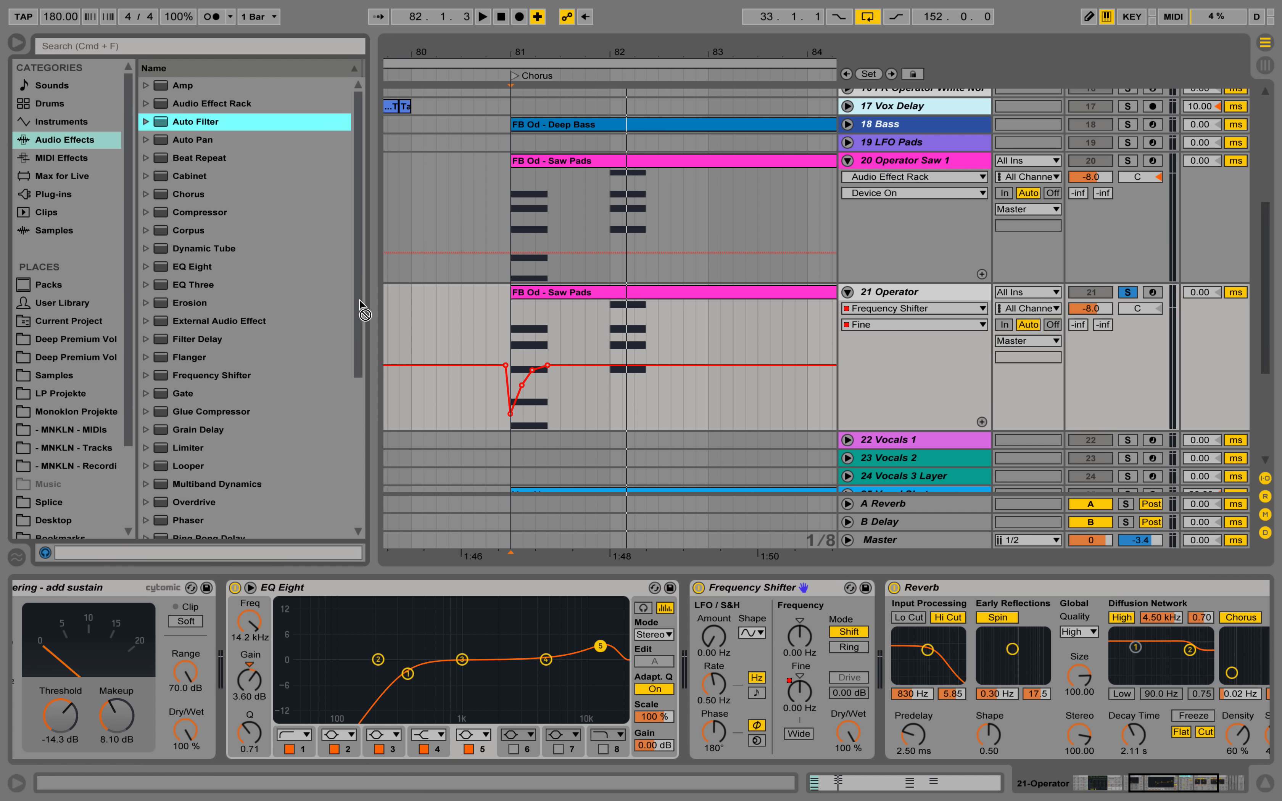
{"action": "mouse_move", "coordinate": [643, 573]}
{"action": "left_mouse_down"}
{"action": "mouse_move", "coordinate": [686, 623]}
{"action": "mouse_move", "coordinate": [713, 592]}
{"action": "left_mouse_up"}
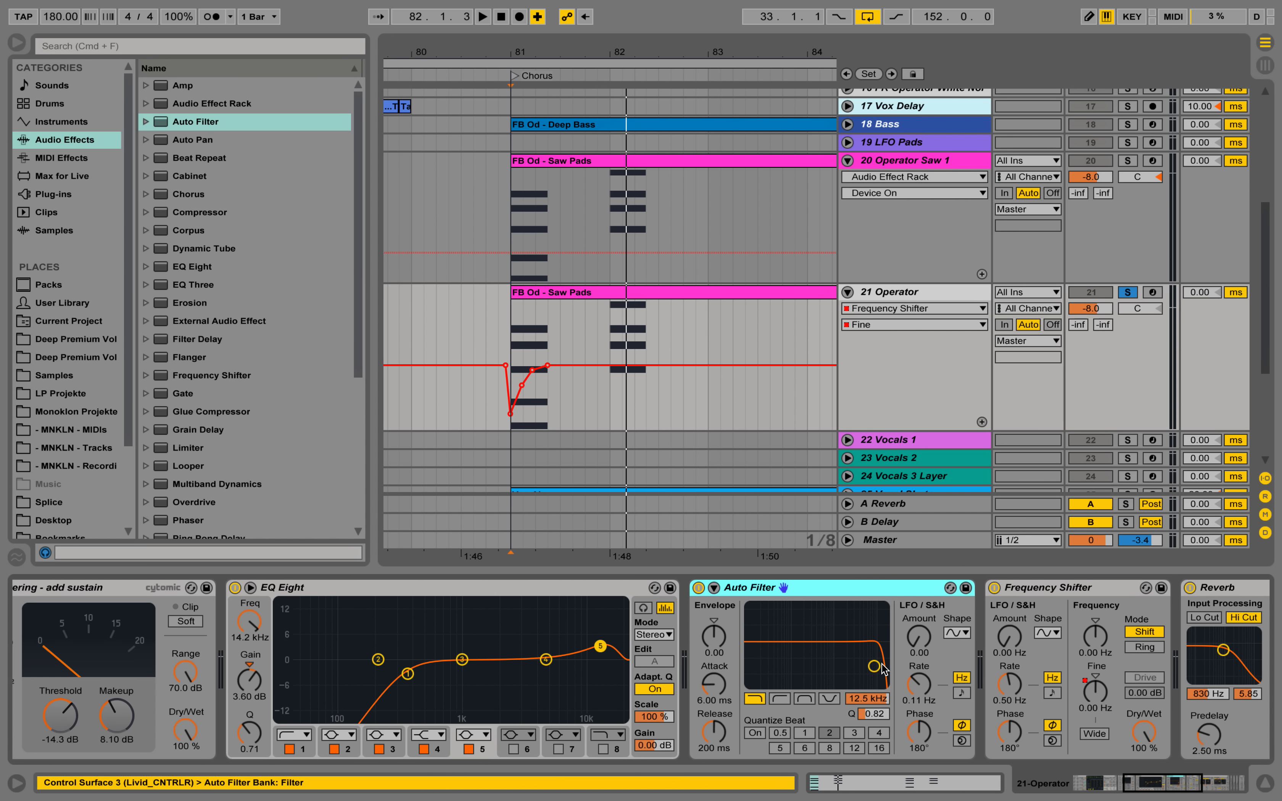
{"action": "left_click", "coordinate": [874, 695]}
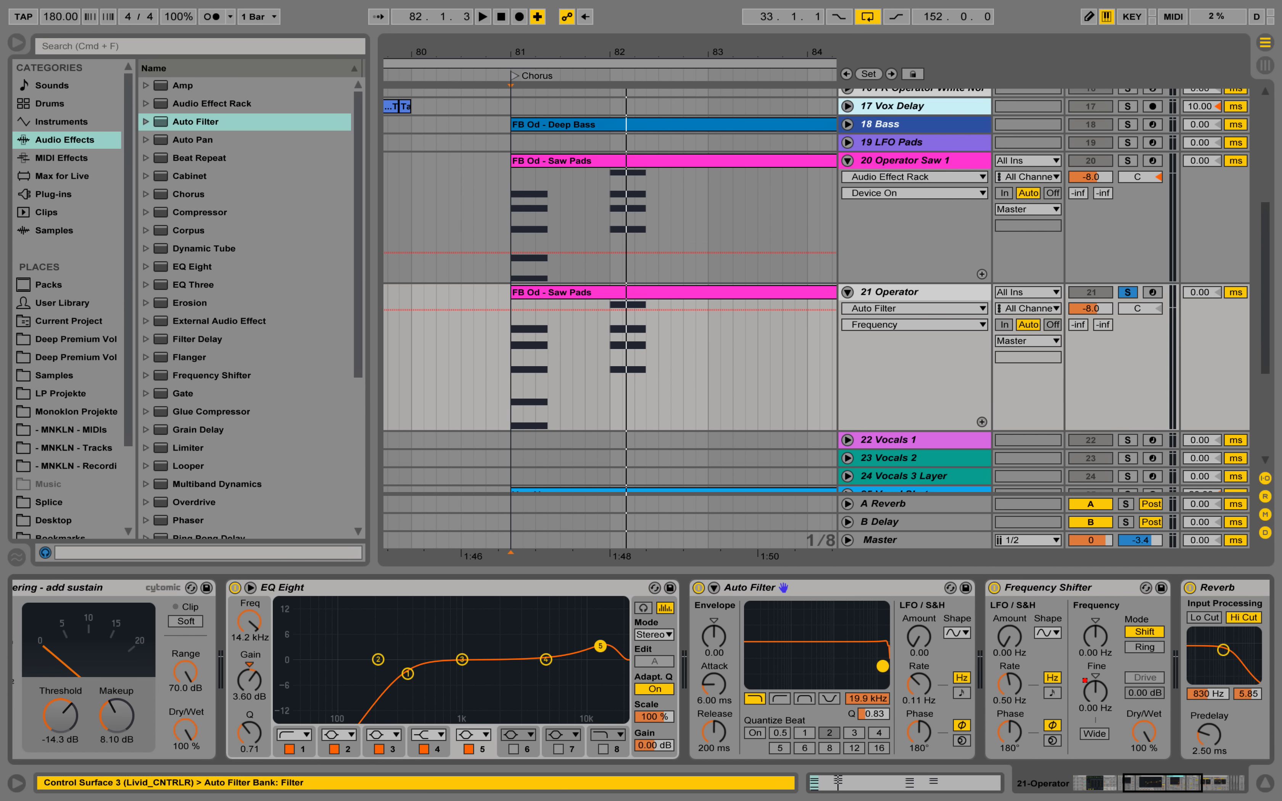
{"action": "left_click_drag", "start_coordinate": [882, 667], "coordinate": [884, 669]}
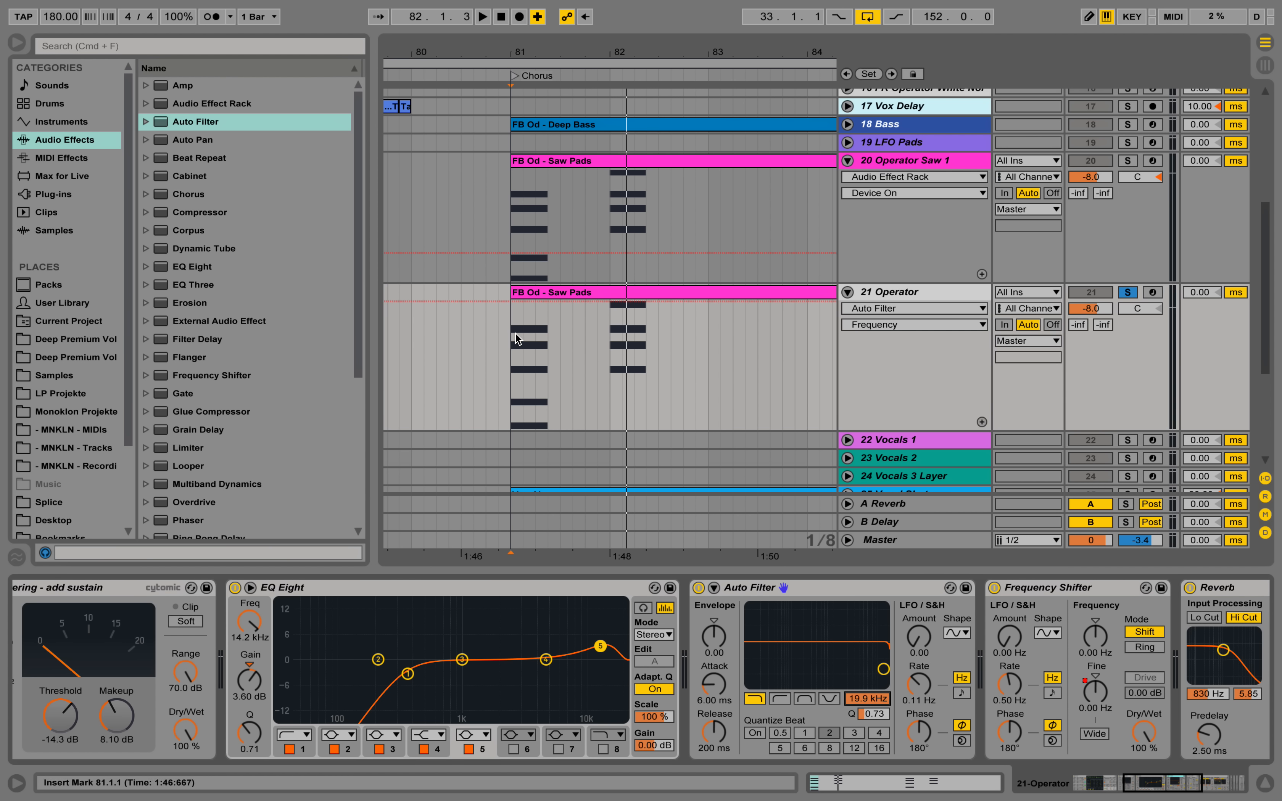
Step: Automate the Auto Filter's Frequency on the first chord at bar 81, dropping at its start and curving back up to fully open, and play it
{"action": "left_click_drag", "start_coordinate": [517, 339], "coordinate": [566, 340]}
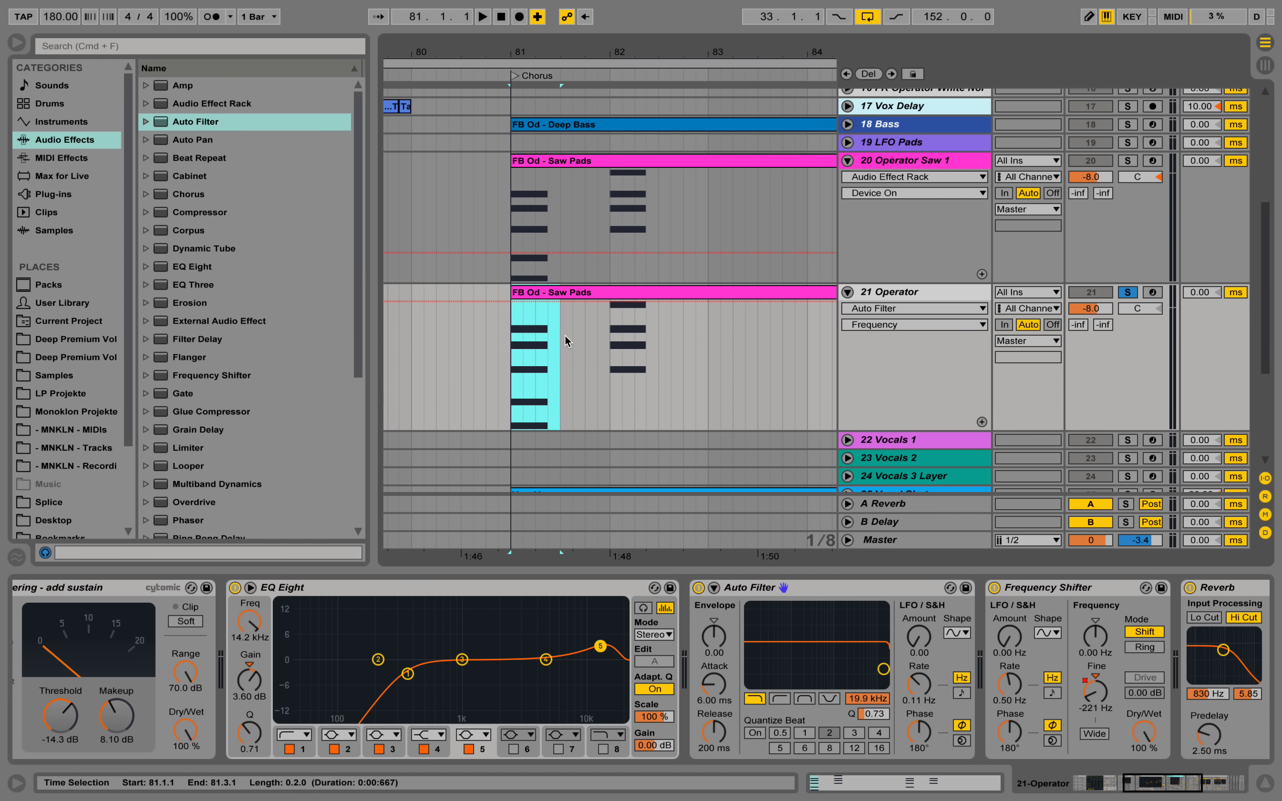
{"action": "left_click_drag", "start_coordinate": [520, 52], "coordinate": [520, 100]}
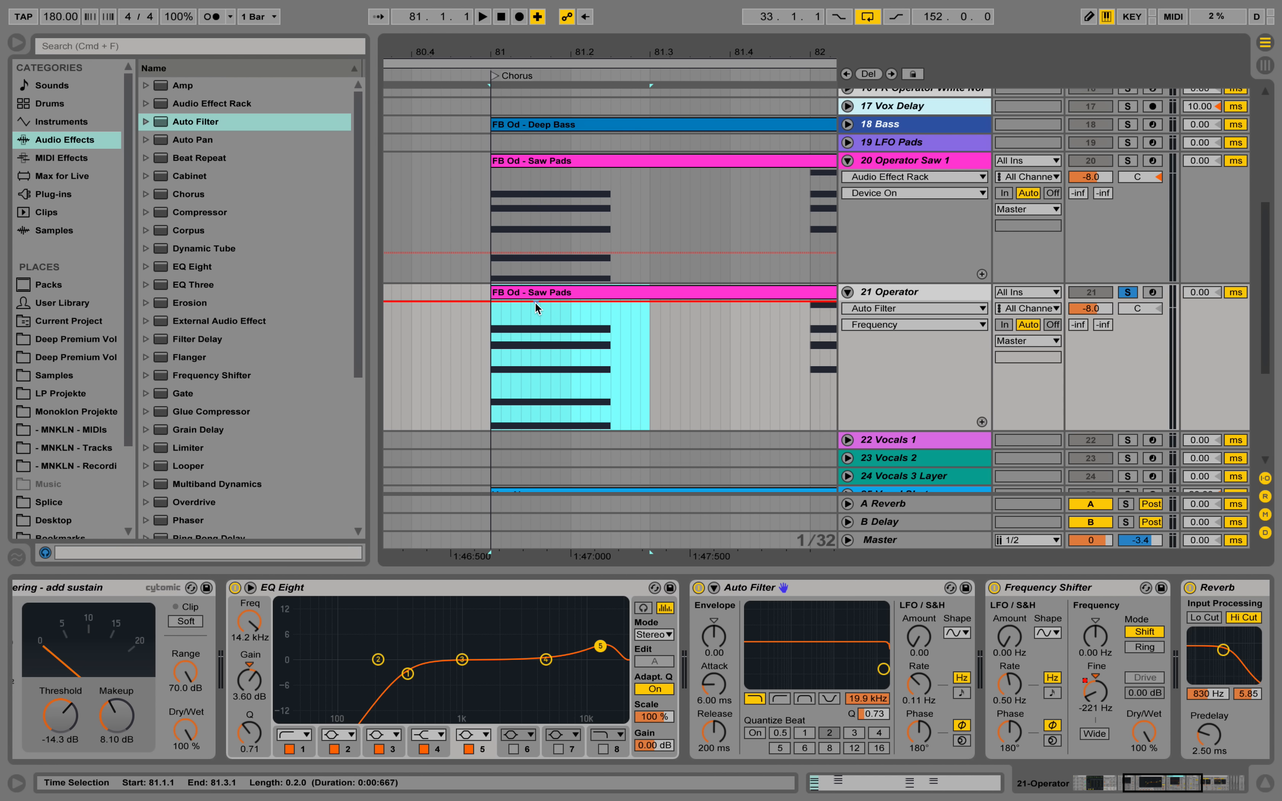
{"action": "left_click_drag", "start_coordinate": [569, 339], "coordinate": [570, 377]}
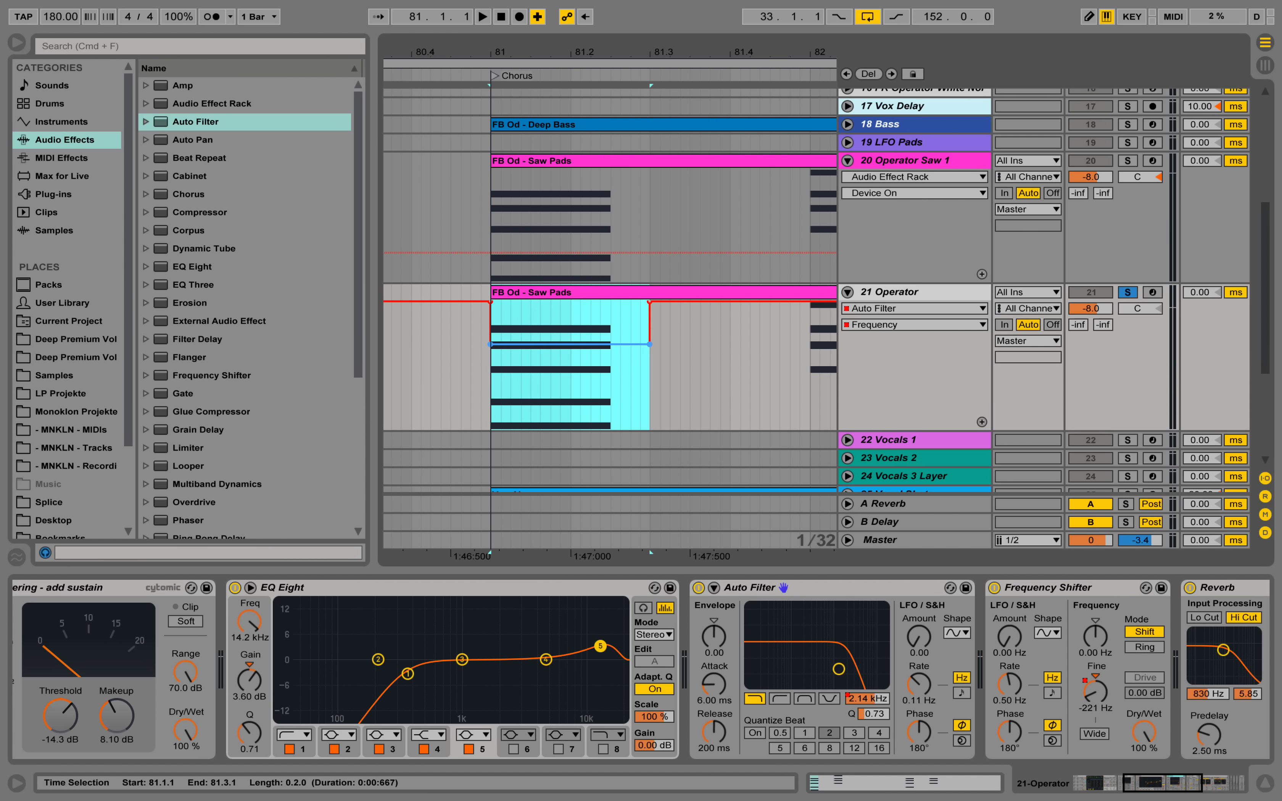
{"action": "left_click", "coordinate": [537, 352]}
{"action": "left_click_drag", "start_coordinate": [534, 342], "coordinate": [537, 303]}
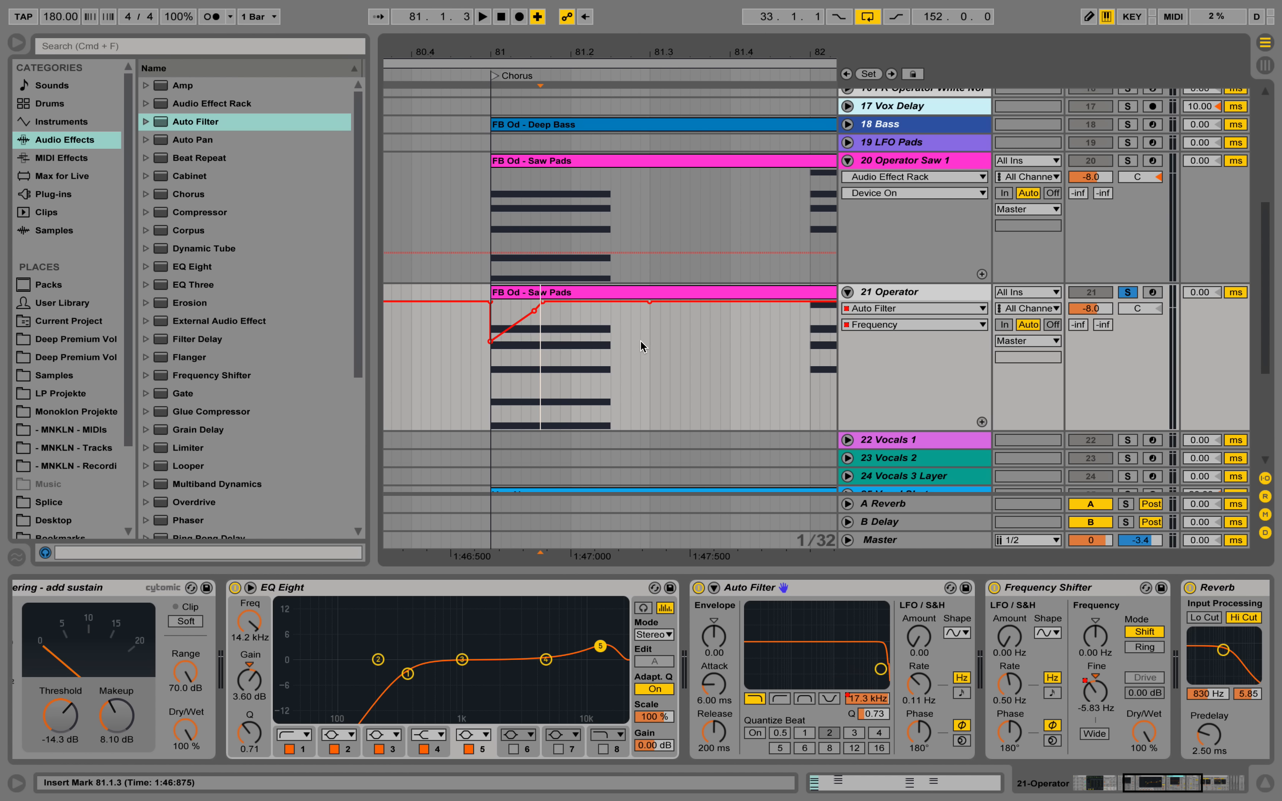
{"action": "left_click_drag", "start_coordinate": [532, 312], "coordinate": [515, 313]}
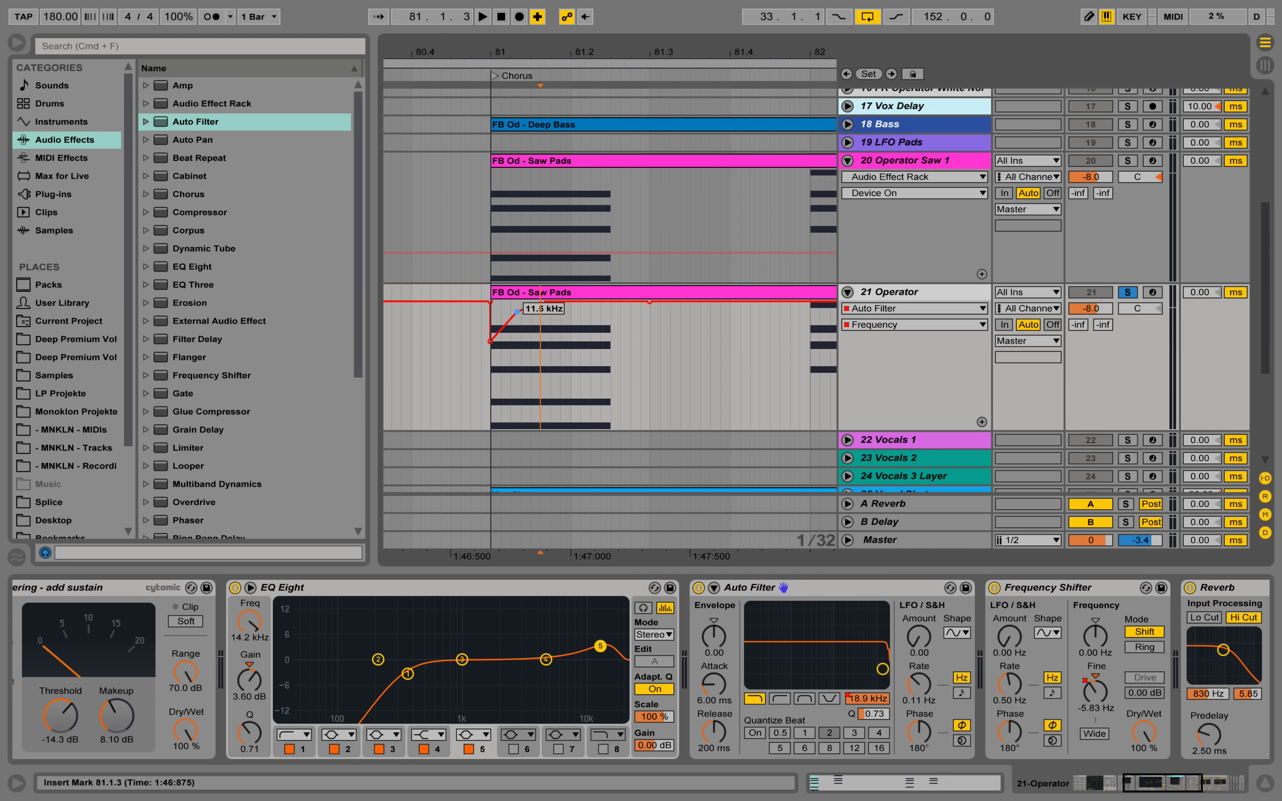
{"action": "key", "text": "space"}
{"action": "left_click", "coordinate": [471, 371]}
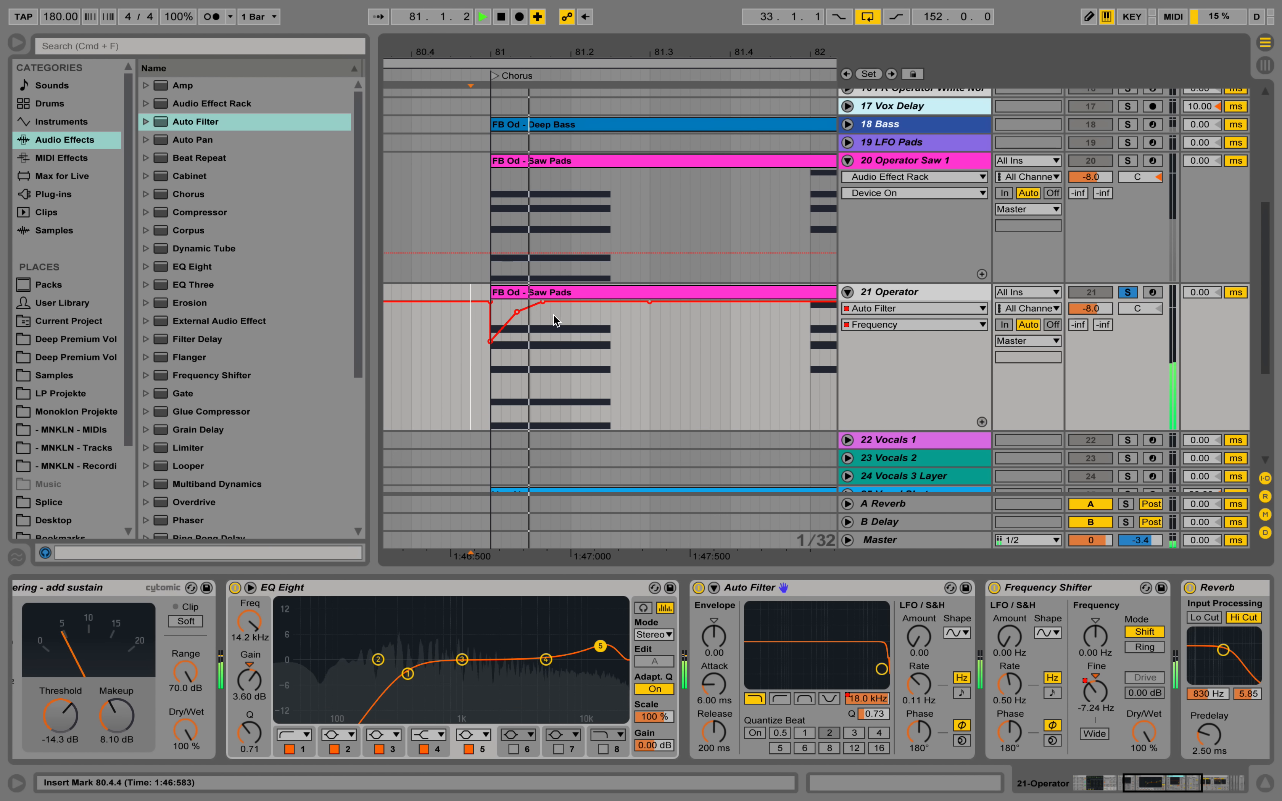
Step: Reshape the Frequency automation's recovery breakpoints at bar 81 into a quick curved rise ending before beat 2, auditioning the chord
{"action": "left_click", "coordinate": [543, 302]}
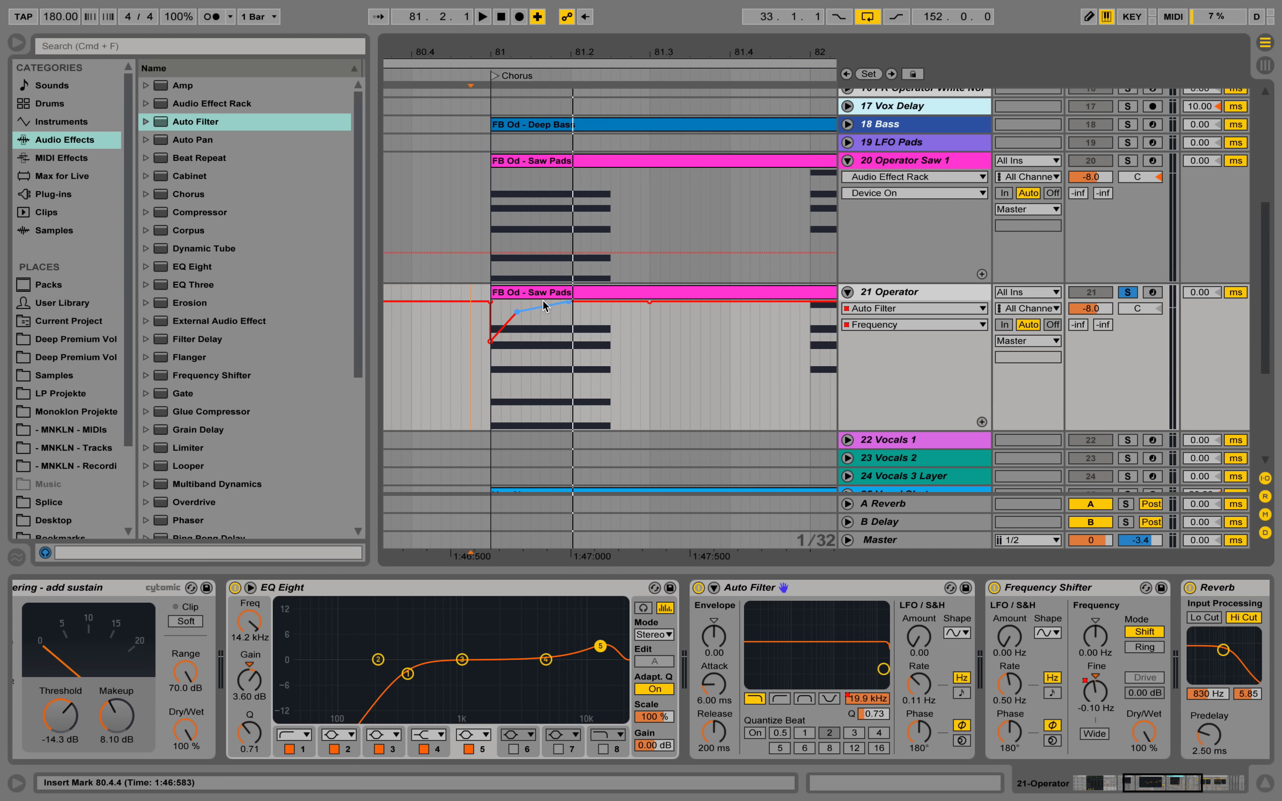
{"action": "left_click", "coordinate": [491, 372]}
{"action": "key", "text": "space"}
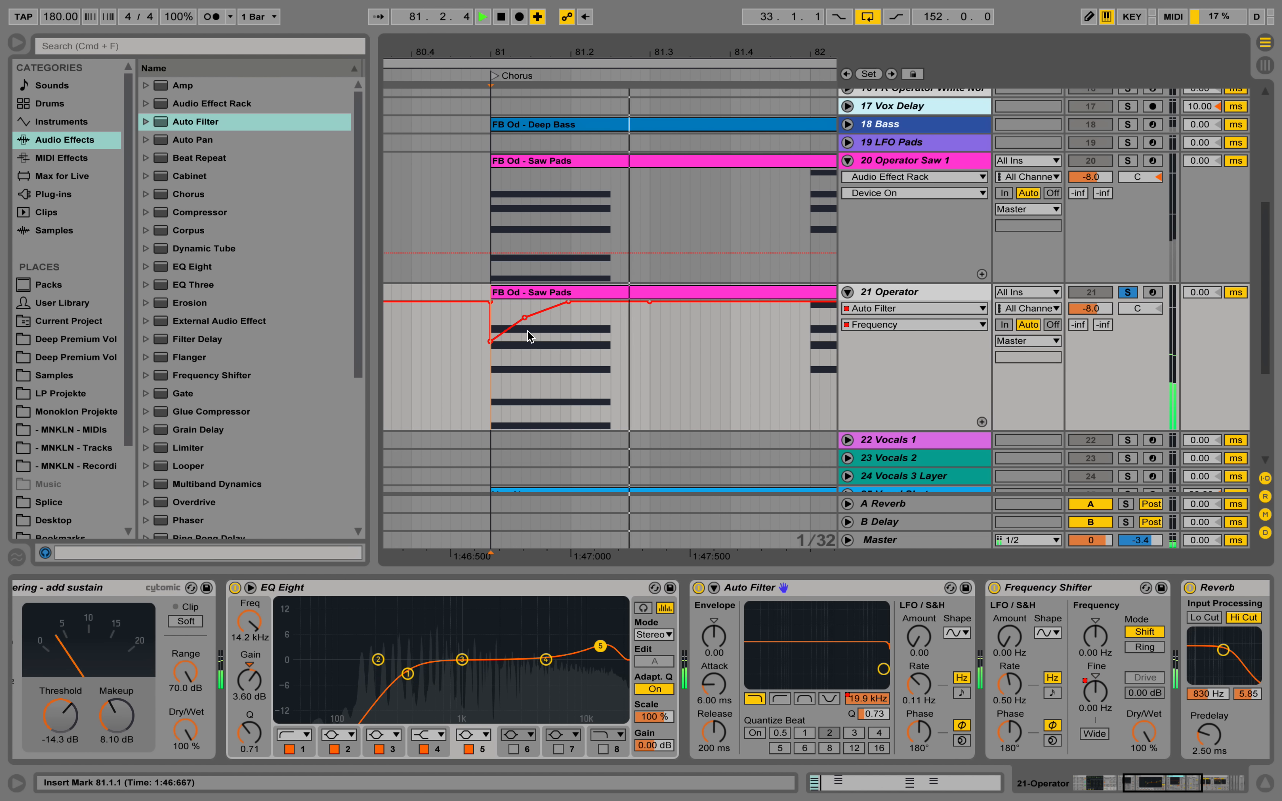
{"action": "key", "text": "space"}
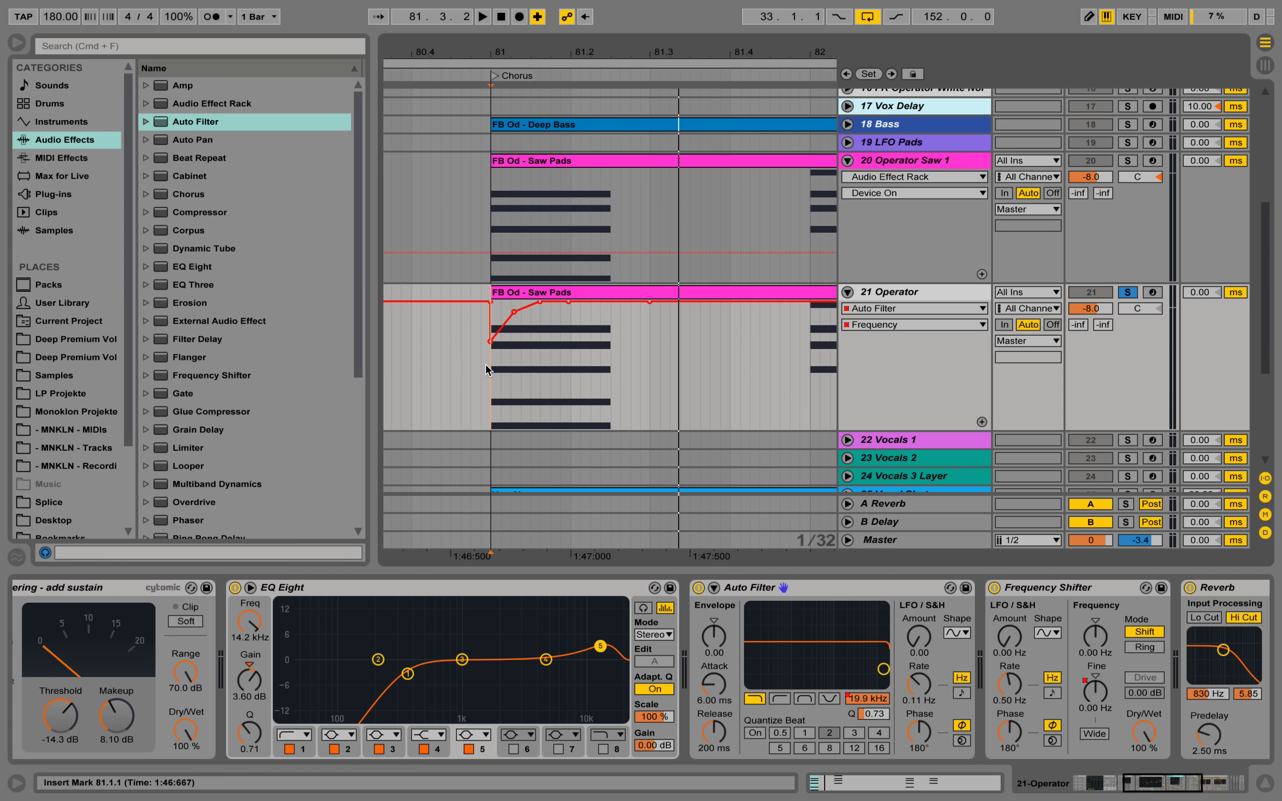
{"action": "key", "text": "space"}
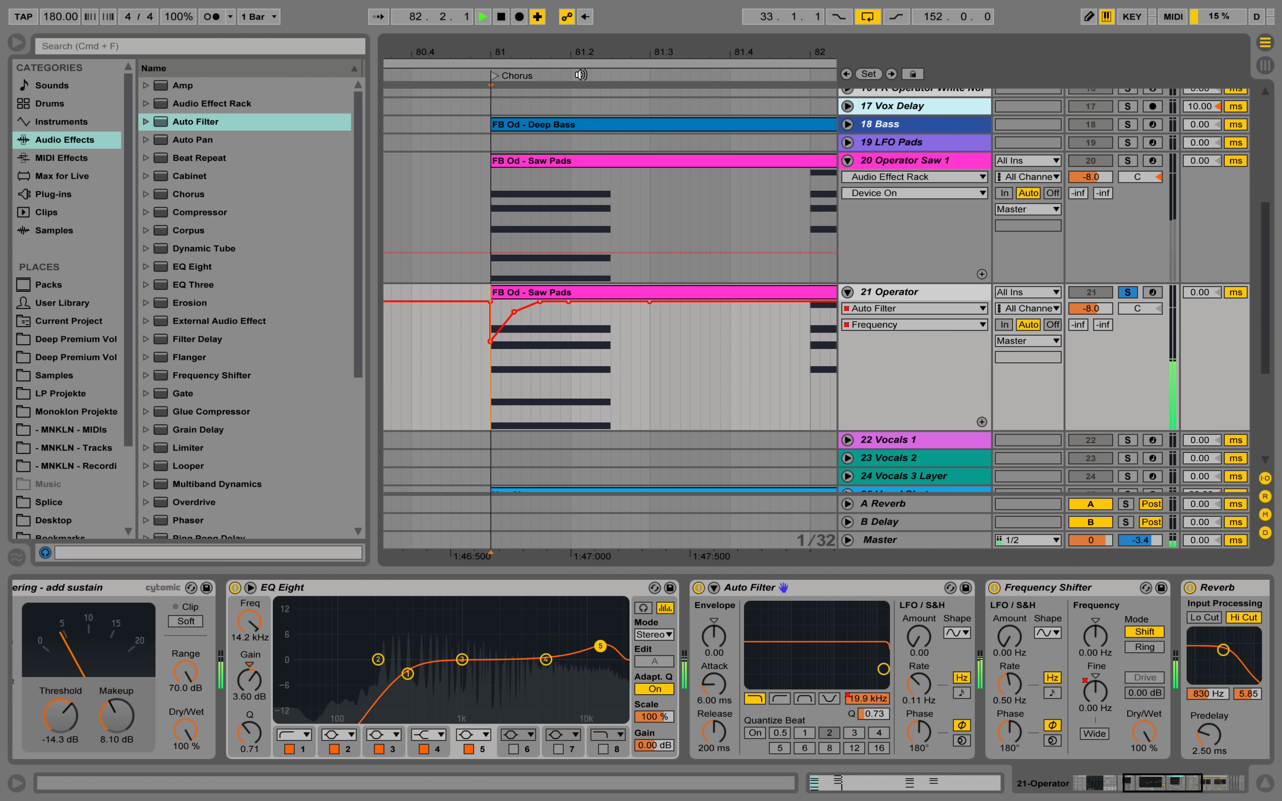
{"action": "key", "text": "space"}
Step: Copy bar 81's automation dips to the chord at bar 82, keep that chord's original notes, and play both chords
{"action": "left_click_drag", "start_coordinate": [579, 55], "coordinate": [456, 50]}
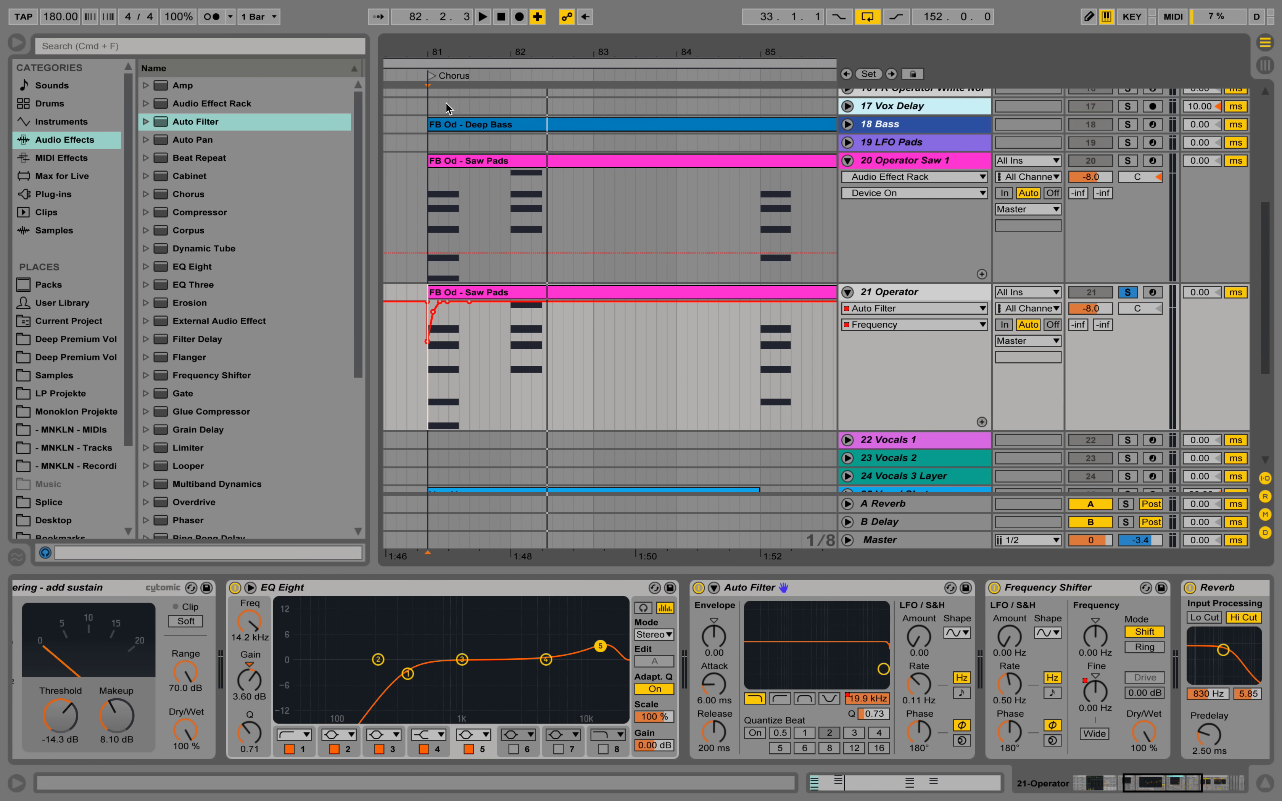
{"action": "left_click_drag", "start_coordinate": [513, 331], "coordinate": [430, 344]}
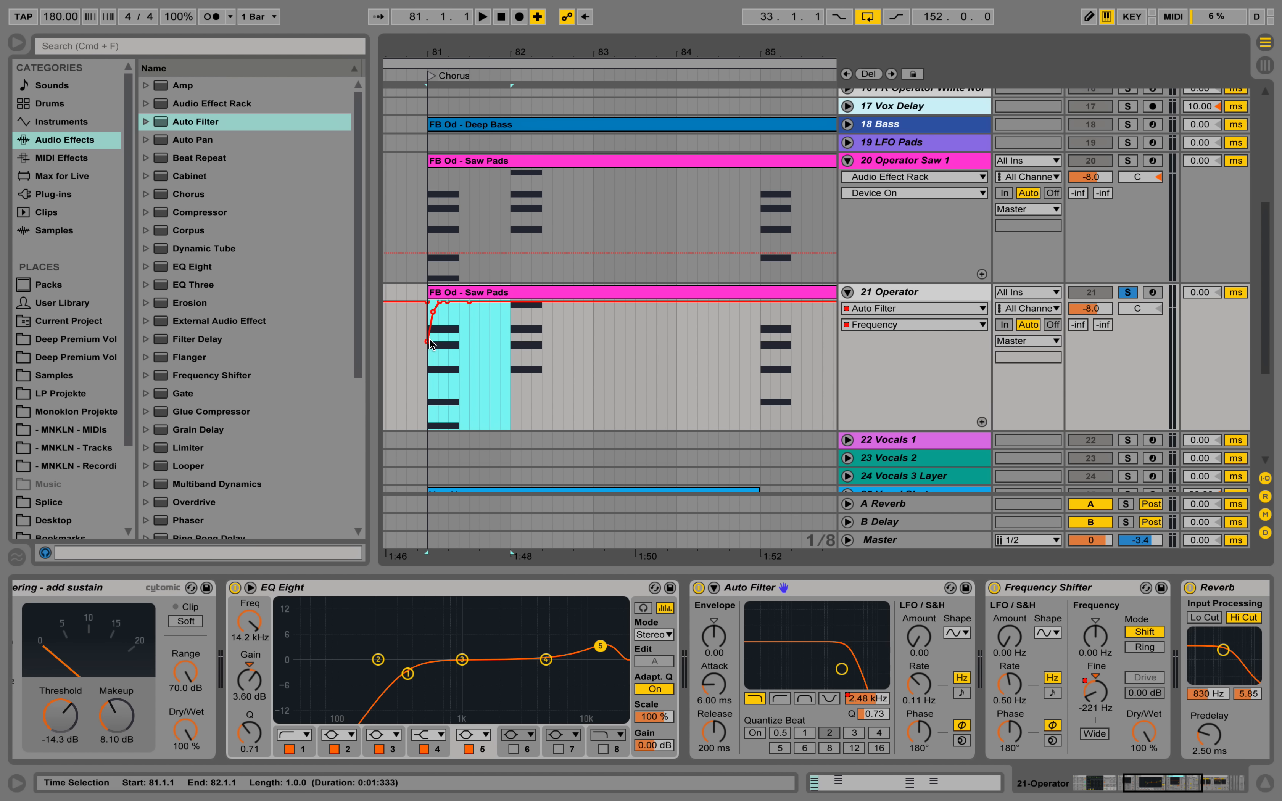
{"action": "key", "text": "super+d"}
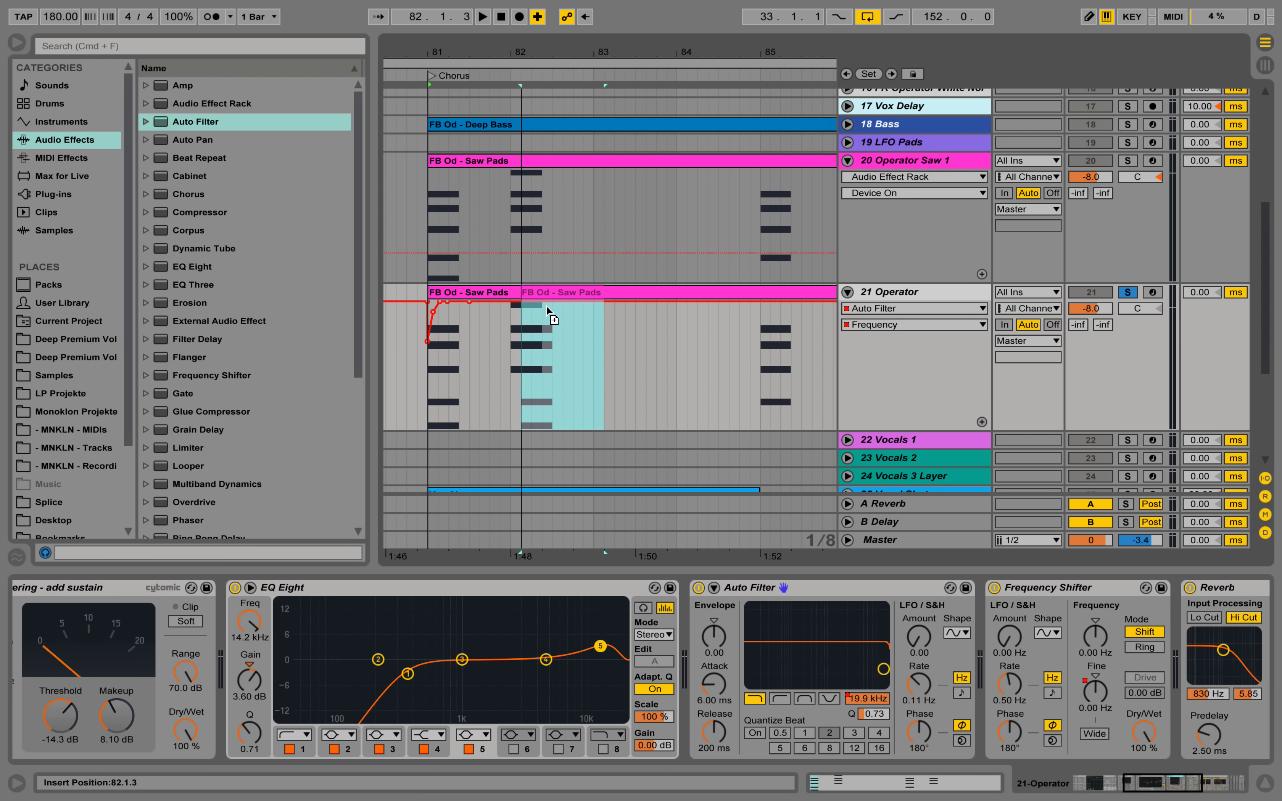
{"action": "left_click", "coordinate": [508, 353]}
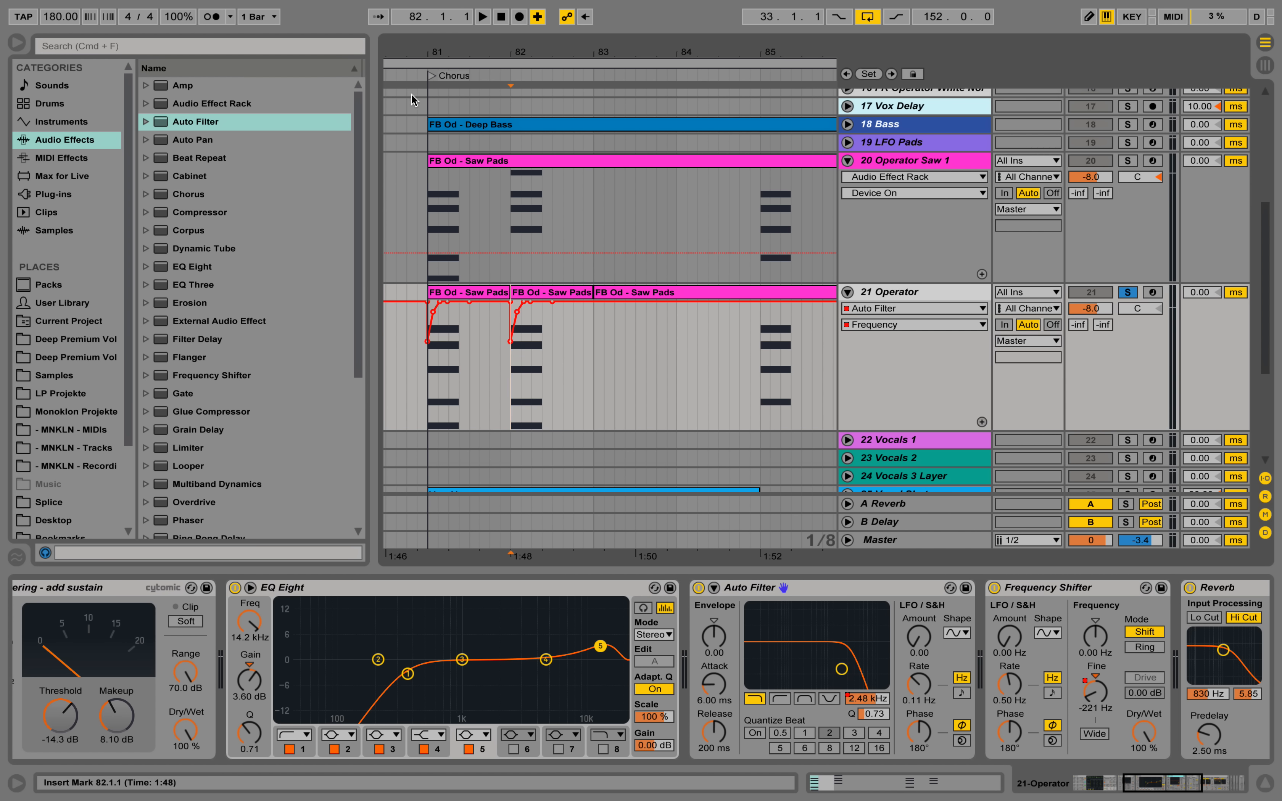
{"action": "left_click_drag", "start_coordinate": [504, 293], "coordinate": [589, 293]}
{"action": "left_click_drag", "start_coordinate": [570, 56], "coordinate": [570, 29]}
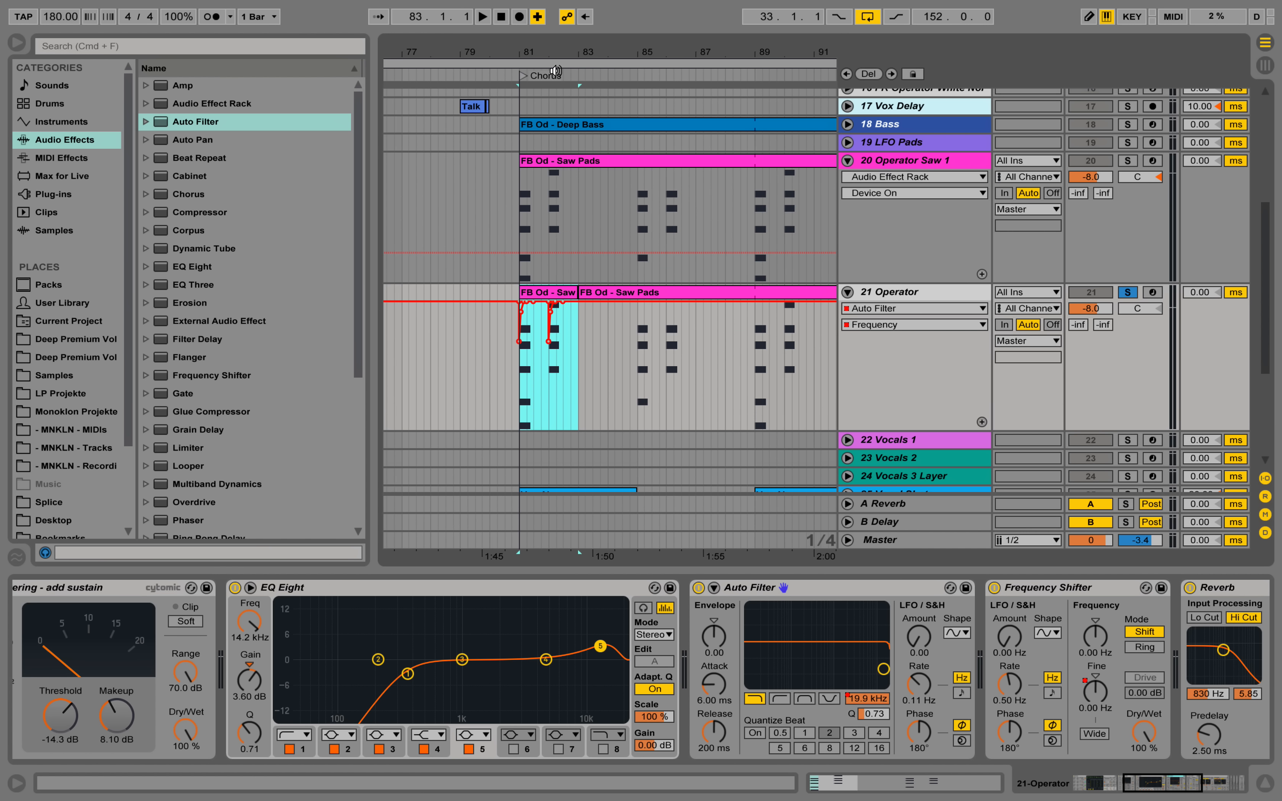
{"action": "left_click", "coordinate": [517, 91]}
{"action": "key", "text": "space"}
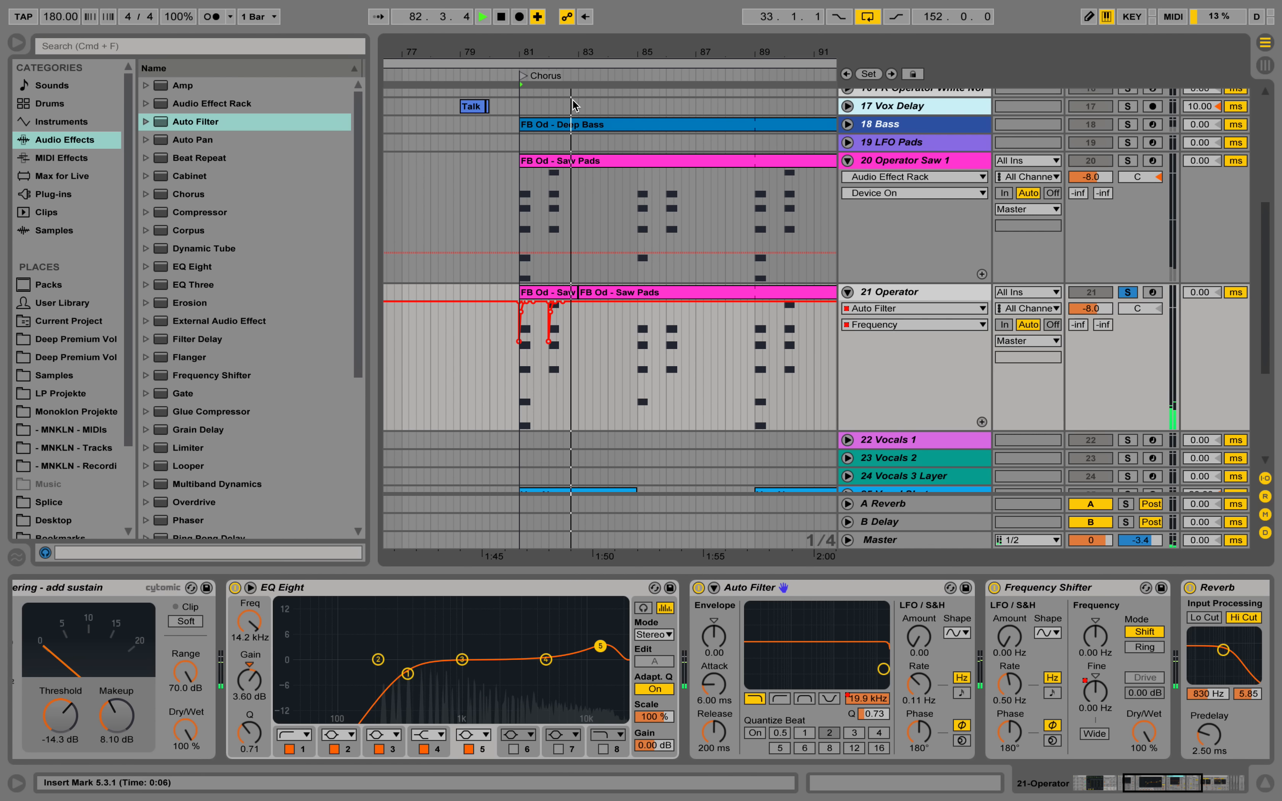
{"action": "key", "text": "space"}
{"action": "key", "text": "space"}
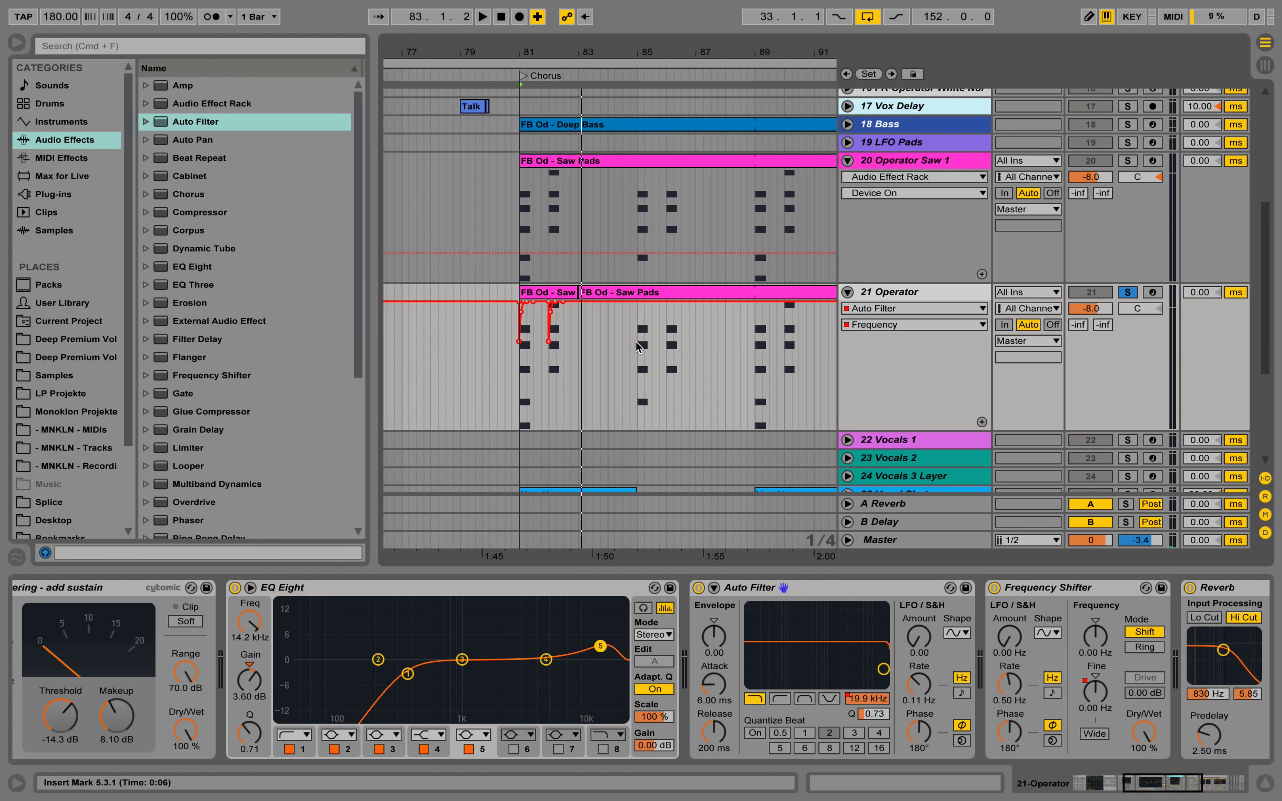
{"action": "key", "text": "space"}
Step: Copy the automation of bars 81–84 to bar 85, keep the original chord notes in one eight-bar clip, and play it
{"action": "mouse_move", "coordinate": [638, 341]}
{"action": "left_mouse_down"}
{"action": "mouse_move", "coordinate": [499, 330]}
{"action": "mouse_move", "coordinate": [650, 296]}
{"action": "left_mouse_up"}
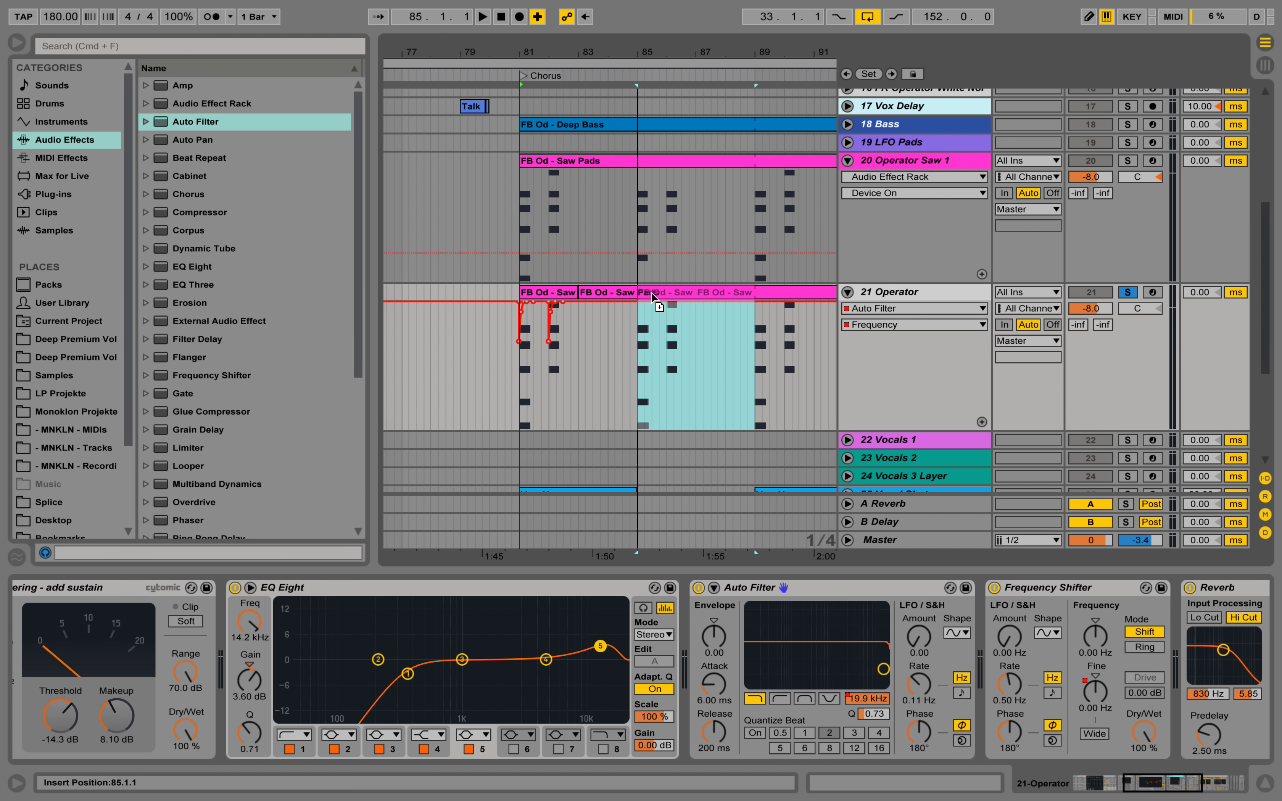
{"action": "left_click", "coordinate": [608, 355]}
{"action": "left_click_drag", "start_coordinate": [519, 292], "coordinate": [750, 283]}
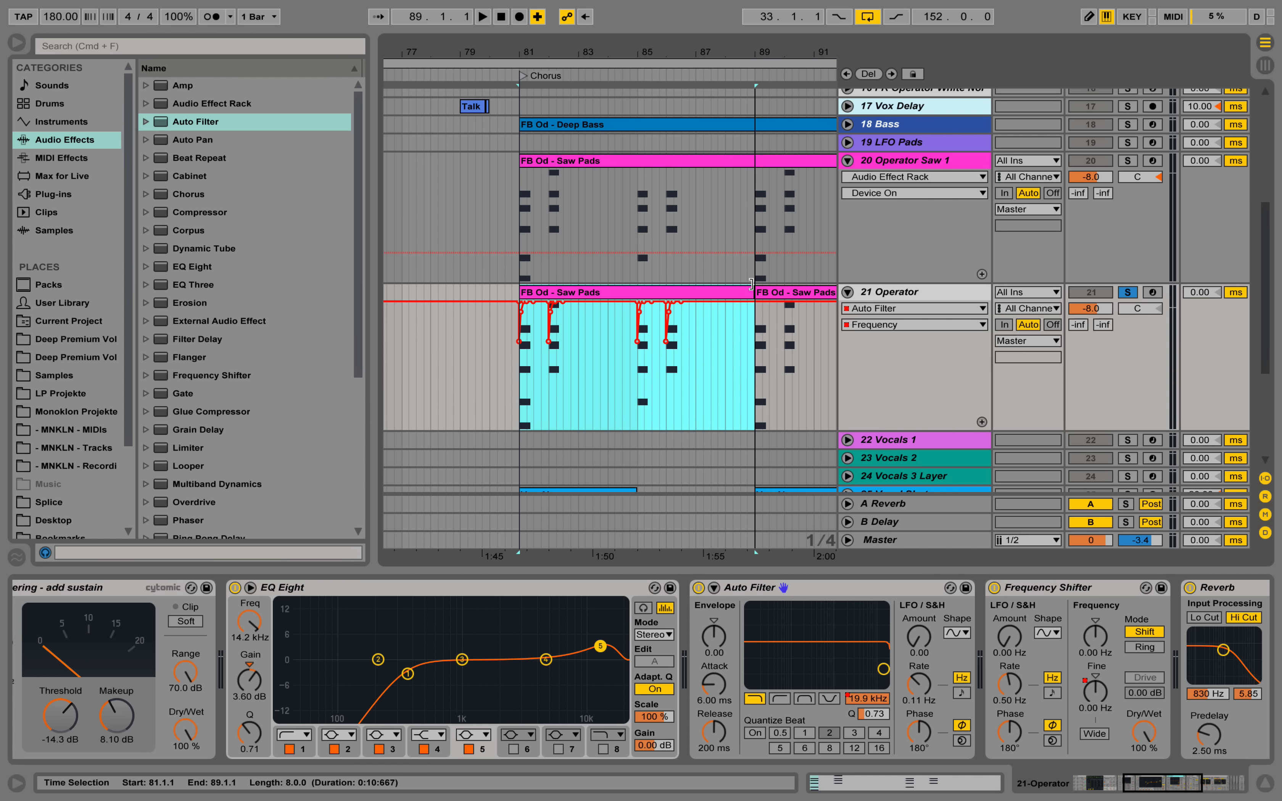
{"action": "key", "text": "space"}
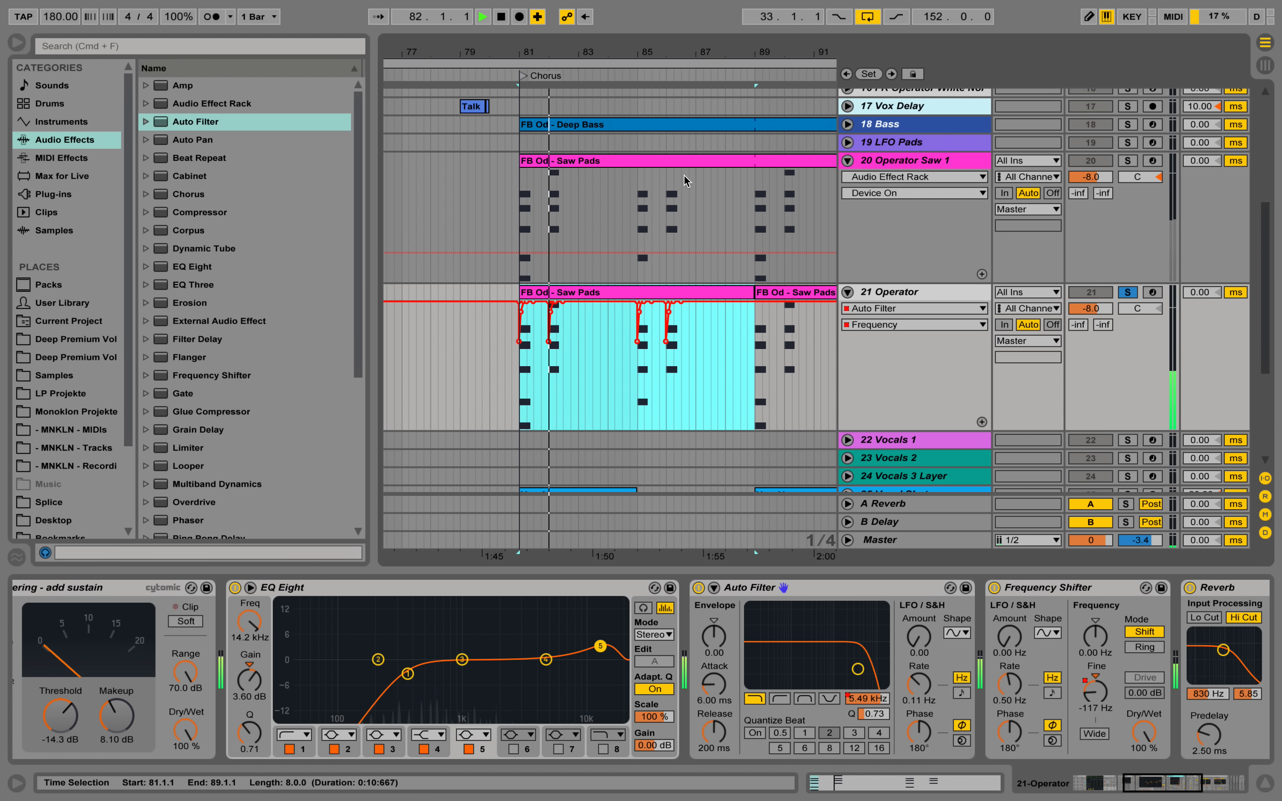
{"action": "left_click_drag", "start_coordinate": [600, 52], "coordinate": [501, 35]}
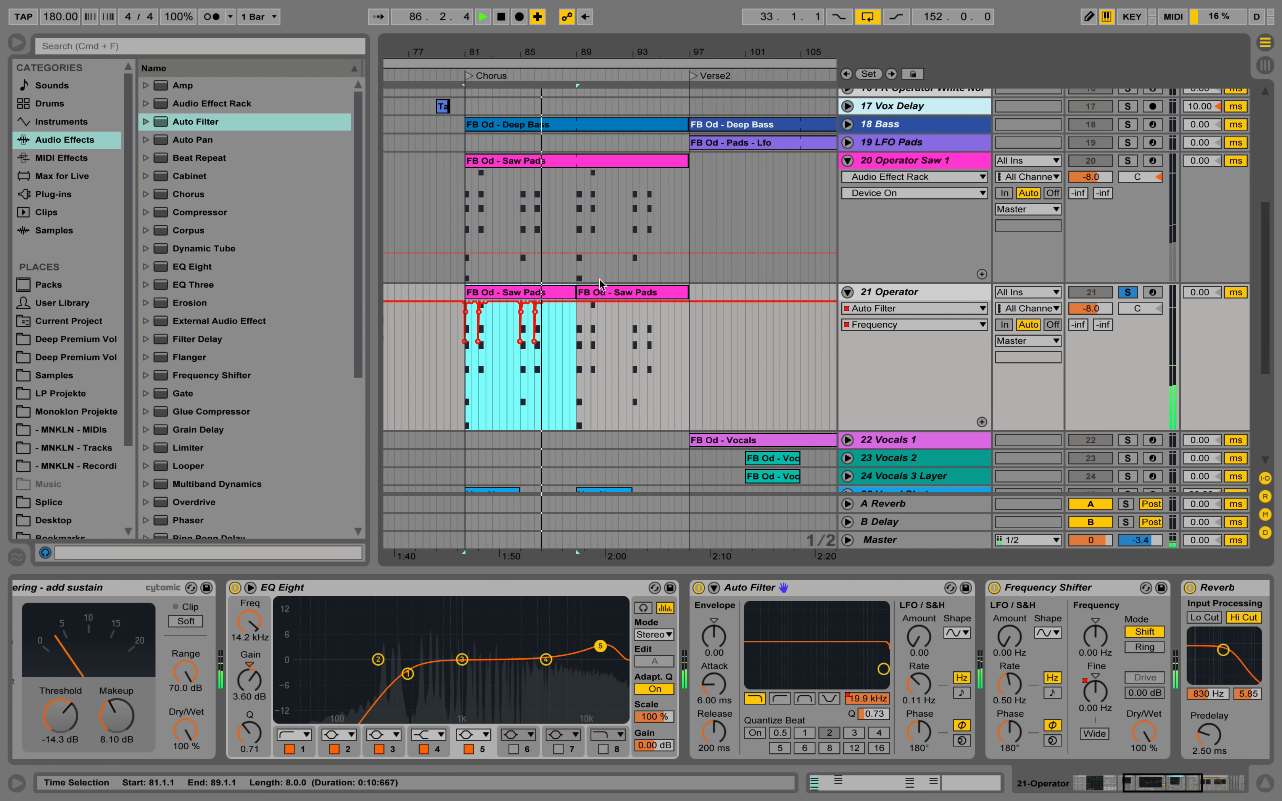
{"action": "key", "text": "space"}
Step: Switch on the existing Compressor Sidechain device after the Reverb
{"action": "scroll", "coordinate": [1164, 786], "scroll_direction": "left", "scroll_amount": 3}
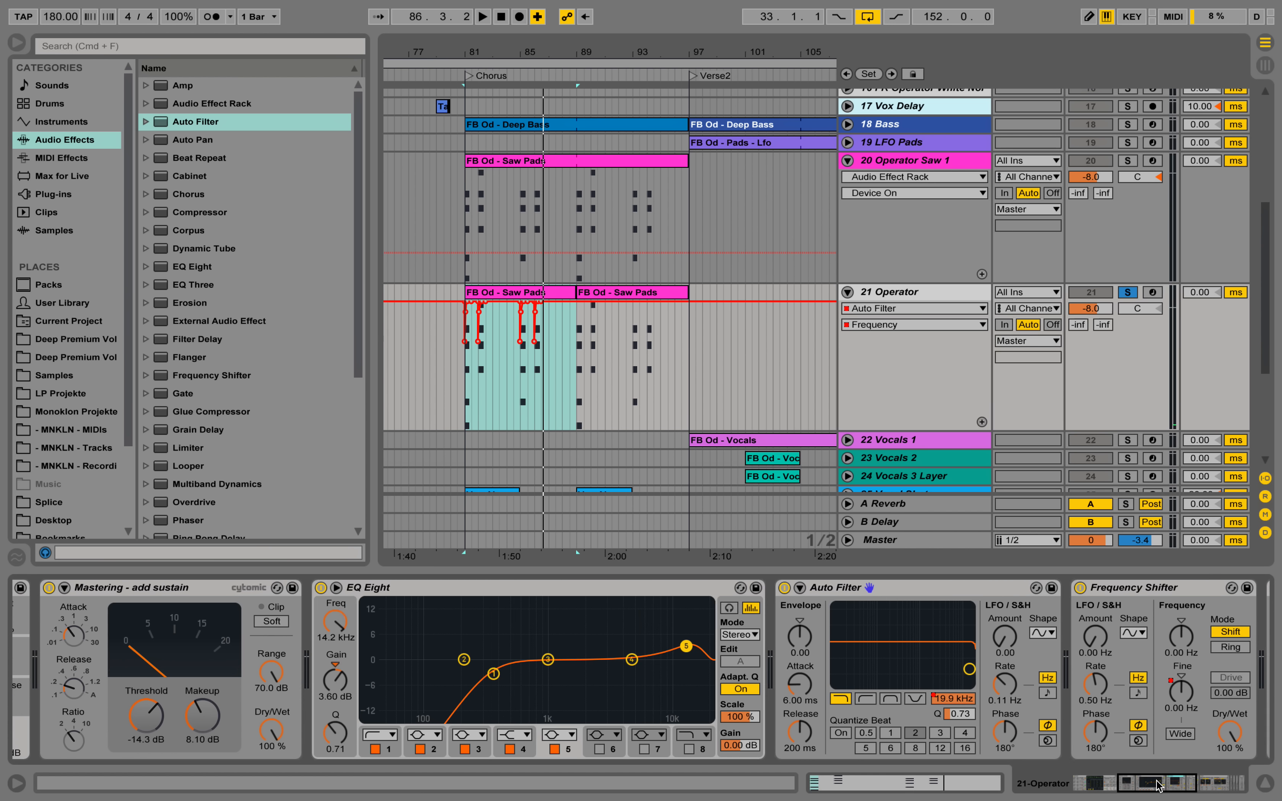
{"action": "left_click_drag", "start_coordinate": [1140, 790], "coordinate": [1193, 798]}
{"action": "double_click", "coordinate": [1012, 642]}
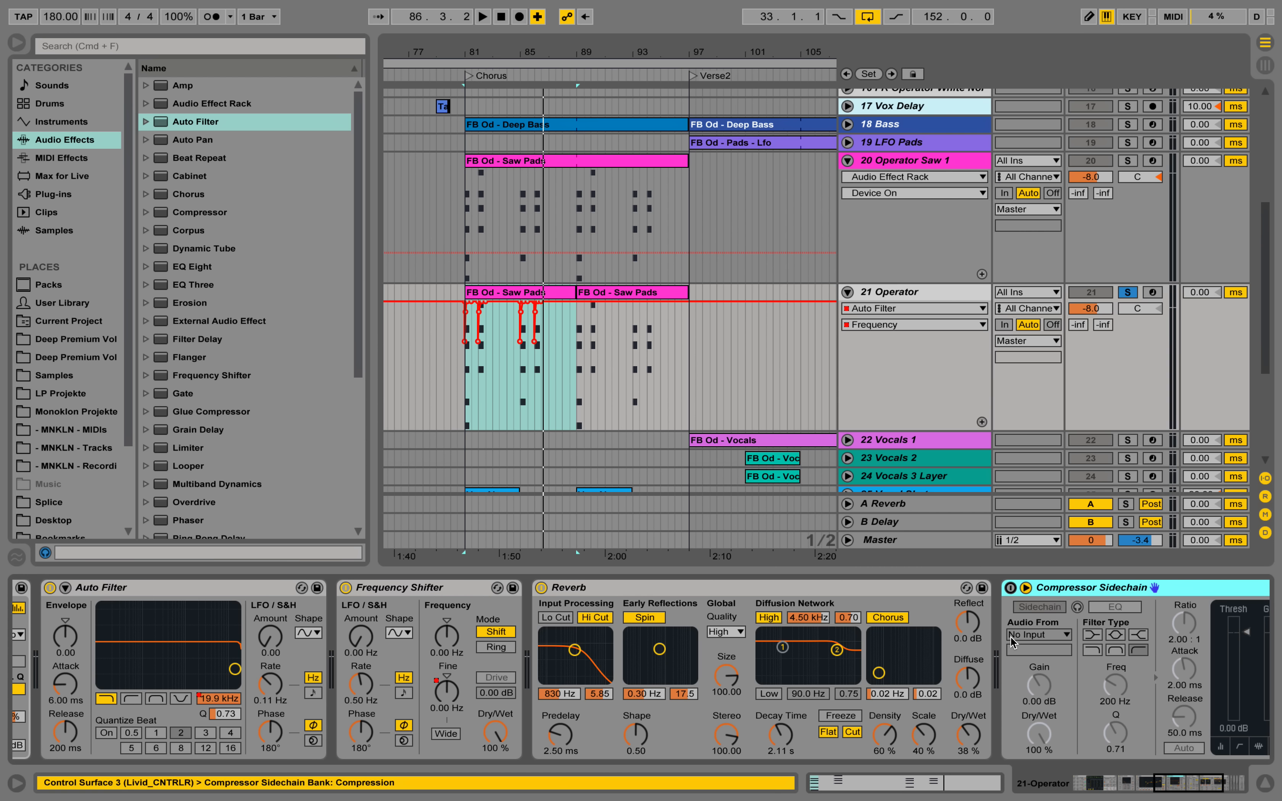
{"action": "left_click", "coordinate": [1010, 589]}
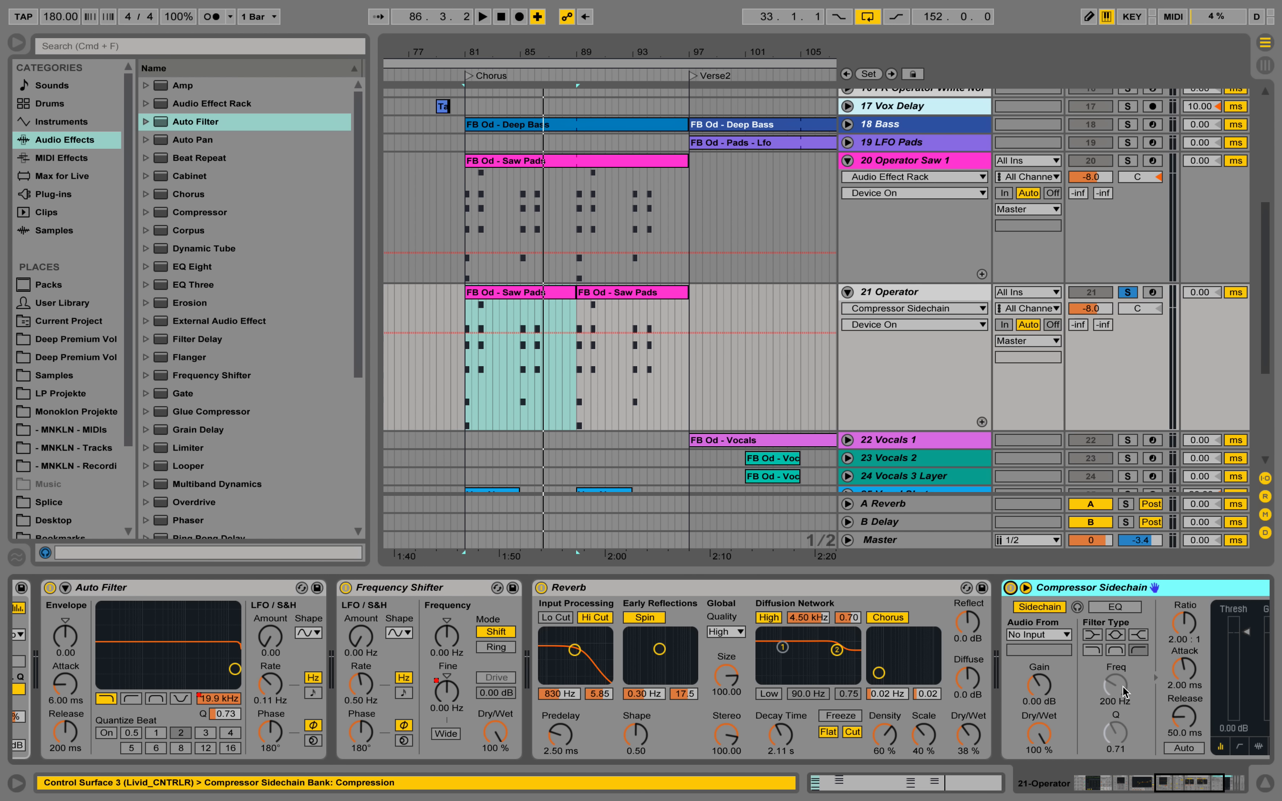
Step: Replace the Compressor Sidechain device with a fresh Compressor directly after the Reverb
{"action": "left_click_drag", "start_coordinate": [1176, 783], "coordinate": [1192, 785]}
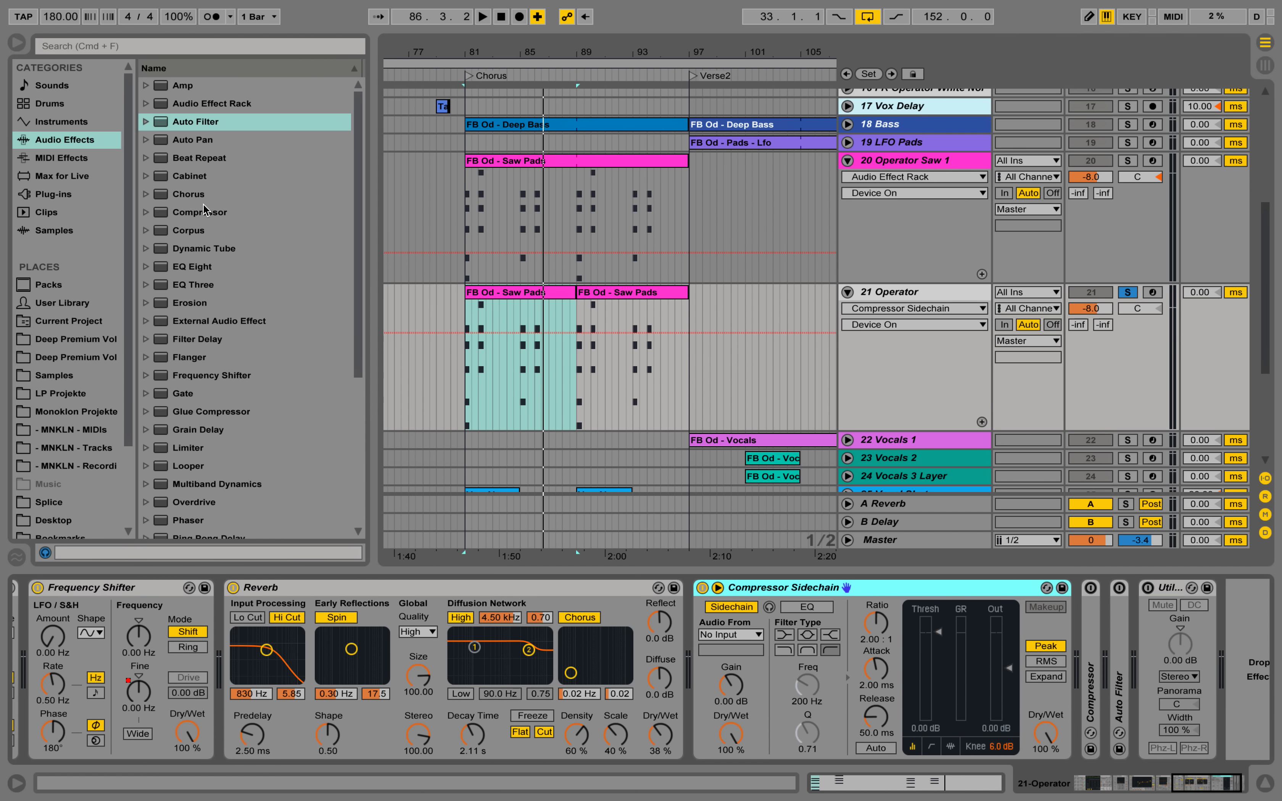
{"action": "left_click_drag", "start_coordinate": [206, 211], "coordinate": [655, 665]}
{"action": "left_click_drag", "start_coordinate": [842, 587], "coordinate": [845, 588]}
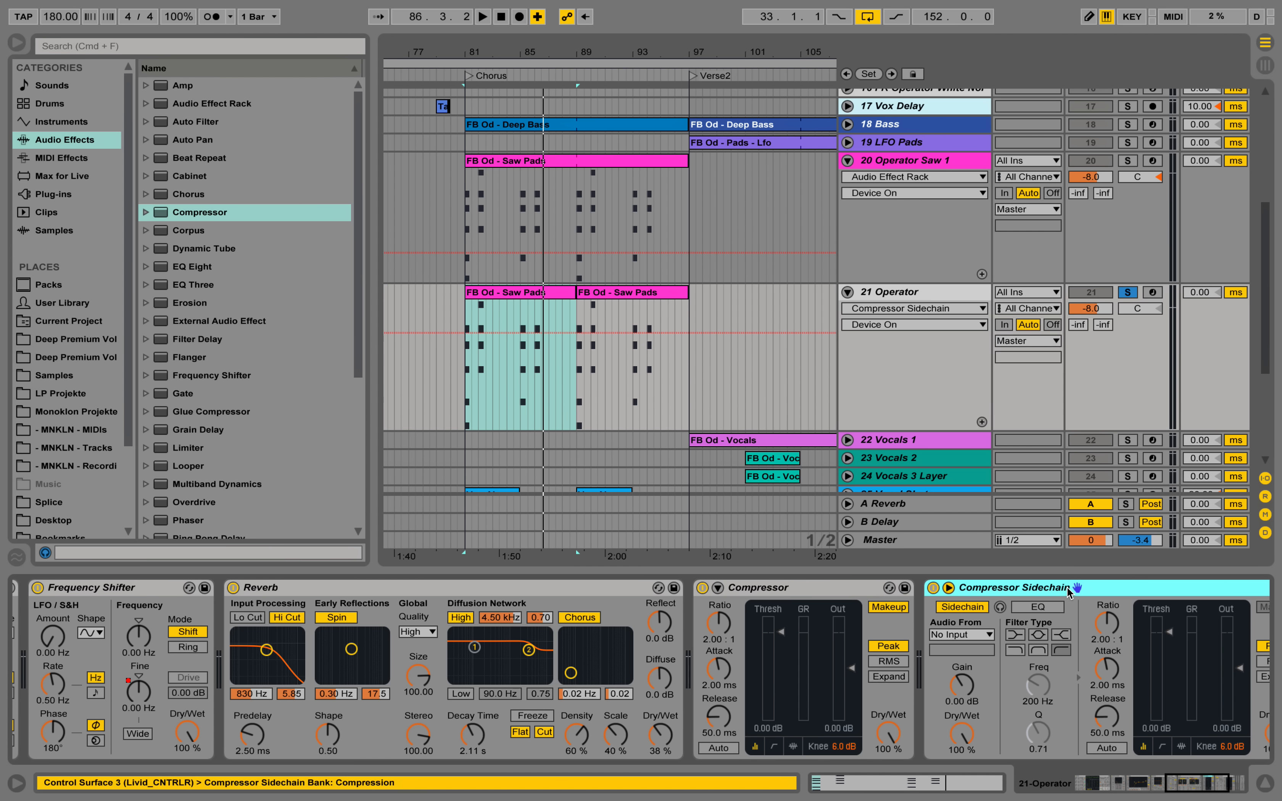
{"action": "key", "text": "Delete"}
Step: Show the new Compressor's transfer curve, enable its Sidechain section, and bring the SC 1 track into view
{"action": "left_click", "coordinate": [772, 747]}
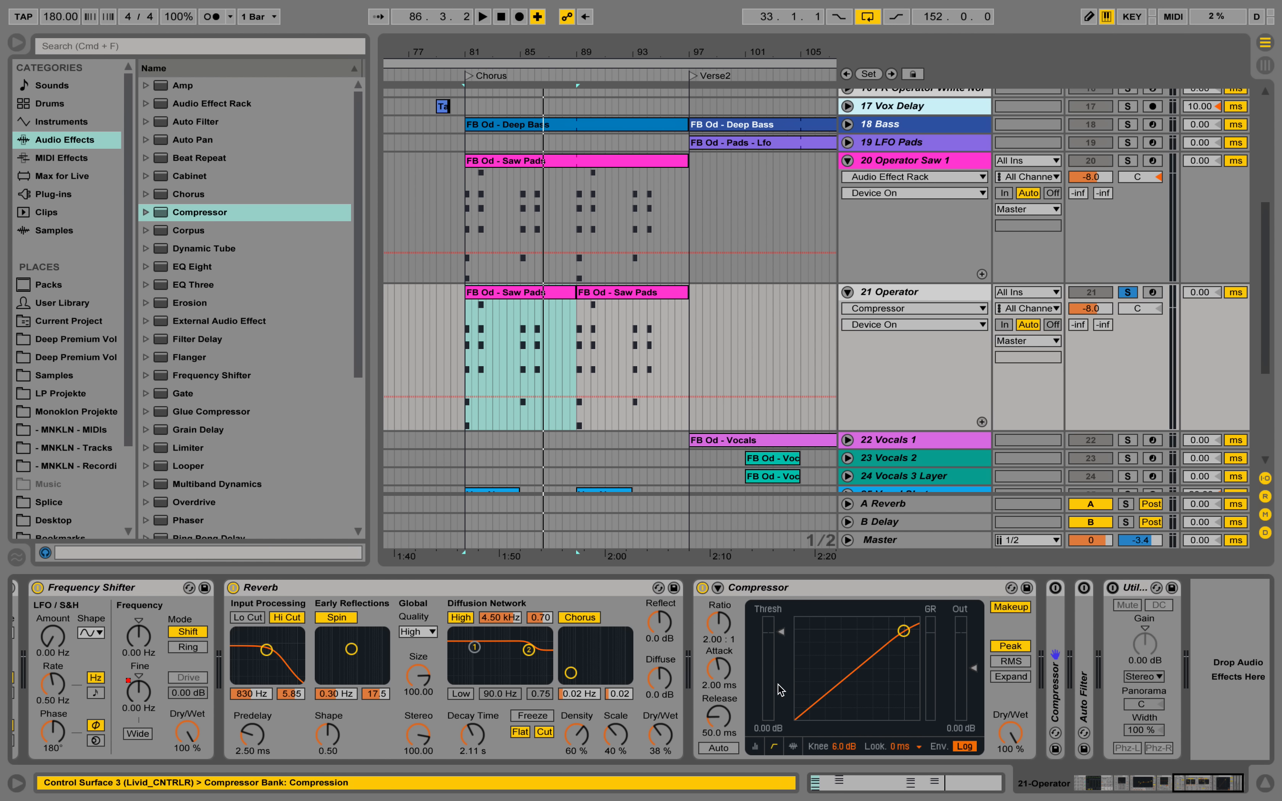
{"action": "left_click", "coordinate": [718, 587]}
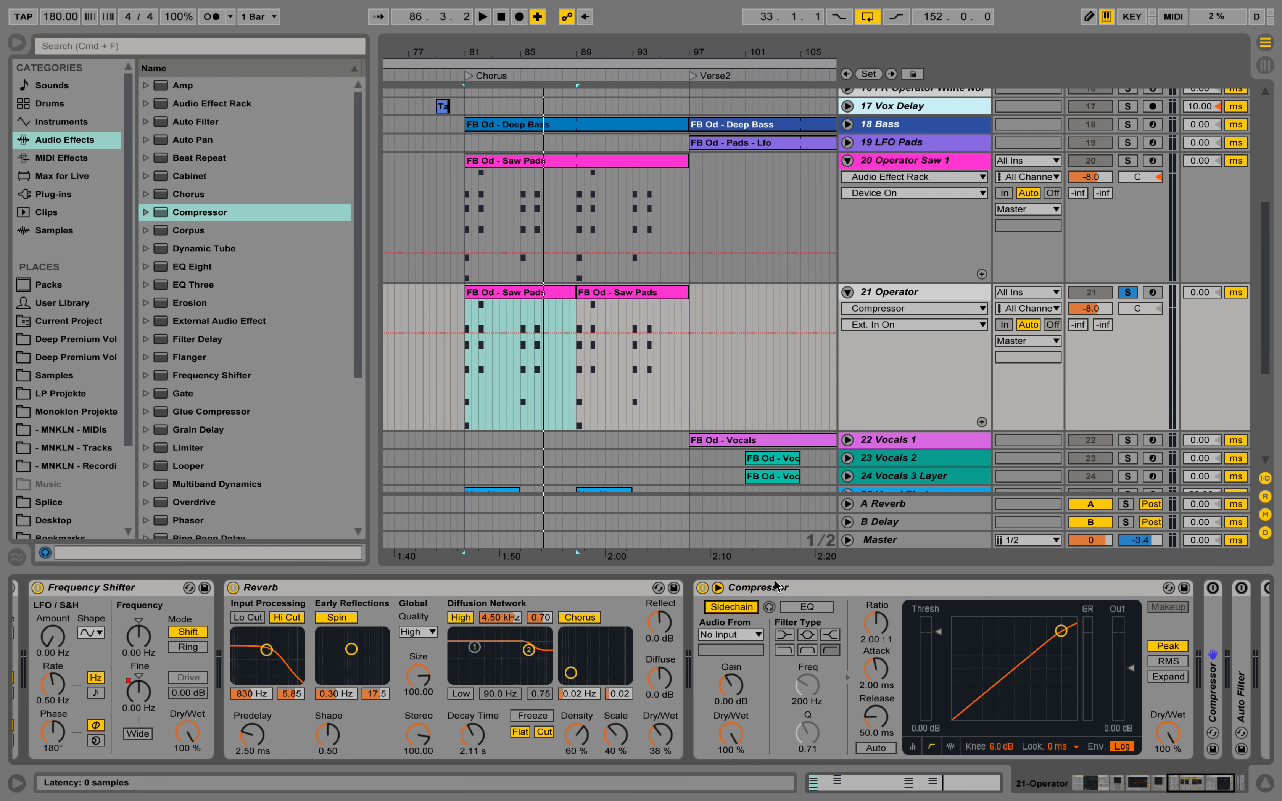
{"action": "scroll", "coordinate": [804, 495], "scroll_direction": "up", "scroll_amount": 10}
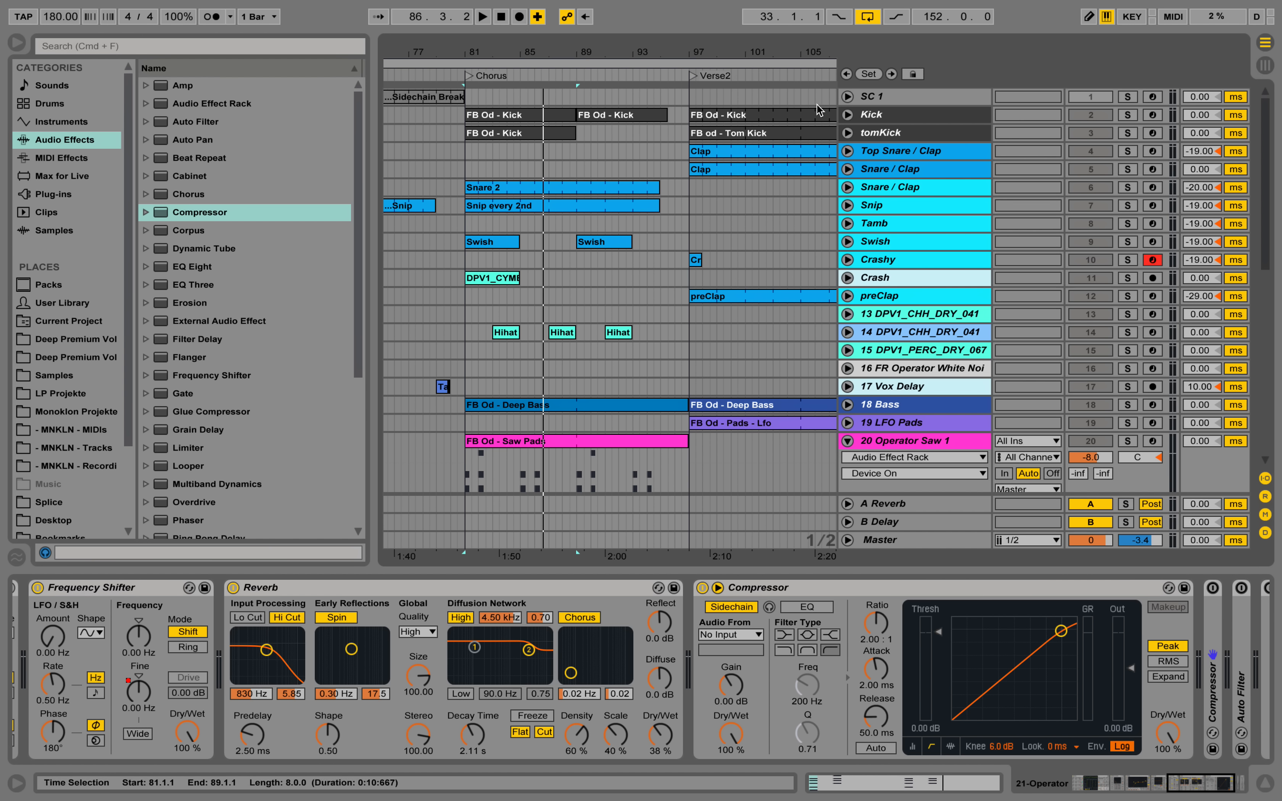
Step: Feed the Compressor's sidechain from the Kick track, with a threshold of -18.7 dB and a ratio of inf : 1
{"action": "scroll", "coordinate": [883, 132], "scroll_direction": "down", "scroll_amount": 10}
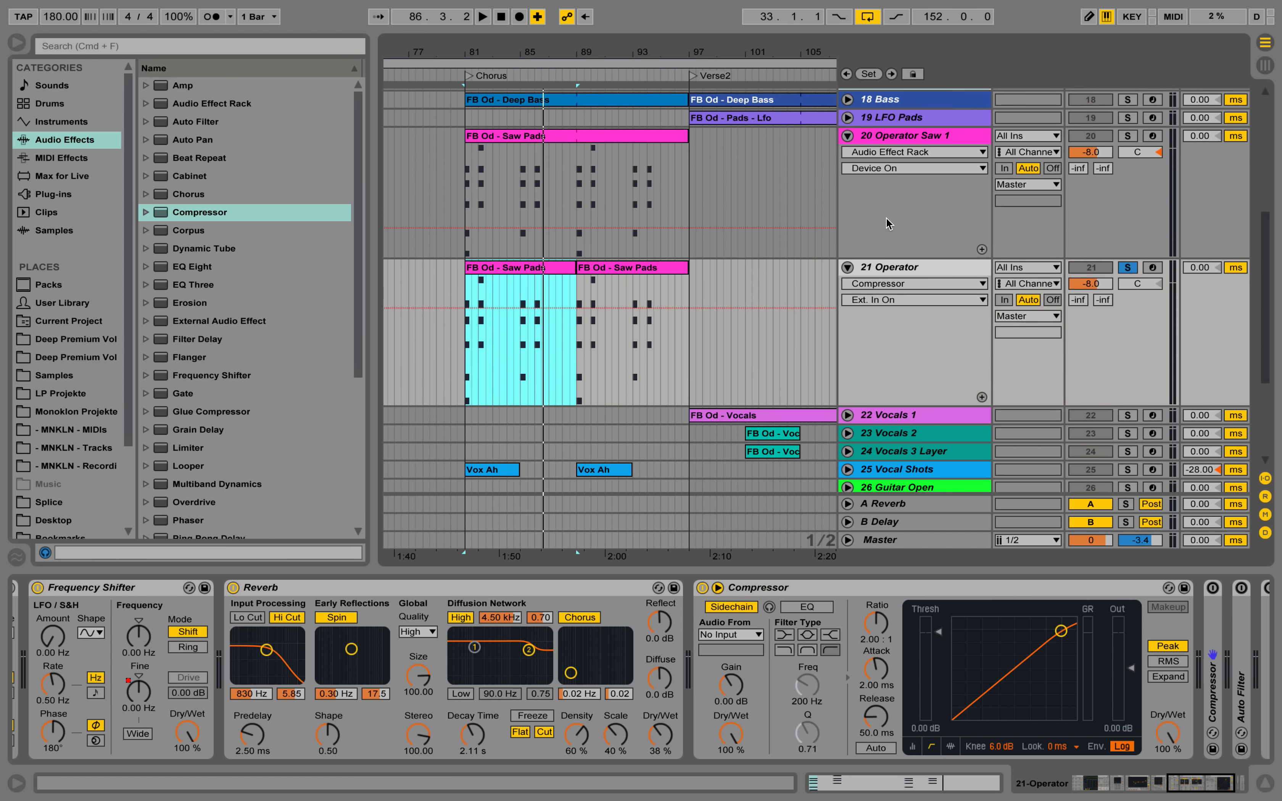
{"action": "left_click", "coordinate": [750, 636]}
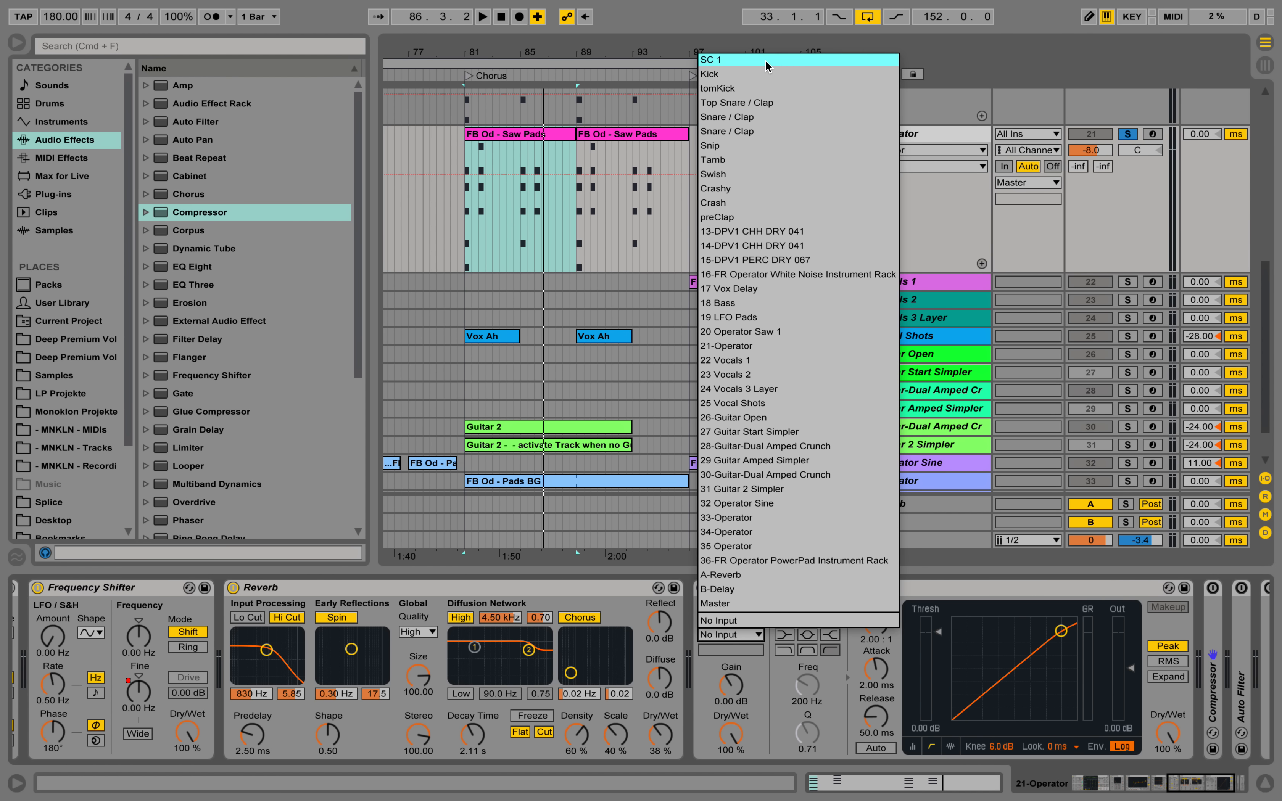
{"action": "left_click", "coordinate": [762, 75]}
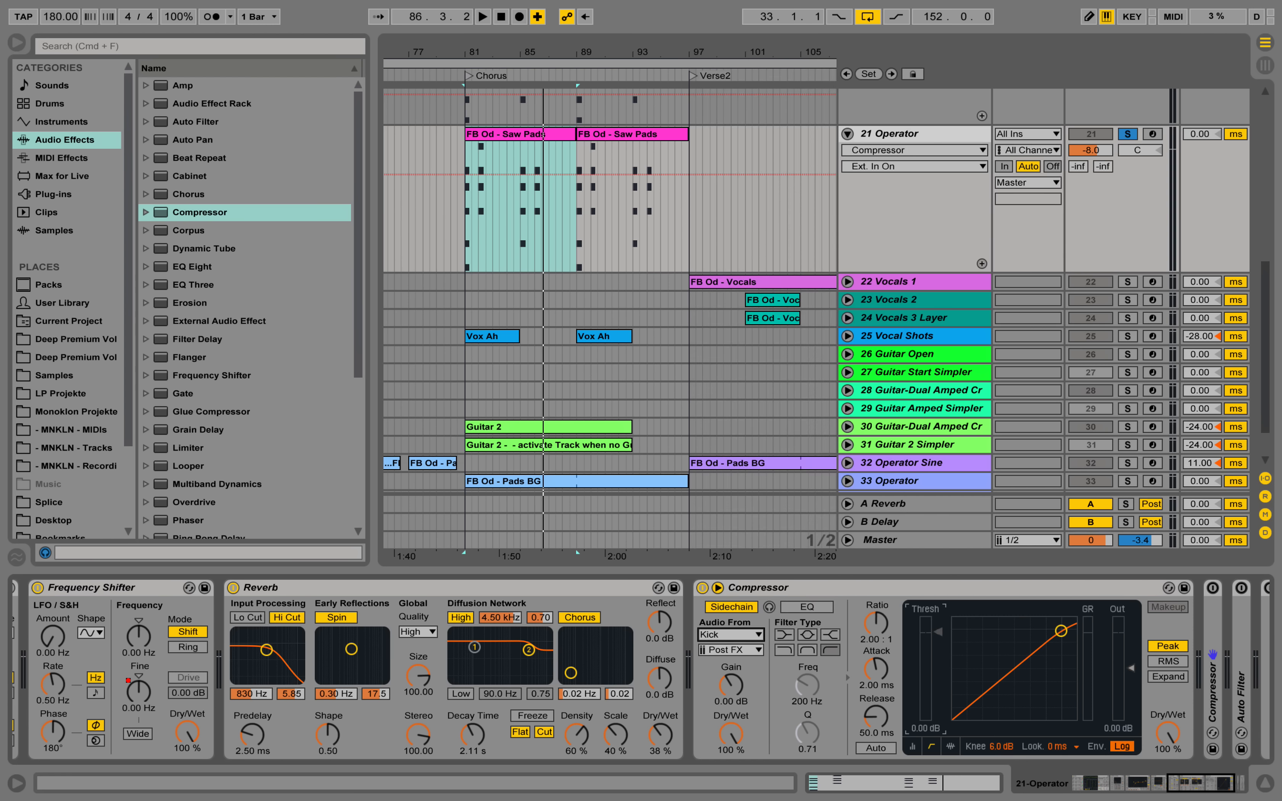
{"action": "left_click_drag", "start_coordinate": [1061, 631], "coordinate": [957, 710]}
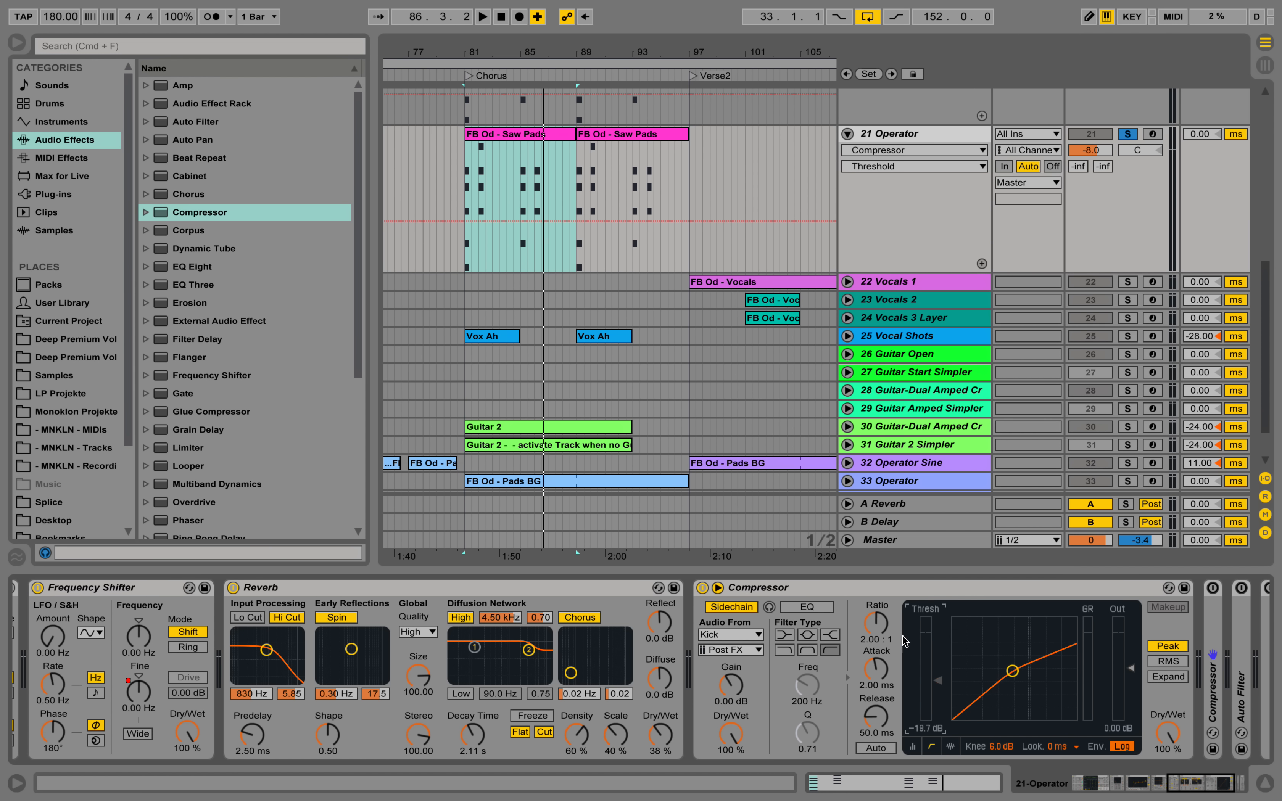
{"action": "mouse_move", "coordinate": [882, 631]}
{"action": "left_mouse_down"}
{"action": "mouse_move", "coordinate": [882, 610]}
{"action": "mouse_move", "coordinate": [883, 631]}
{"action": "left_mouse_up"}
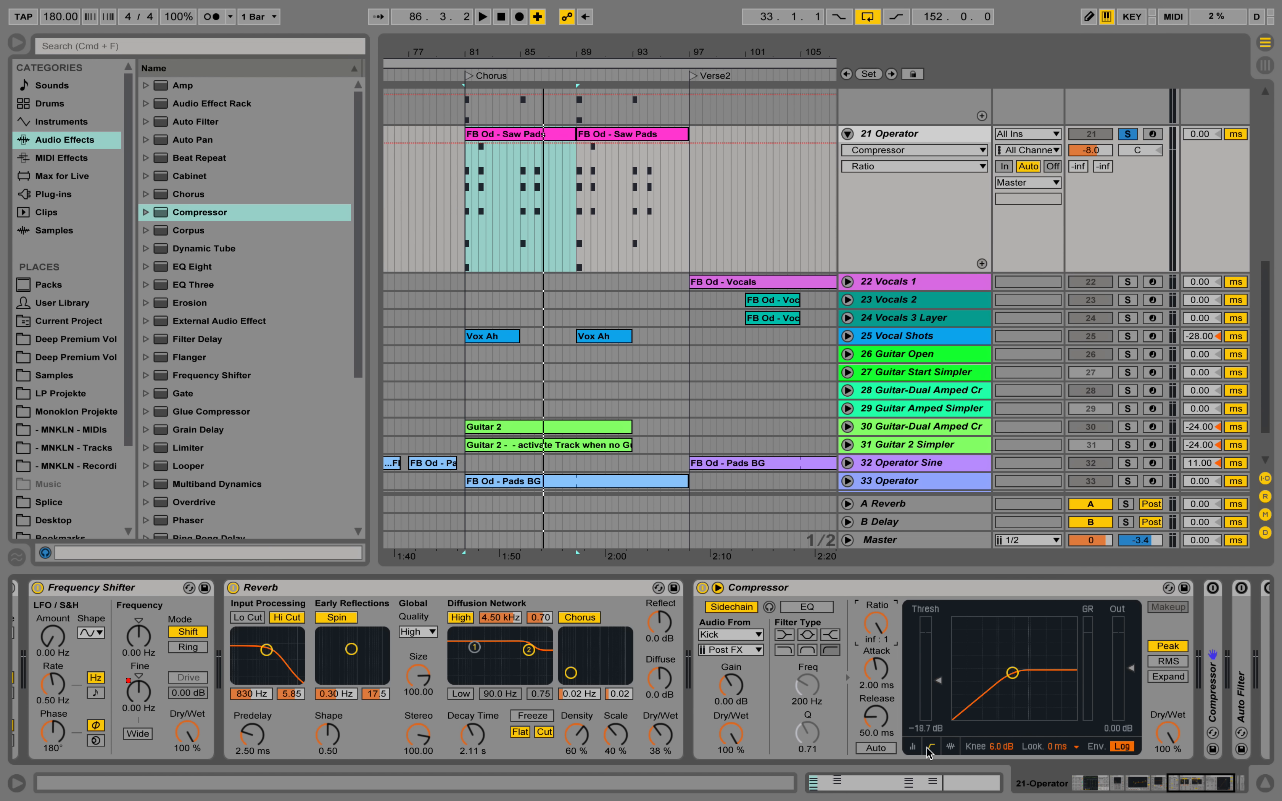
Step: Check the Compressor's activity view, return to the transfer curve, and set the threshold to -21.3 dB while the chorus plays
{"action": "left_click", "coordinate": [951, 745]}
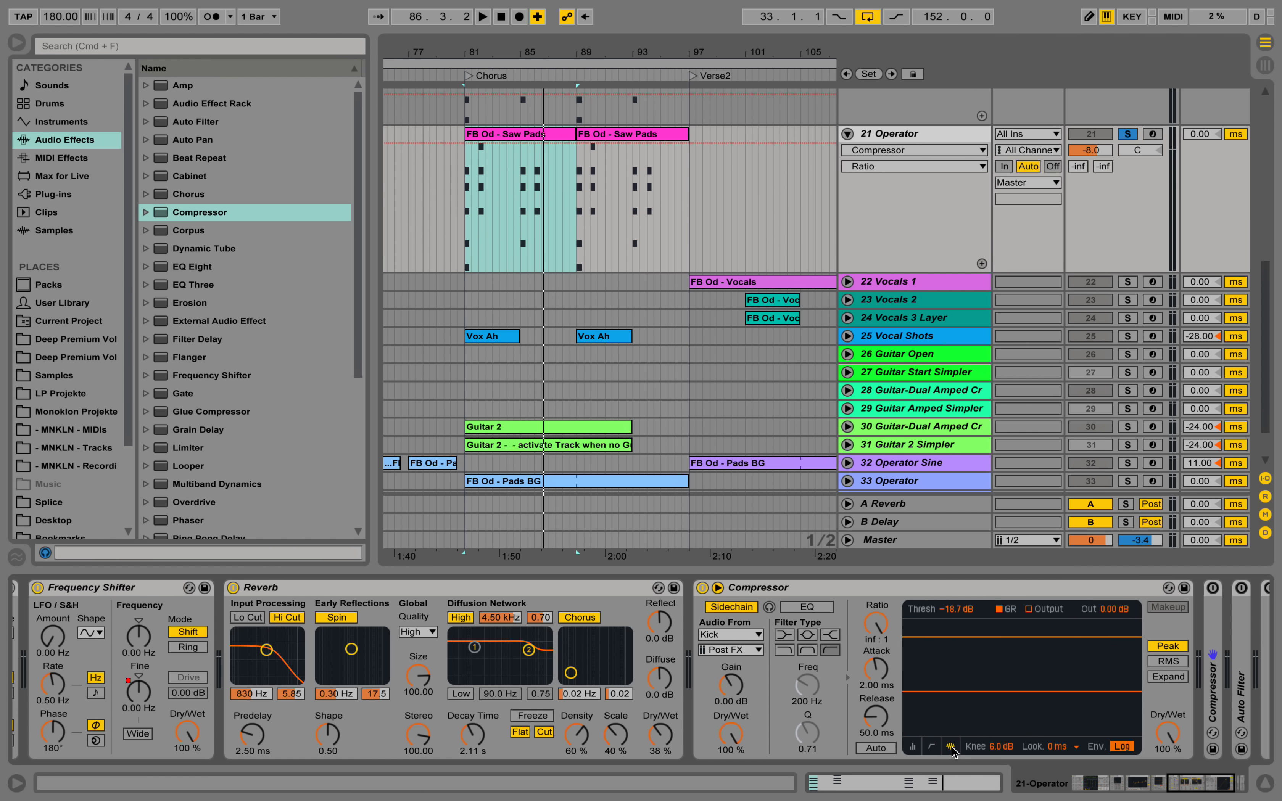
{"action": "left_click", "coordinate": [932, 746]}
{"action": "left_click_drag", "start_coordinate": [939, 680], "coordinate": [967, 724]}
{"action": "key", "text": "space"}
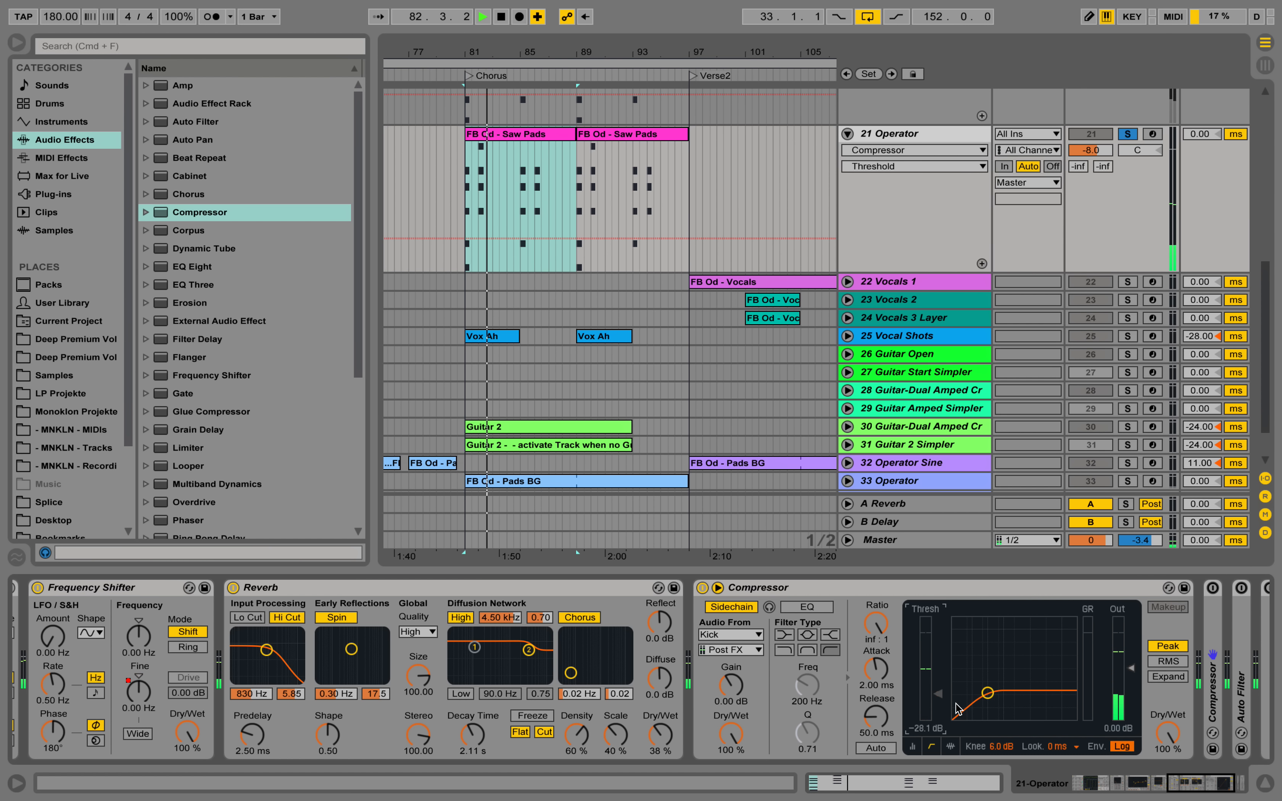
{"action": "left_click_drag", "start_coordinate": [966, 724], "coordinate": [941, 690]}
{"action": "key", "text": "space"}
{"action": "key", "text": "space"}
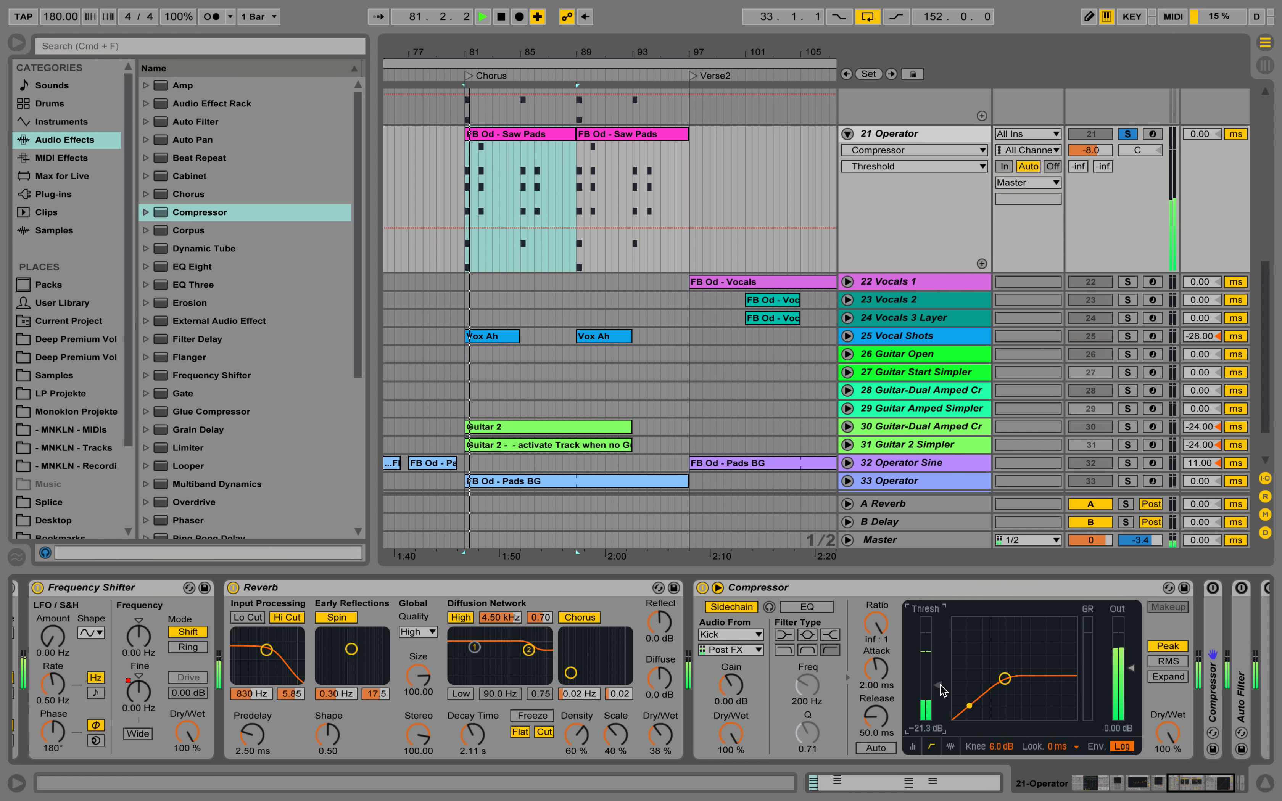
Step: Replay the start of the chorus to judge the kick-triggered ducking on the soloed Operator track
{"action": "key", "text": "space"}
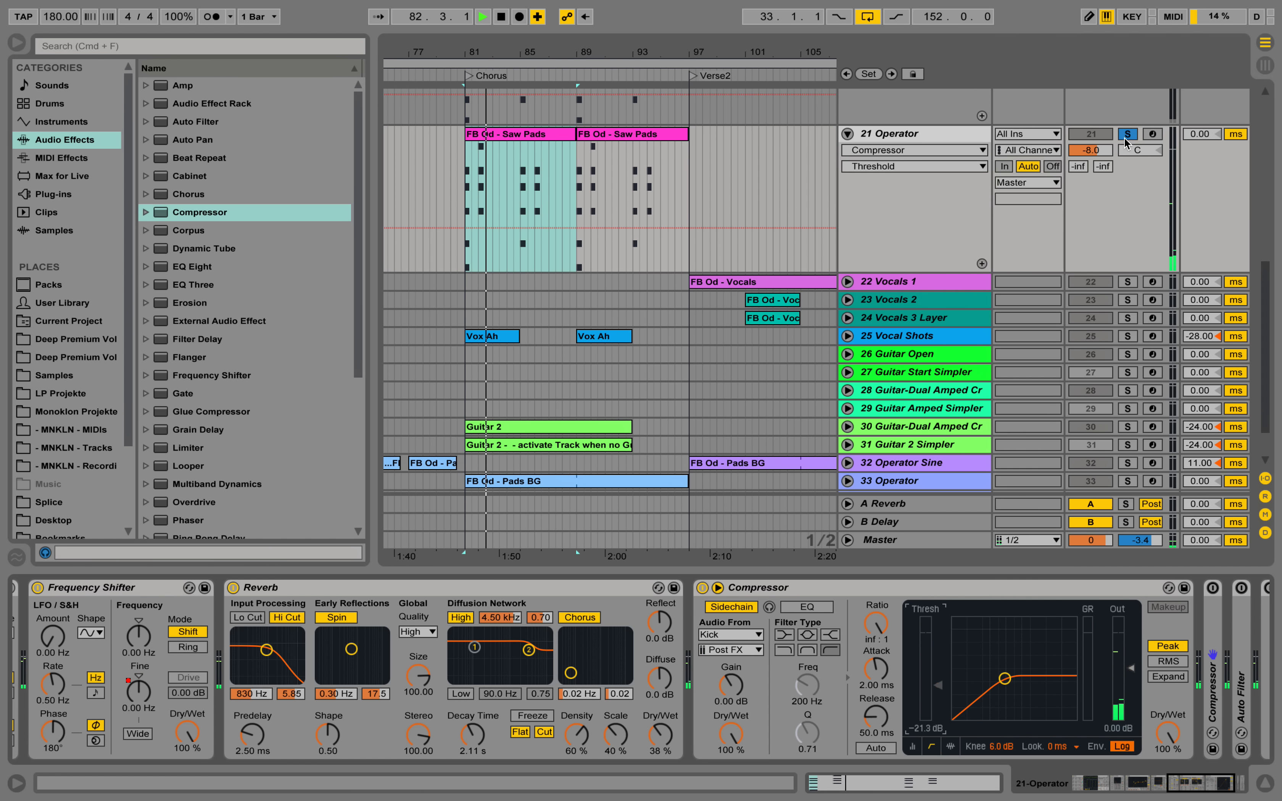
{"action": "key", "text": "space"}
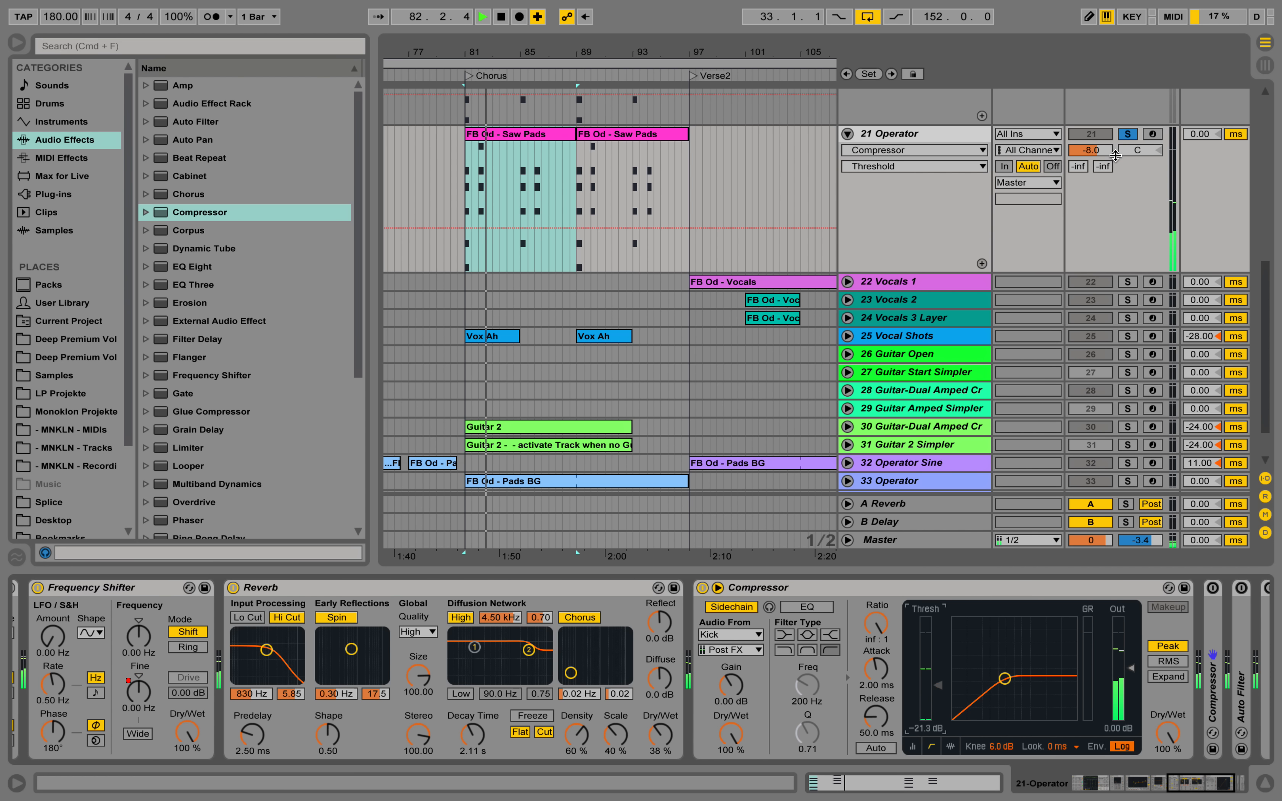
{"action": "key", "text": "space"}
{"action": "key", "text": "space"}
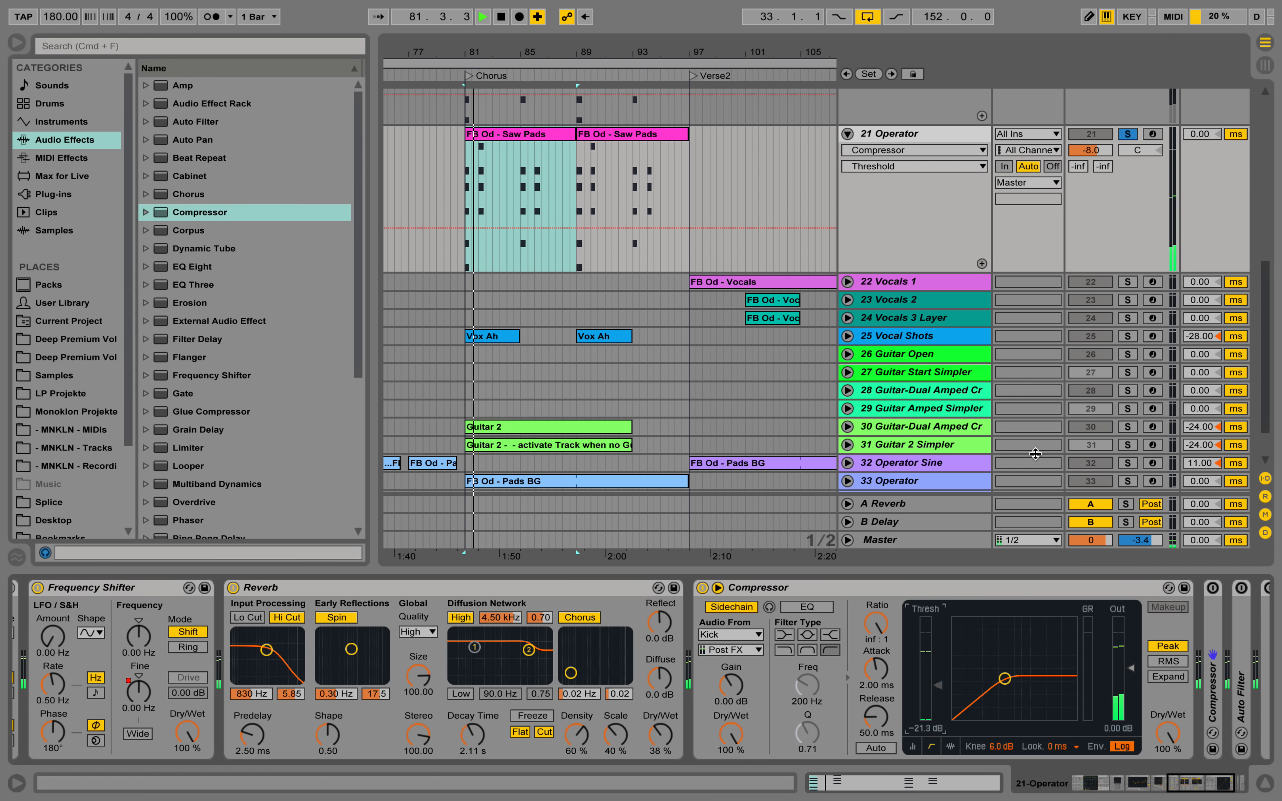
{"action": "key", "text": "space"}
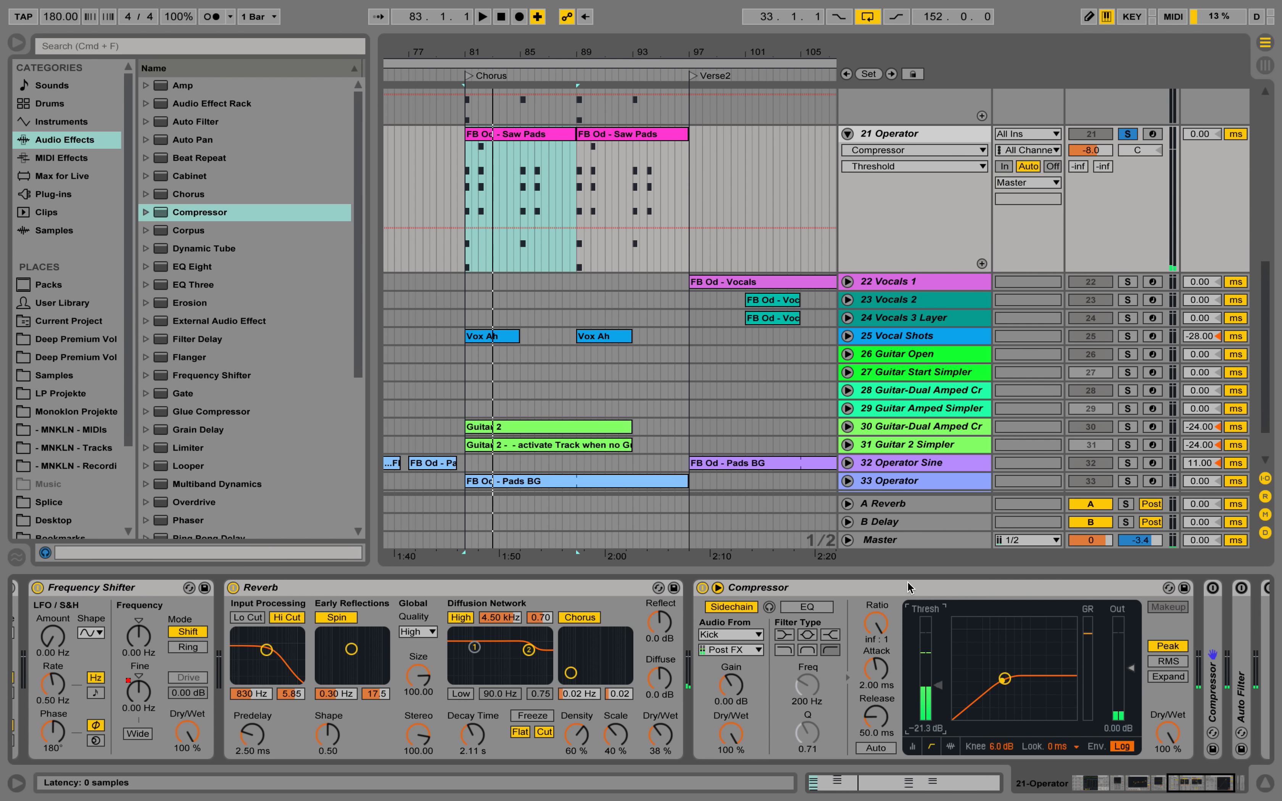
Step: Set the Compressor's ratio to 9.69 : 1, attack to 1.16 ms and release to 164 ms, and replay the chorus
{"action": "left_click_drag", "start_coordinate": [876, 624], "coordinate": [876, 639]}
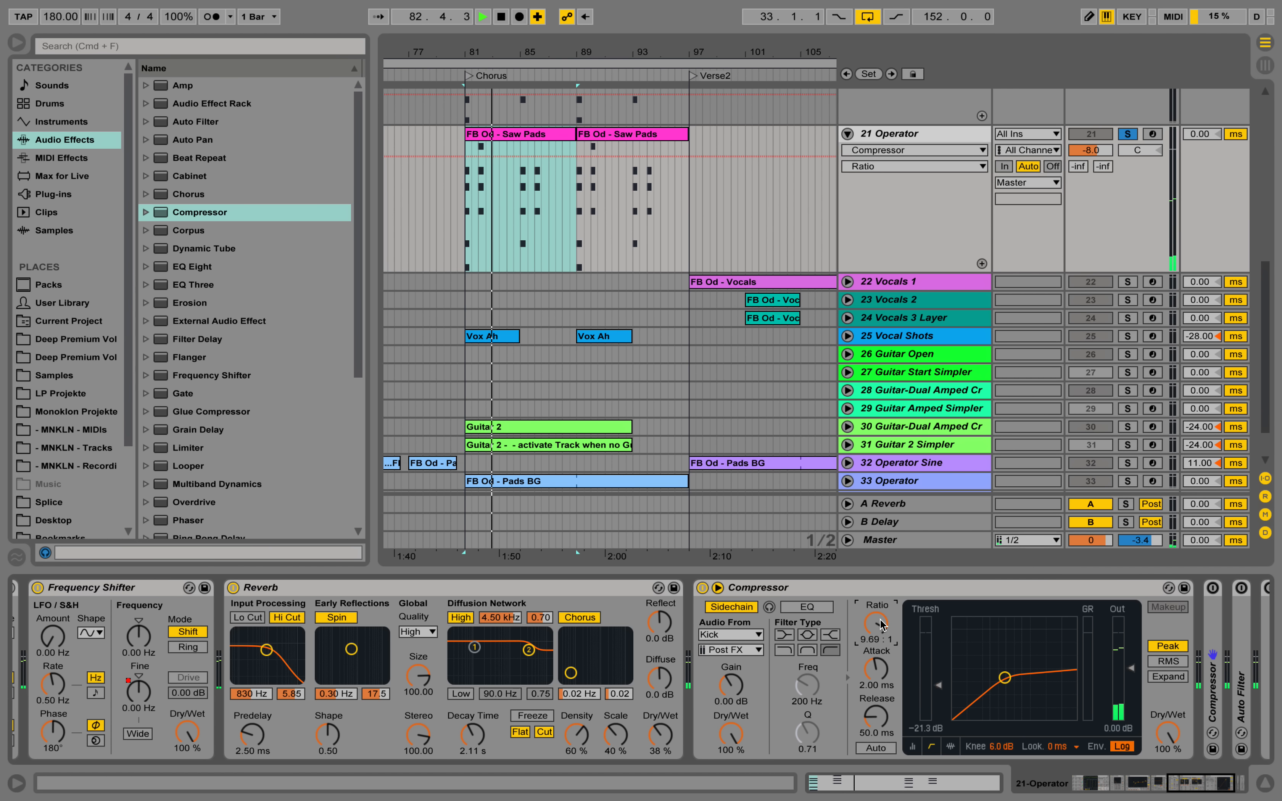
{"action": "left_click_drag", "start_coordinate": [885, 733], "coordinate": [879, 674]}
{"action": "key", "text": "space"}
{"action": "key", "text": "space"}
{"action": "key", "text": "space"}
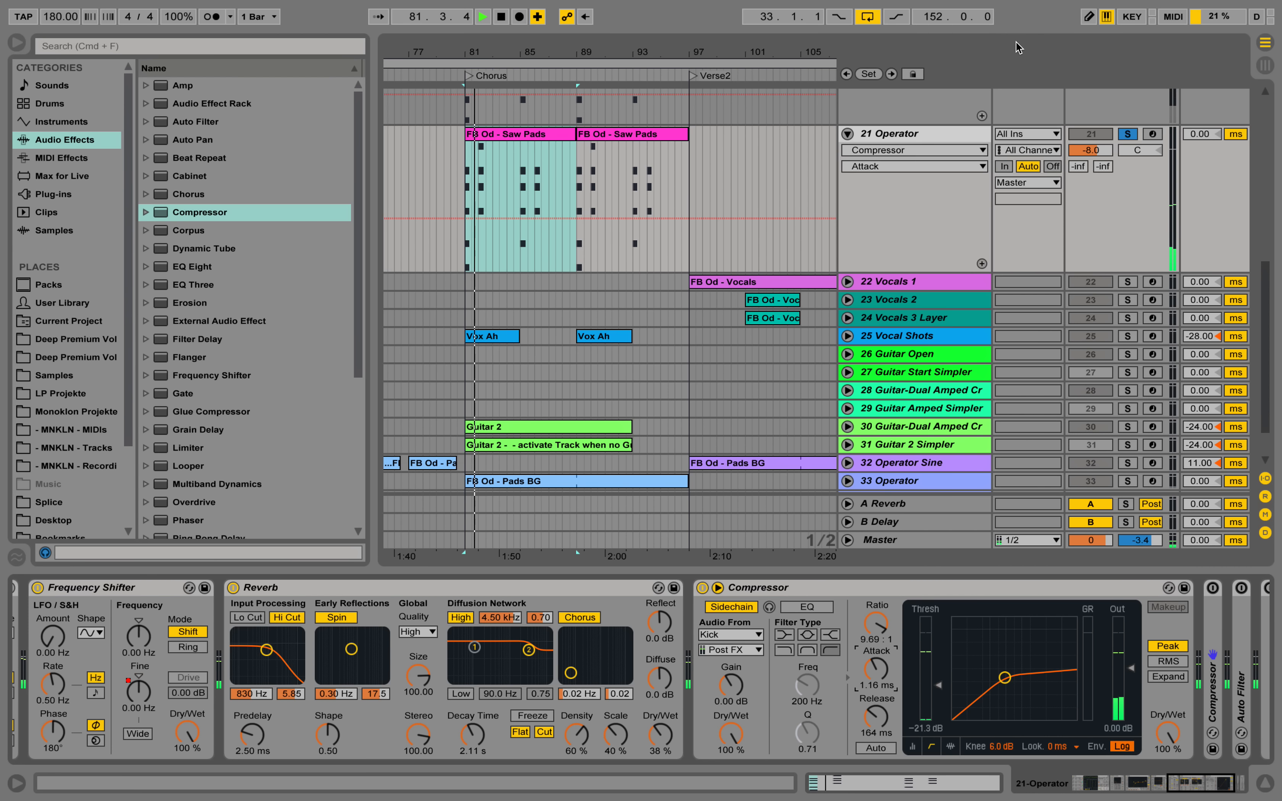
{"action": "key", "text": "space"}
Step: Unsolo the Operator track, mute 20 Operator Saw 1, and play the chorus in the full mix
{"action": "left_click", "coordinate": [1128, 136]}
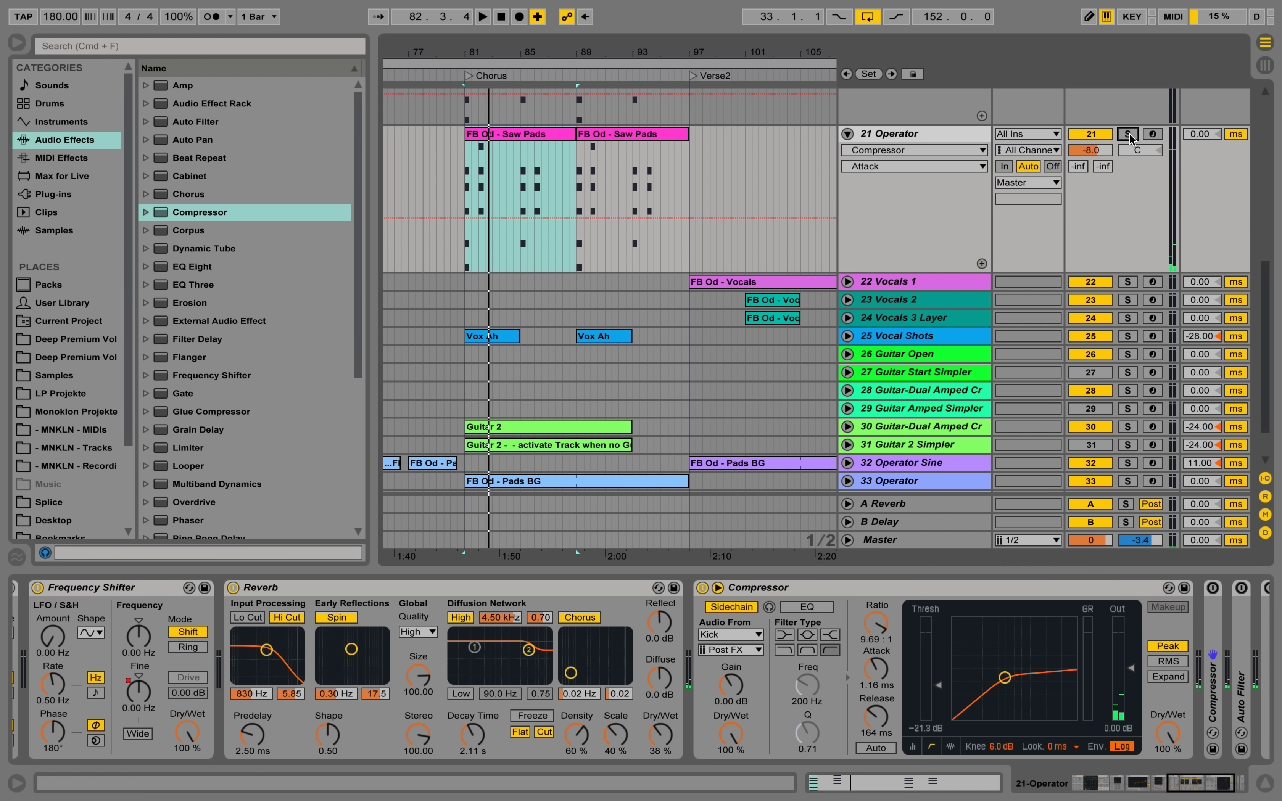
{"action": "key", "text": "space"}
{"action": "scroll", "coordinate": [1061, 219], "scroll_direction": "up", "scroll_amount": 5}
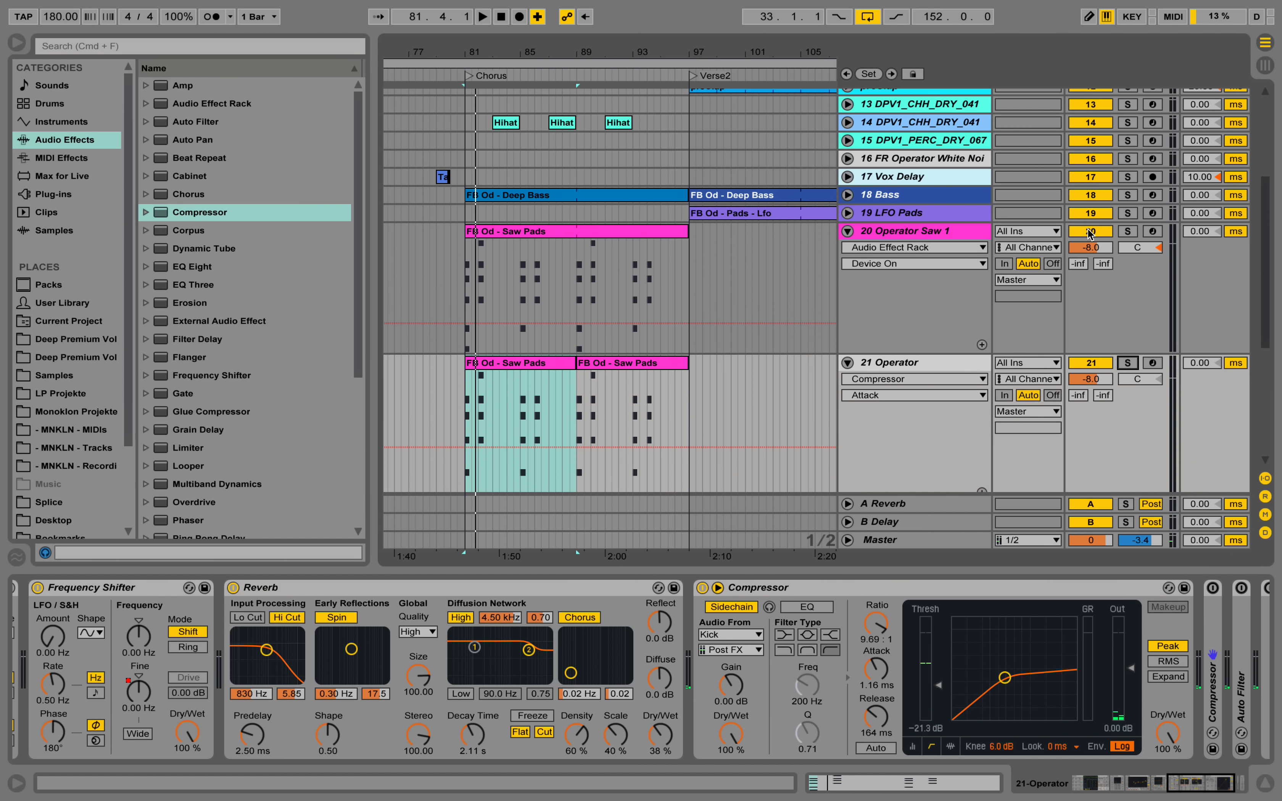
{"action": "mouse_move", "coordinate": [526, 52]}
{"action": "left_mouse_down"}
{"action": "mouse_move", "coordinate": [526, 23]}
{"action": "mouse_move", "coordinate": [517, 62]}
{"action": "left_mouse_up"}
{"action": "left_click", "coordinate": [526, 75]}
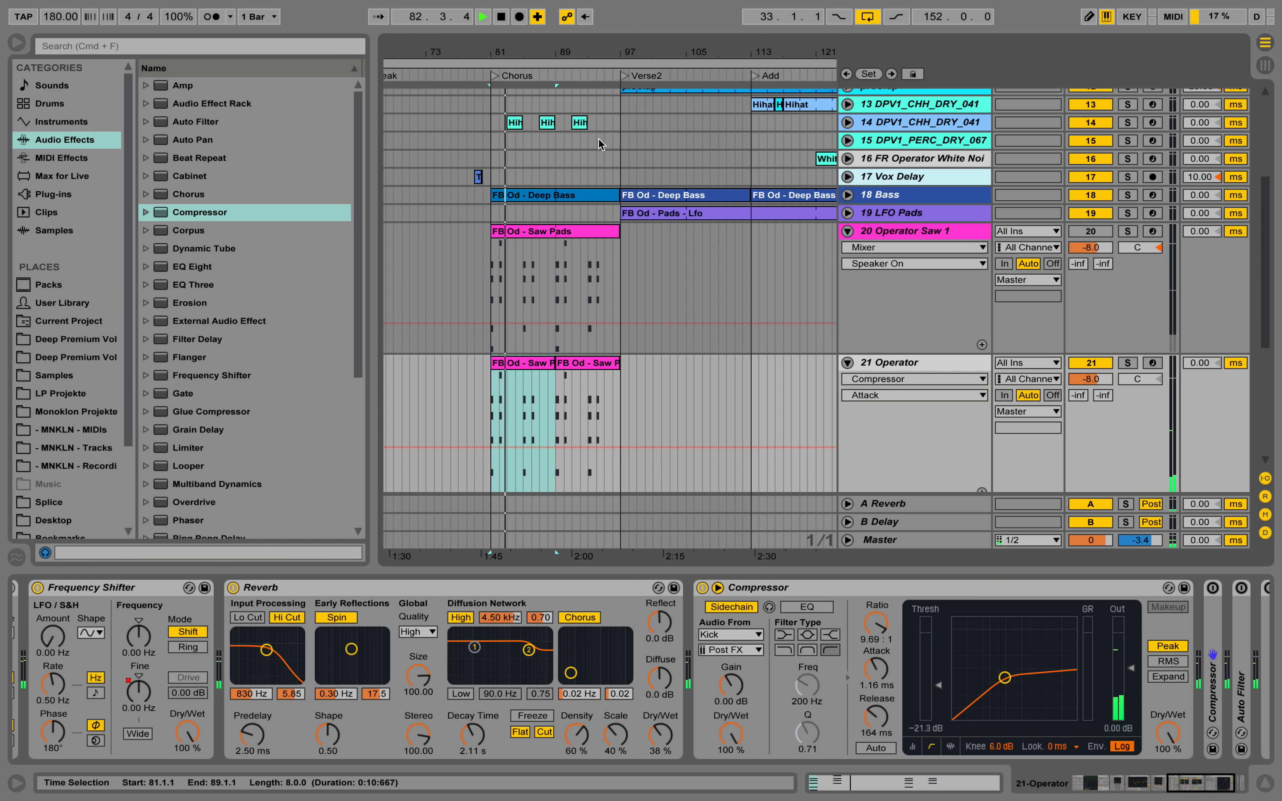
Step: Switch on the PML Mastering rack on the Master track and play the chorus through it
{"action": "left_click", "coordinate": [918, 540]}
{"action": "key", "text": "space"}
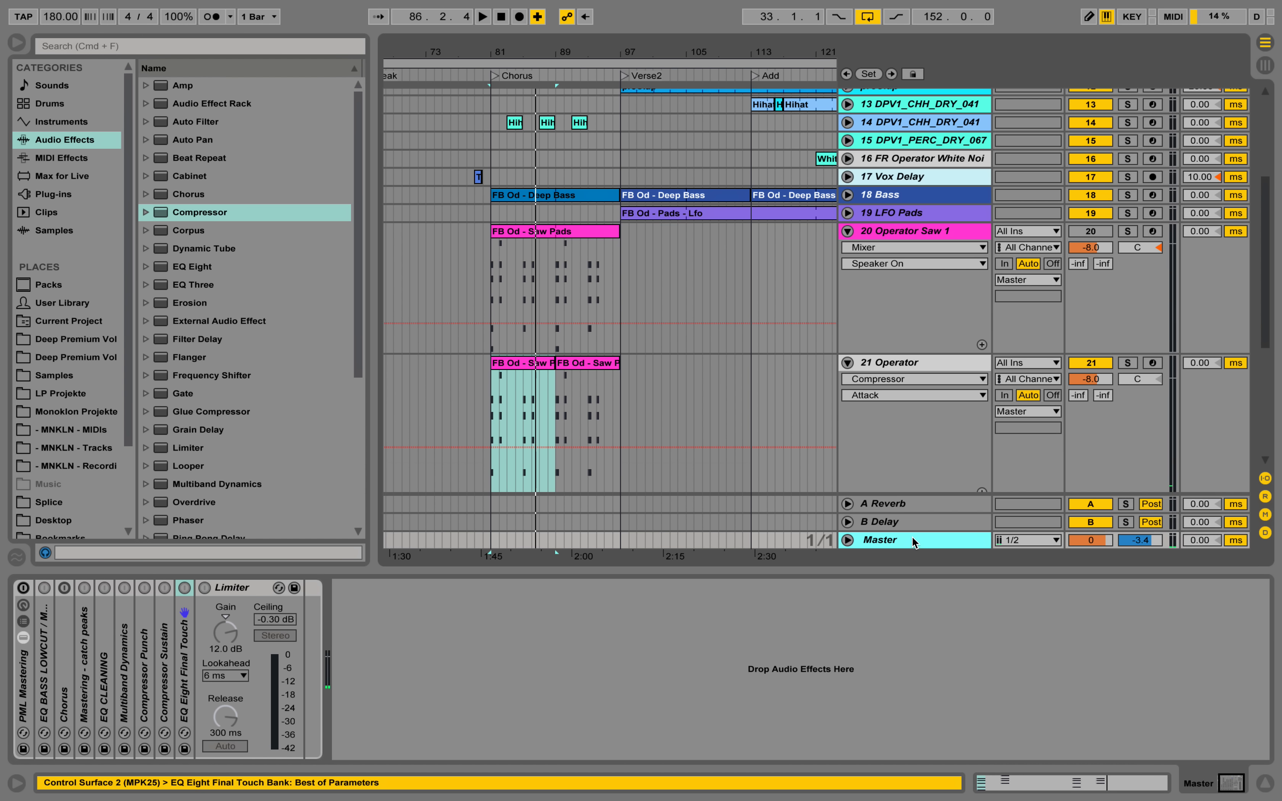
{"action": "left_click", "coordinate": [24, 590]}
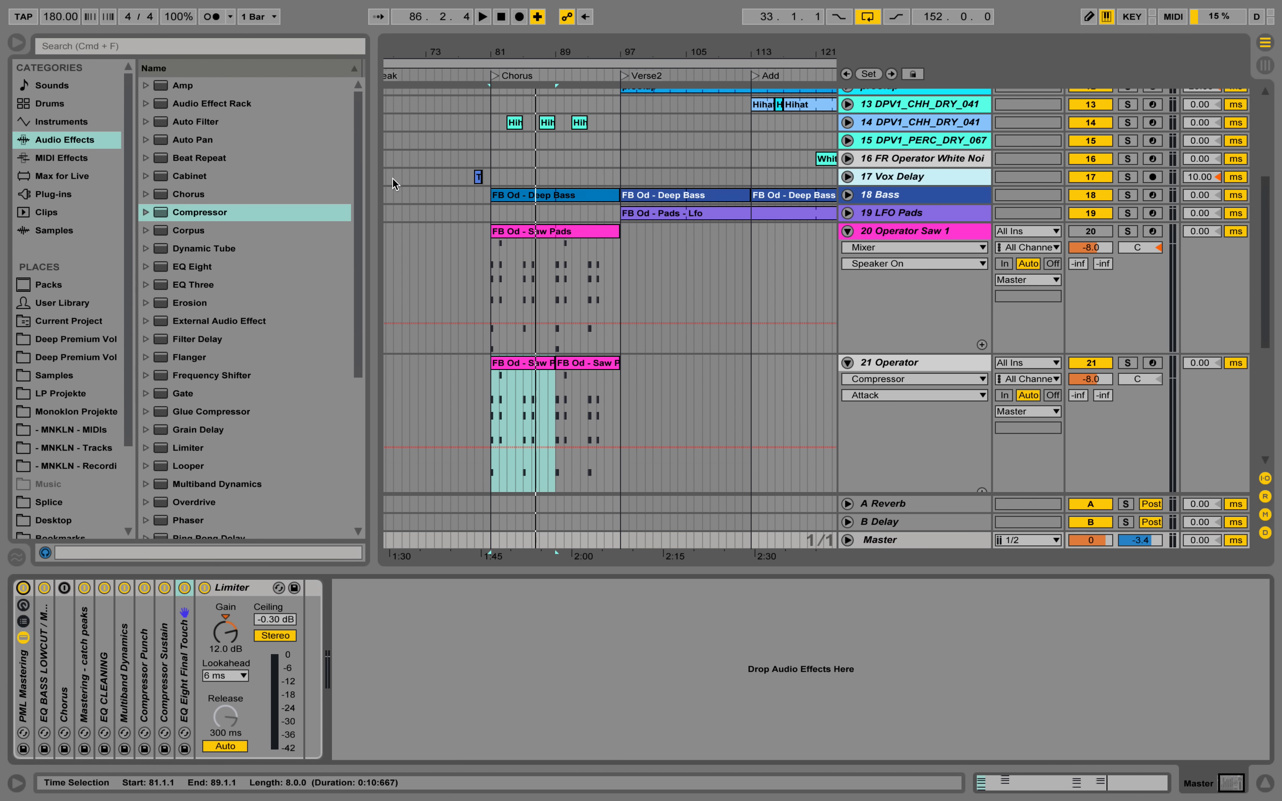
{"action": "key", "text": "space"}
Step: Set the Compressor's lookahead to 10 ms and replay the soloed Operator chords at the chorus start
{"action": "left_click_drag", "start_coordinate": [509, 52], "coordinate": [527, 99]}
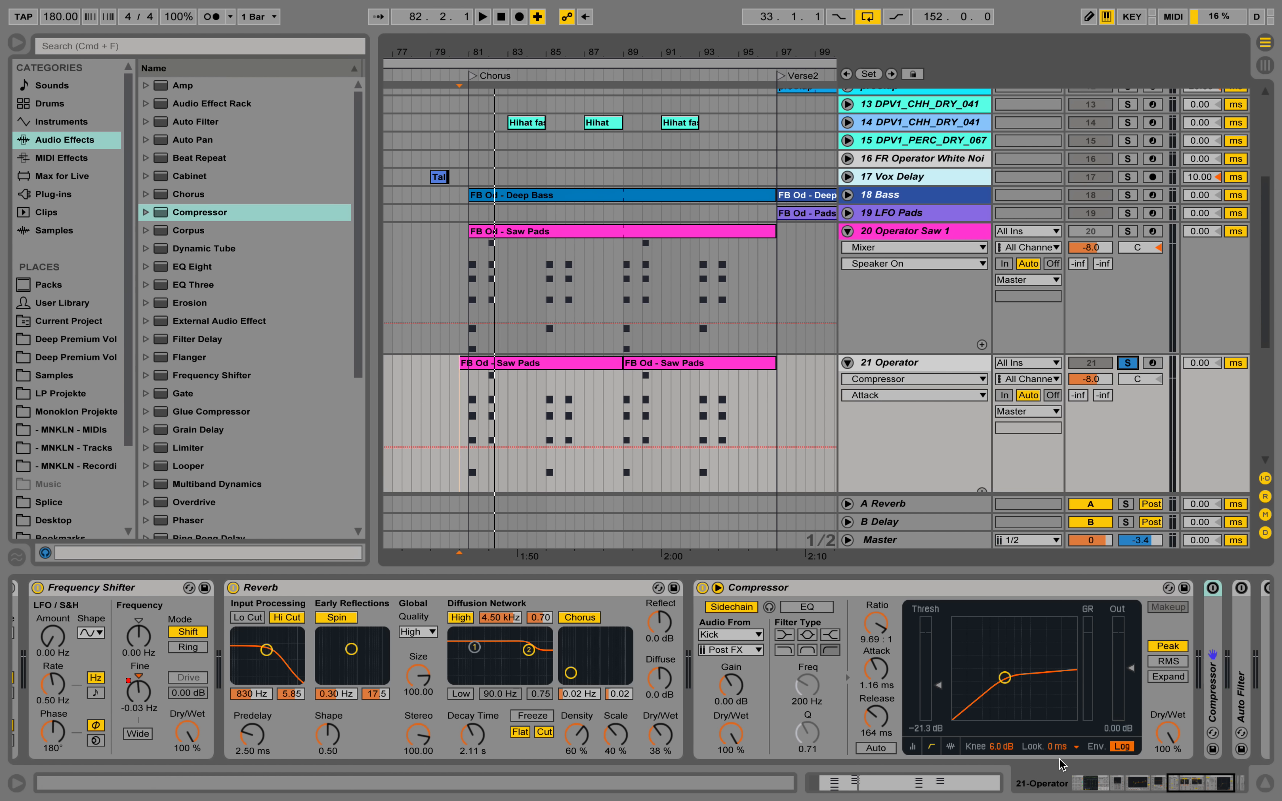
{"action": "left_click", "coordinate": [1057, 747]}
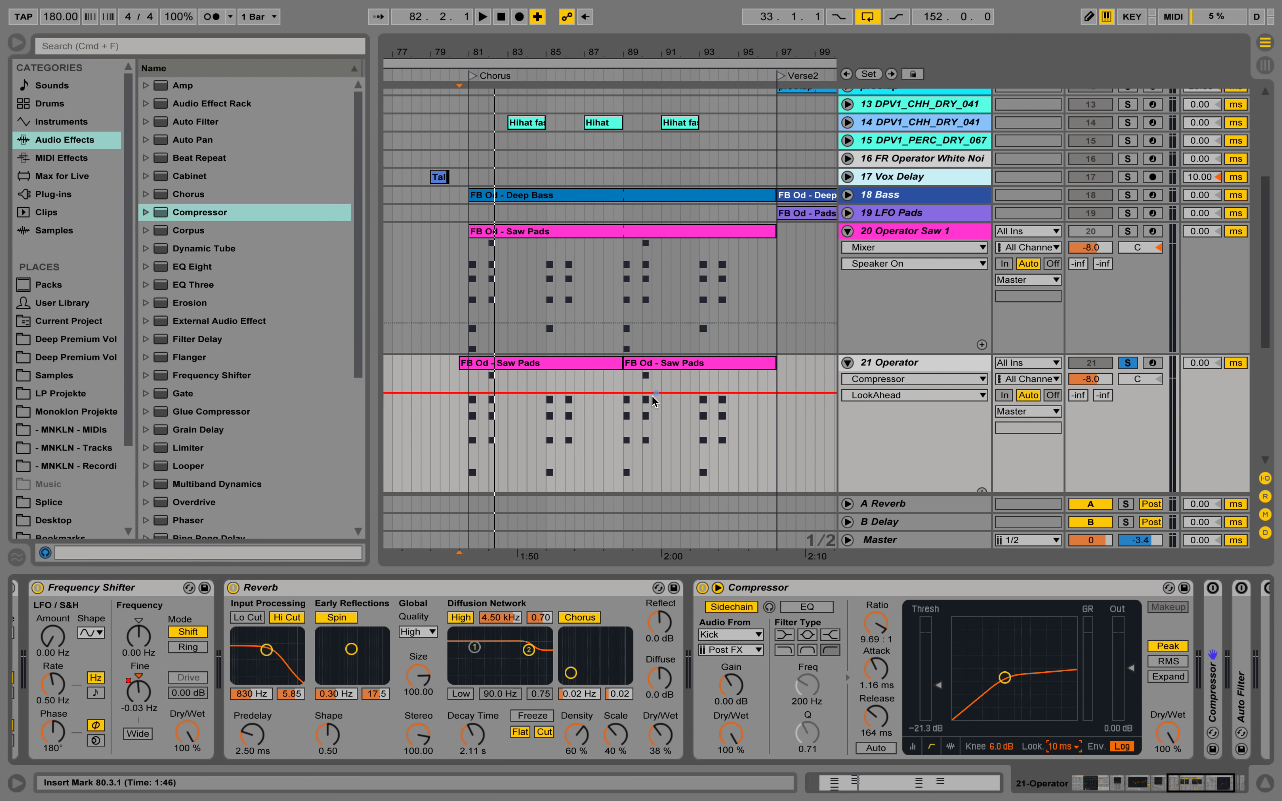
{"action": "key", "text": "space"}
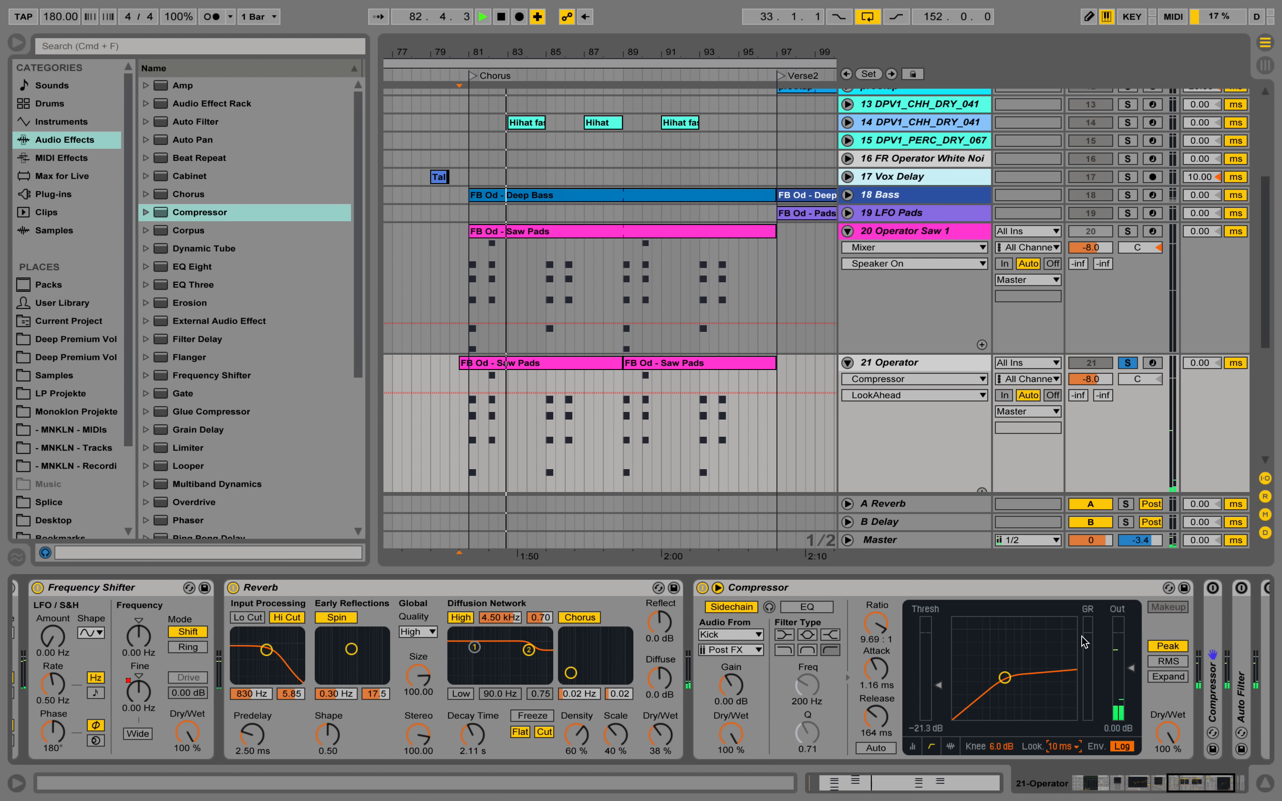
{"action": "key", "text": "space"}
{"action": "key", "text": "space"}
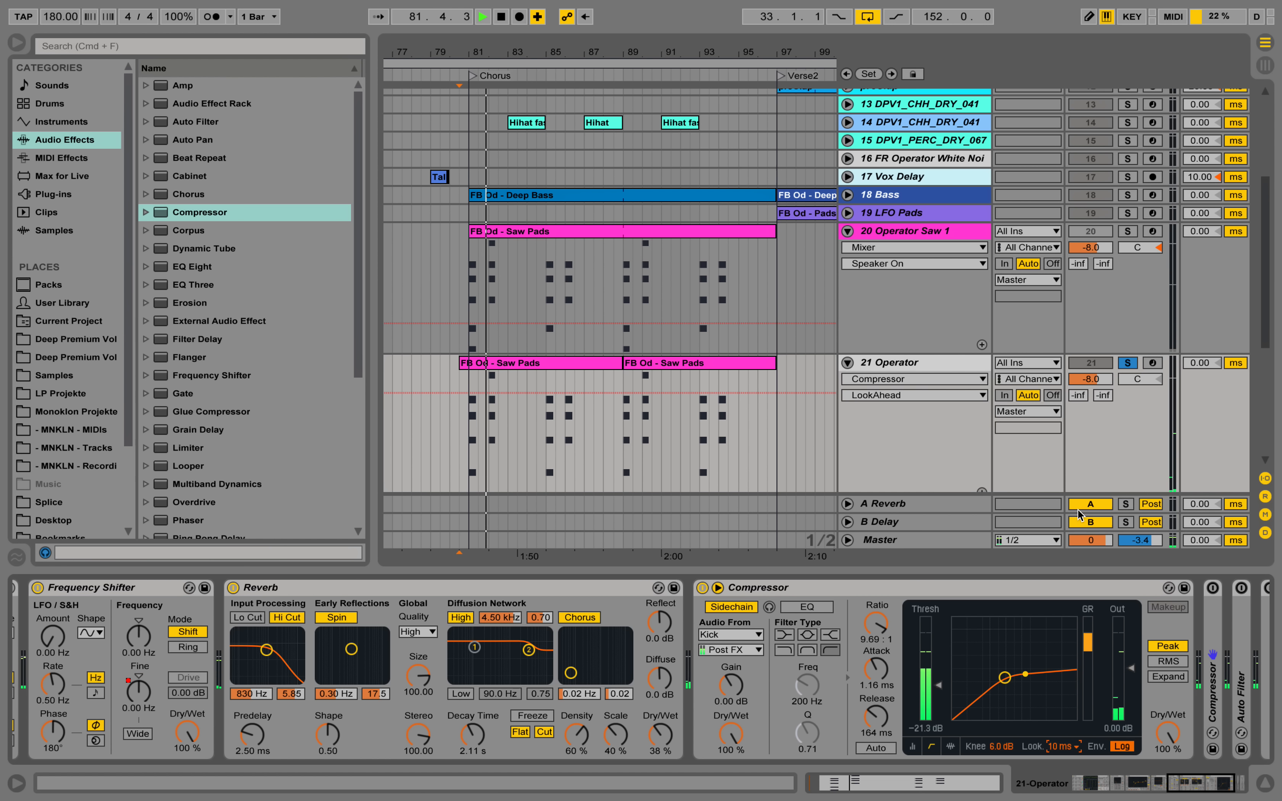
{"action": "key", "text": "space"}
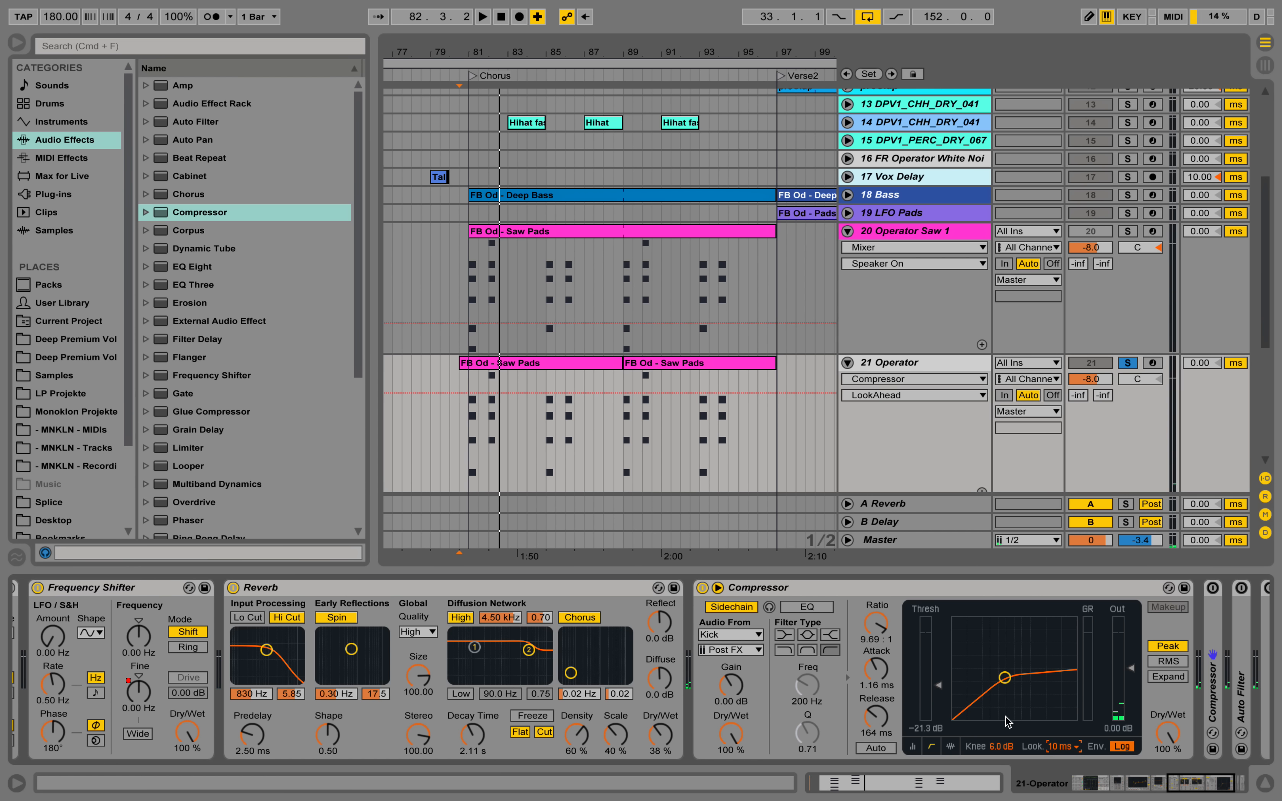
Step: Inspect the settings of Operator's oscillators A, B and C, and play the chords from 80.3.1
{"action": "left_click_drag", "start_coordinate": [1178, 788], "coordinate": [1080, 786]}
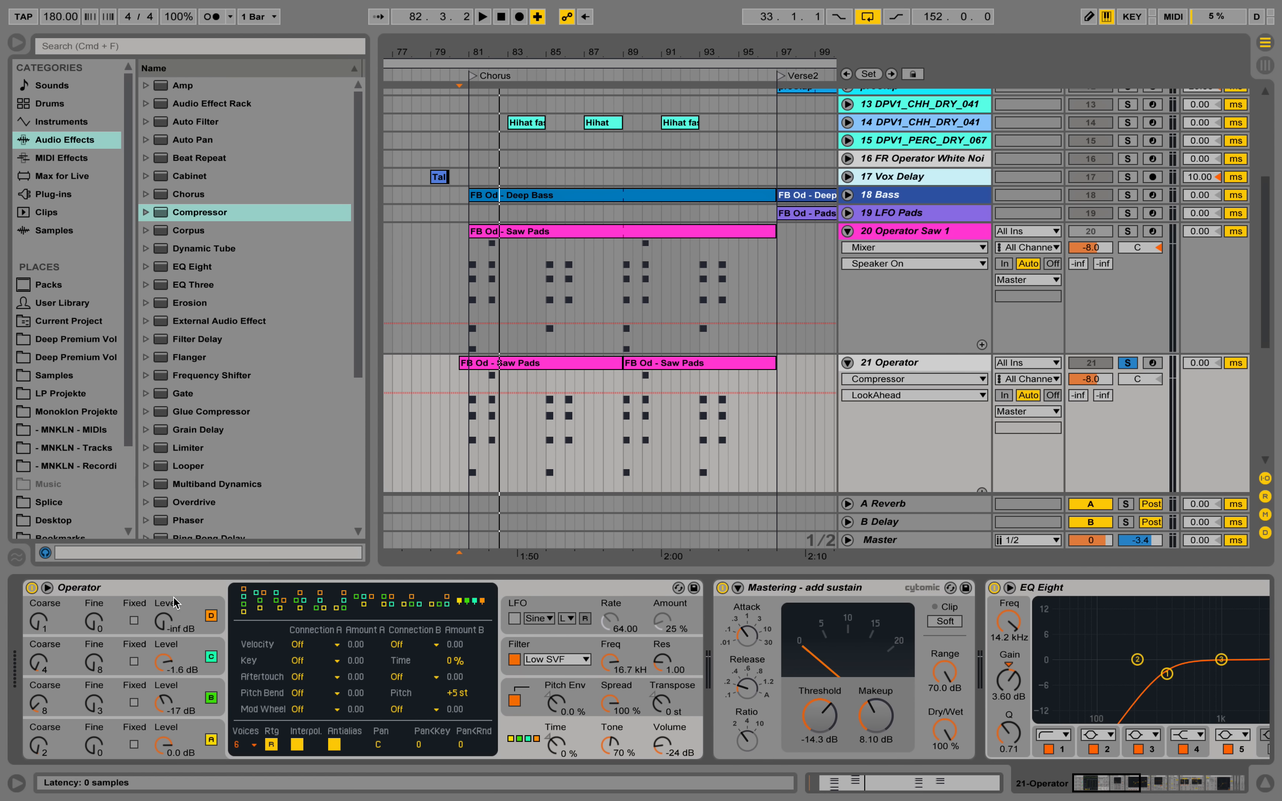
{"action": "left_click", "coordinate": [123, 733]}
{"action": "left_click", "coordinate": [117, 689]}
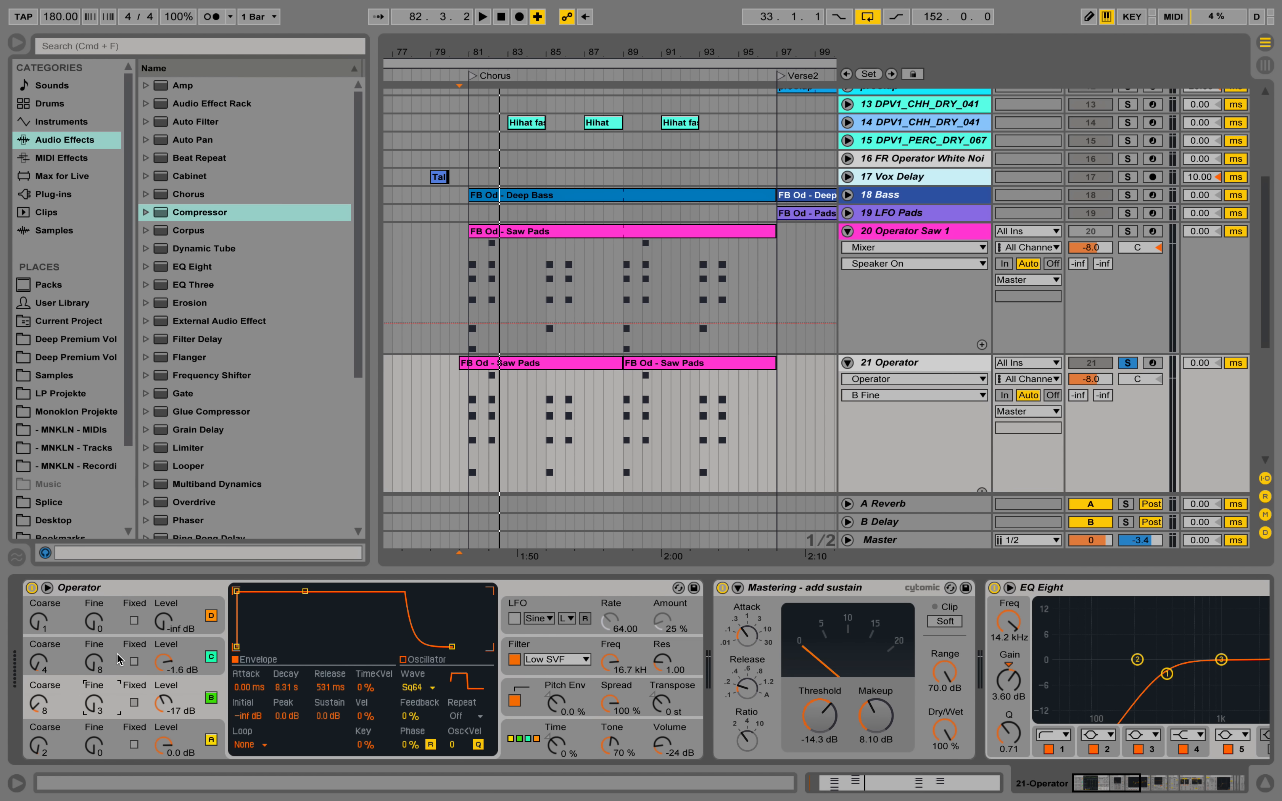
{"action": "left_click", "coordinate": [117, 657]}
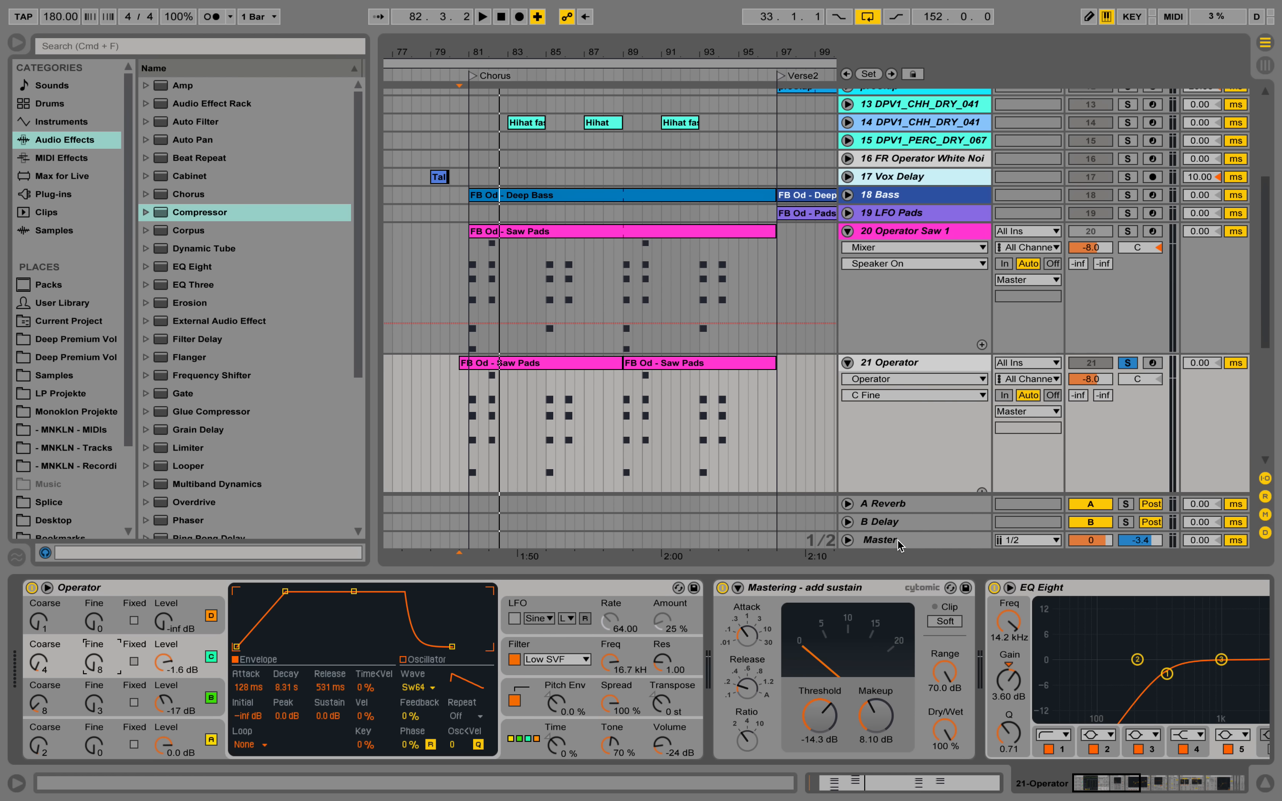
{"action": "left_click", "coordinate": [460, 392]}
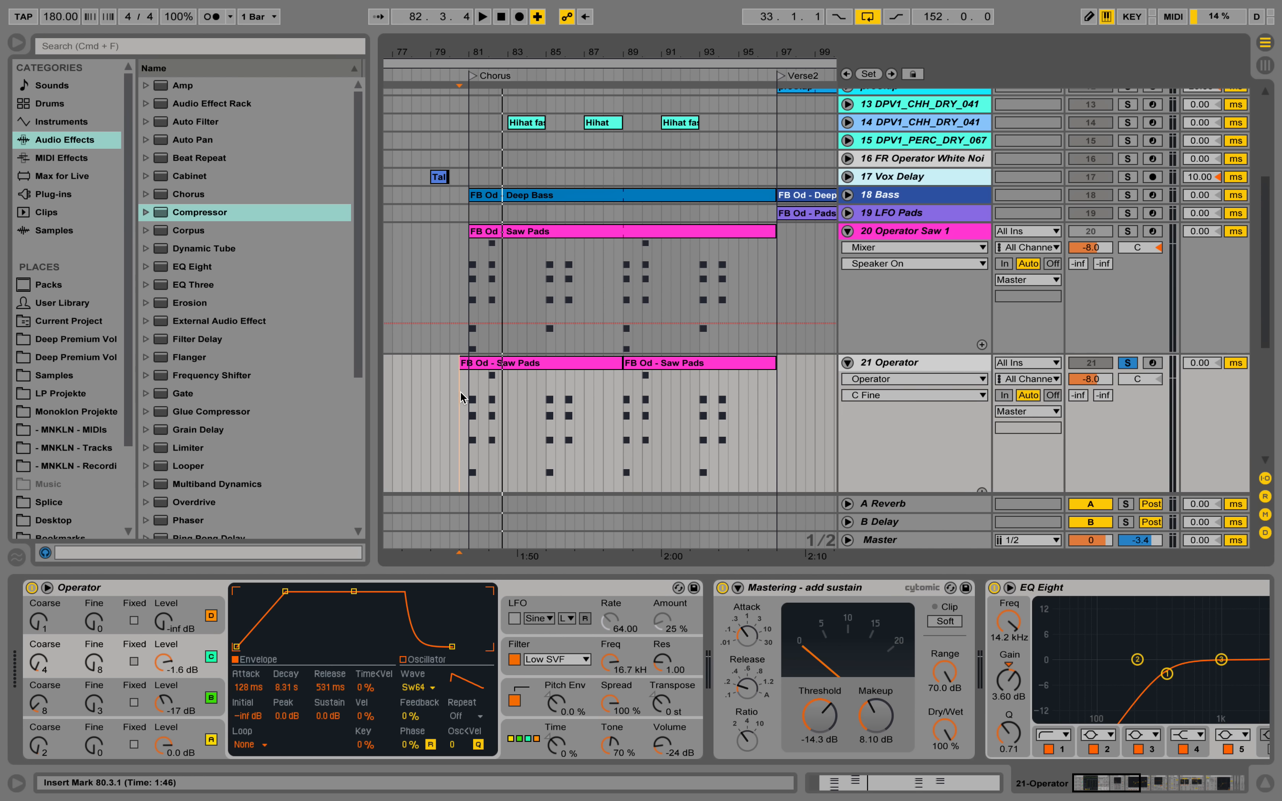